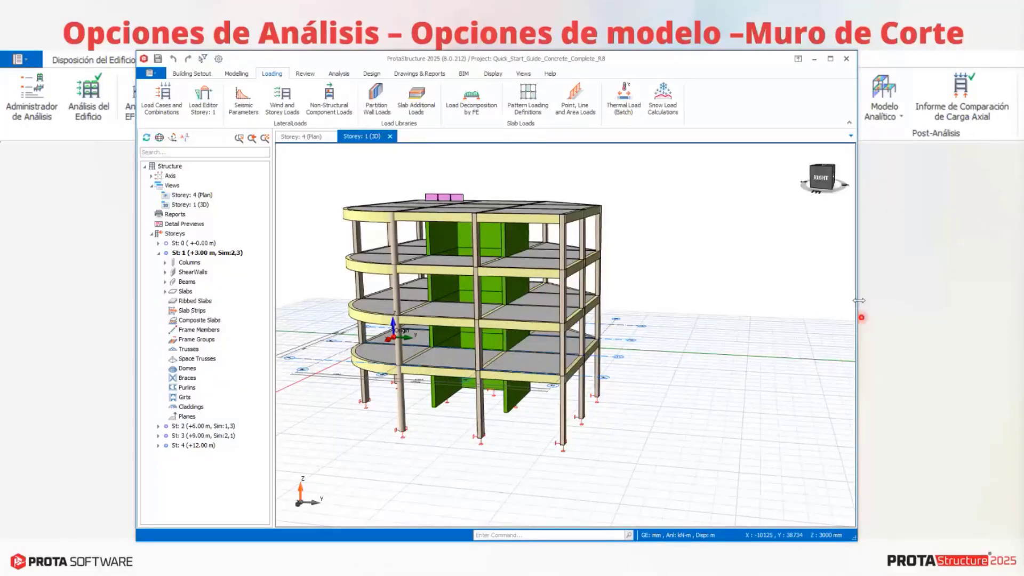
Widen the program window on both sides and open the Building Analysis dialog, placing it clear of the building model.
{"action": "left_click_drag", "start_coordinate": [857, 305], "coordinate": [1008, 299]}
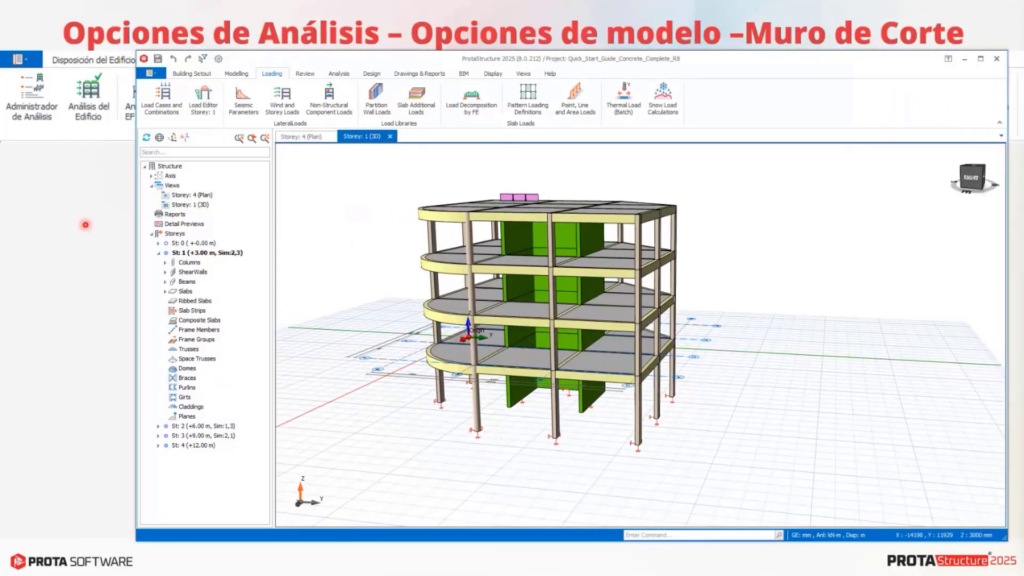
{"action": "left_click_drag", "start_coordinate": [133, 209], "coordinate": [20, 203]}
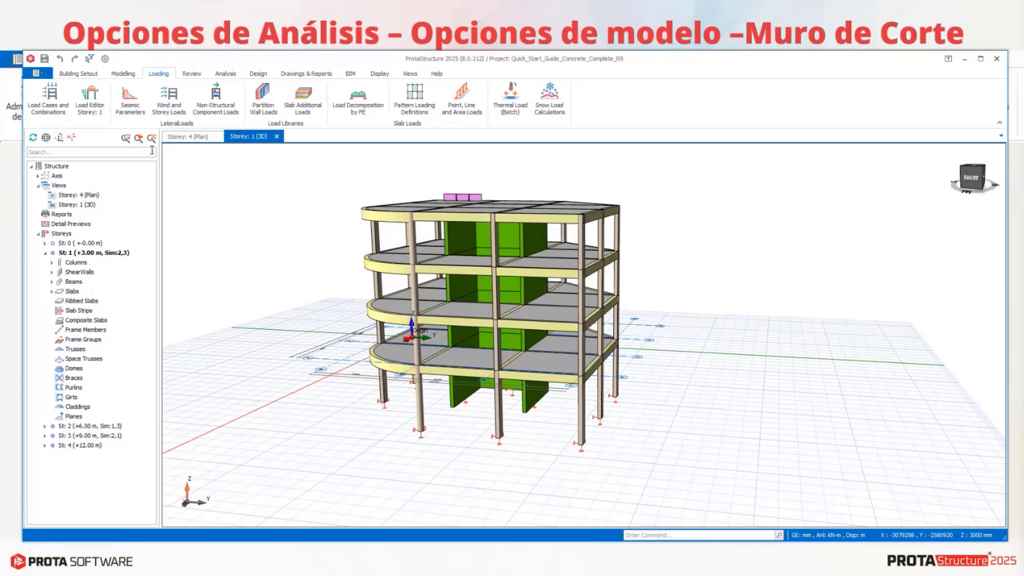
{"action": "left_click", "coordinate": [227, 75]}
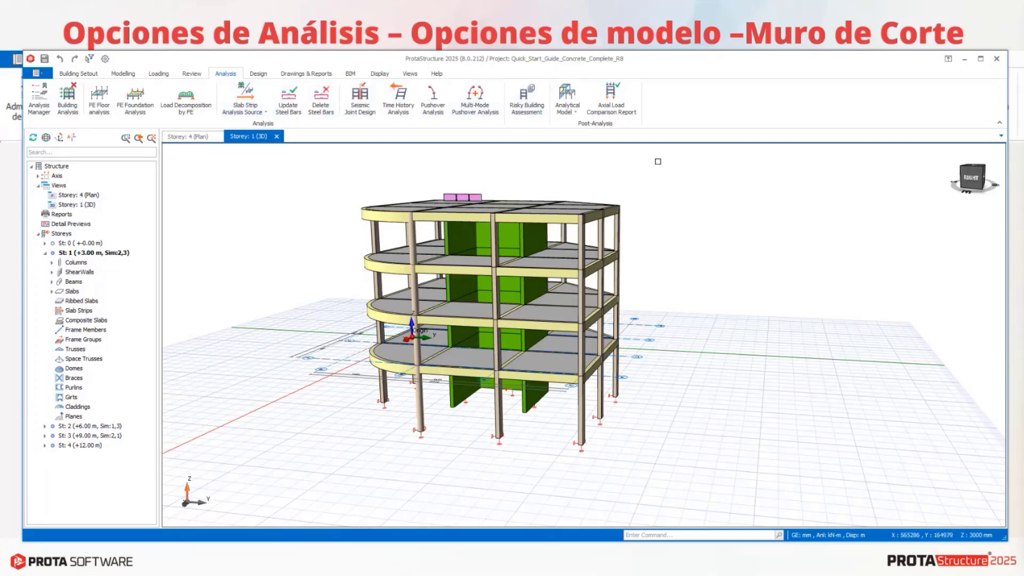
{"action": "left_click", "coordinate": [70, 105]}
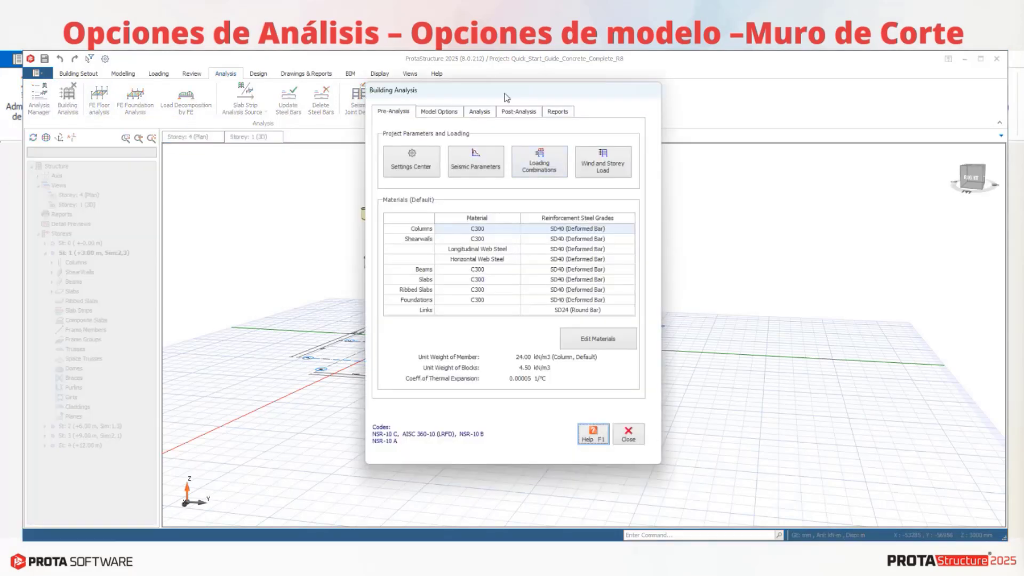
{"action": "left_click_drag", "start_coordinate": [510, 84], "coordinate": [641, 93]}
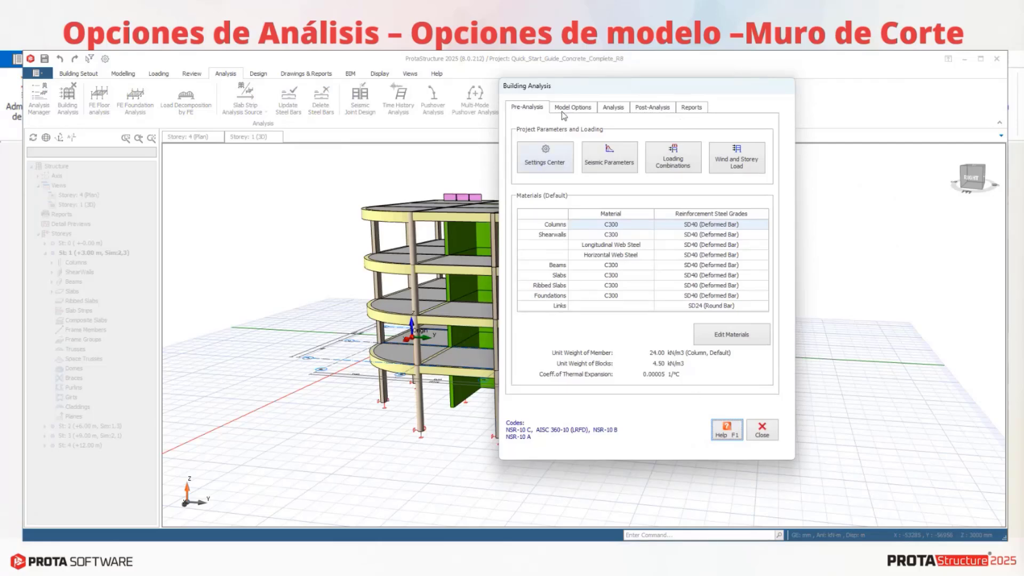
Review the project's design codes in the Settings Center and the NSR-10 A seismic parameters, leaving both without changes.
{"action": "left_click", "coordinate": [546, 156]}
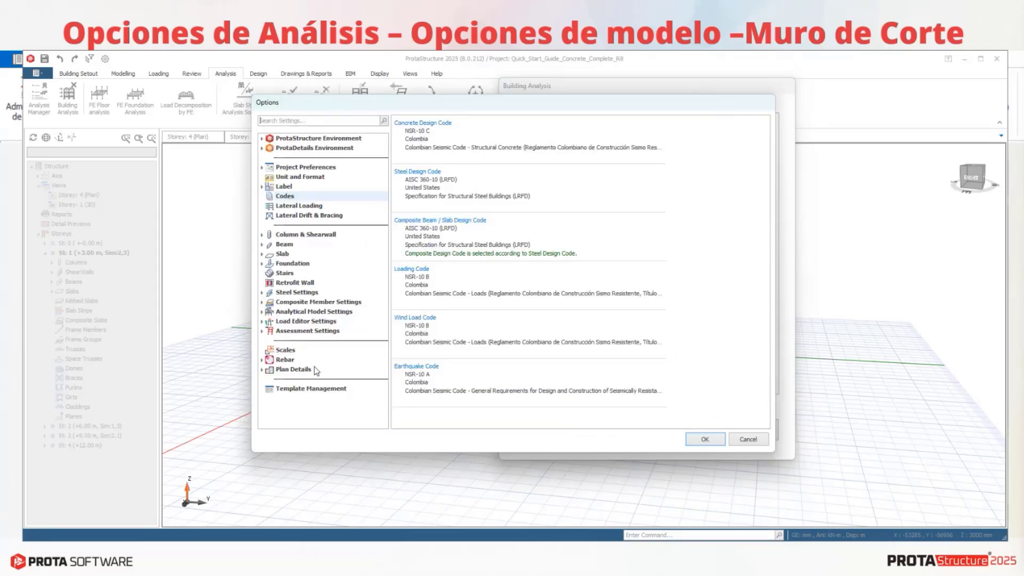
{"action": "left_click", "coordinate": [748, 439]}
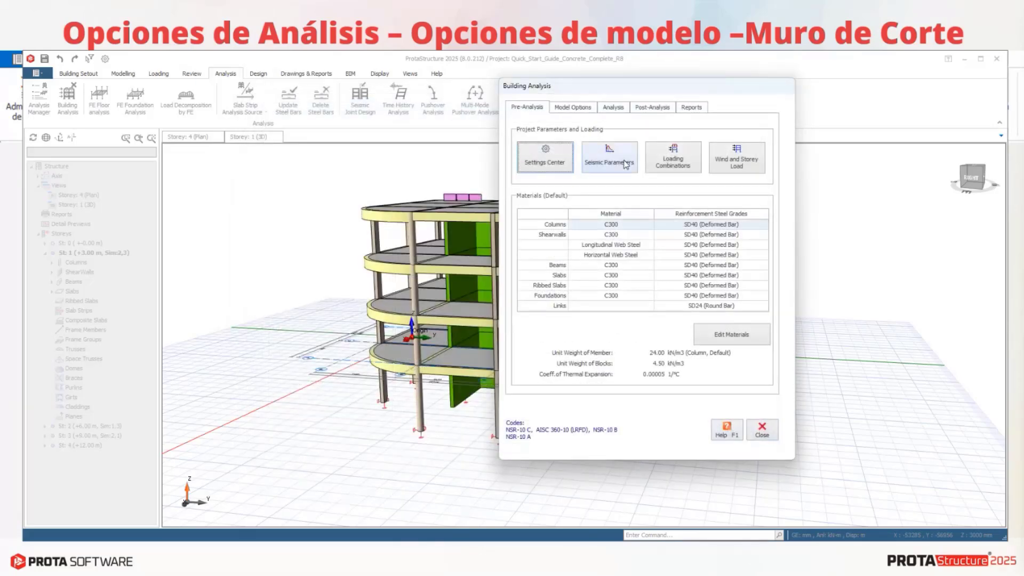
{"action": "left_click", "coordinate": [623, 163]}
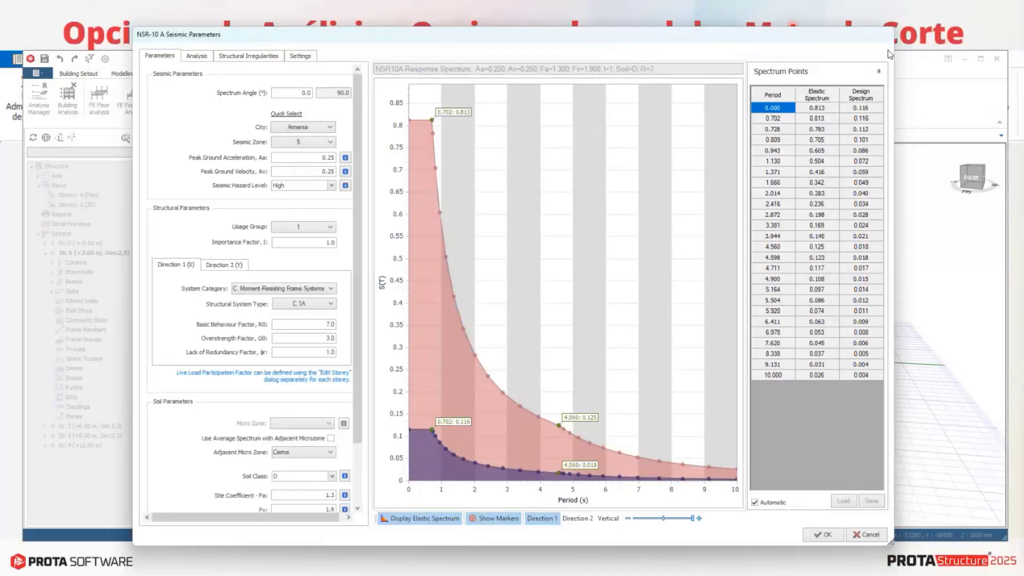
{"action": "left_click", "coordinate": [864, 535]}
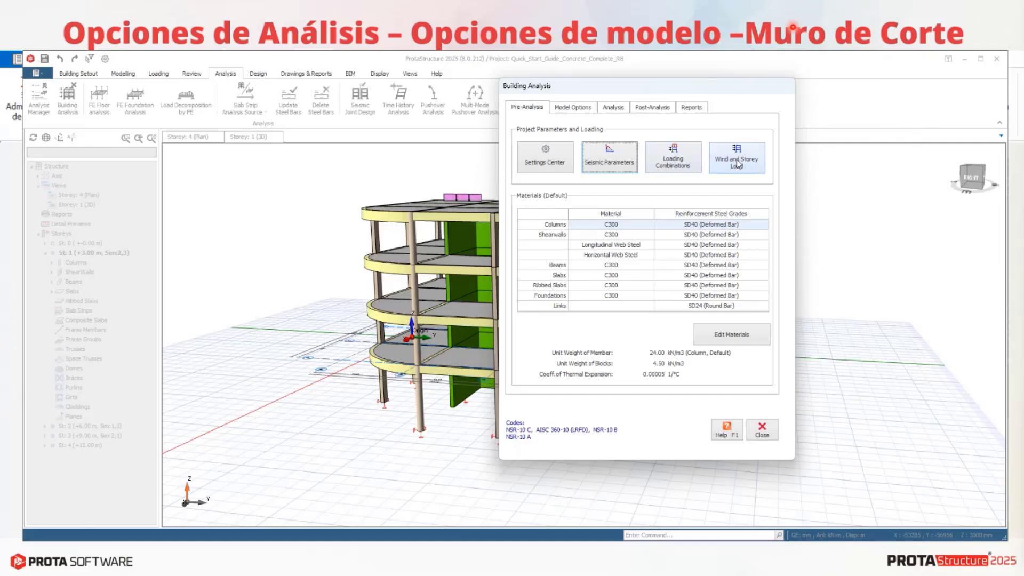
In the analysis model options, keep storey degrees of freedom at X/Y AND TORSION PERMITTED and set Rigid Zones to Maximum.
{"action": "left_click", "coordinate": [573, 107]}
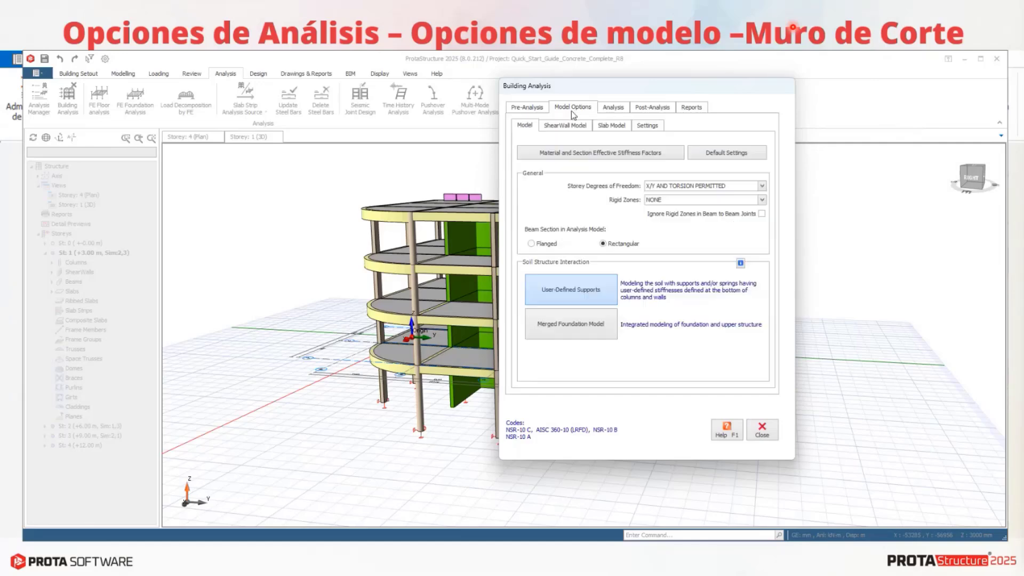
{"action": "left_click", "coordinate": [762, 185]}
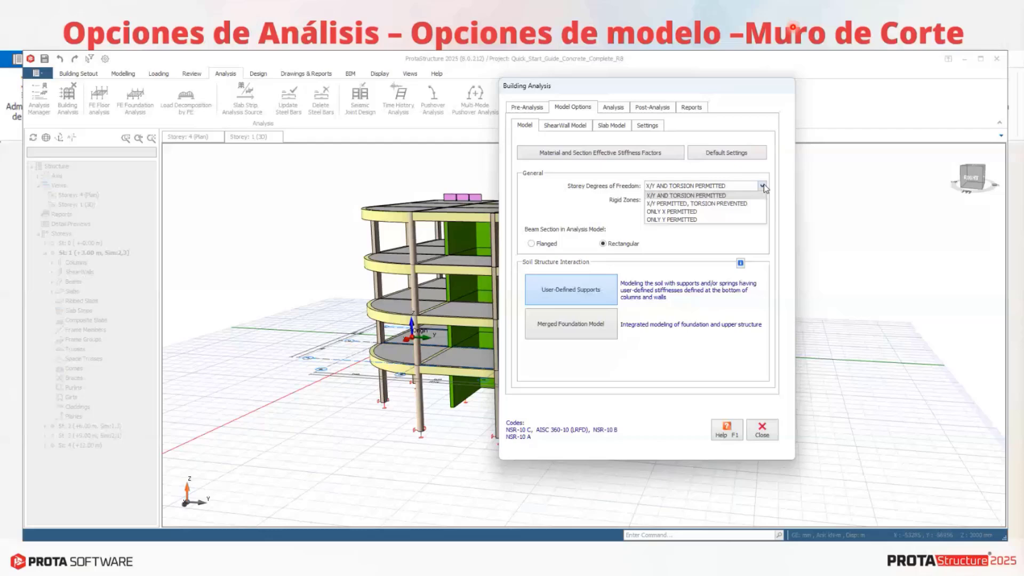
{"action": "left_click", "coordinate": [700, 197]}
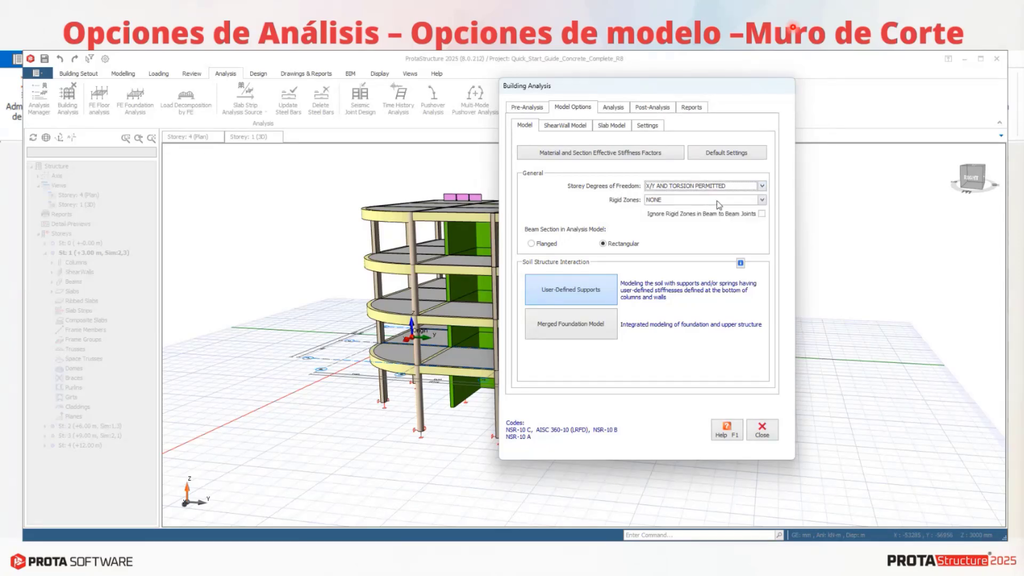
{"action": "left_click", "coordinate": [708, 200]}
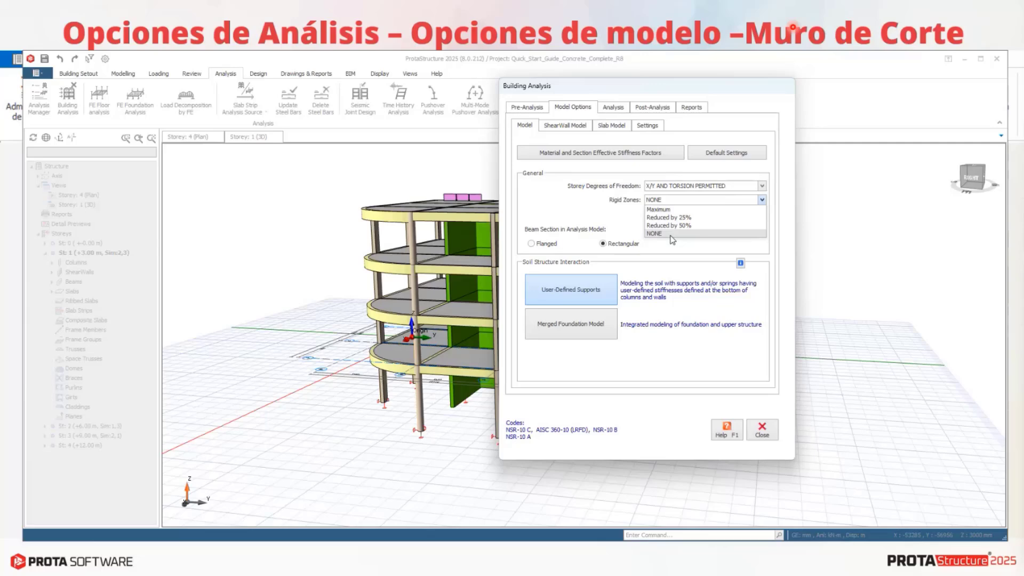
{"action": "left_click", "coordinate": [668, 210]}
Inspect the effective material and section stiffness factors, especially the torsional constants of columns and beams, and close the analysis settings.
{"action": "left_click", "coordinate": [608, 154]}
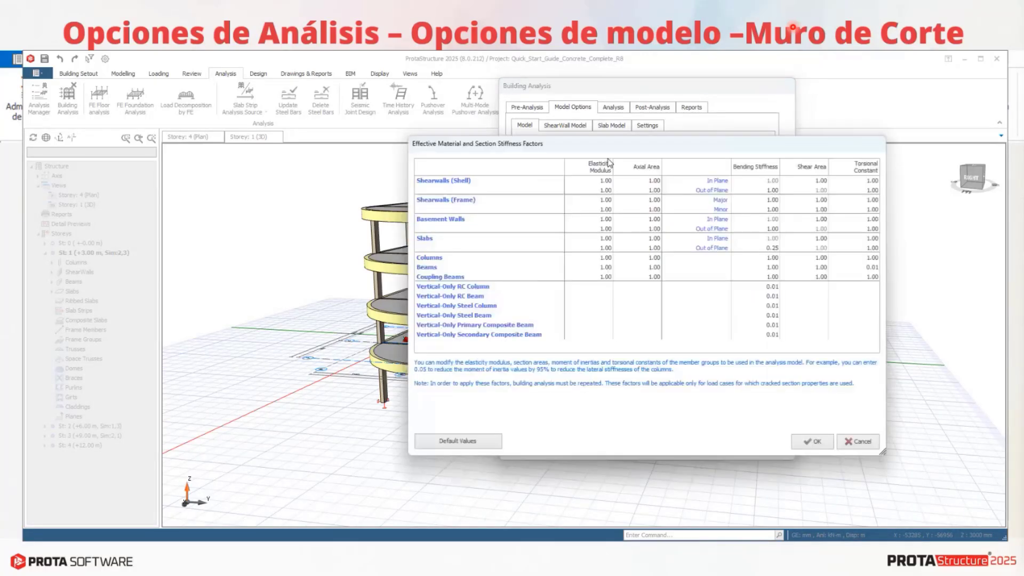
{"action": "left_click_drag", "start_coordinate": [623, 143], "coordinate": [599, 62]}
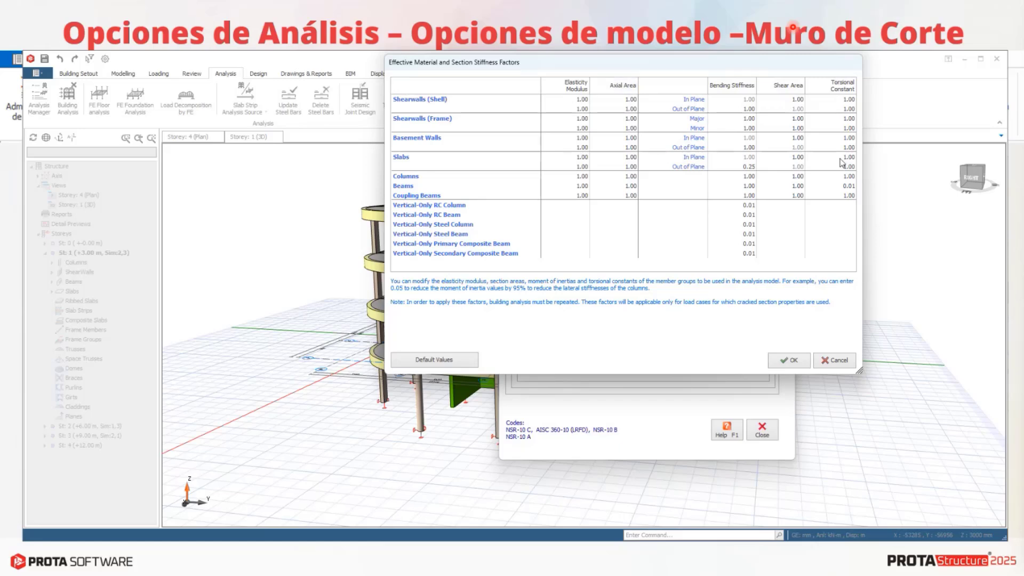
{"action": "left_click", "coordinate": [847, 188]}
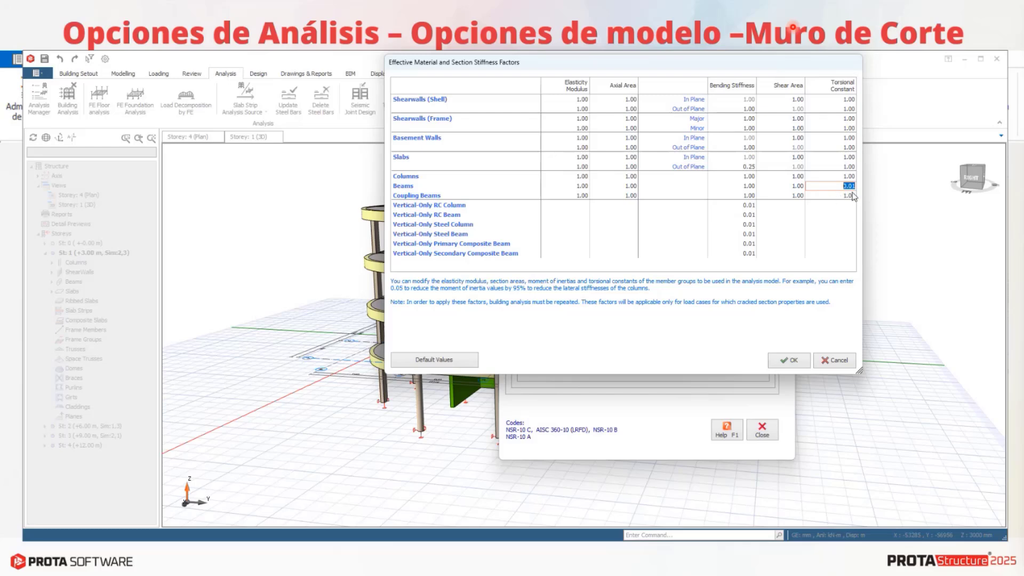
{"action": "left_click", "coordinate": [827, 178]}
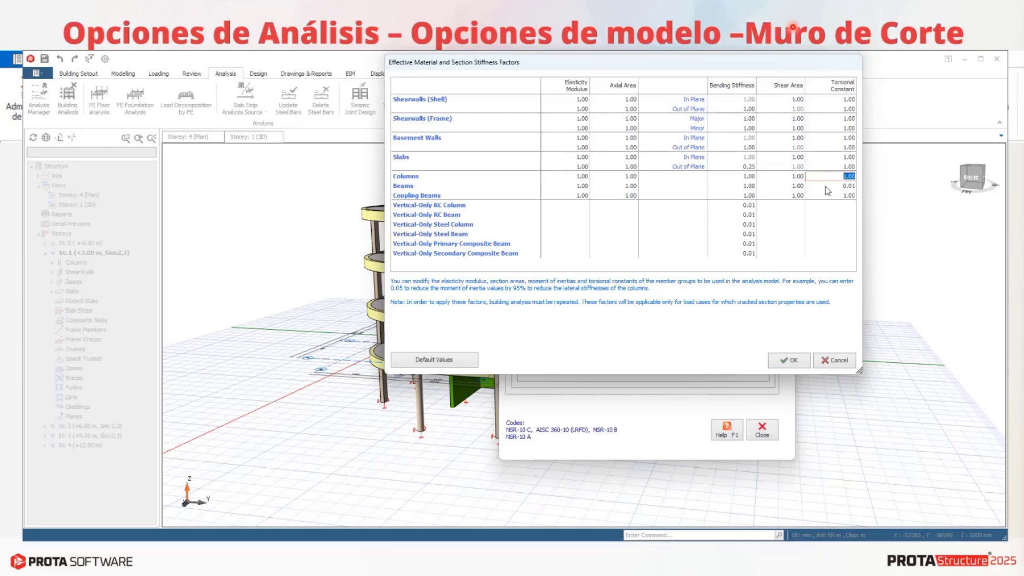
{"action": "left_click", "coordinate": [828, 188]}
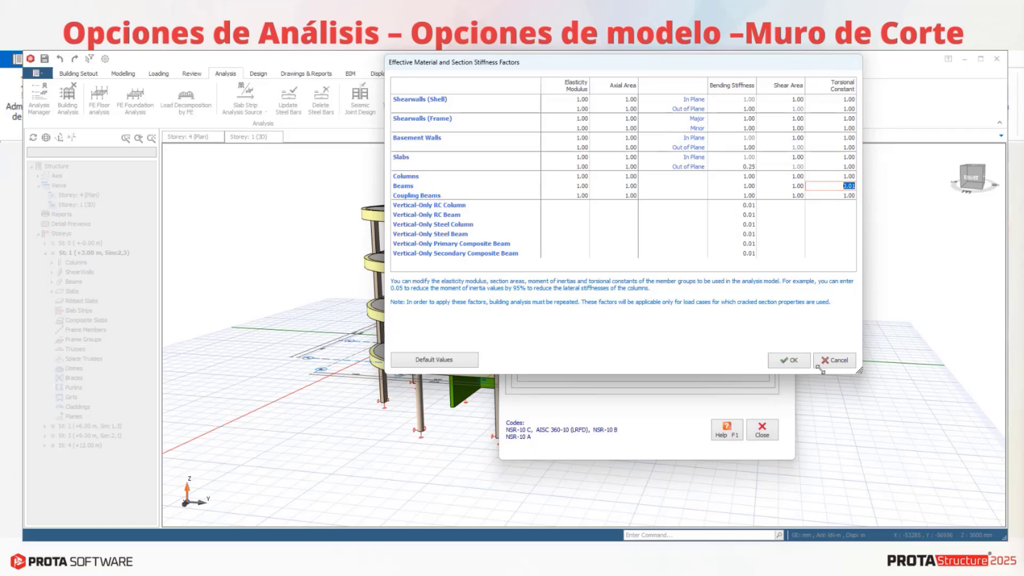
{"action": "left_click", "coordinate": [845, 361]}
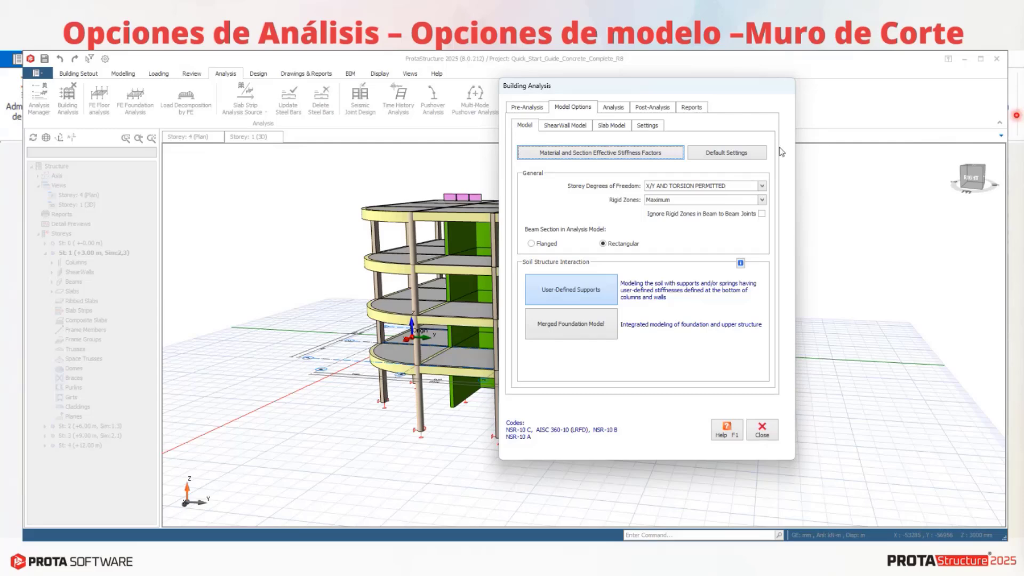
{"action": "left_click", "coordinate": [764, 431]}
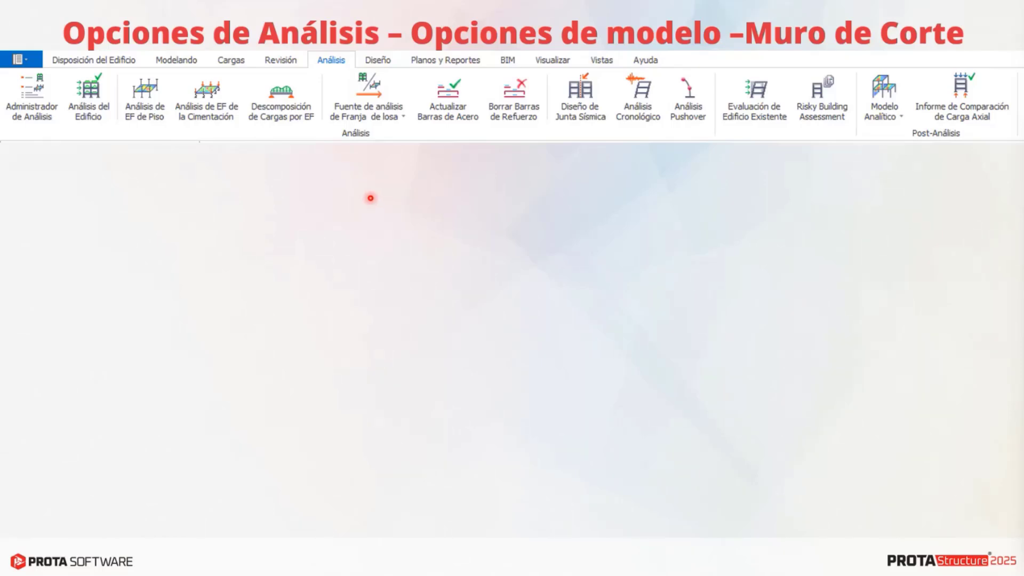
{"action": "left_click", "coordinate": [290, 286]}
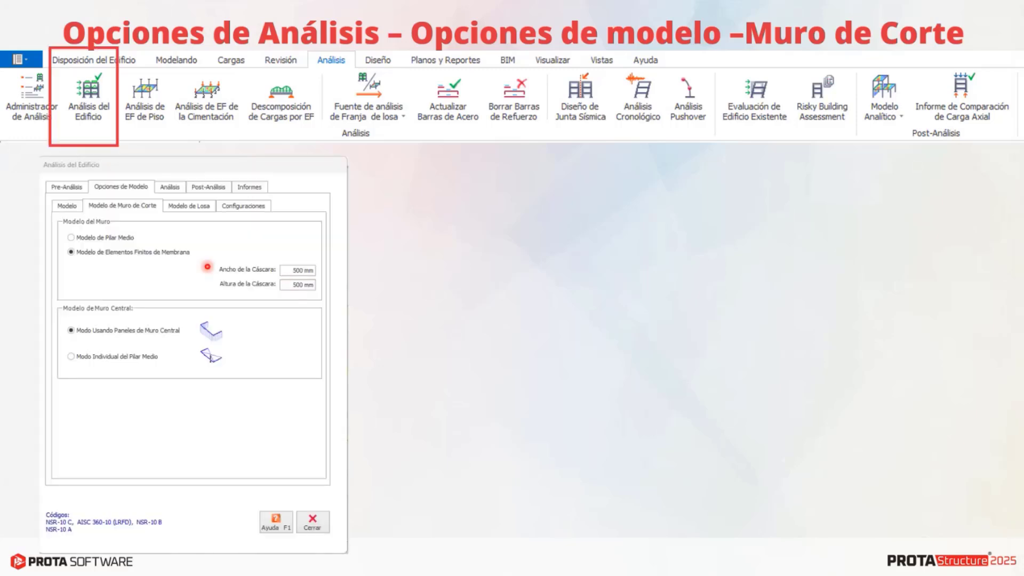
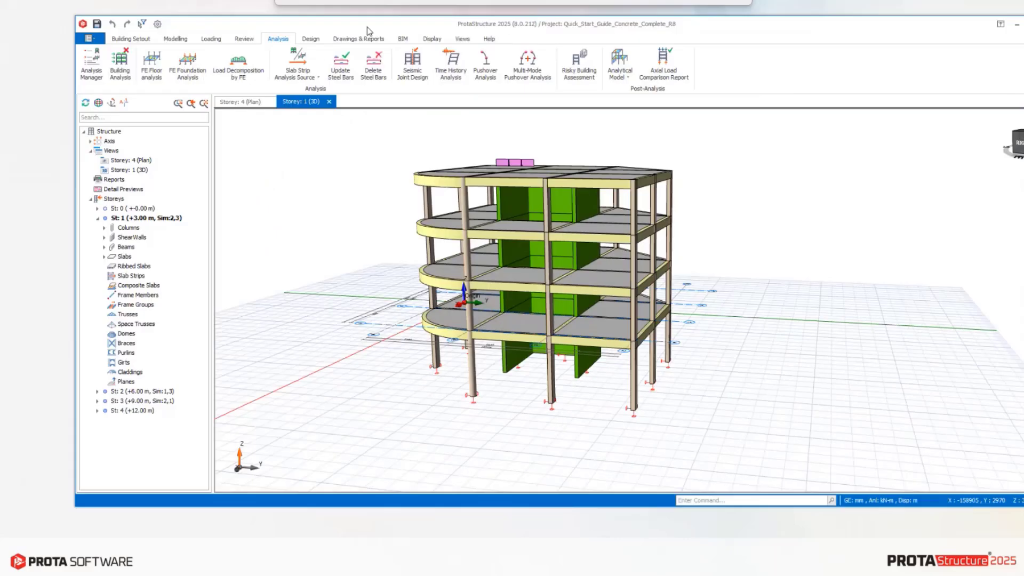
In the building analysis model settings, keep storey weight and center of gravity calculations on Use Undecomposed Slab Loads.
{"action": "left_click", "coordinate": [121, 75]}
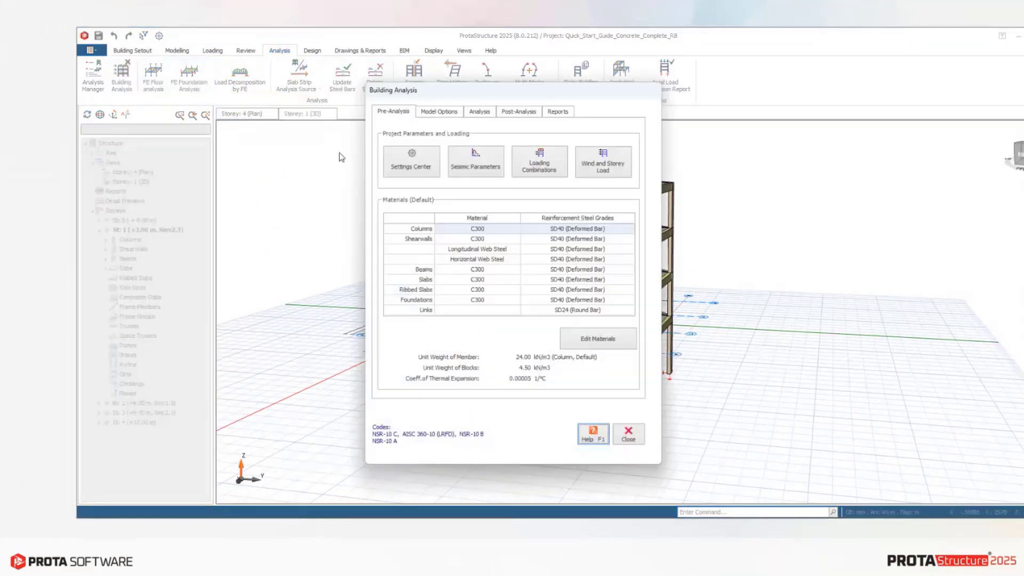
{"action": "left_click", "coordinate": [435, 112]}
{"action": "left_click", "coordinate": [515, 130]}
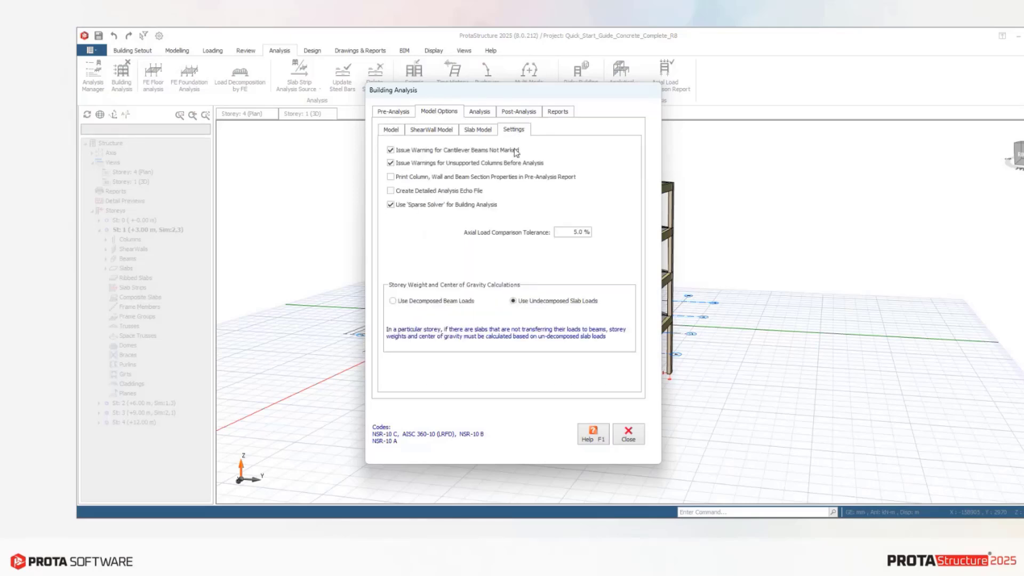
{"action": "left_click", "coordinate": [424, 302]}
{"action": "left_click", "coordinate": [515, 302]}
Enable printing column, wall and beam section properties in the pre-analysis report, leave the detailed analysis echo file off, and close the analysis settings.
{"action": "left_click", "coordinate": [398, 196]}
{"action": "left_click", "coordinate": [392, 177]}
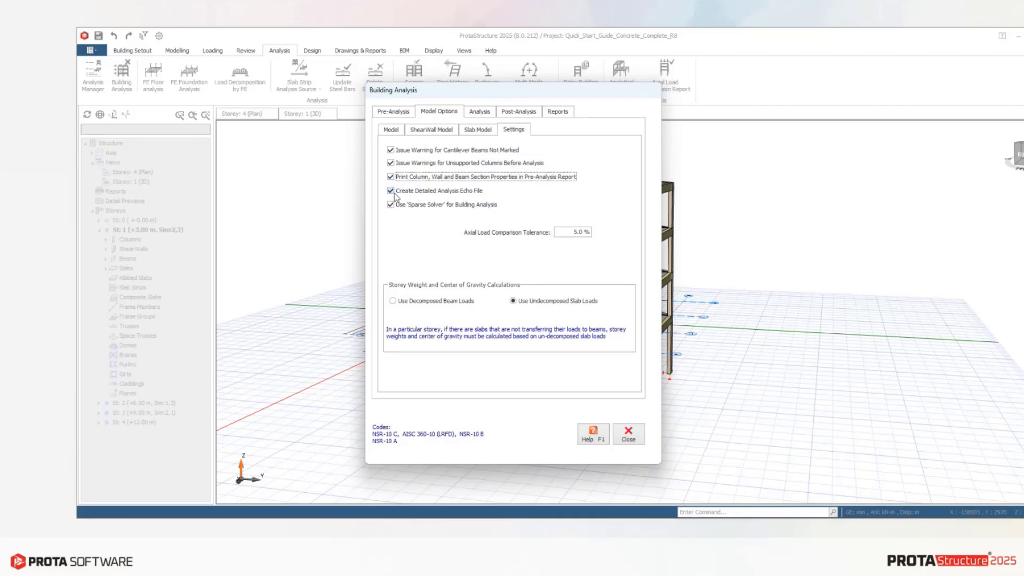
{"action": "left_click", "coordinate": [482, 193]}
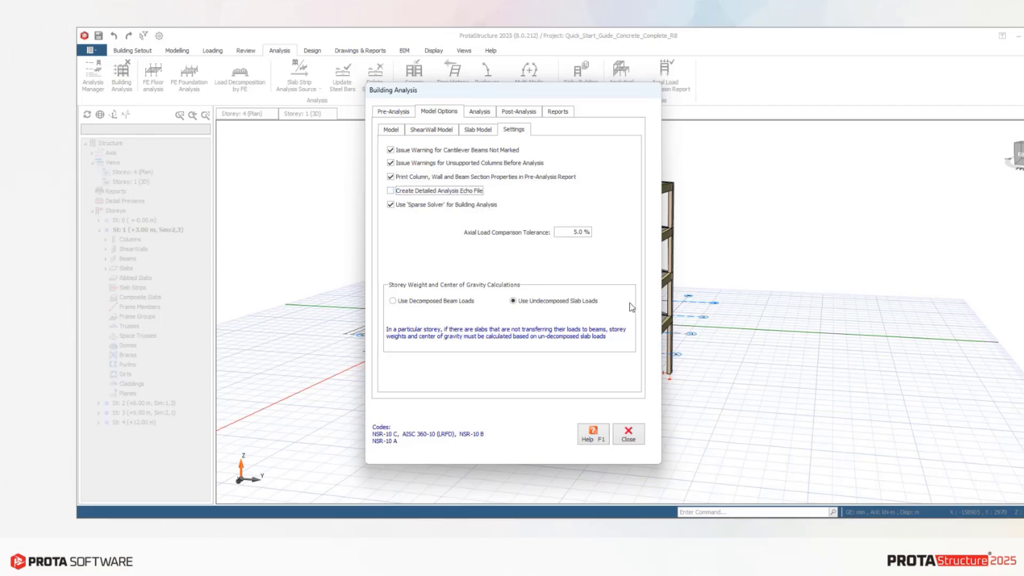
{"action": "left_click", "coordinate": [630, 435]}
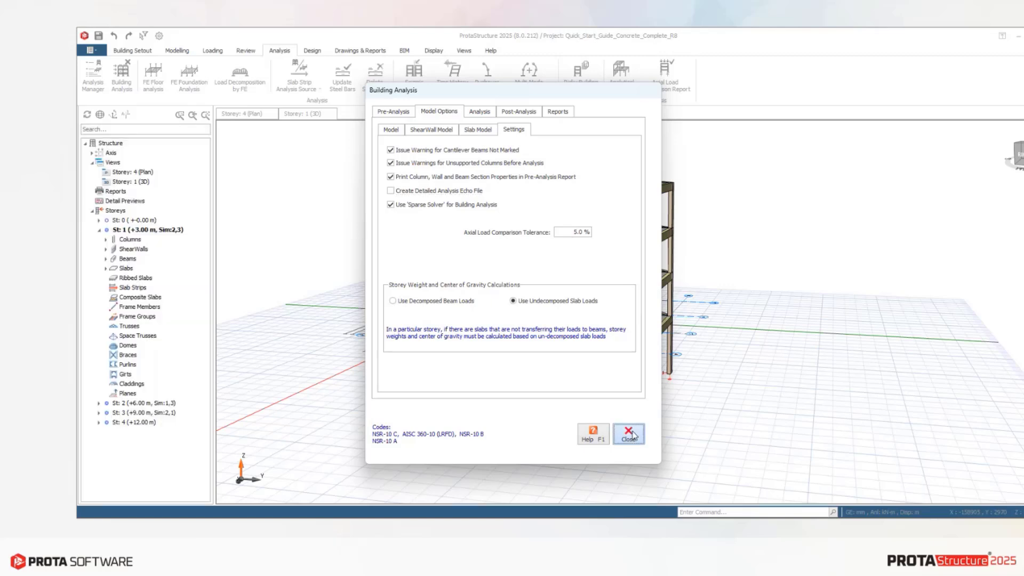
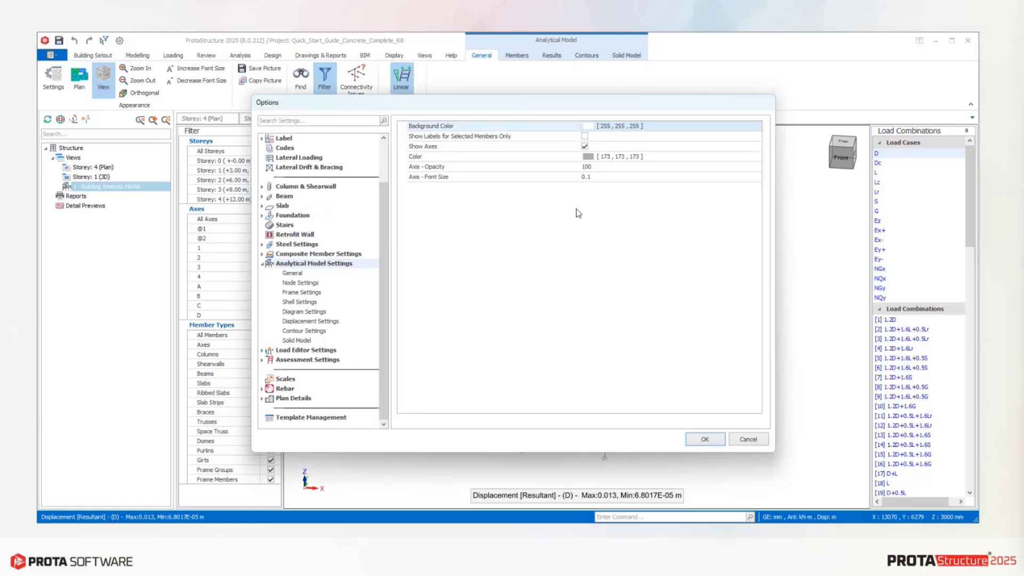
Review the analytical model's node display settings, including supports, springs, diaphragm and point load, and close the options without changes.
{"action": "left_click", "coordinate": [296, 283]}
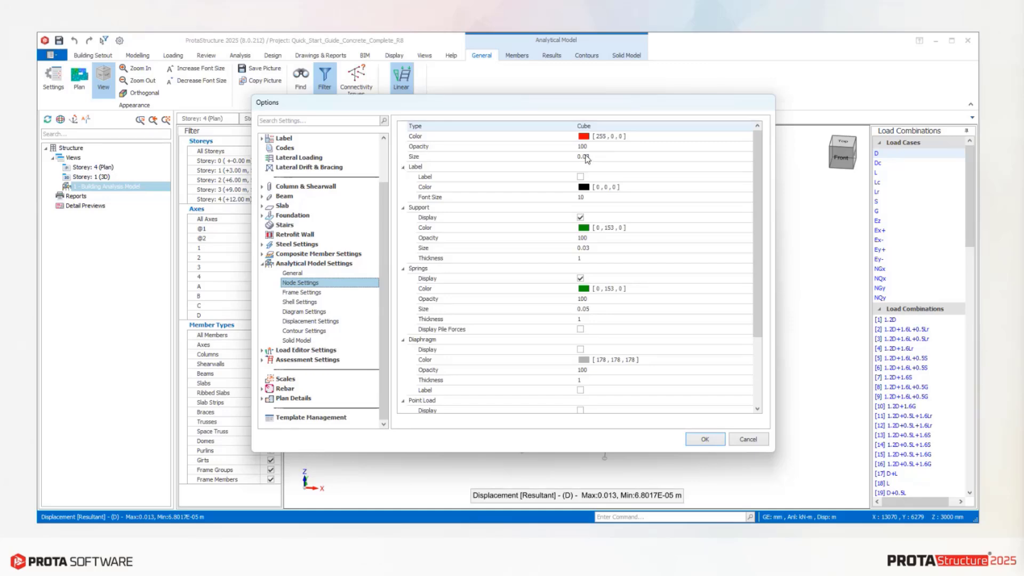
{"action": "left_click_drag", "start_coordinate": [613, 109], "coordinate": [597, 135]}
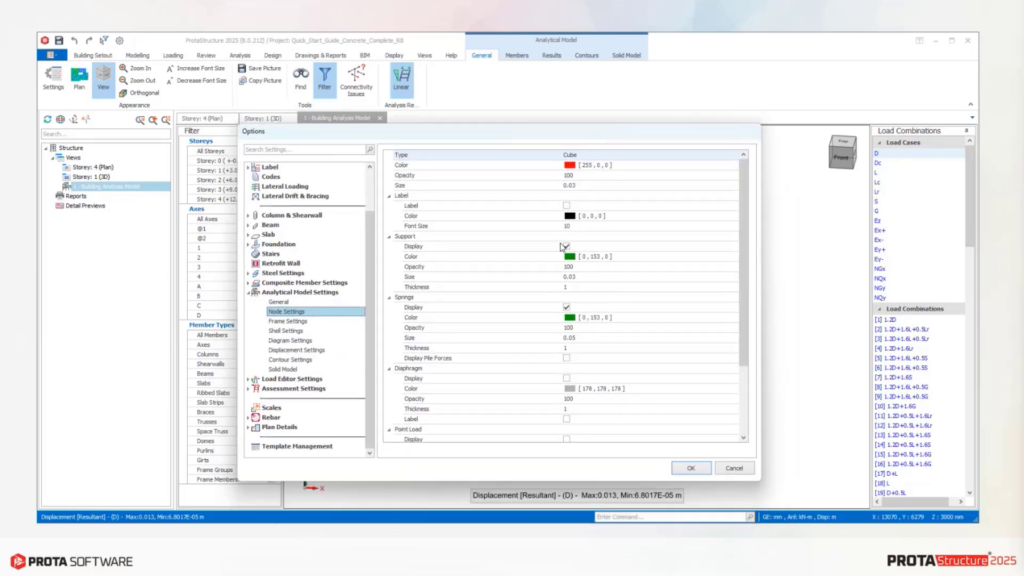
{"action": "scroll", "coordinate": [558, 261], "scroll_direction": "down", "scroll_amount": 3}
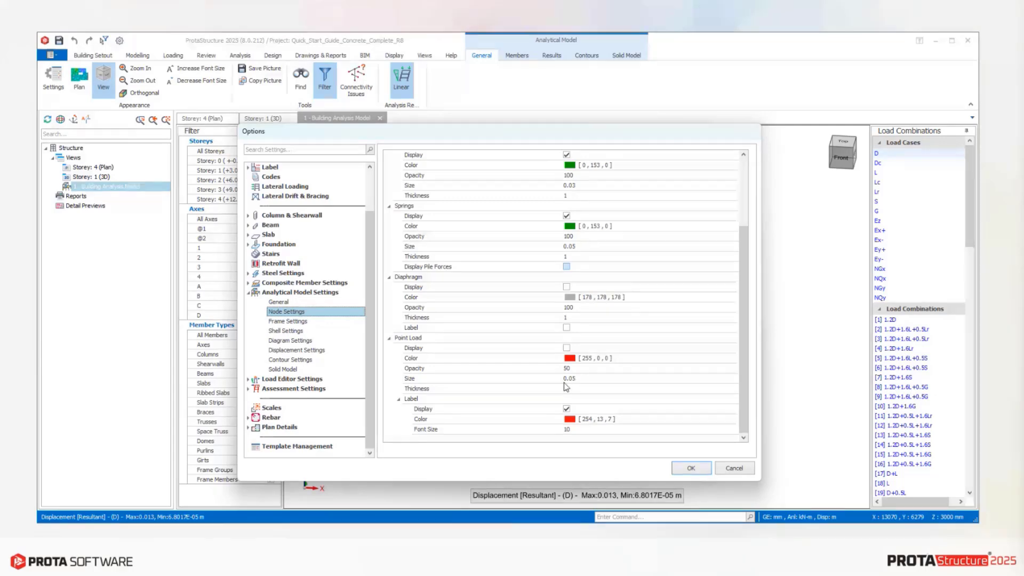
{"action": "left_click", "coordinate": [736, 469]}
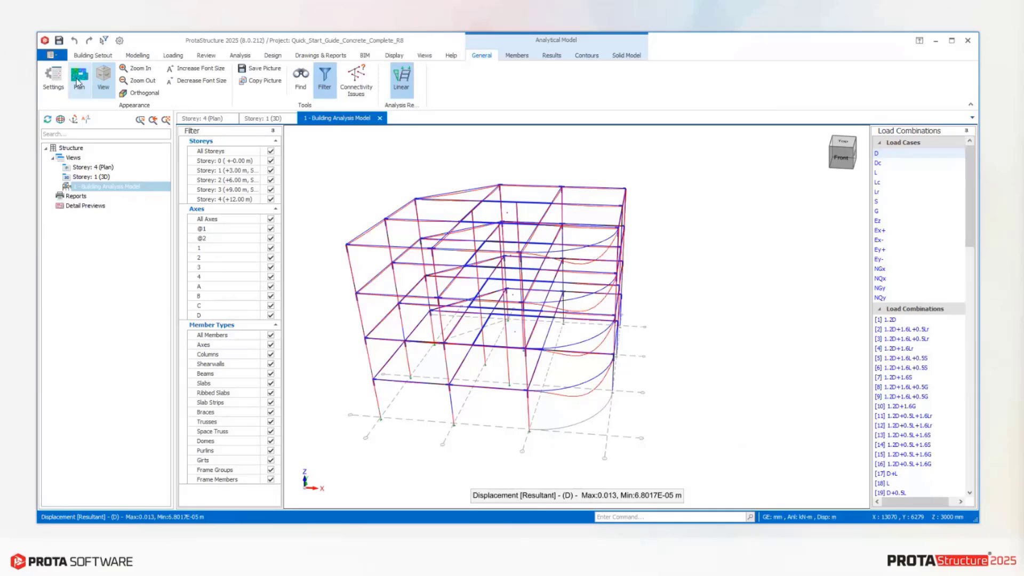
View the building analysis model in plan and from above in perspective, and orbit it back to an angled 3D view.
{"action": "left_click", "coordinate": [79, 82]}
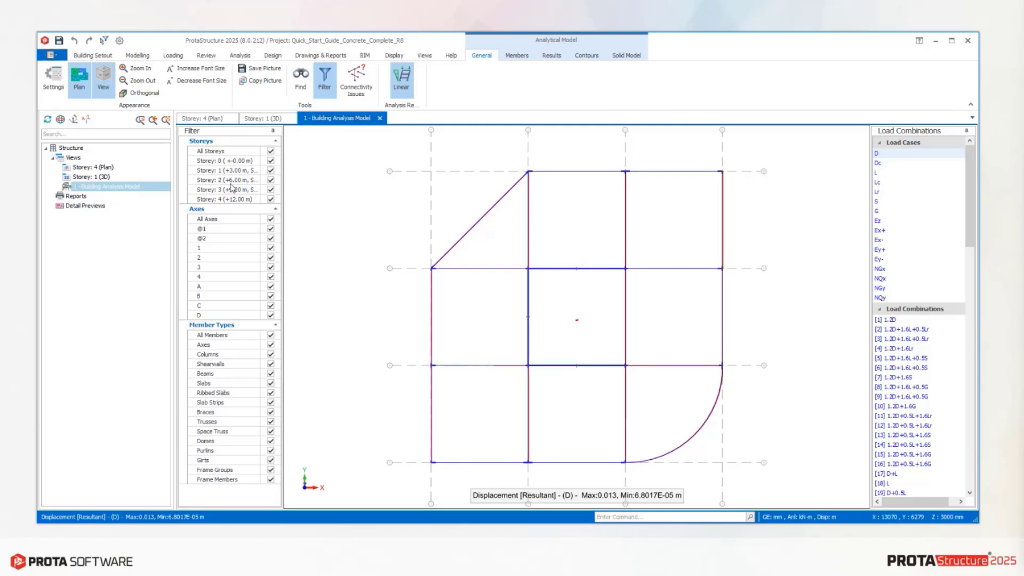
{"action": "left_click", "coordinate": [103, 81]}
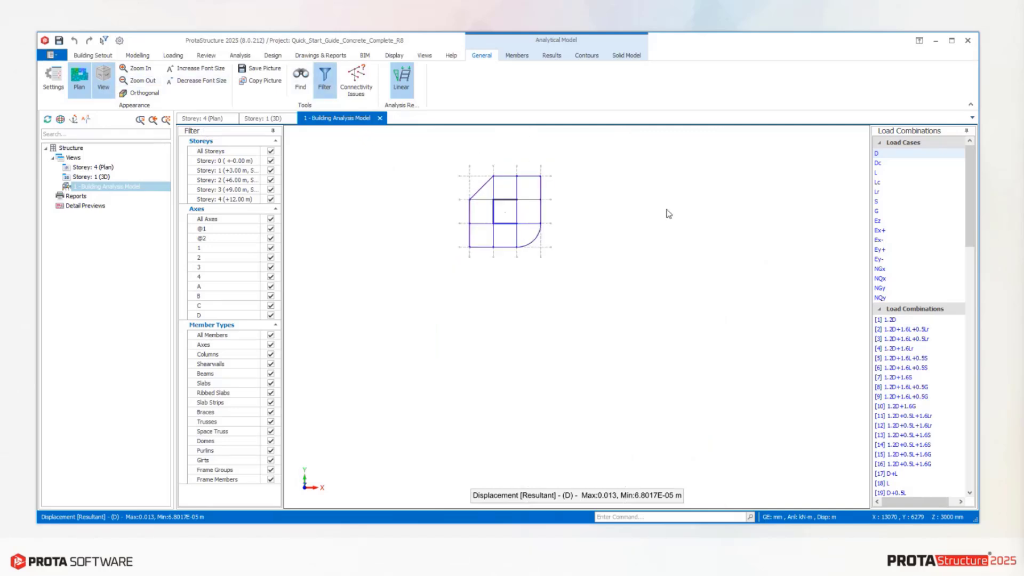
{"action": "middle_click_drag", "start_coordinate": [585, 207], "coordinate": [580, 216]}
{"action": "mouse_move", "coordinate": [660, 211]}
{"action": "middle_mouse_down"}
{"action": "mouse_move", "coordinate": [694, 182]}
{"action": "mouse_move", "coordinate": [648, 243]}
{"action": "mouse_move", "coordinate": [663, 210]}
{"action": "middle_mouse_up"}
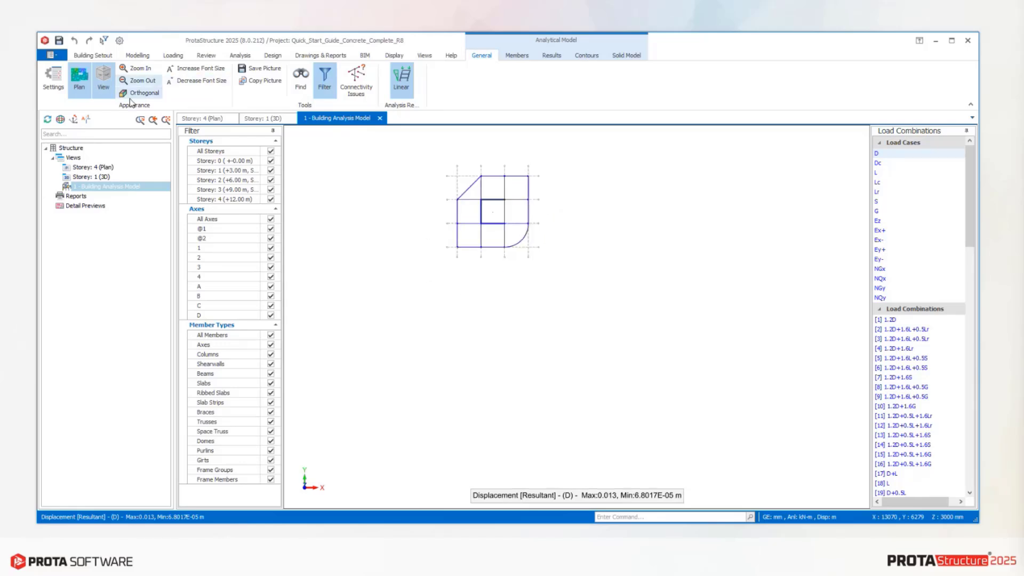
{"action": "left_click", "coordinate": [90, 82]}
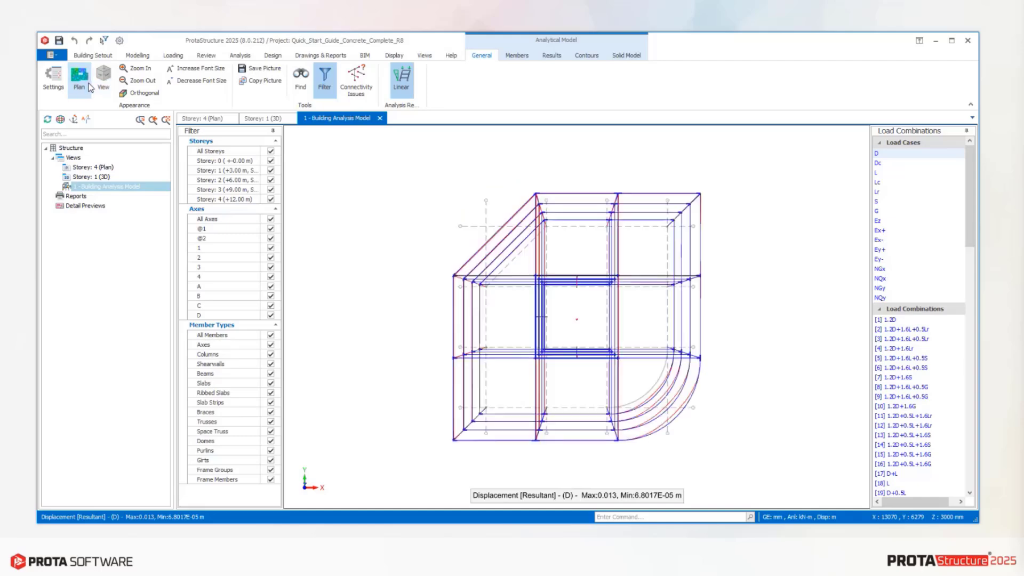
{"action": "middle_click_drag", "start_coordinate": [662, 379], "coordinate": [650, 285]}
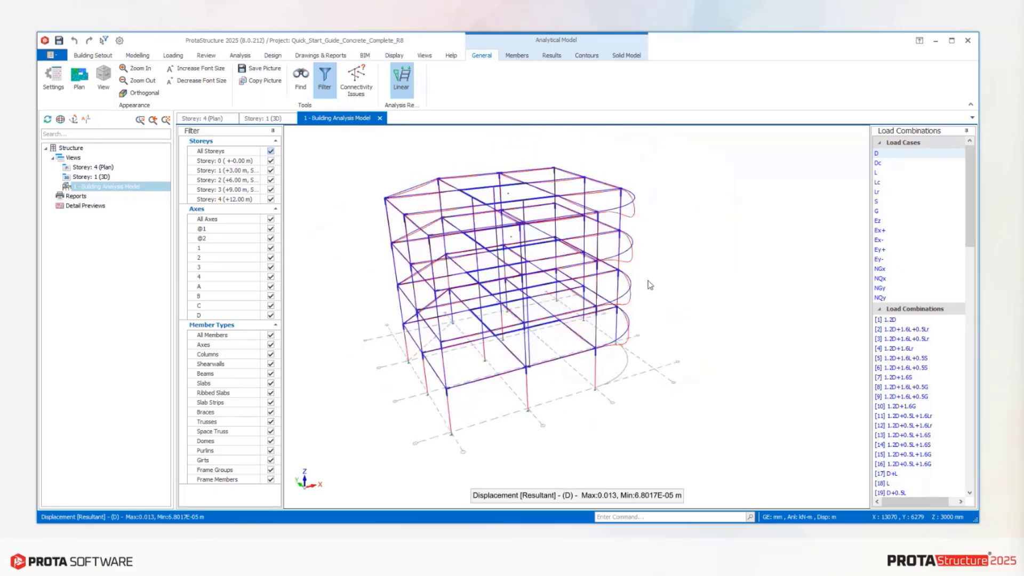
Filter the analysis model to show only Storey 1 and axis 2.
{"action": "left_click", "coordinate": [271, 151]}
{"action": "left_click", "coordinate": [265, 169]}
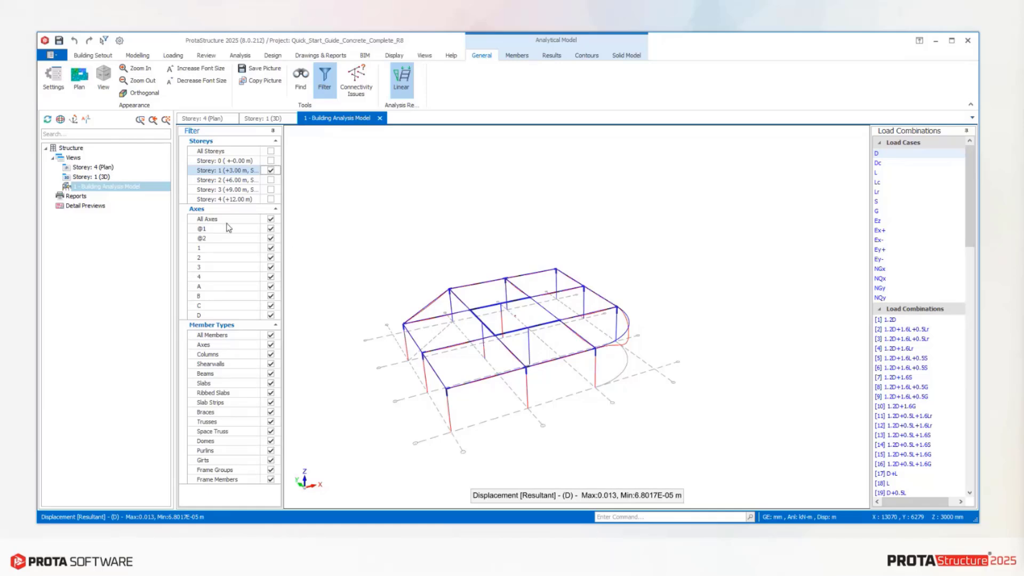
{"action": "left_click", "coordinate": [270, 219]}
{"action": "left_click", "coordinate": [271, 258]}
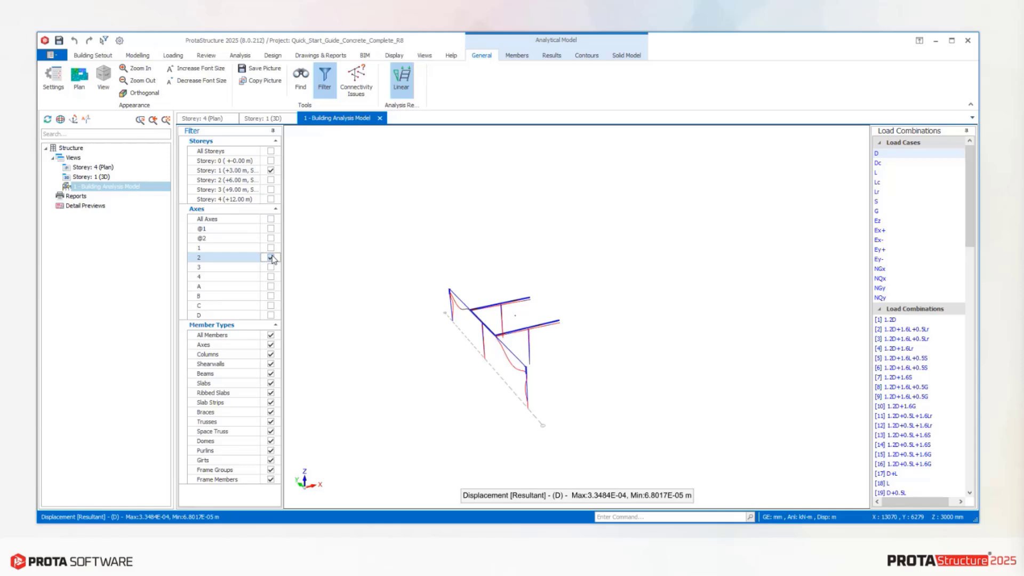
Show all storeys in the filtered model and isolate the axis 1 frame instead of axis 2.
{"action": "left_click", "coordinate": [270, 150]}
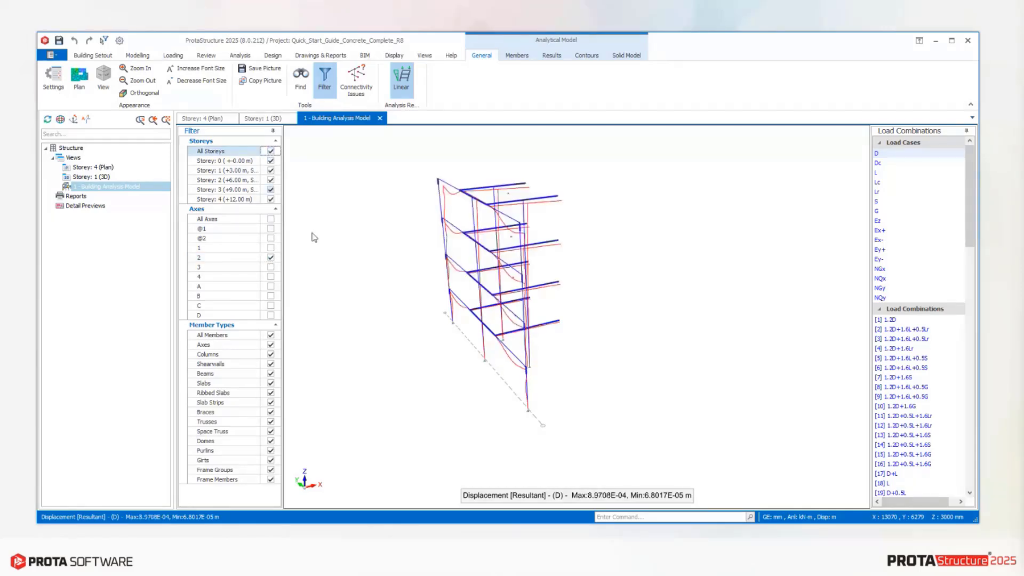
{"action": "left_click_drag", "start_coordinate": [484, 327], "coordinate": [658, 263]}
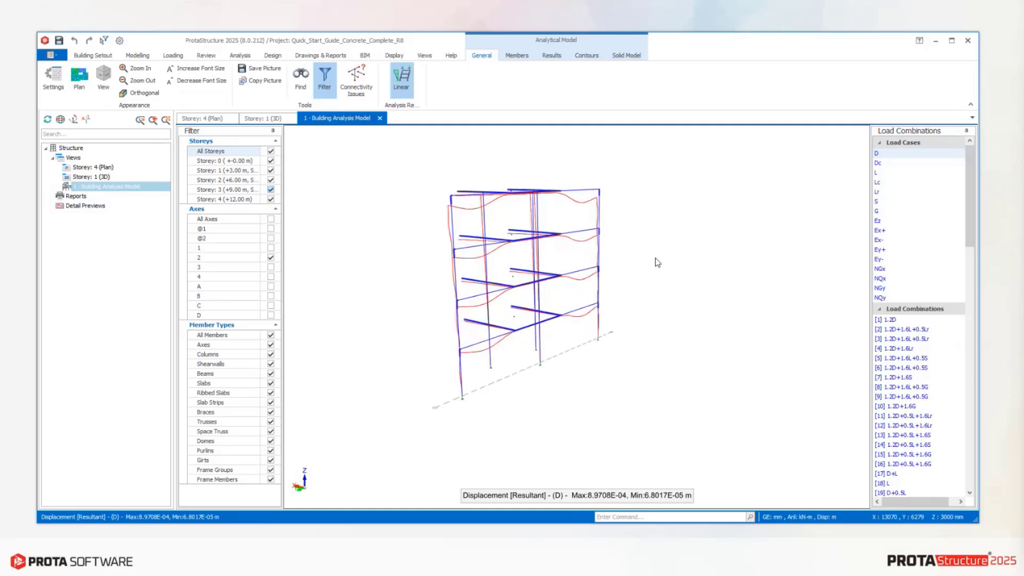
{"action": "left_click", "coordinate": [270, 257]}
{"action": "left_click", "coordinate": [270, 248]}
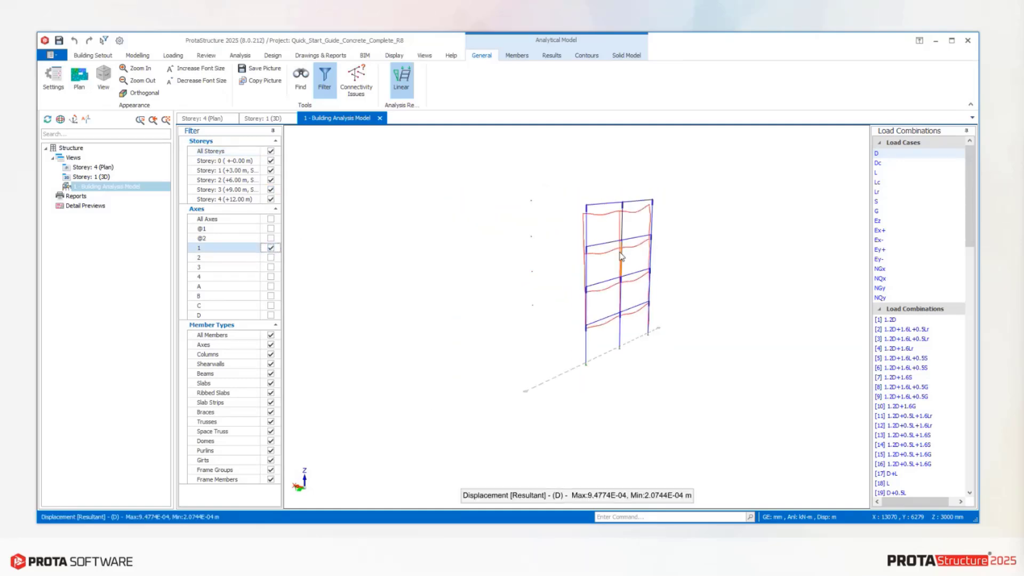
{"action": "left_click_drag", "start_coordinate": [622, 256], "coordinate": [567, 255]}
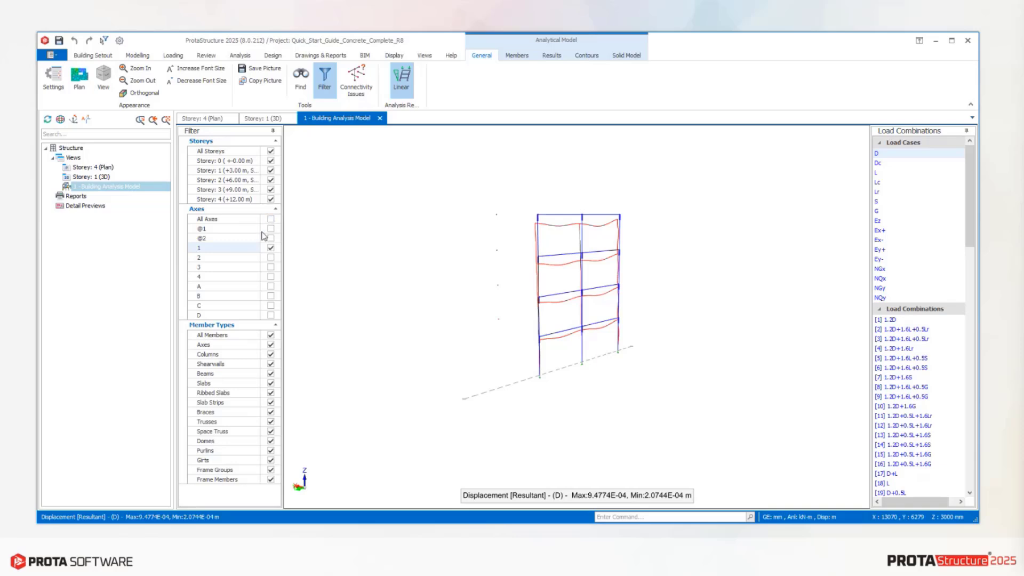
Show all axes and view the whole building model from another angle.
{"action": "left_click", "coordinate": [272, 220]}
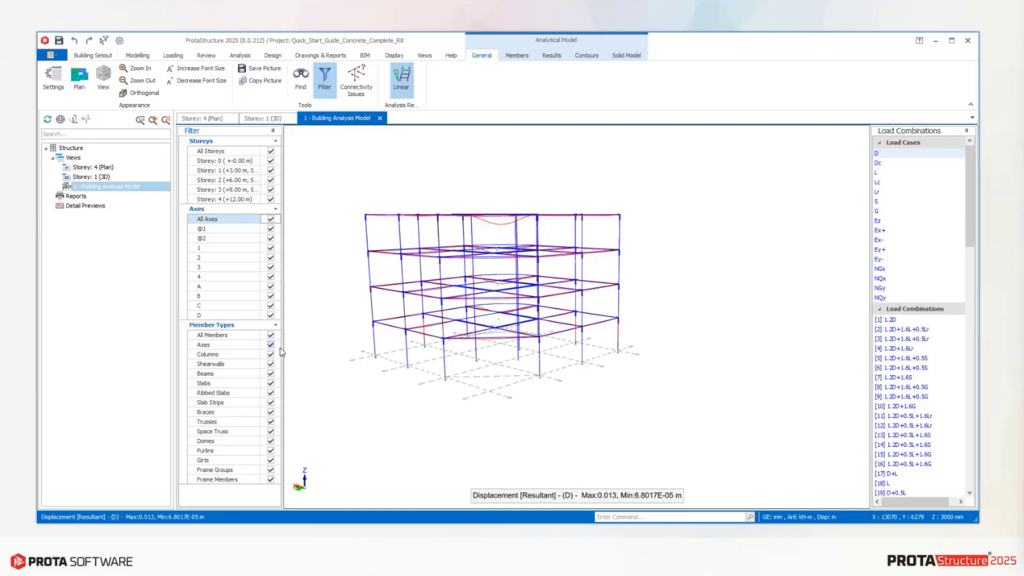
{"action": "scroll", "coordinate": [457, 341], "scroll_direction": "down", "scroll_amount": 1}
{"action": "scroll", "coordinate": [458, 341], "scroll_direction": "down", "scroll_amount": 2}
{"action": "middle_click_drag", "start_coordinate": [458, 340], "coordinate": [482, 344]}
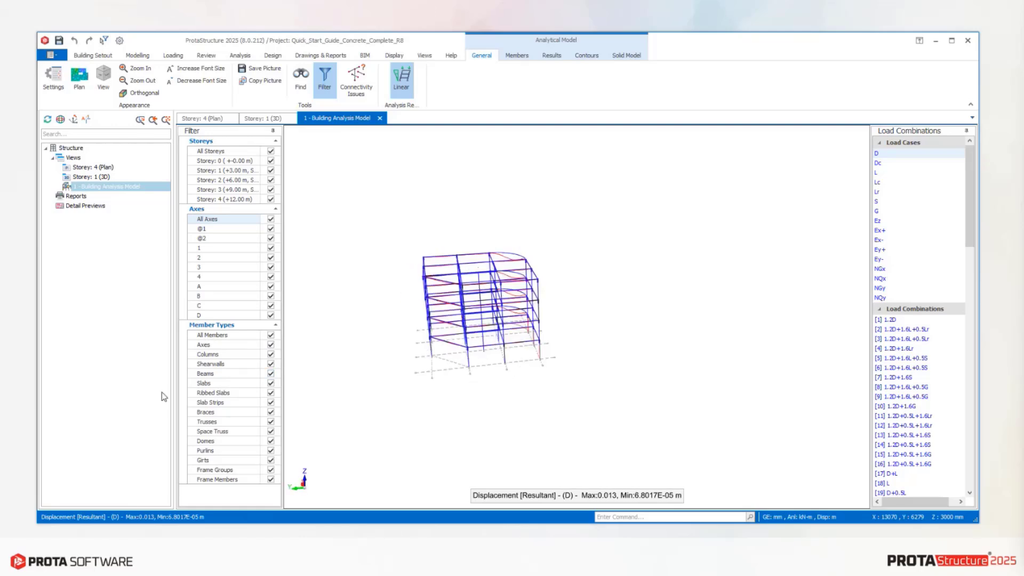
Hide the beams and columns and examine the shear wall core from several angles.
{"action": "left_click", "coordinate": [271, 375]}
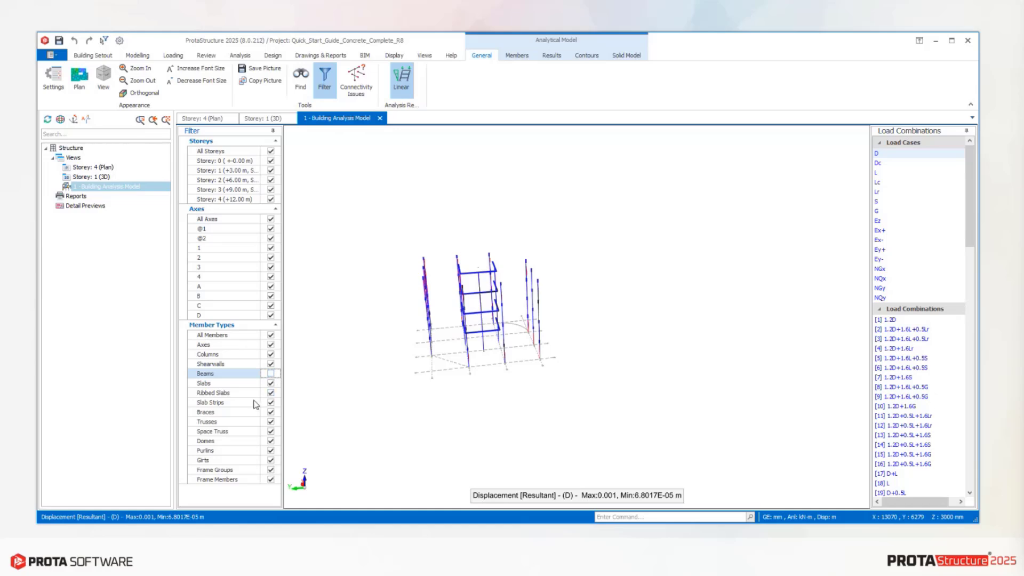
{"action": "left_click", "coordinate": [270, 355]}
{"action": "middle_click_drag", "start_coordinate": [401, 362], "coordinate": [691, 322]}
{"action": "scroll", "coordinate": [528, 266], "scroll_direction": "up", "scroll_amount": 5}
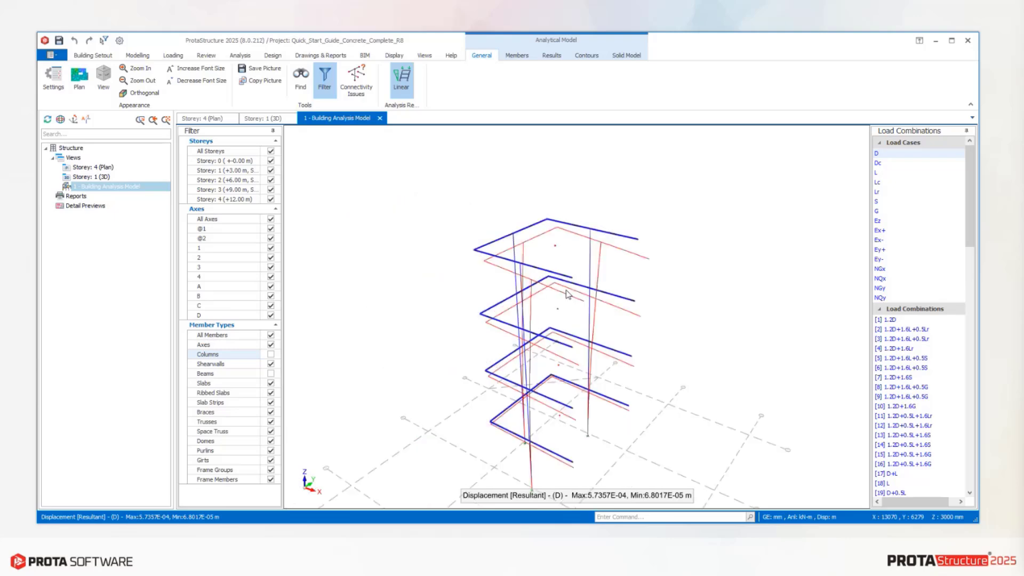
{"action": "middle_click_drag", "start_coordinate": [529, 267], "coordinate": [607, 281]}
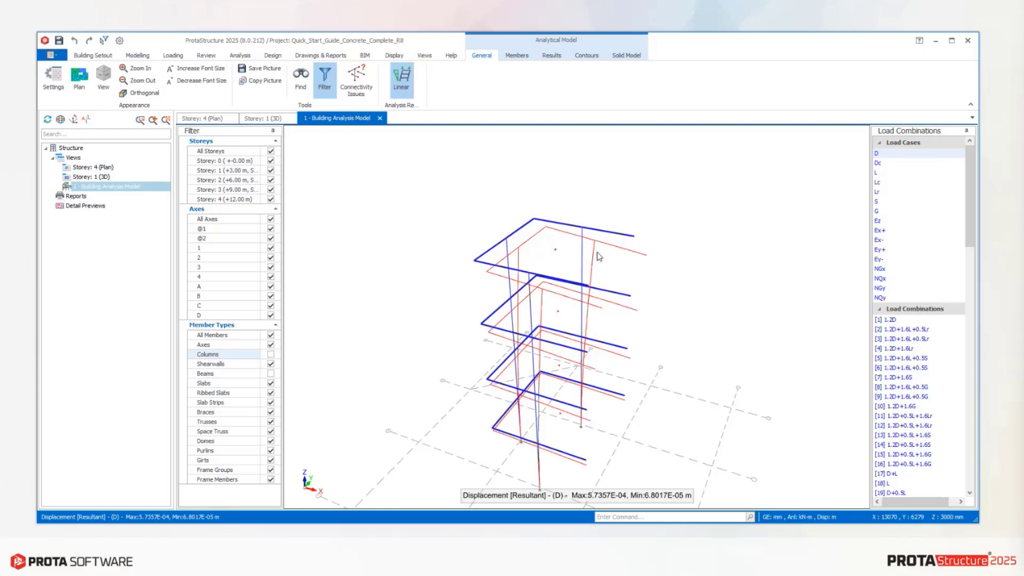
{"action": "middle_click_drag", "start_coordinate": [585, 380], "coordinate": [497, 290]}
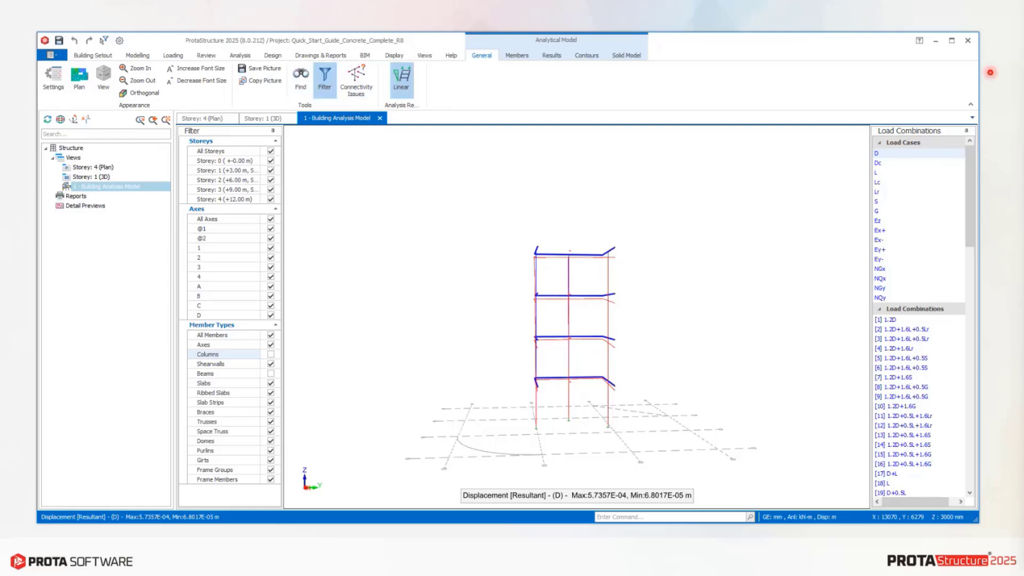
{"action": "left_click", "coordinate": [990, 72]}
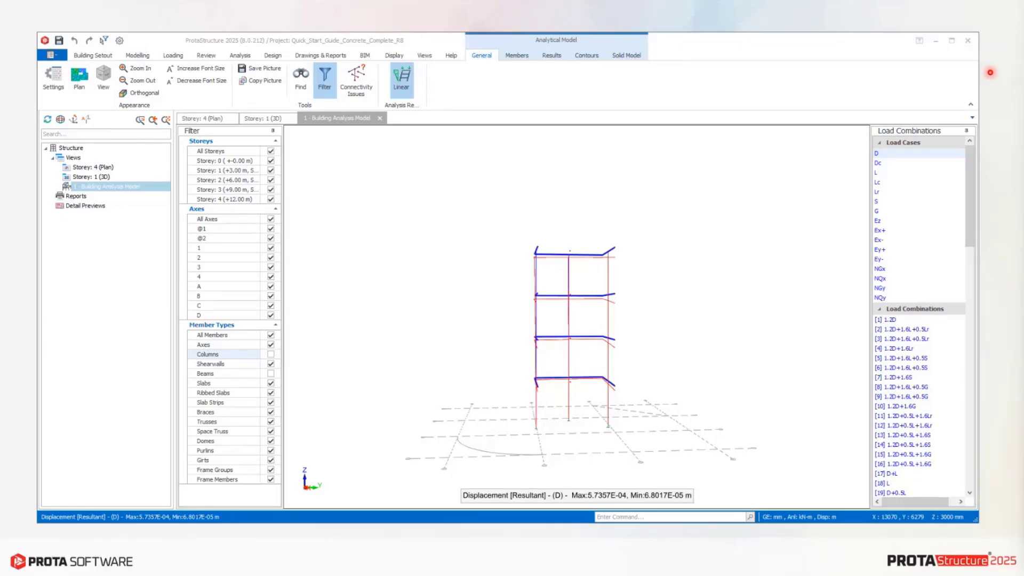
Collapse the model filter, open the Find tool, and make columns and beams visible again.
{"action": "left_click", "coordinate": [318, 86]}
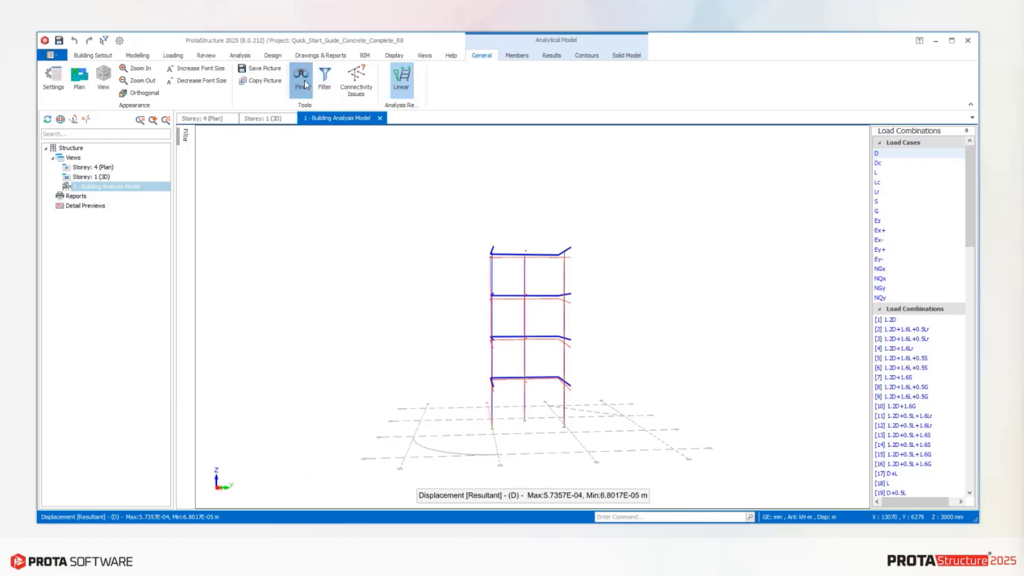
{"action": "left_click", "coordinate": [300, 79]}
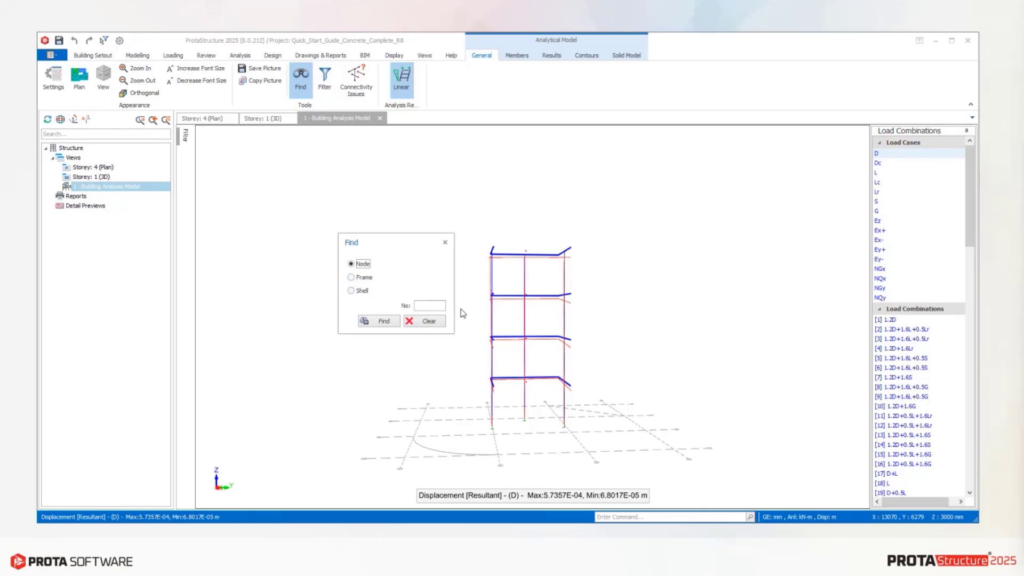
{"action": "left_click", "coordinate": [429, 305]}
{"action": "left_click", "coordinate": [185, 135]}
{"action": "left_click", "coordinate": [289, 355]}
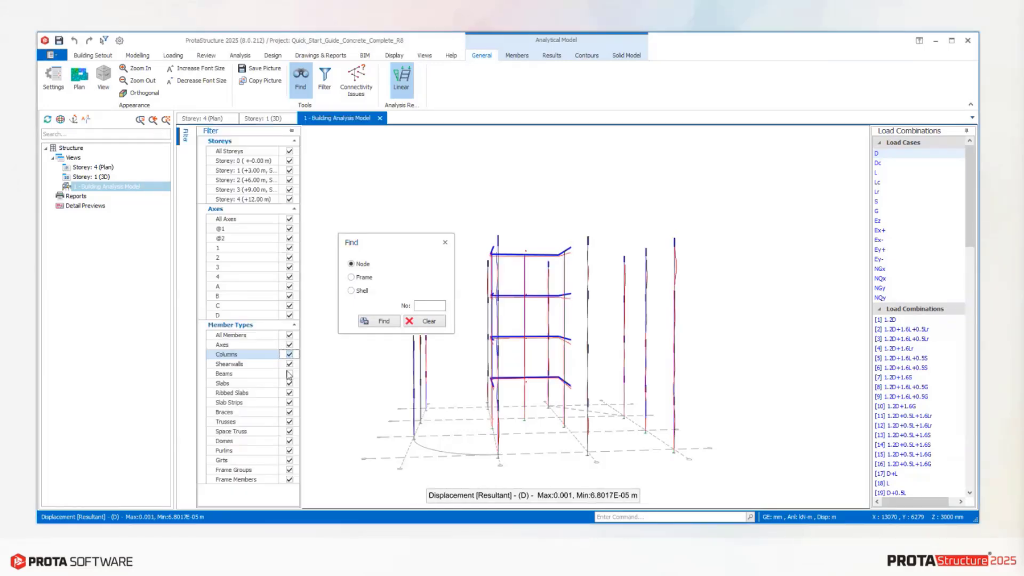
{"action": "left_click", "coordinate": [289, 373]}
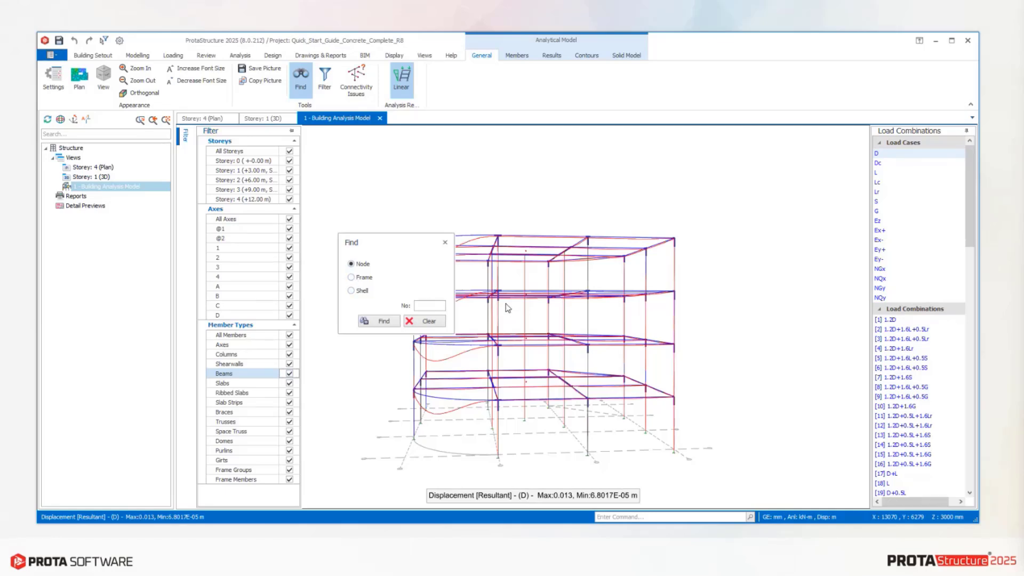
Find node 10 in the analysis model and inspect it up close.
{"action": "left_click", "coordinate": [442, 305]}
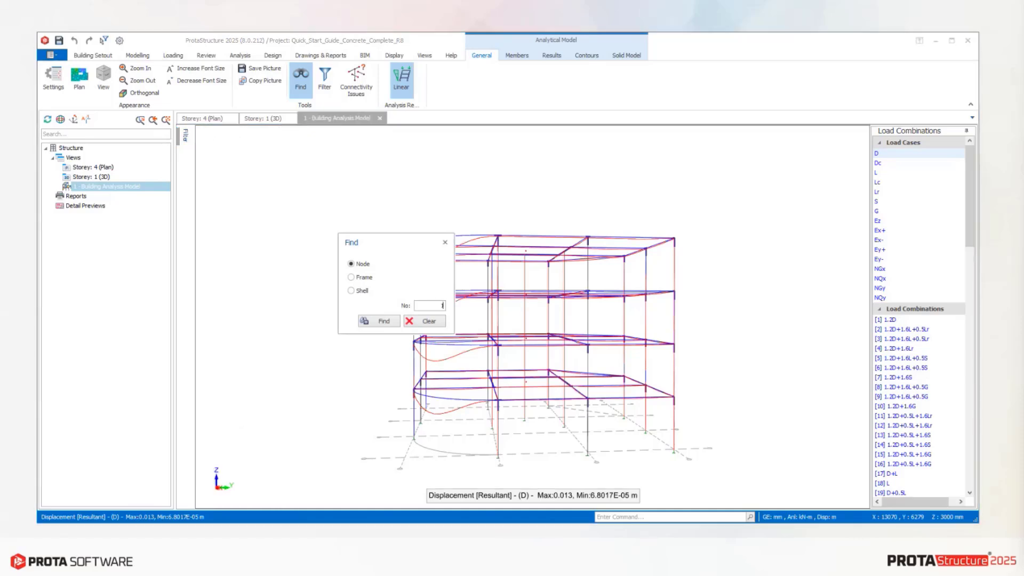
{"action": "type", "text": "10"}
{"action": "left_click", "coordinate": [379, 321]}
{"action": "scroll", "coordinate": [603, 334], "scroll_direction": "up", "scroll_amount": 5}
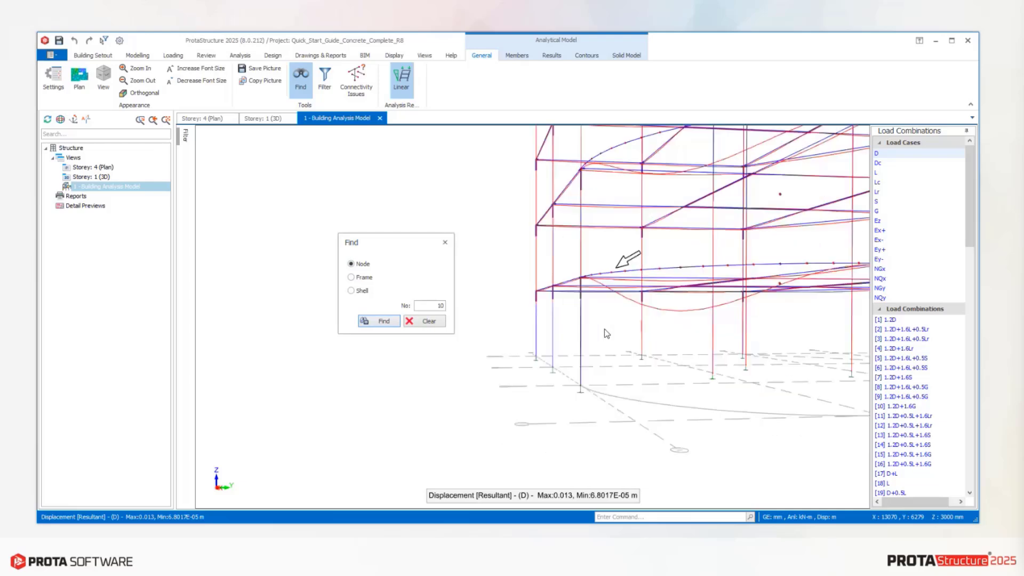
{"action": "scroll", "coordinate": [621, 334], "scroll_direction": "up", "scroll_amount": 6}
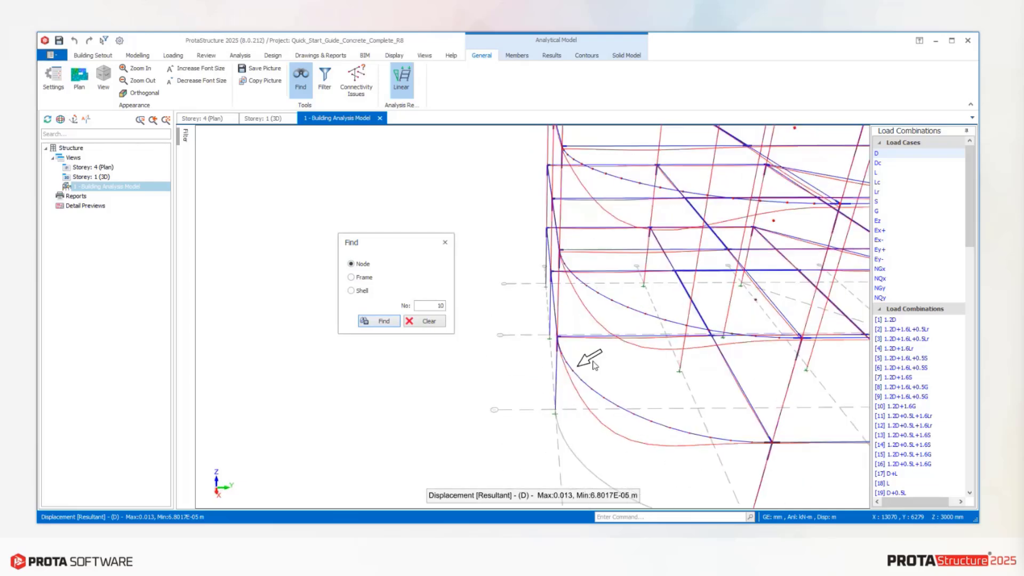
{"action": "middle_click_drag", "start_coordinate": [638, 372], "coordinate": [607, 378]}
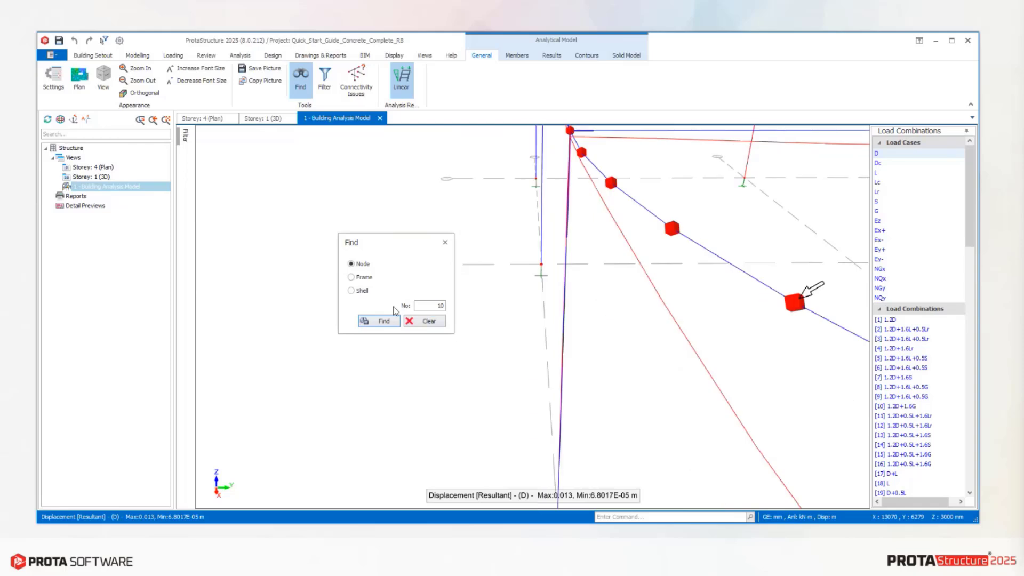
Find frame 10 in the analysis model and inspect its location.
{"action": "left_click", "coordinate": [352, 277]}
{"action": "left_click", "coordinate": [398, 321]}
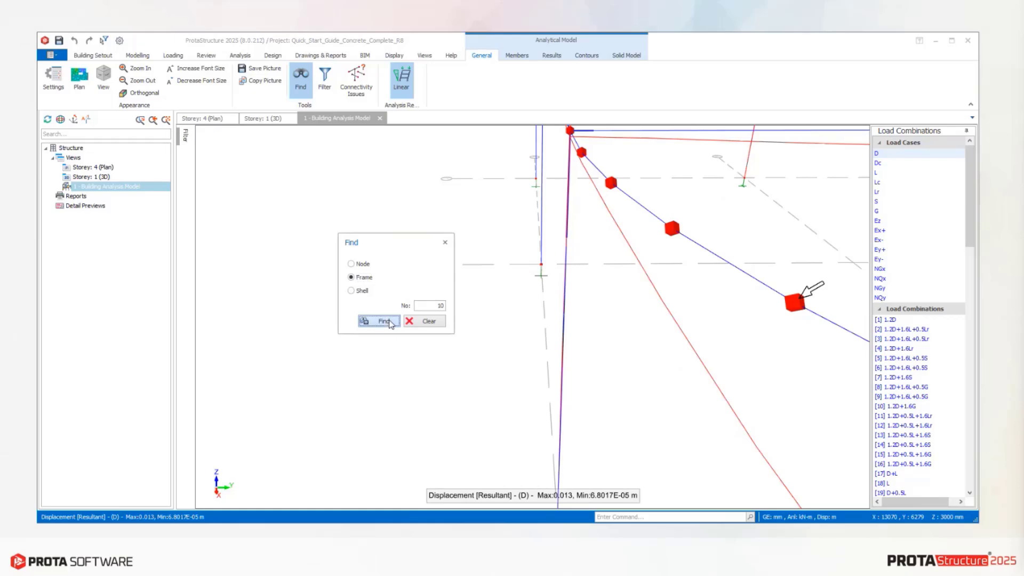
{"action": "scroll", "coordinate": [590, 323], "scroll_direction": "down", "scroll_amount": 5}
{"action": "scroll", "coordinate": [674, 256], "scroll_direction": "up", "scroll_amount": 5}
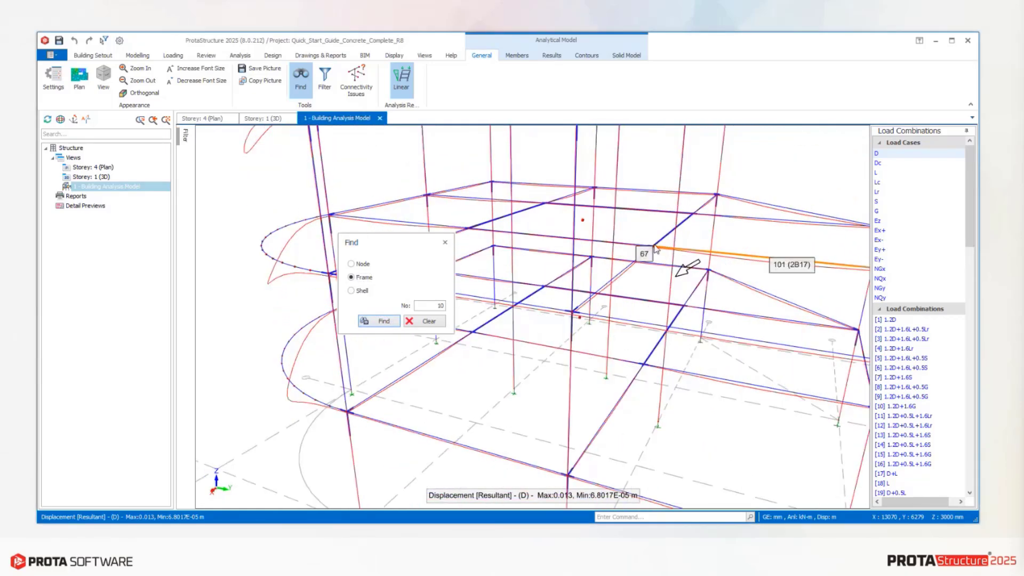
{"action": "mouse_move", "coordinate": [655, 248]}
{"action": "middle_mouse_down"}
{"action": "mouse_move", "coordinate": [656, 231]}
{"action": "mouse_move", "coordinate": [642, 235]}
{"action": "middle_mouse_up"}
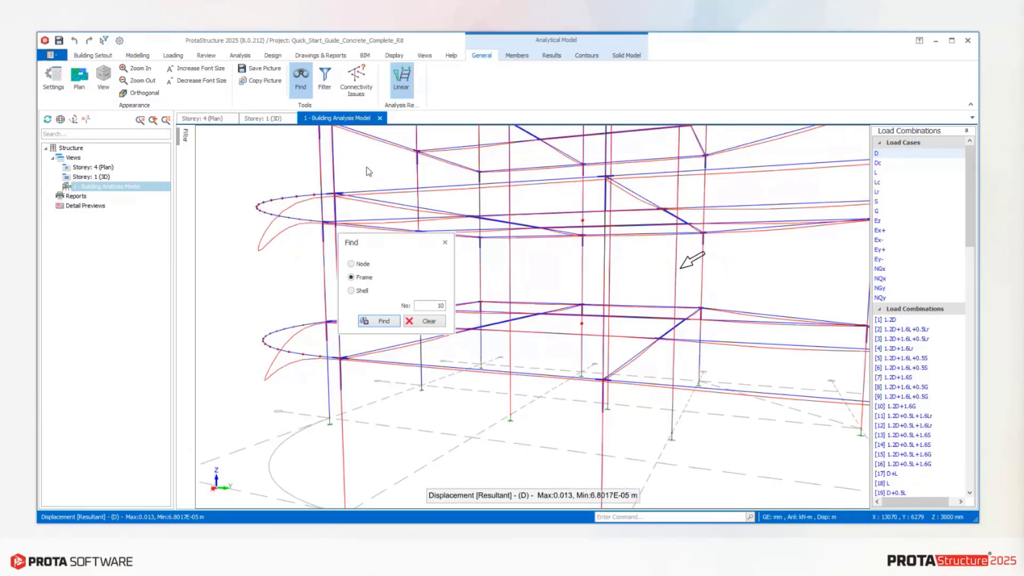
Check the analytical model for connectivity issues, dismiss the result, and examine the frame members and nodes.
{"action": "left_click", "coordinate": [366, 81]}
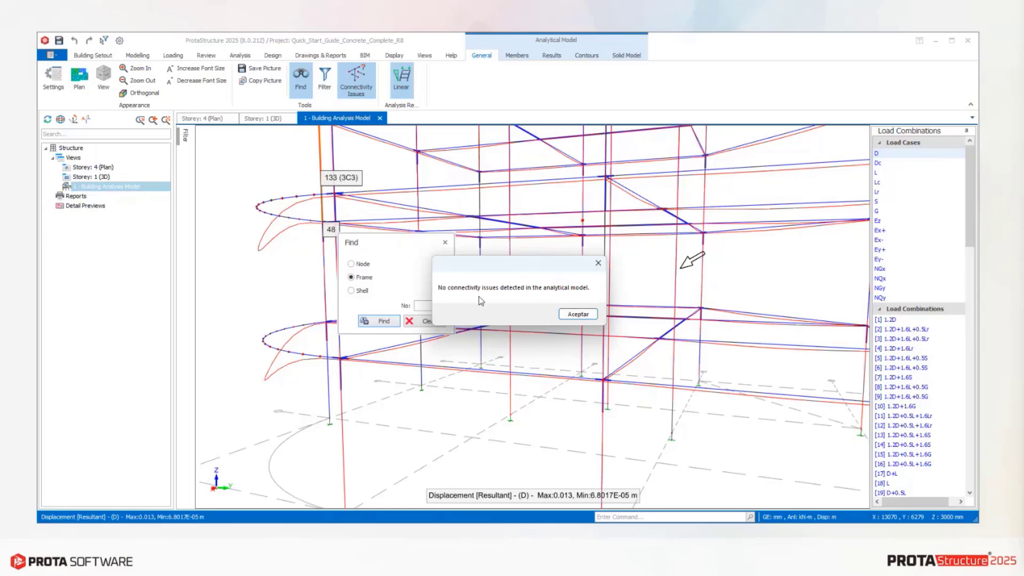
{"action": "left_click", "coordinate": [578, 314]}
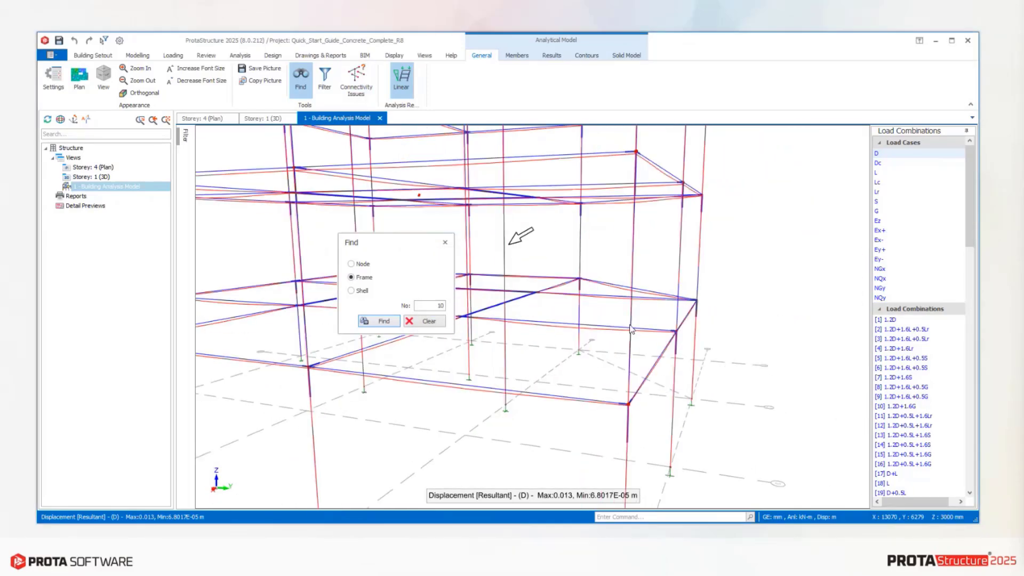
{"action": "middle_click_drag", "start_coordinate": [635, 328], "coordinate": [602, 334]}
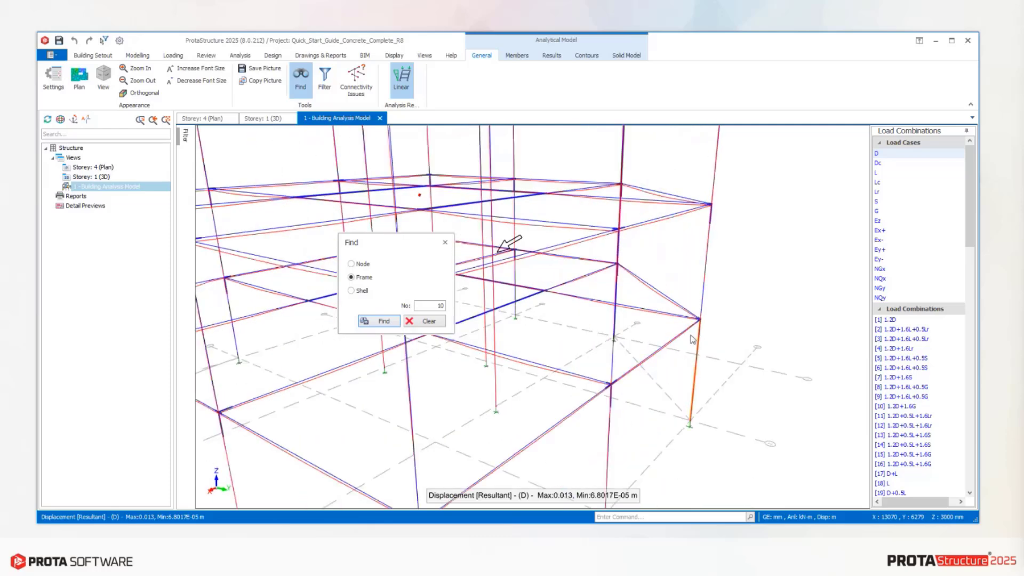
{"action": "scroll", "coordinate": [686, 331], "scroll_direction": "up", "scroll_amount": 3}
{"action": "scroll", "coordinate": [688, 335], "scroll_direction": "down", "scroll_amount": 3}
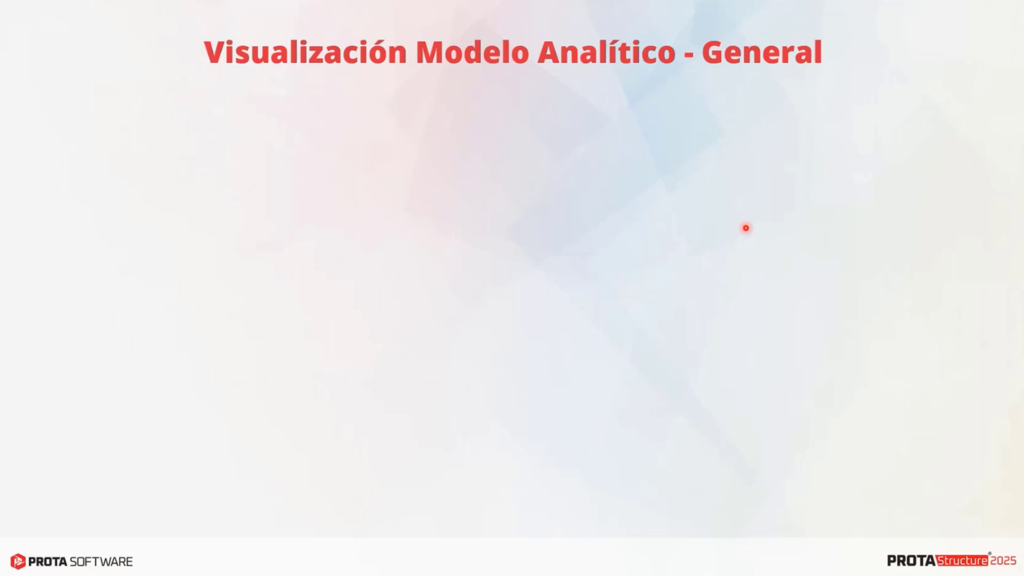
{"action": "left_click", "coordinate": [745, 228]}
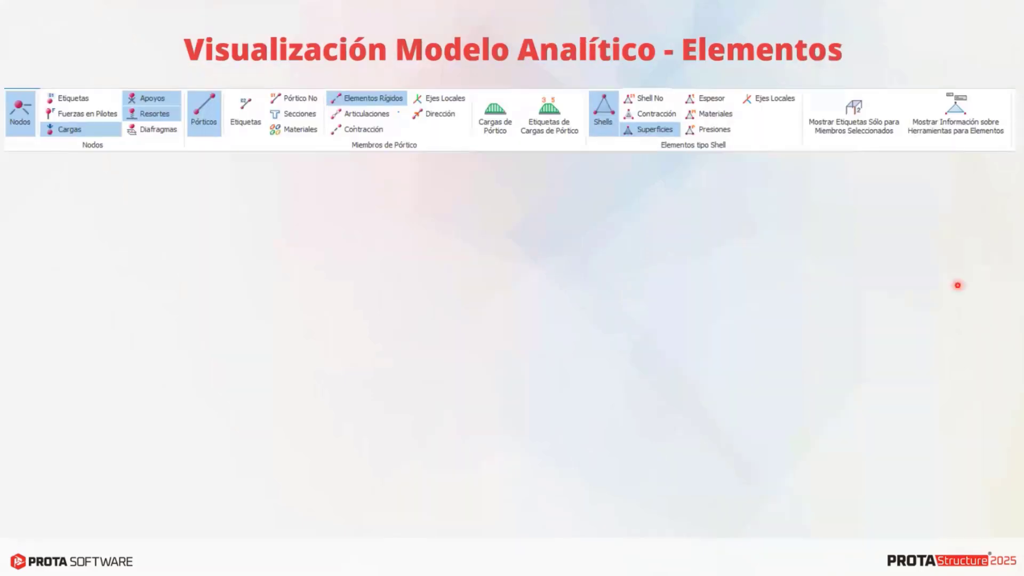
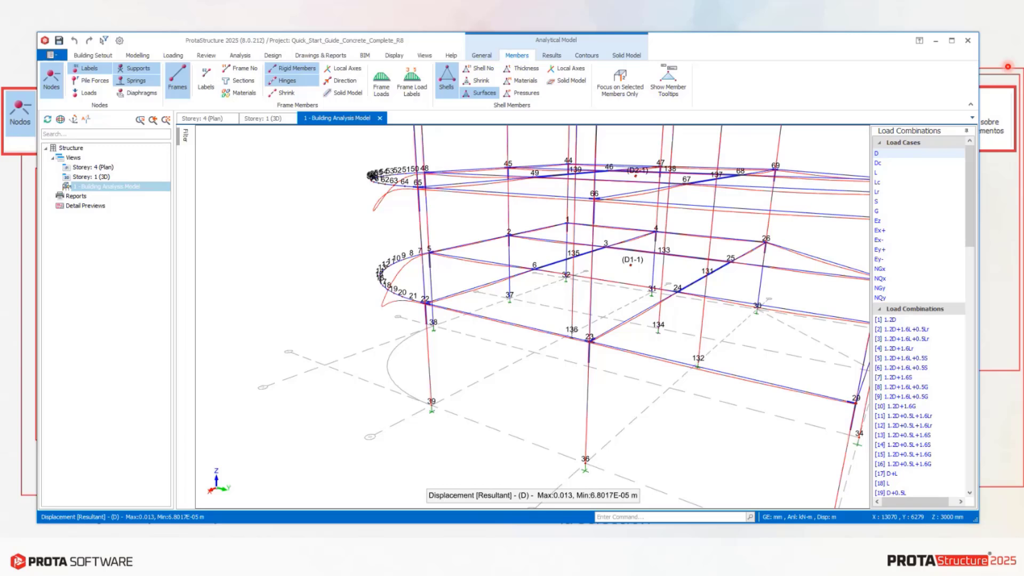
Switch to ProtaStructure, turn on the node loads display, and hide all nodes of the building analysis model.
{"action": "key", "text": "alt+Tab"}
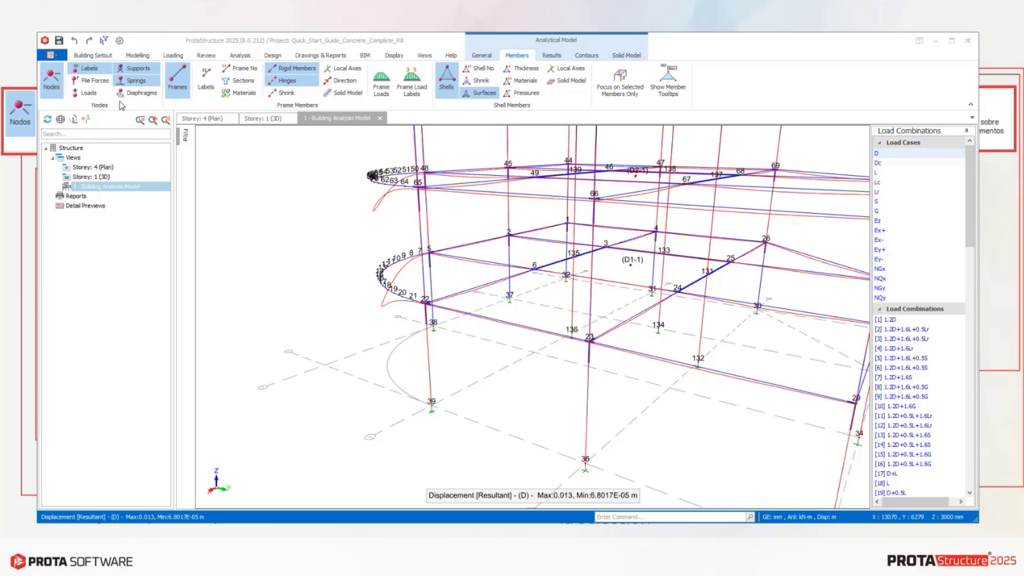
{"action": "left_click", "coordinate": [89, 94]}
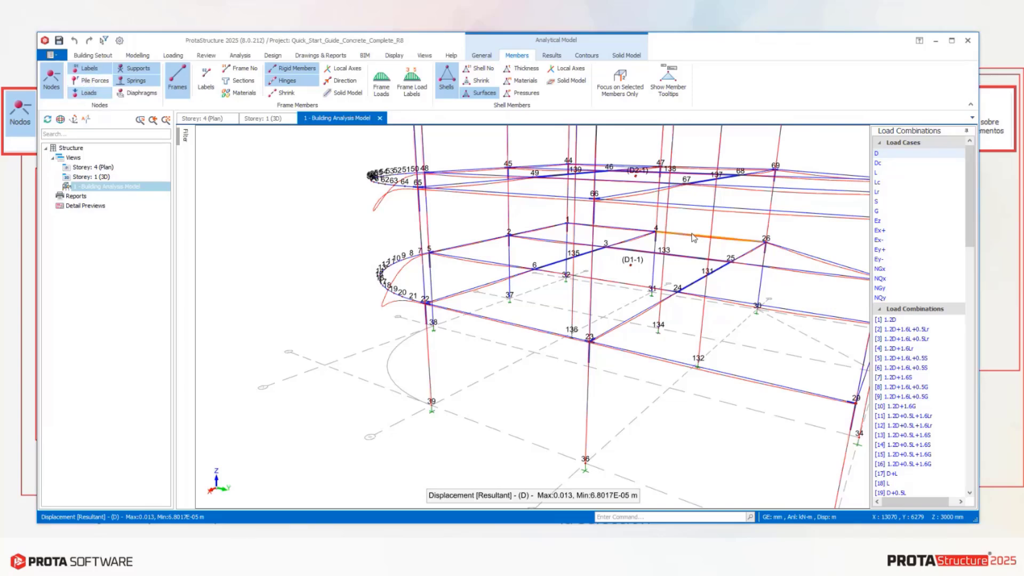
{"action": "middle_click_drag", "start_coordinate": [471, 340], "coordinate": [448, 288]}
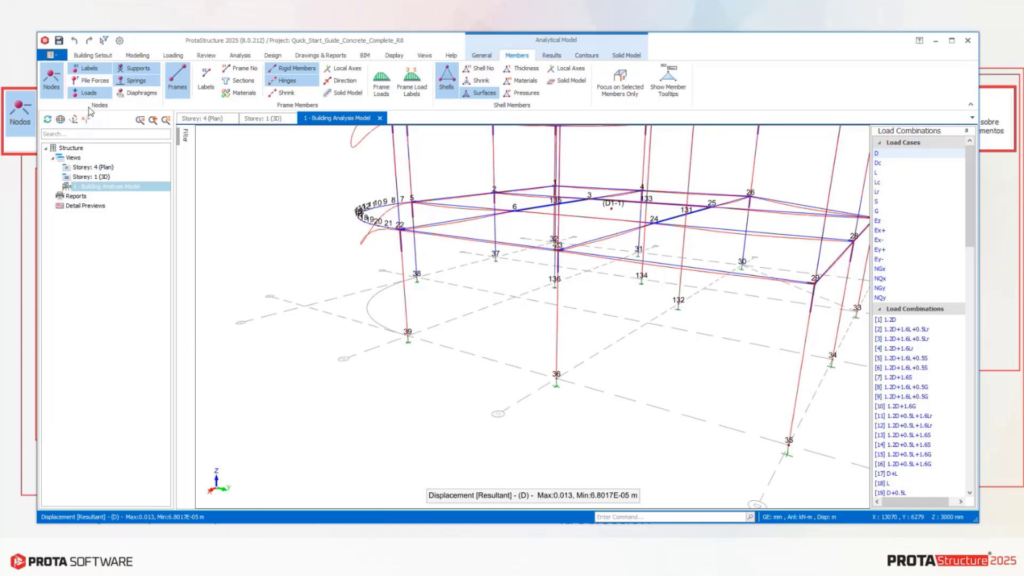
{"action": "scroll", "coordinate": [416, 277], "scroll_direction": "down", "scroll_amount": 4}
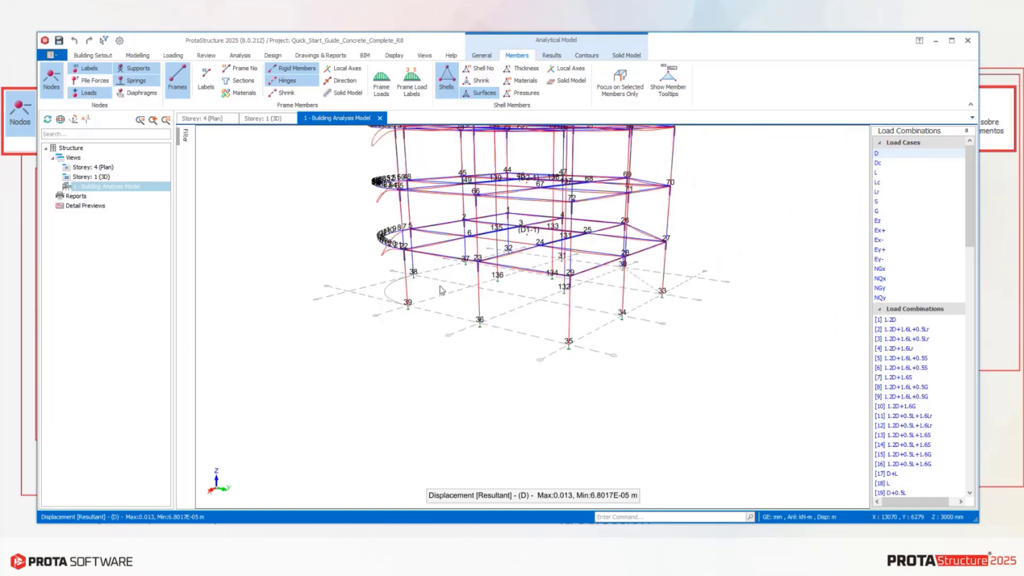
{"action": "middle_click_drag", "start_coordinate": [441, 289], "coordinate": [485, 308]}
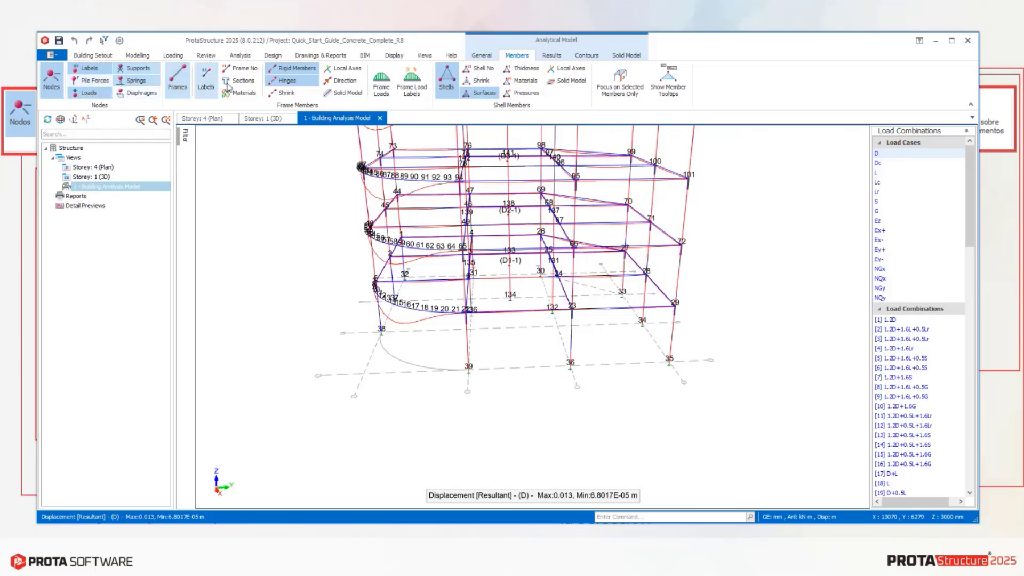
{"action": "left_click", "coordinate": [51, 79]}
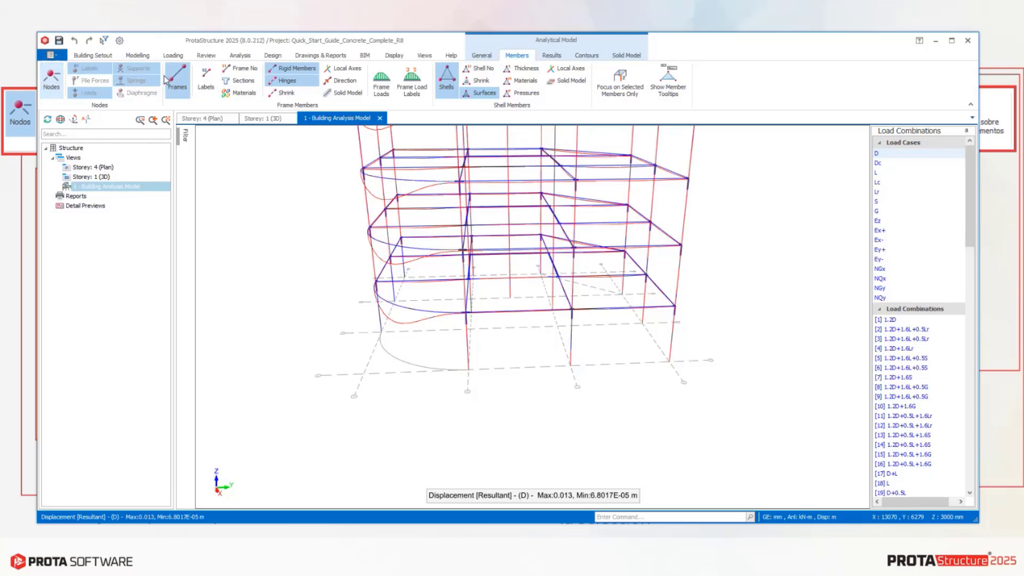
Show the frame labels, compare them with and without frame numbers, and hide the frame numbers again.
{"action": "left_click", "coordinate": [207, 86]}
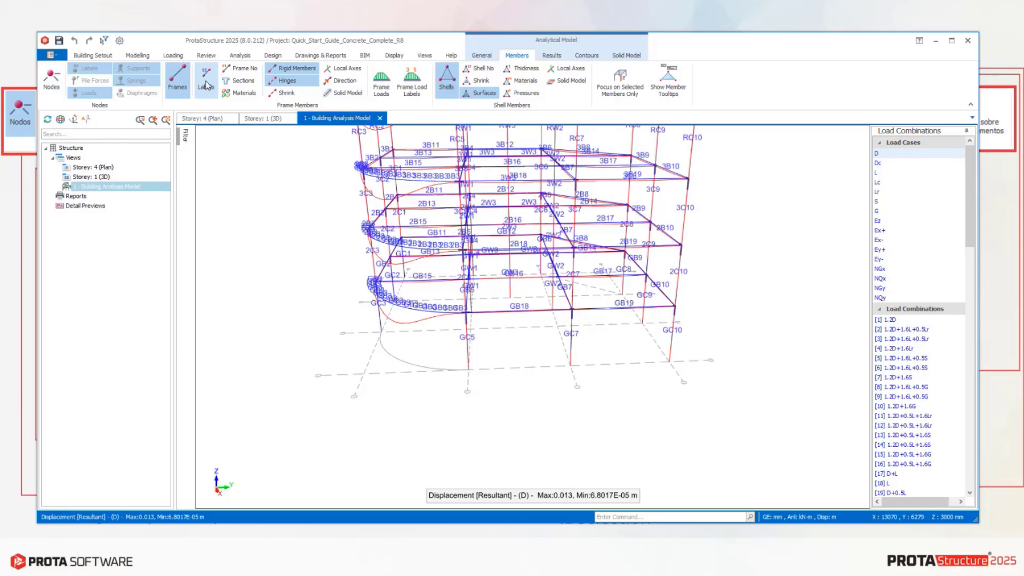
{"action": "left_click", "coordinate": [248, 69]}
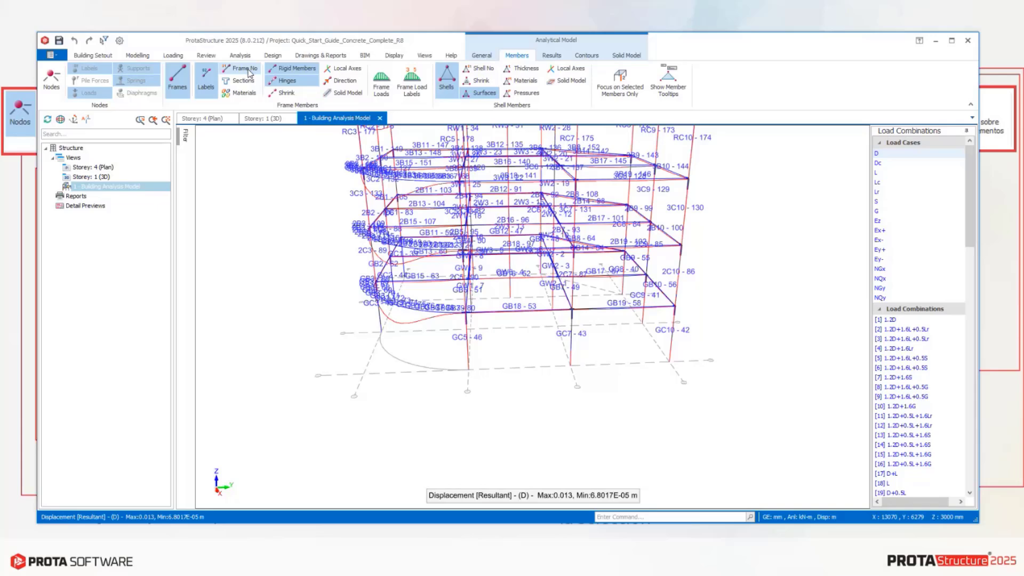
{"action": "left_click", "coordinate": [211, 81]}
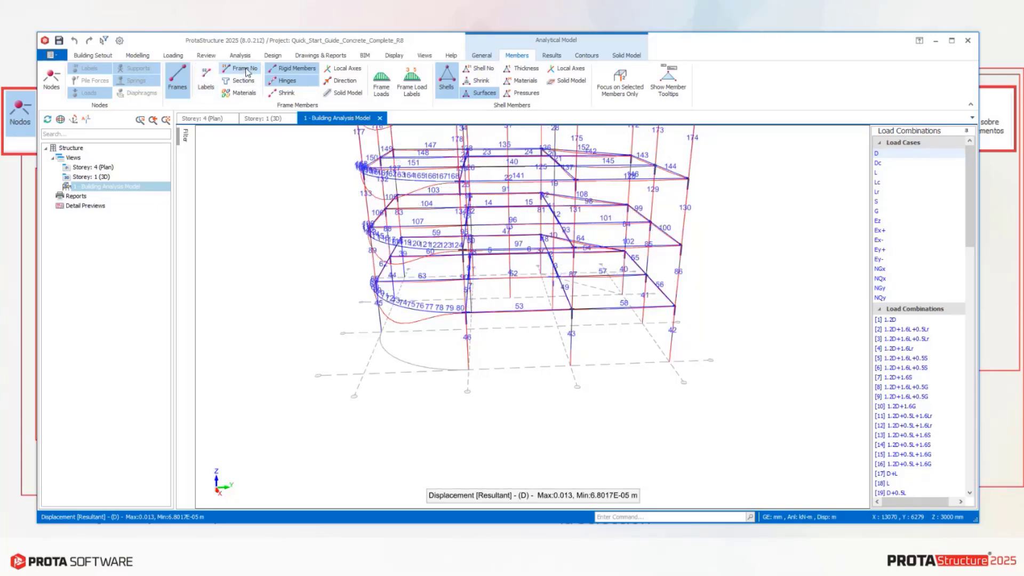
{"action": "left_click", "coordinate": [207, 80]}
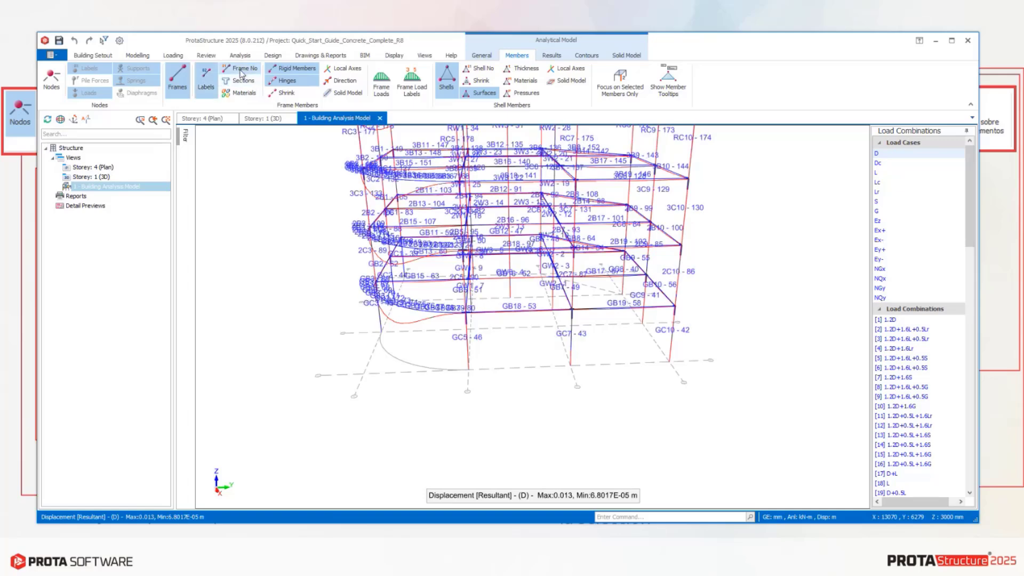
{"action": "left_click", "coordinate": [242, 73]}
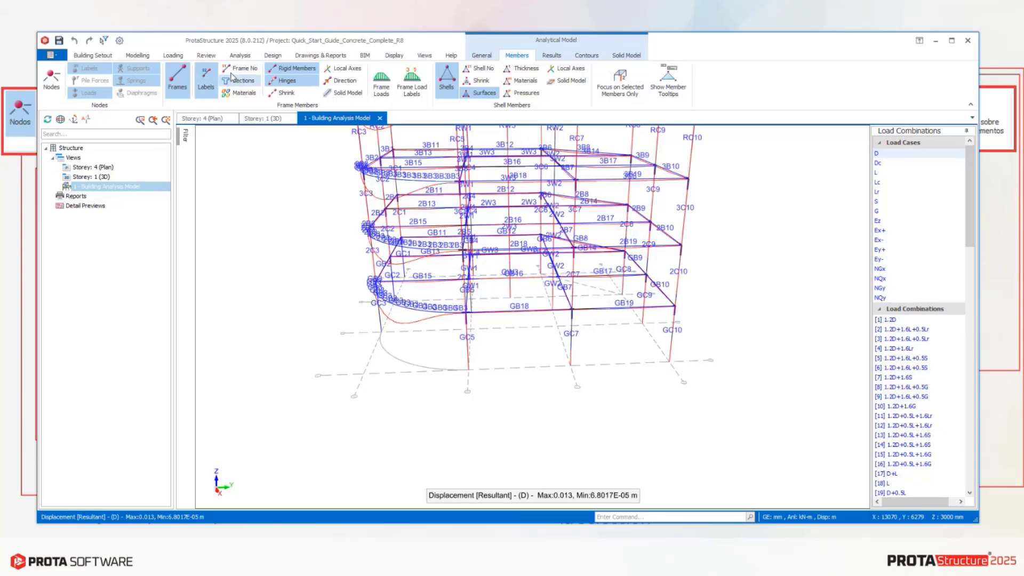
Display the section labels on the frame members and hide them, and do the same with the material labels.
{"action": "left_click", "coordinate": [237, 80]}
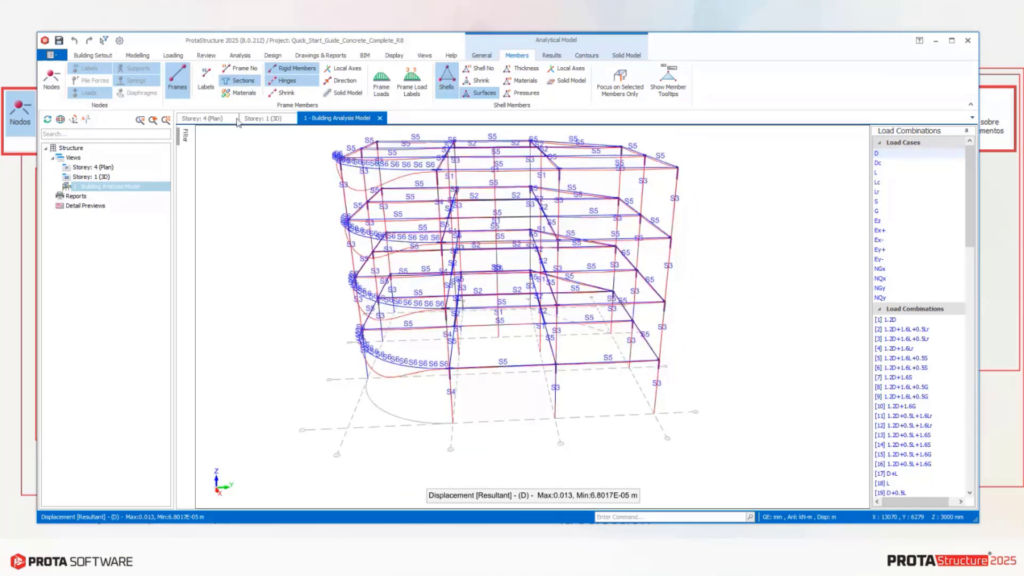
{"action": "left_click", "coordinate": [239, 81]}
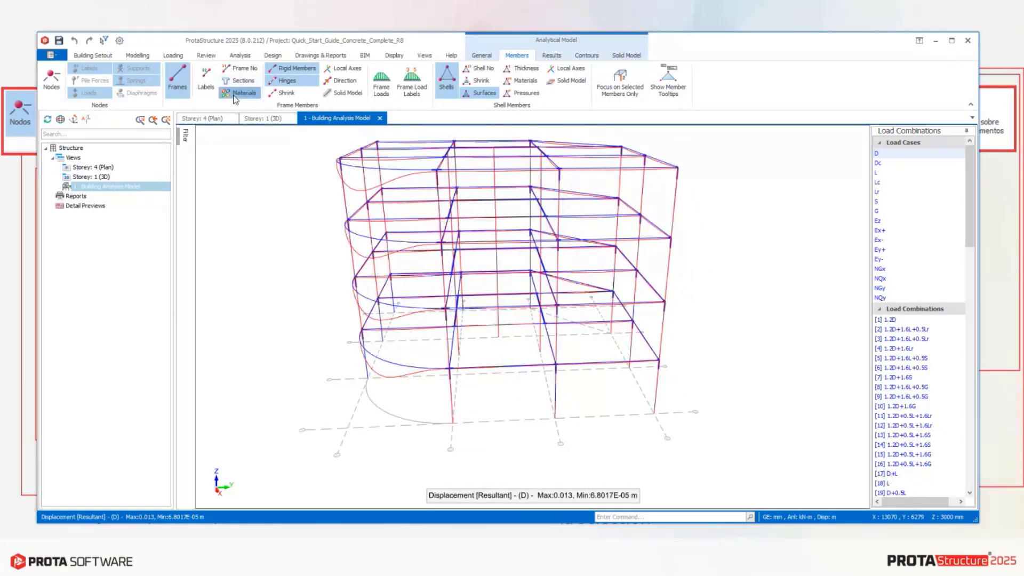
{"action": "left_click", "coordinate": [235, 95]}
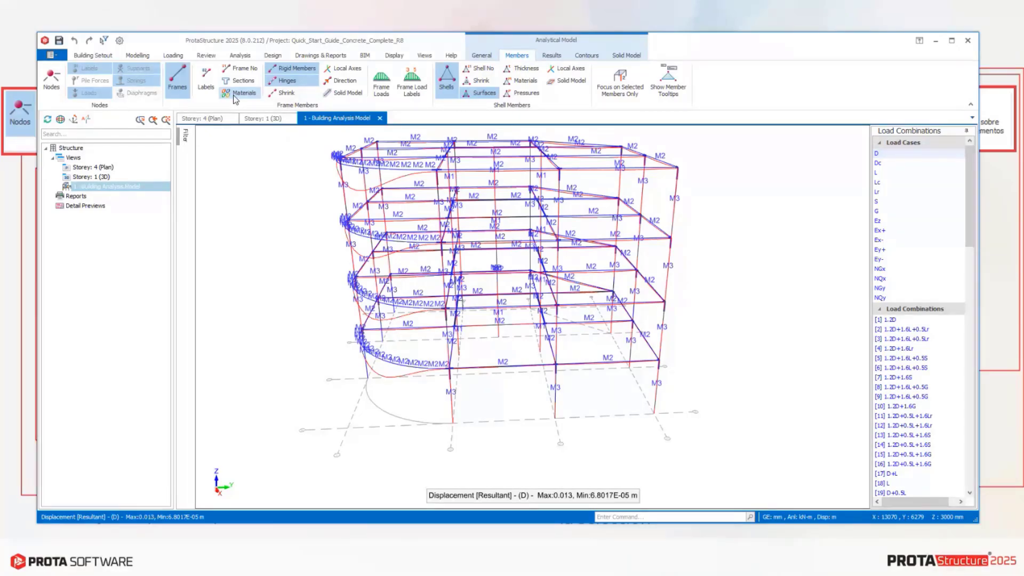
{"action": "left_click", "coordinate": [234, 96]}
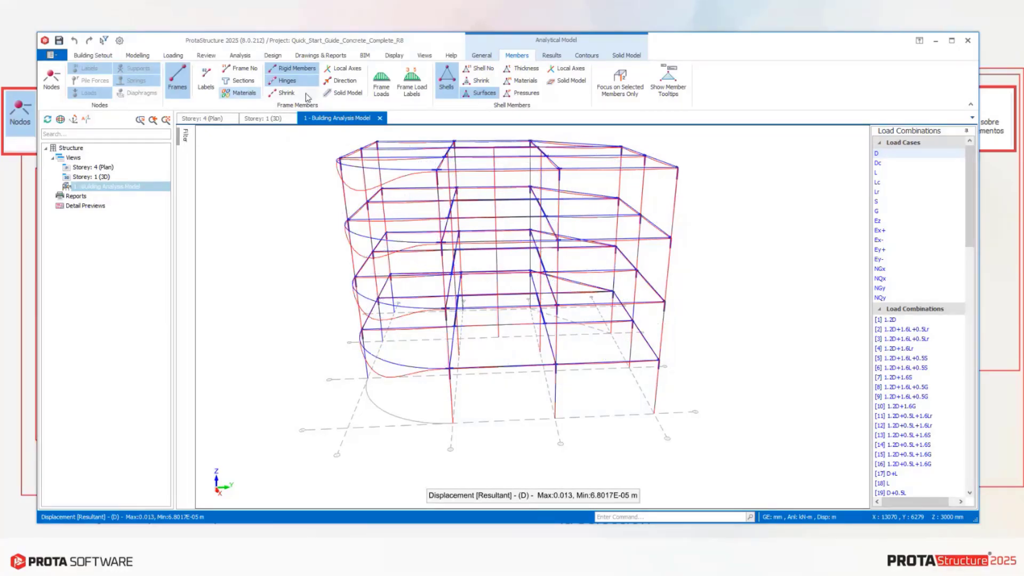
Show the frame material labels again, examine them up close on the beams and columns, and hide them.
{"action": "left_click", "coordinate": [244, 94]}
{"action": "middle_click_drag", "start_coordinate": [775, 289], "coordinate": [491, 297]}
{"action": "scroll", "coordinate": [419, 363], "scroll_direction": "up", "scroll_amount": 3}
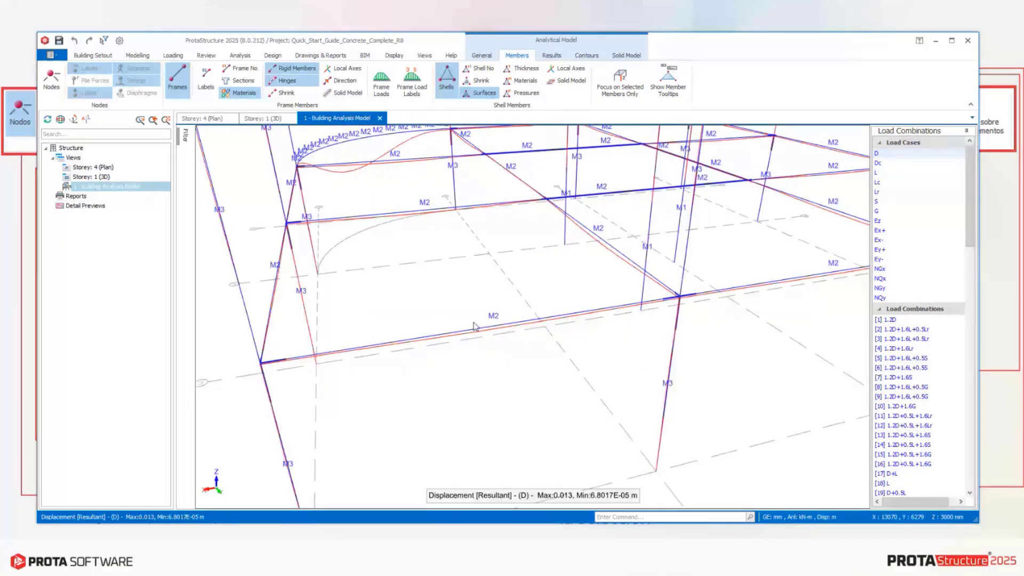
{"action": "scroll", "coordinate": [494, 323], "scroll_direction": "down", "scroll_amount": 3}
{"action": "middle_click_drag", "start_coordinate": [495, 334], "coordinate": [593, 326]}
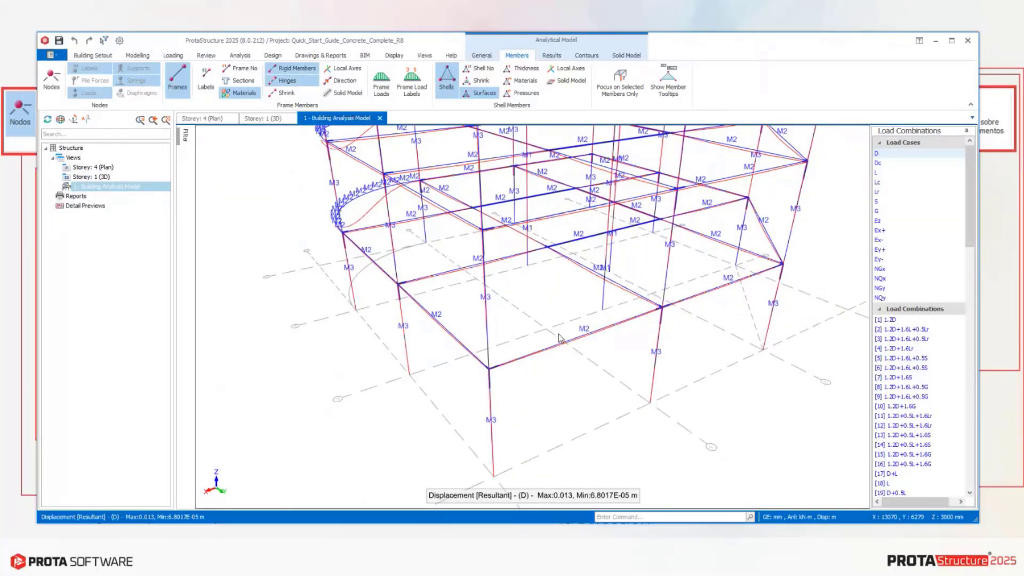
{"action": "left_click", "coordinate": [239, 94]}
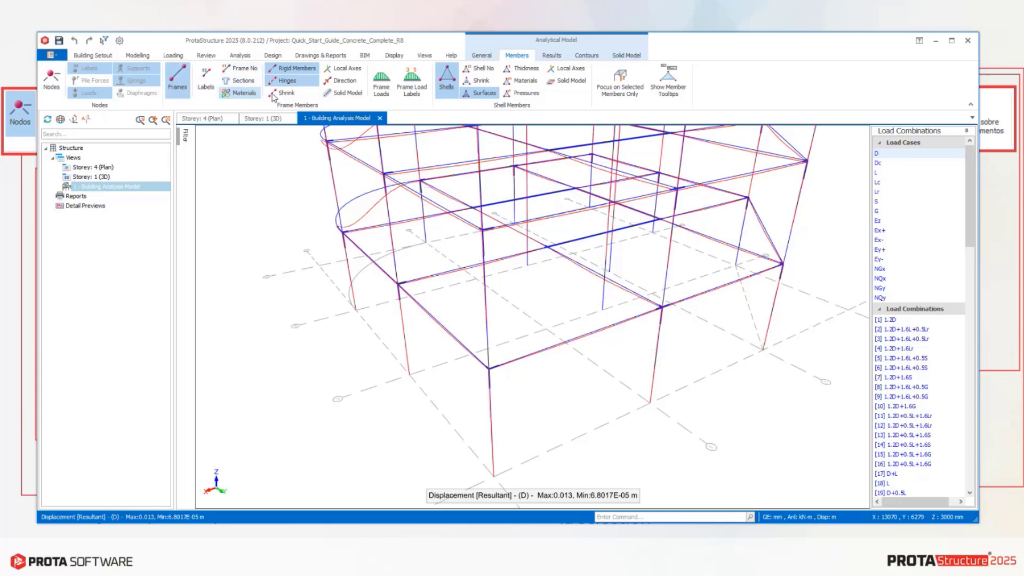
Toggle the rigid members display and examine the frame members up close.
{"action": "left_click", "coordinate": [290, 72]}
{"action": "left_click", "coordinate": [291, 72]}
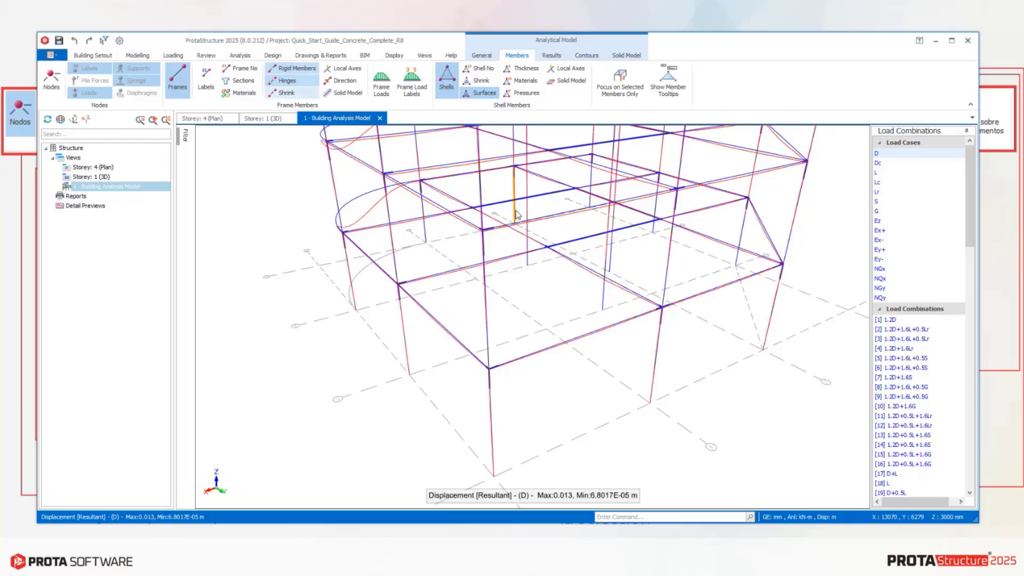
{"action": "scroll", "coordinate": [489, 241], "scroll_direction": "up", "scroll_amount": 5}
{"action": "scroll", "coordinate": [489, 262], "scroll_direction": "down", "scroll_amount": 4}
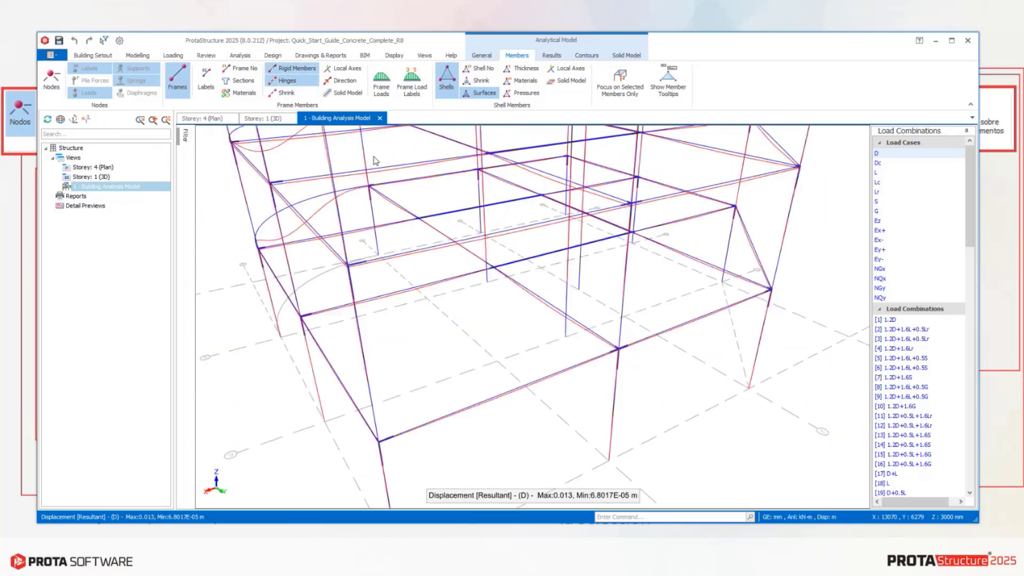
Open the analytical model's results options and examine the beam and column connections up close.
{"action": "left_click", "coordinate": [551, 56]}
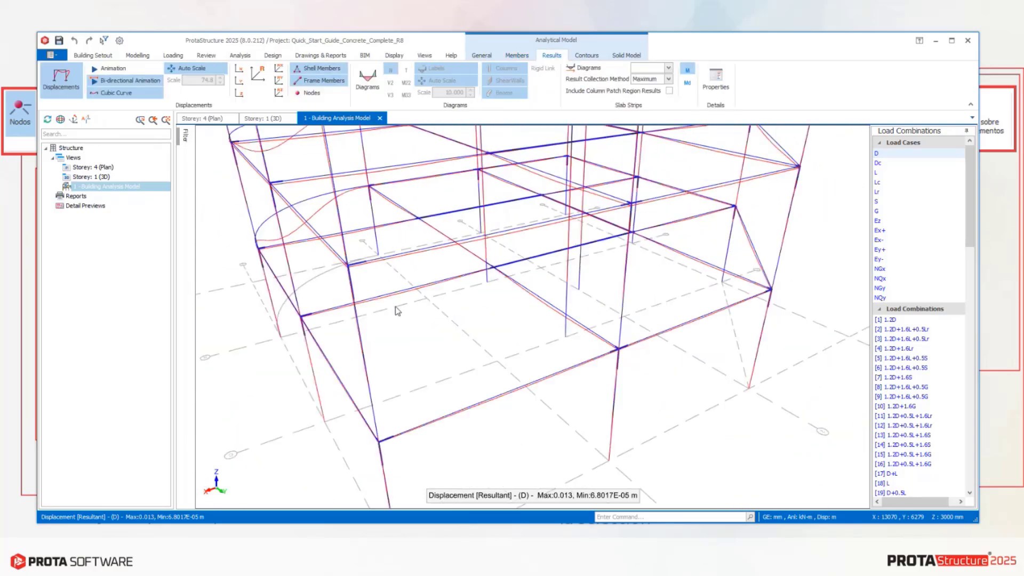
{"action": "middle_click_drag", "start_coordinate": [369, 288], "coordinate": [408, 300]}
{"action": "scroll", "coordinate": [411, 302], "scroll_direction": "up", "scroll_amount": 2}
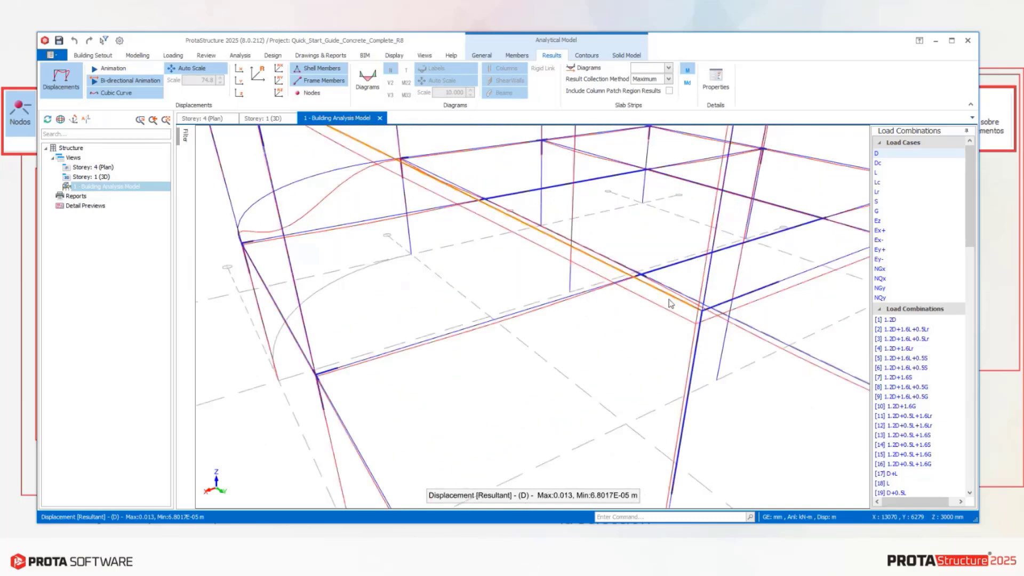
{"action": "scroll", "coordinate": [565, 296], "scroll_direction": "up", "scroll_amount": 3}
{"action": "scroll", "coordinate": [640, 330], "scroll_direction": "down", "scroll_amount": 4}
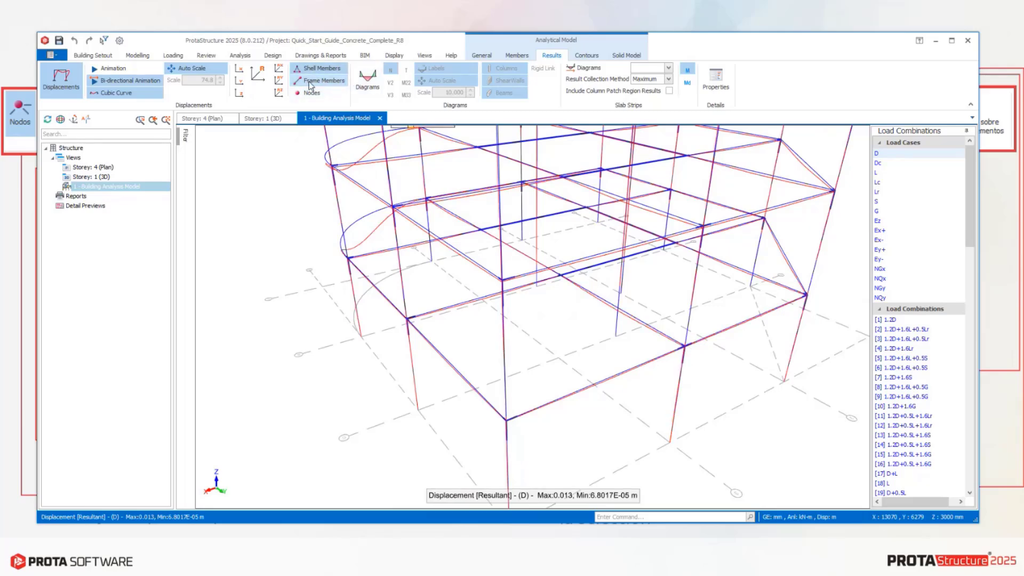
Return to the member display options with rigid members hidden and examine the whole frame alongside the shell surfaces setting.
{"action": "left_click", "coordinate": [517, 56]}
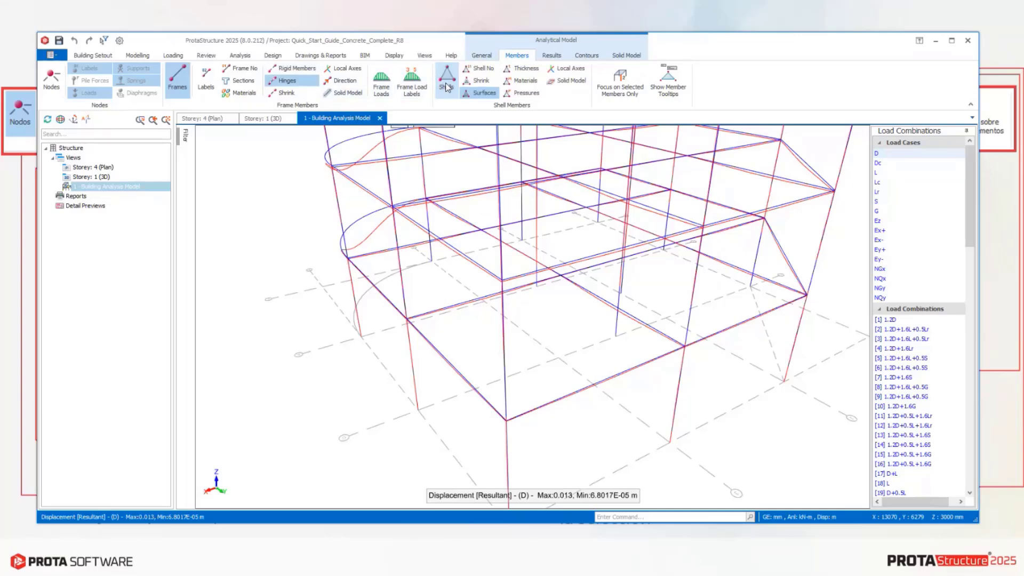
{"action": "scroll", "coordinate": [526, 288], "scroll_direction": "down", "scroll_amount": 5}
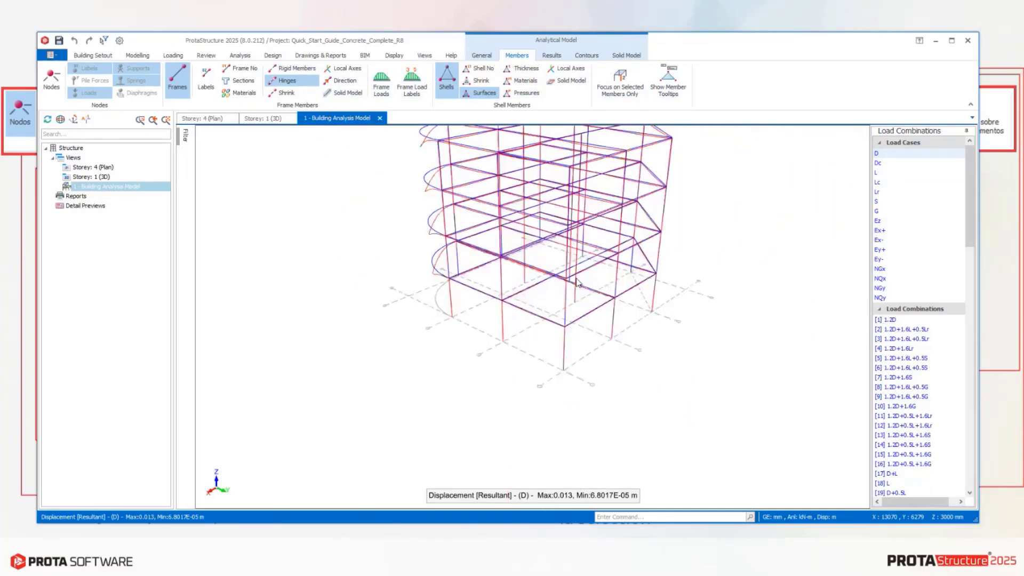
{"action": "middle_click_drag", "start_coordinate": [575, 282], "coordinate": [617, 262]}
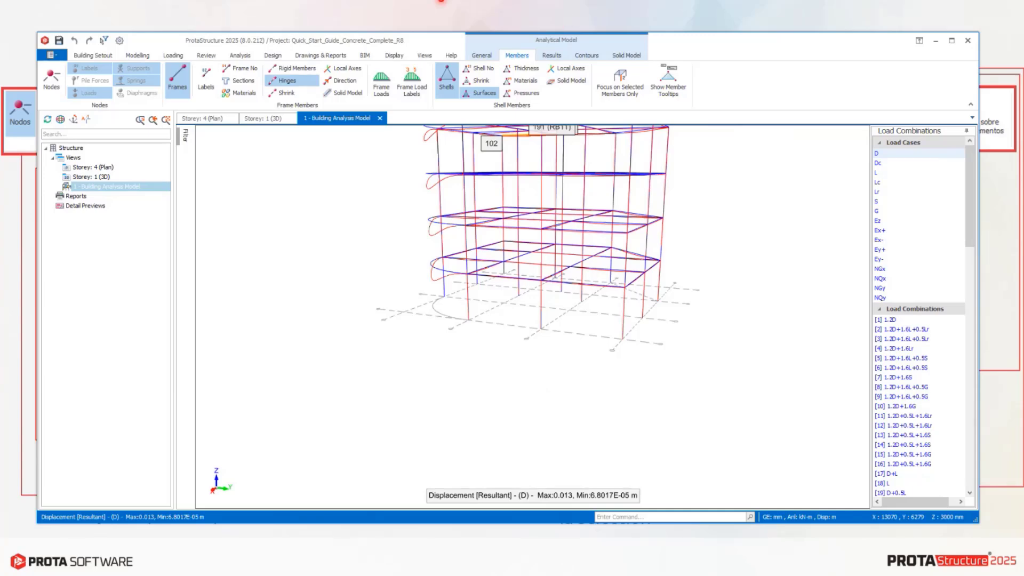
{"action": "left_click", "coordinate": [484, 94]}
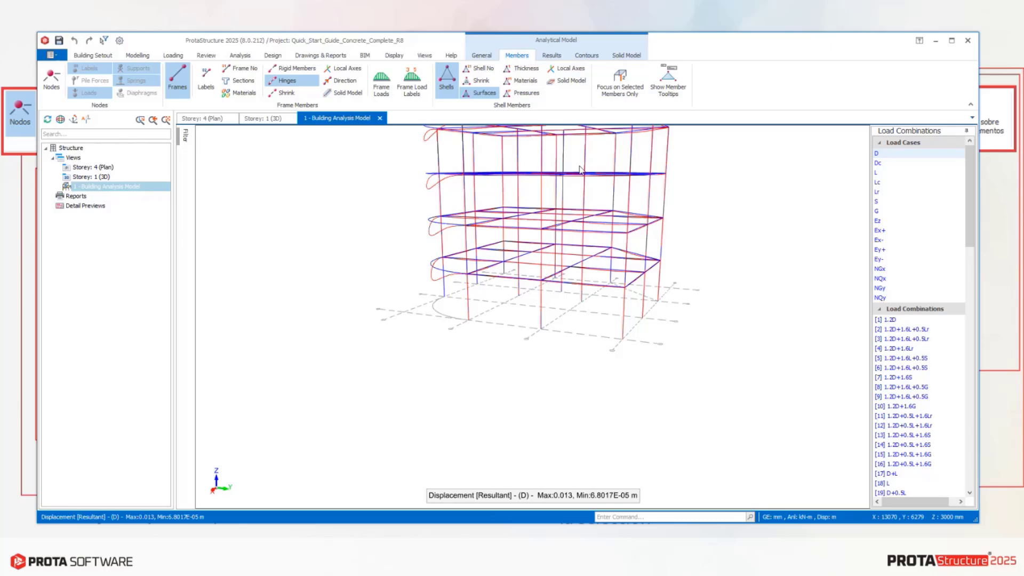
{"action": "middle_click_drag", "start_coordinate": [581, 170], "coordinate": [608, 211]}
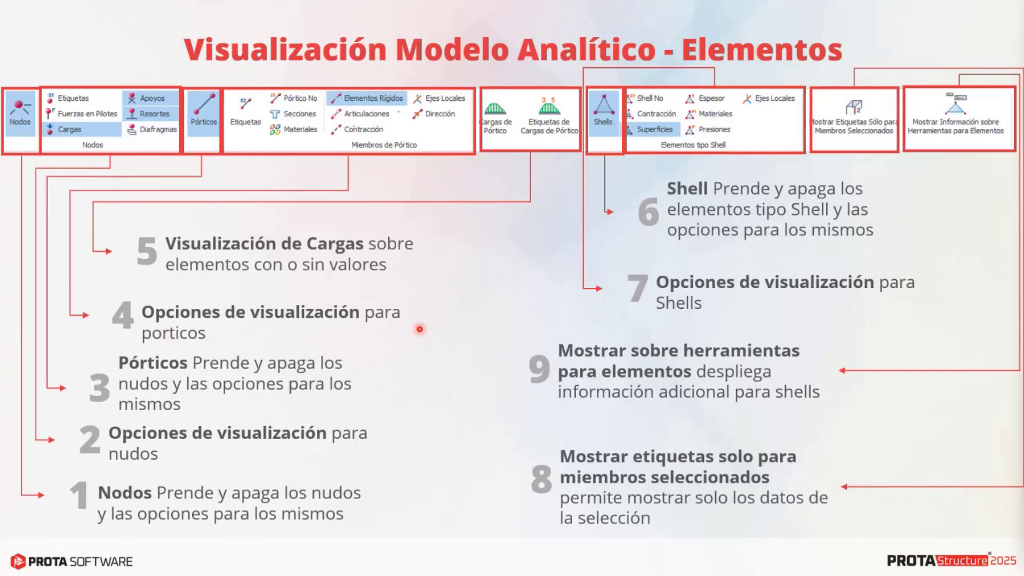
{"action": "key", "text": "Right"}
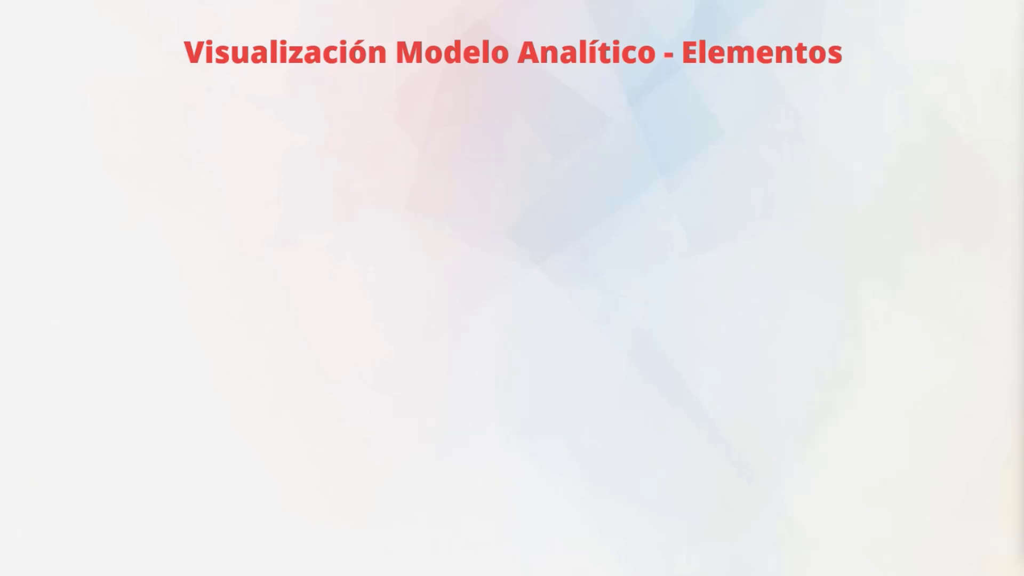
{"action": "key", "text": "Right"}
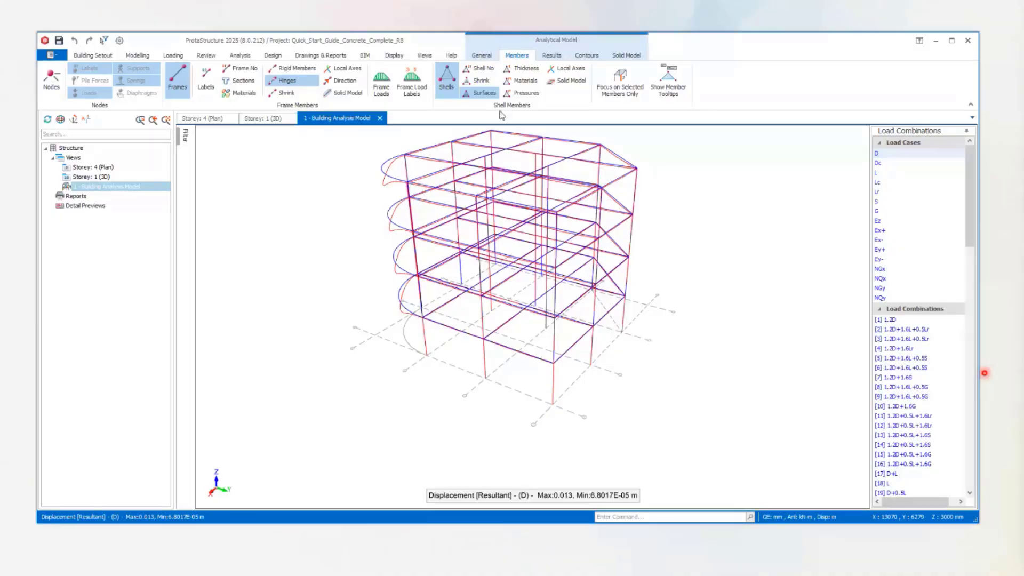
In the results options, toggle the displacements off and back on, and display the displaced shape for load case L.
{"action": "left_click", "coordinate": [550, 56]}
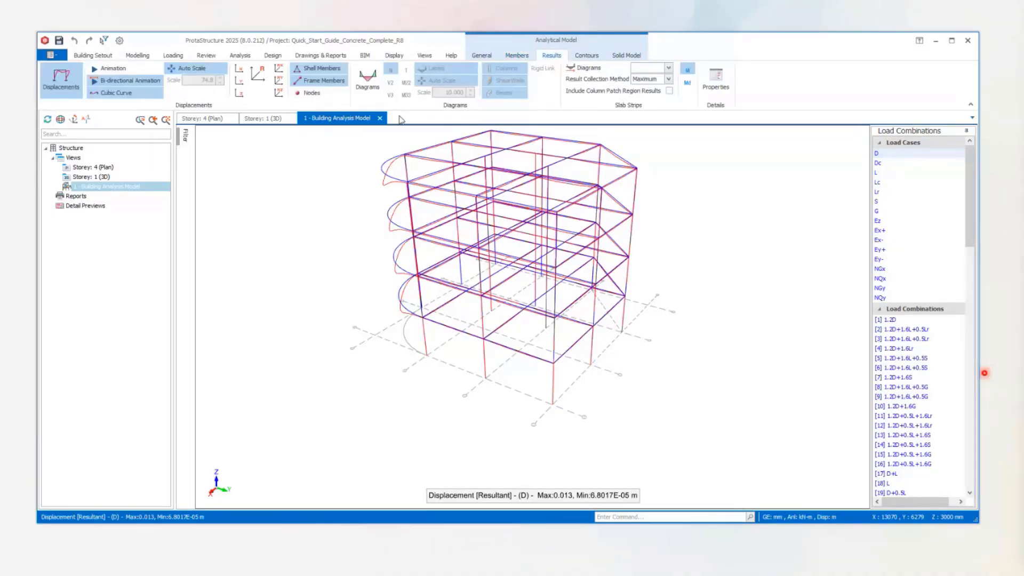
{"action": "scroll", "coordinate": [630, 231], "scroll_direction": "down", "scroll_amount": 2}
{"action": "middle_click_drag", "start_coordinate": [630, 231], "coordinate": [551, 259]}
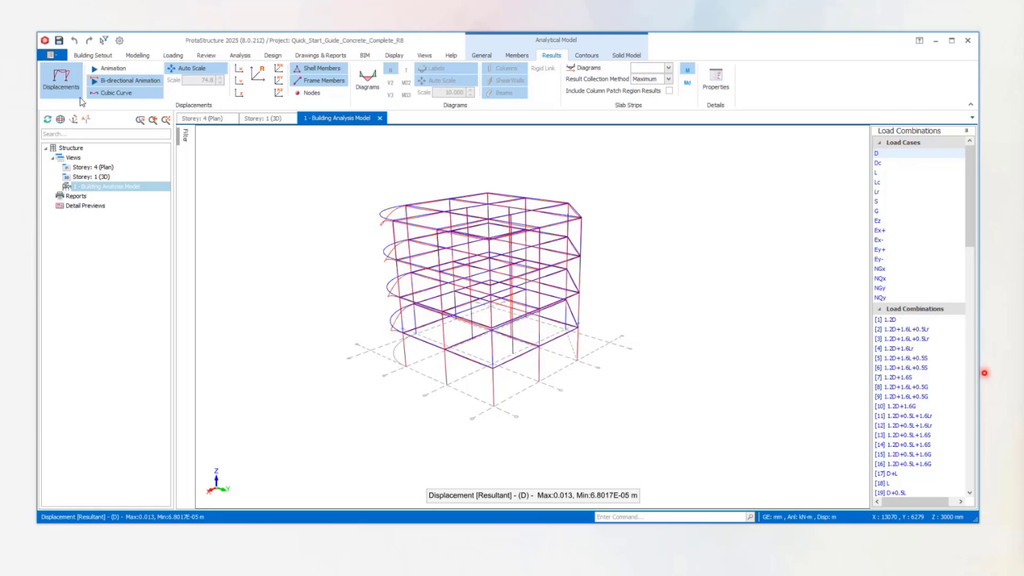
{"action": "left_click", "coordinate": [70, 85]}
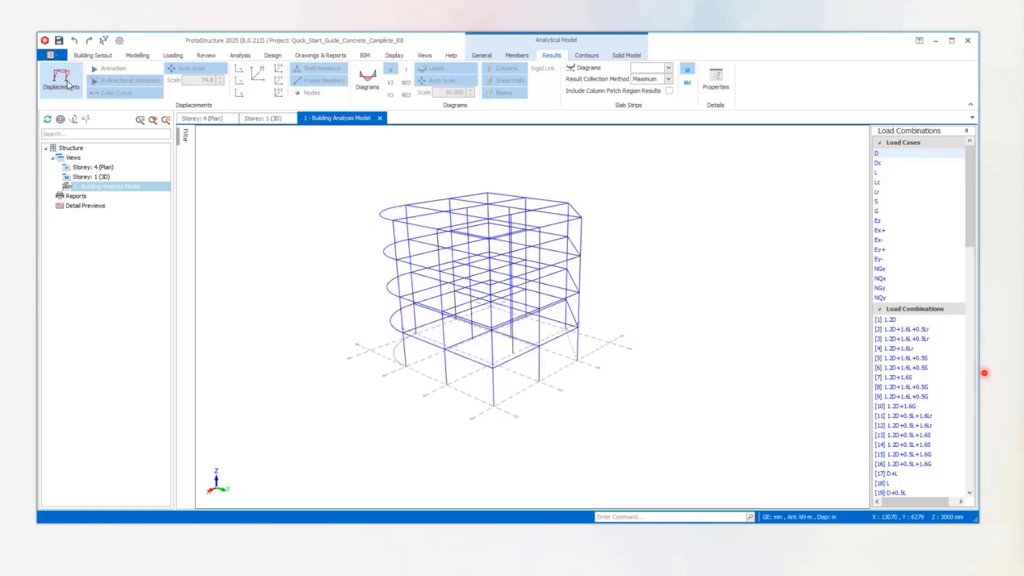
{"action": "left_click", "coordinate": [69, 86]}
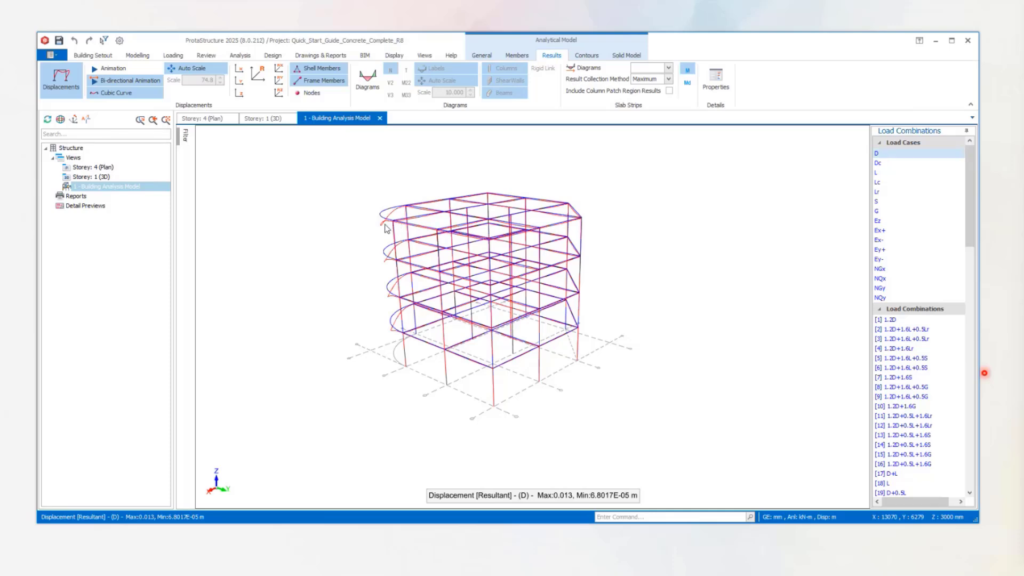
{"action": "left_click", "coordinate": [876, 172]}
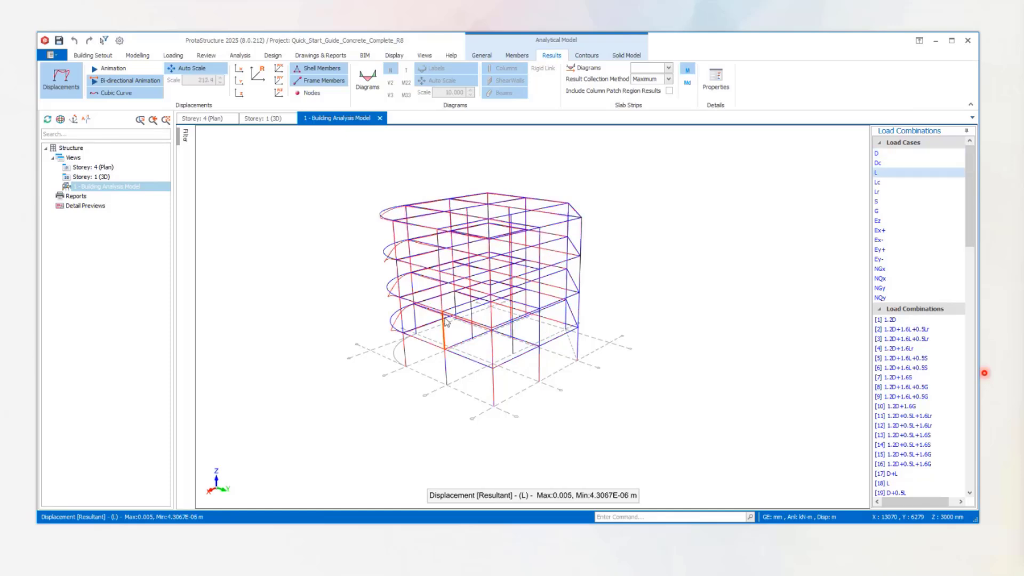
Display the displaced shape for load combination 1.2D, examine the frame, and look through the list of load combinations.
{"action": "middle_click_drag", "start_coordinate": [475, 271], "coordinate": [717, 253]}
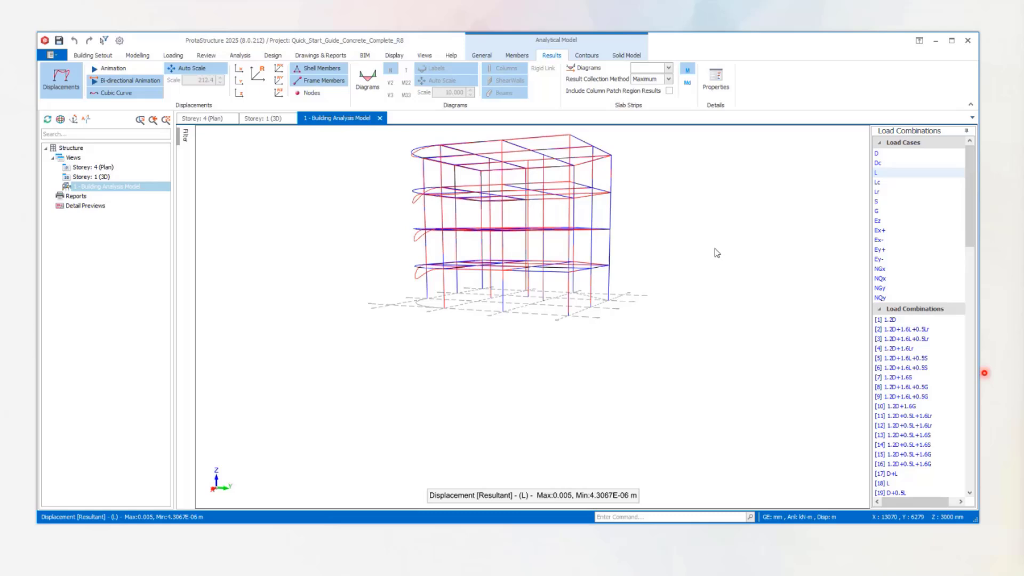
{"action": "left_click", "coordinate": [891, 322]}
{"action": "middle_click_drag", "start_coordinate": [439, 278], "coordinate": [510, 327]}
{"action": "scroll", "coordinate": [938, 427], "scroll_direction": "down", "scroll_amount": 5}
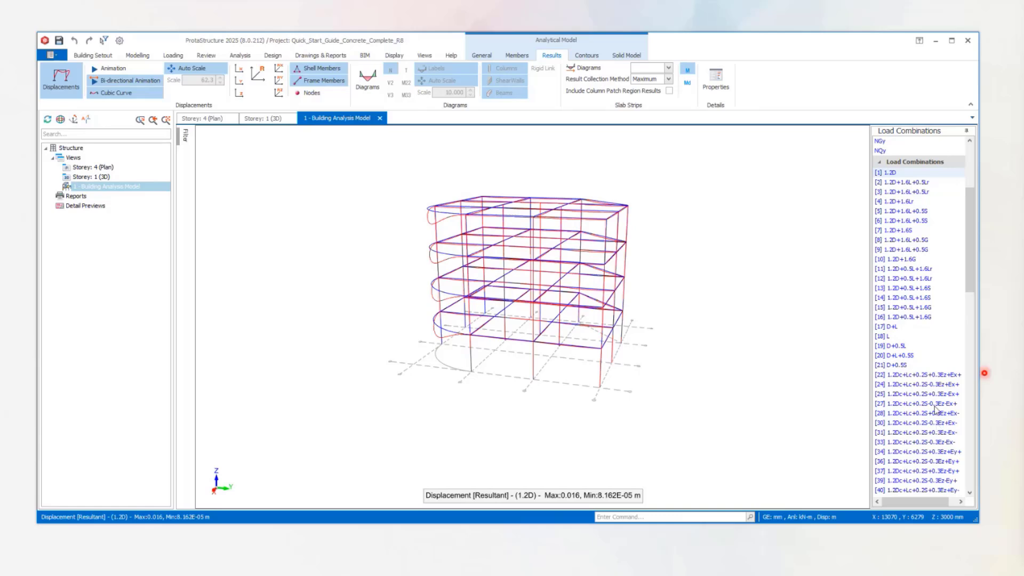
{"action": "scroll", "coordinate": [903, 379], "scroll_direction": "up", "scroll_amount": 5}
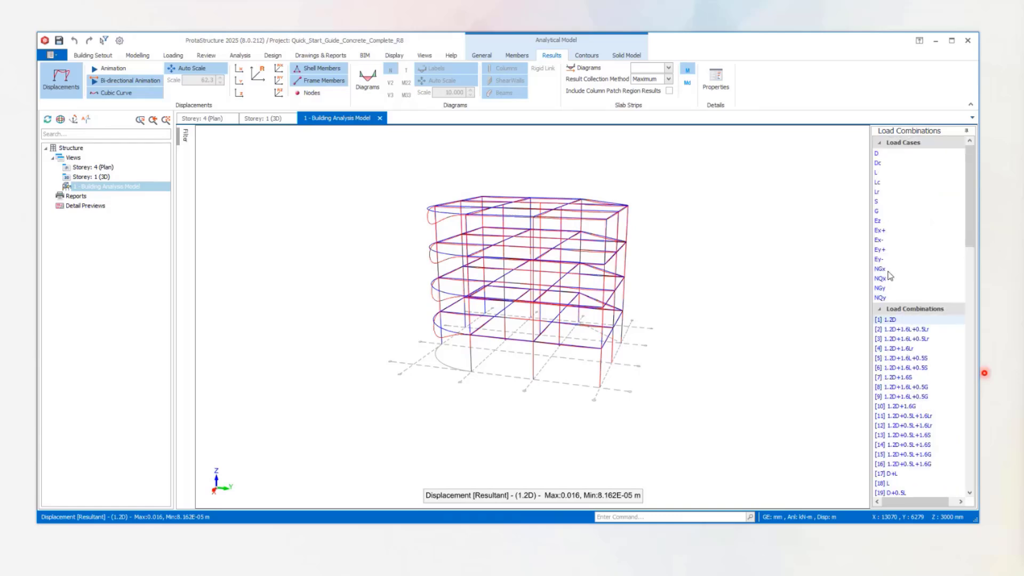
Animate the displaced shape for load case Ex+, and toggle the displacements display off and back on.
{"action": "left_click", "coordinate": [880, 229]}
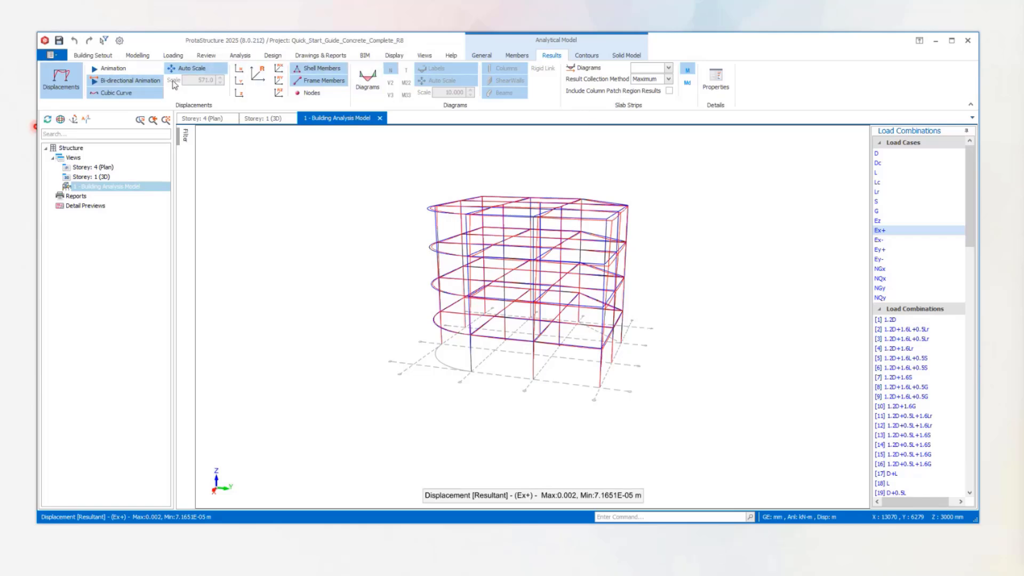
{"action": "left_click", "coordinate": [112, 68]}
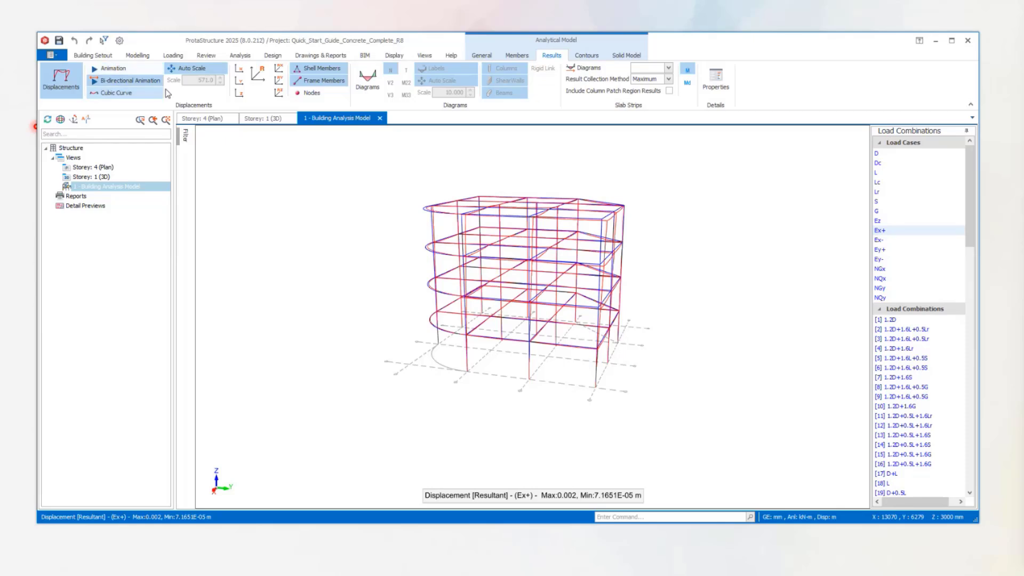
{"action": "left_click", "coordinate": [53, 80]}
{"action": "left_click", "coordinate": [65, 86]}
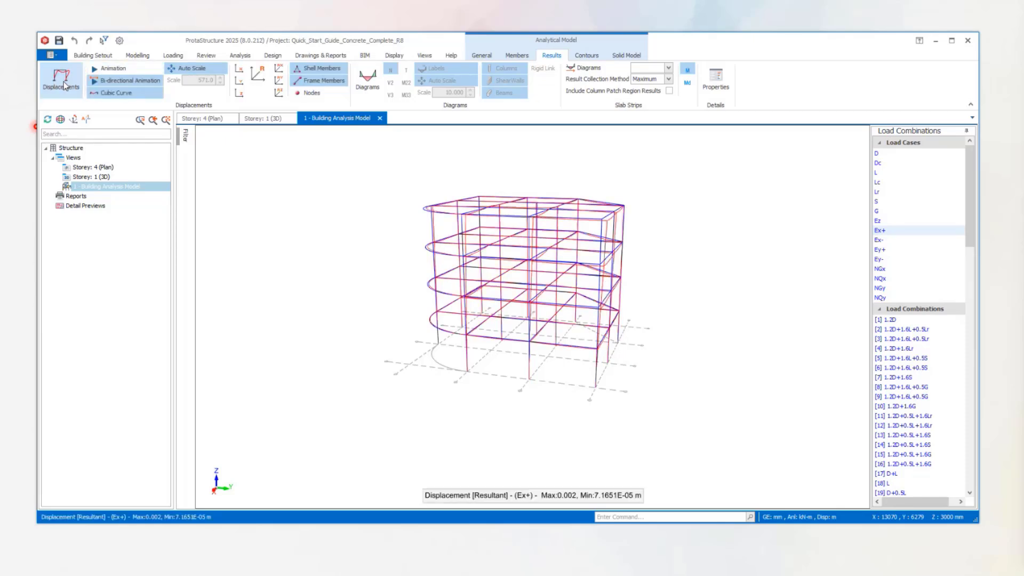
{"action": "left_click", "coordinate": [65, 86]}
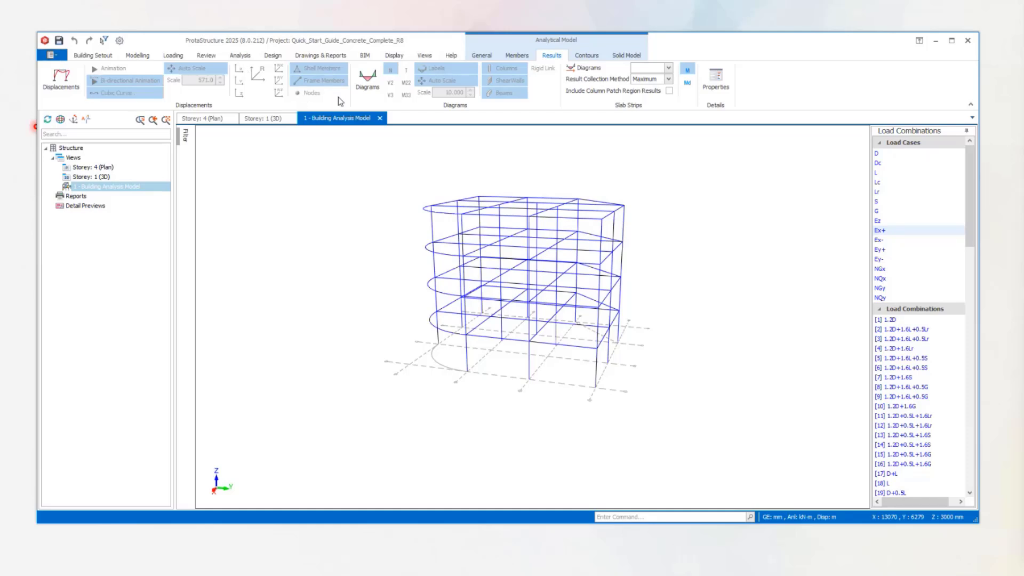
{"action": "left_click", "coordinate": [63, 78]}
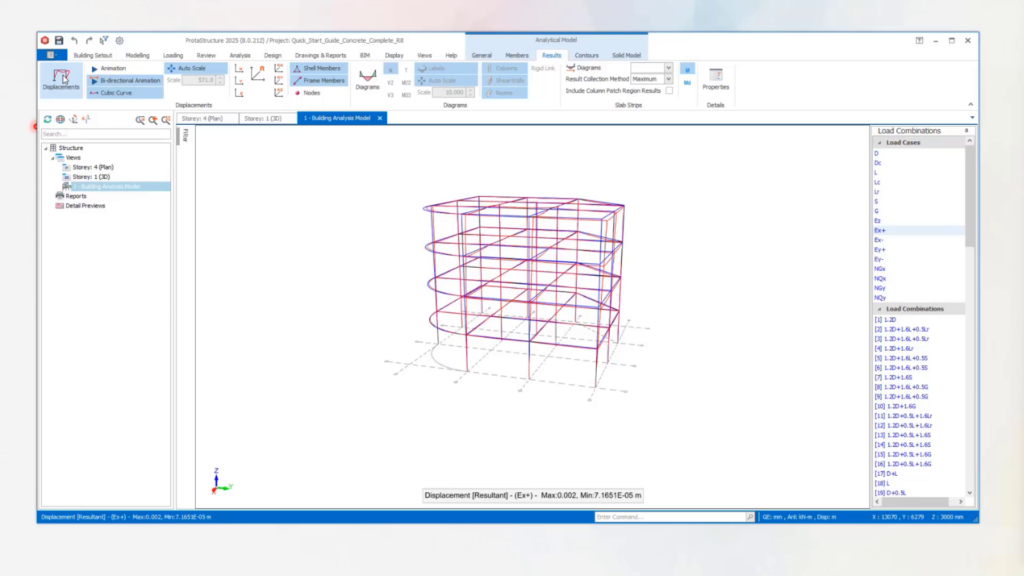
Label the Ex+ displacements in the Z direction, examine them up close, and switch the labels to the Y direction.
{"action": "left_click", "coordinate": [239, 95]}
{"action": "scroll", "coordinate": [700, 257], "scroll_direction": "up", "scroll_amount": 3}
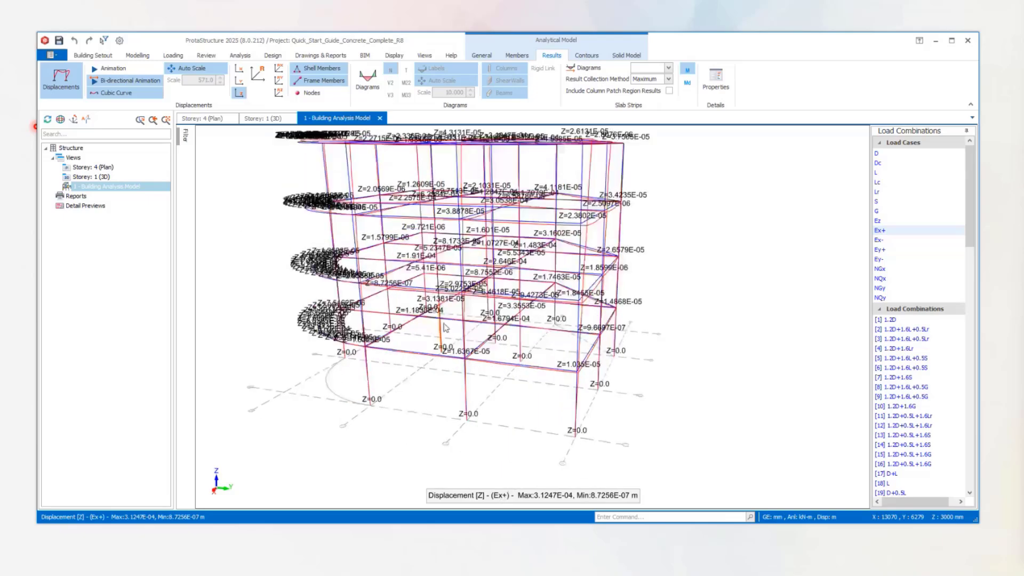
{"action": "mouse_move", "coordinate": [446, 327]}
{"action": "middle_mouse_down"}
{"action": "mouse_move", "coordinate": [435, 352]}
{"action": "mouse_move", "coordinate": [447, 320]}
{"action": "mouse_move", "coordinate": [436, 327]}
{"action": "middle_mouse_up"}
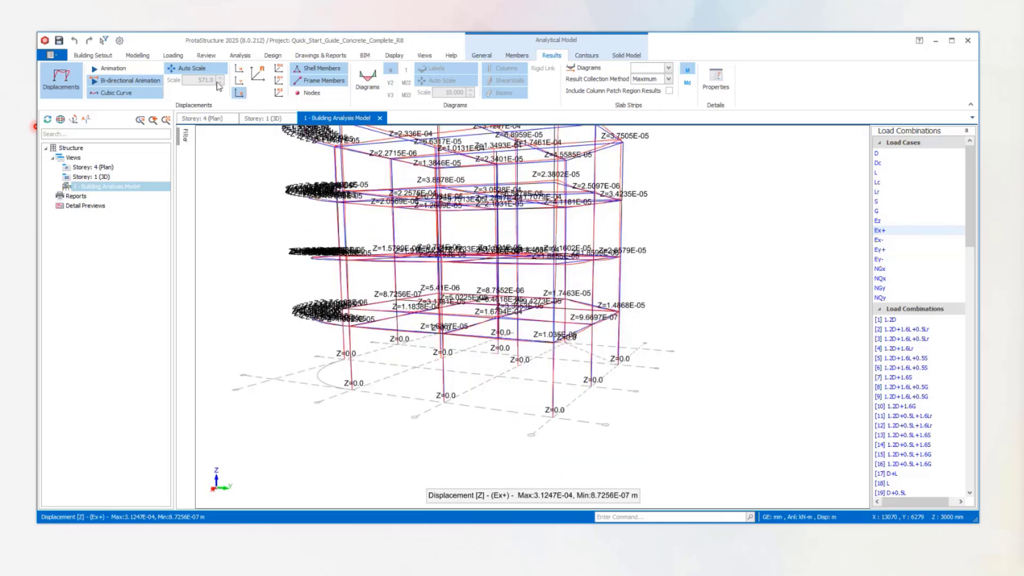
{"action": "left_click", "coordinate": [258, 78]}
{"action": "left_click", "coordinate": [239, 80]}
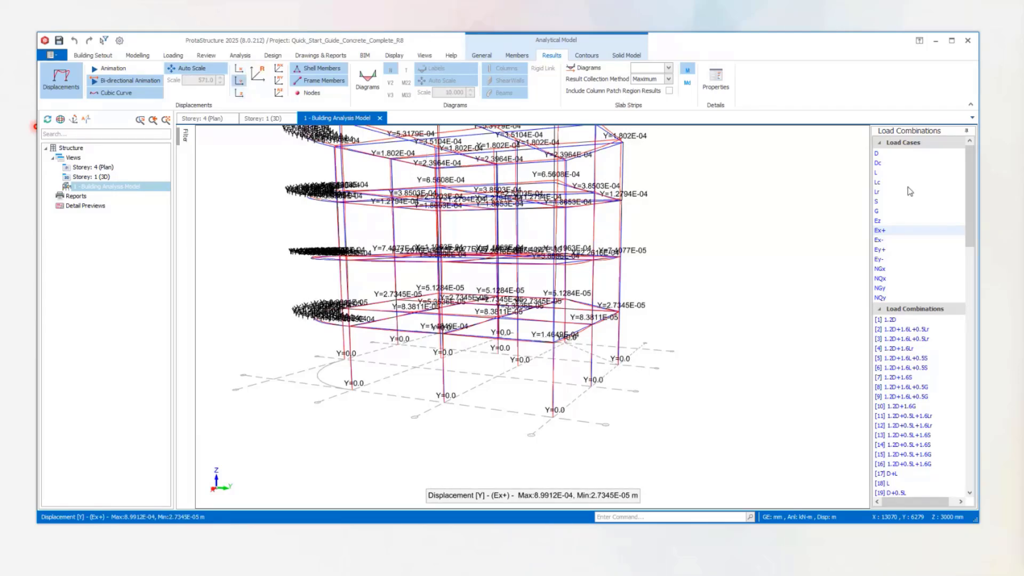
Display the displacements for load case D with Z-direction labels and examine the whole frame.
{"action": "left_click", "coordinate": [877, 154]}
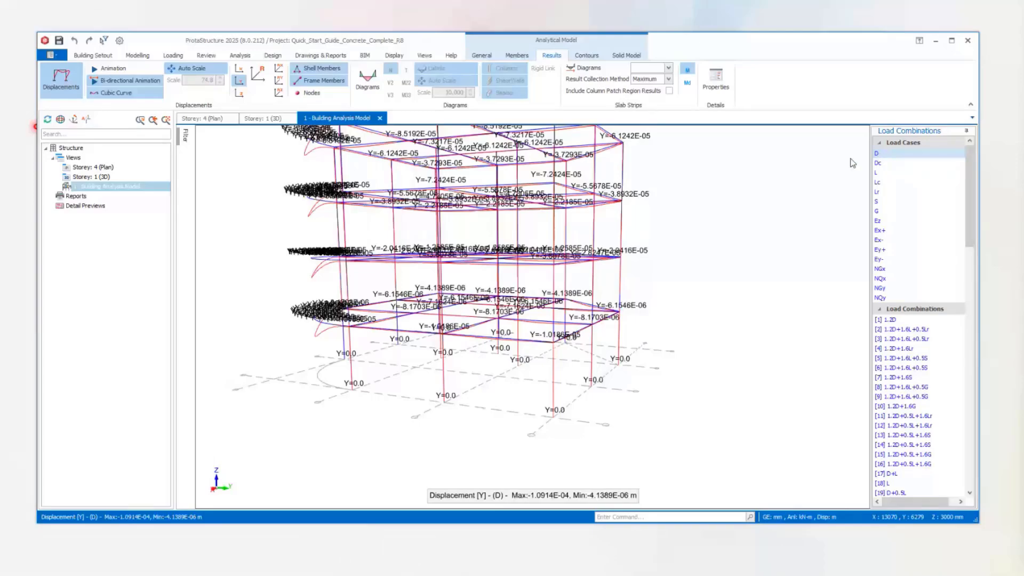
{"action": "scroll", "coordinate": [322, 155], "scroll_direction": "down", "scroll_amount": 2}
{"action": "middle_click_drag", "start_coordinate": [322, 146], "coordinate": [364, 208]}
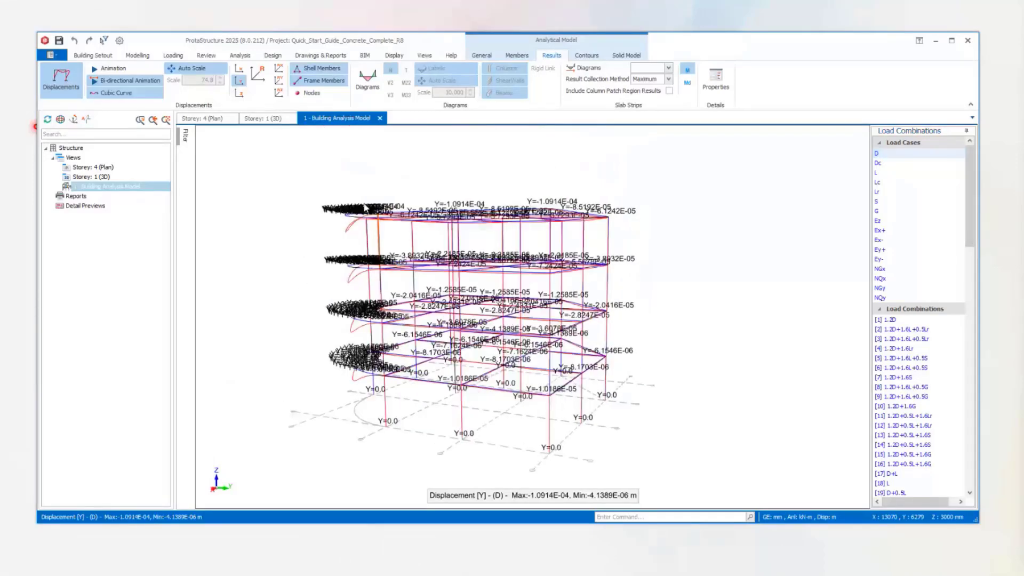
{"action": "left_click", "coordinate": [239, 93]}
{"action": "left_click_drag", "start_coordinate": [326, 178], "coordinate": [486, 208]}
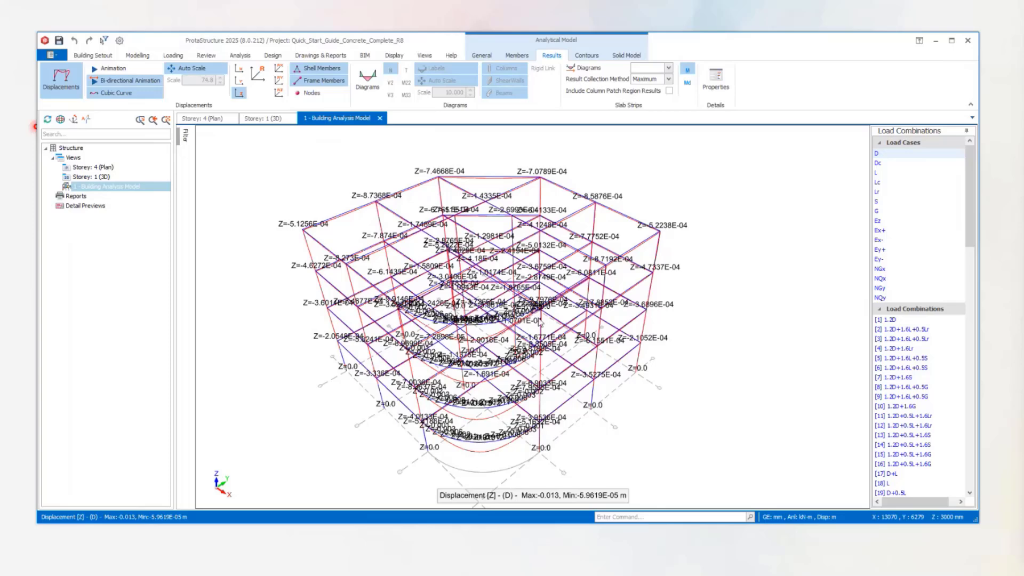
Hide the displacements, and show the nodes with their labels and the frame numbers on the analytical model.
{"action": "left_click", "coordinate": [517, 54]}
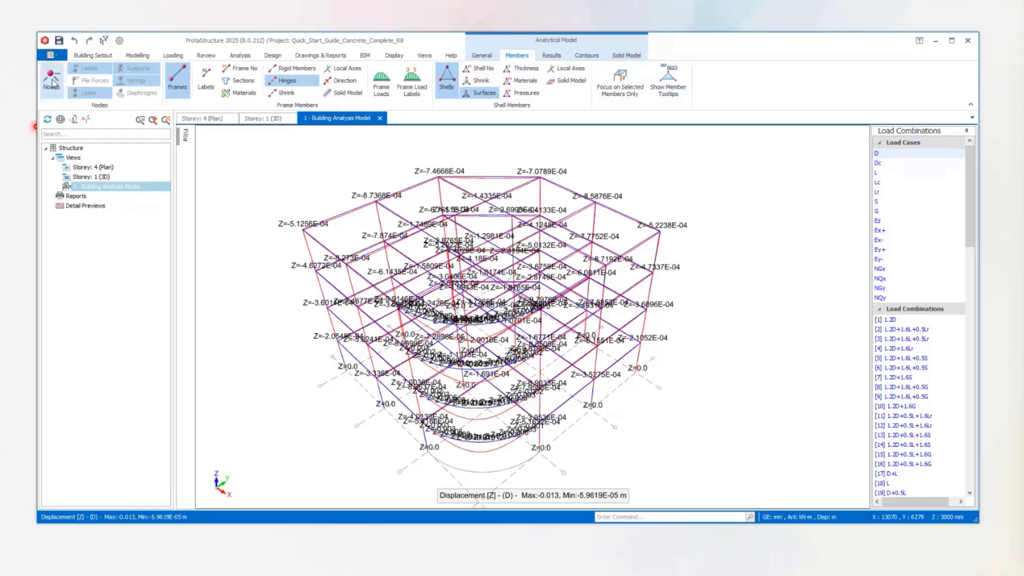
{"action": "left_click", "coordinate": [52, 80]}
{"action": "left_click", "coordinate": [551, 55]}
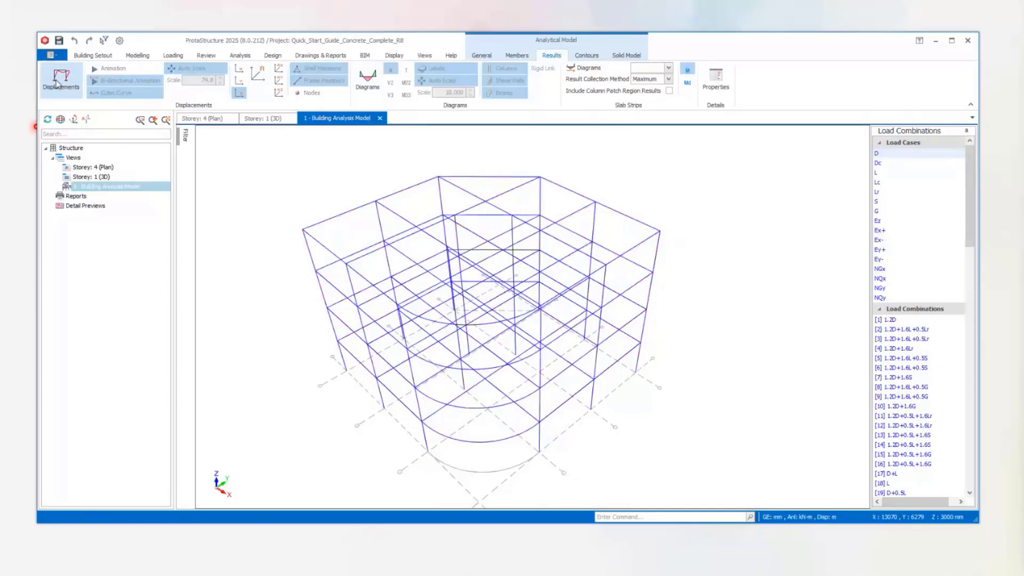
{"action": "left_click", "coordinate": [517, 55]}
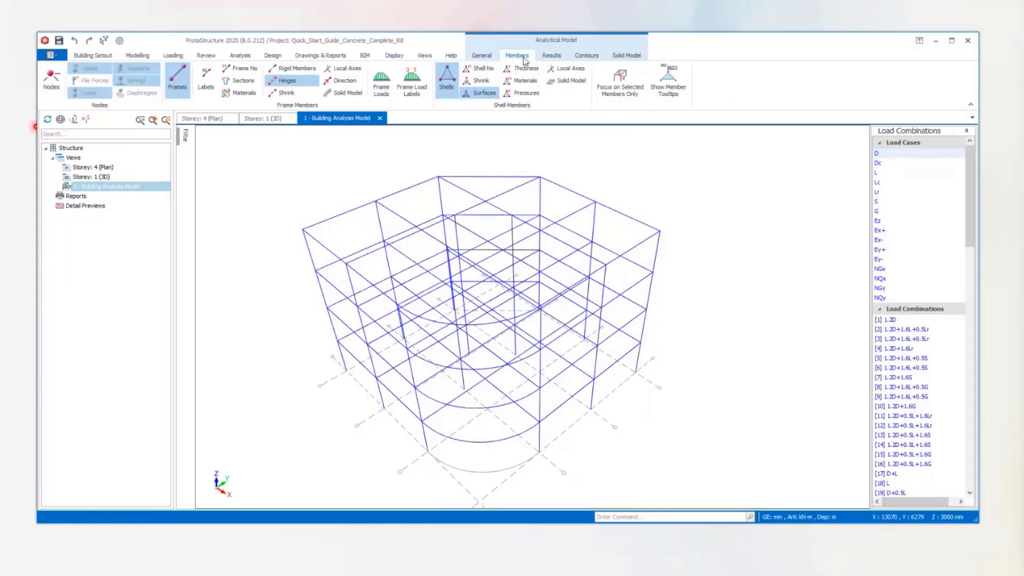
{"action": "left_click", "coordinate": [51, 79]}
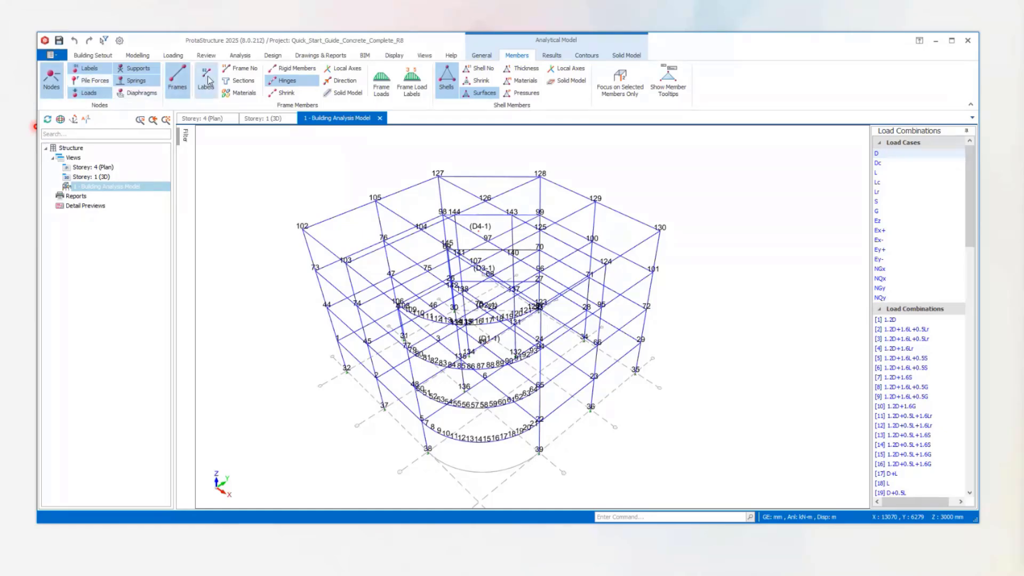
{"action": "left_click", "coordinate": [241, 70]}
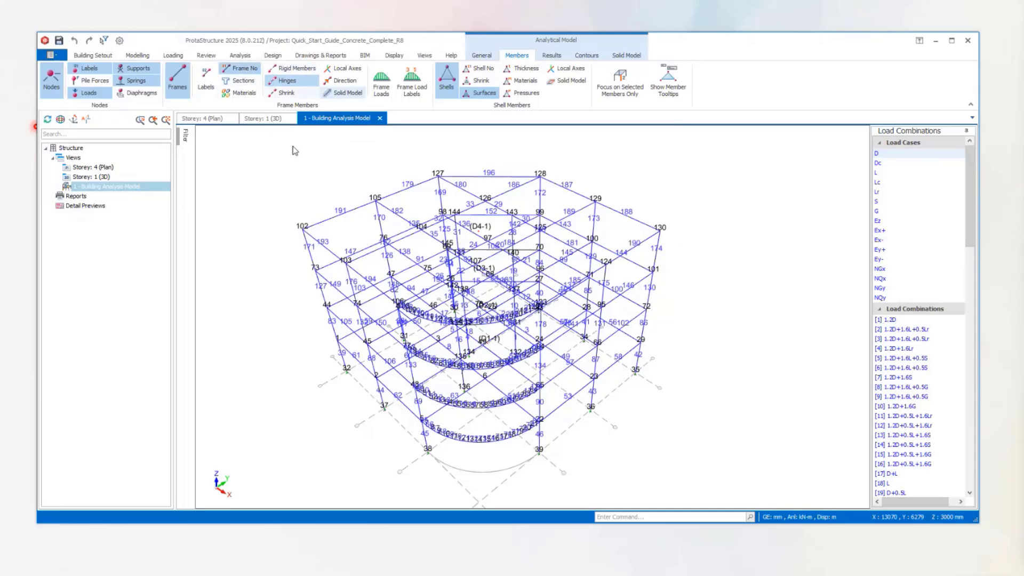
Restrict the display details to selected members only and select the top-storey corner column, frame 174.
{"action": "left_click", "coordinate": [620, 83]}
{"action": "scroll", "coordinate": [714, 229], "scroll_direction": "down", "scroll_amount": 3}
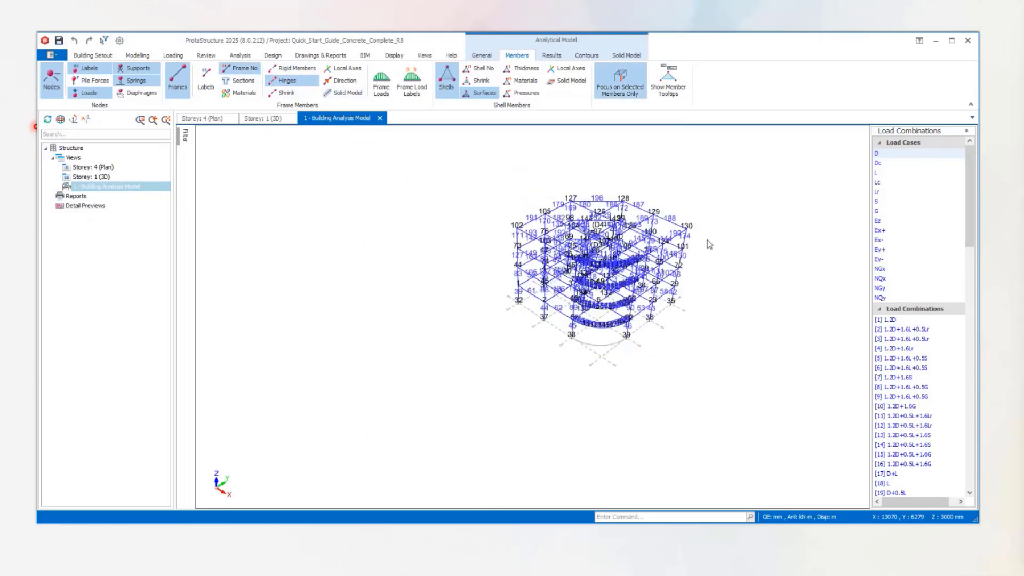
{"action": "scroll", "coordinate": [709, 244], "scroll_direction": "up", "scroll_amount": 6}
{"action": "left_click", "coordinate": [619, 227]}
{"action": "scroll", "coordinate": [672, 232], "scroll_direction": "down", "scroll_amount": 3}
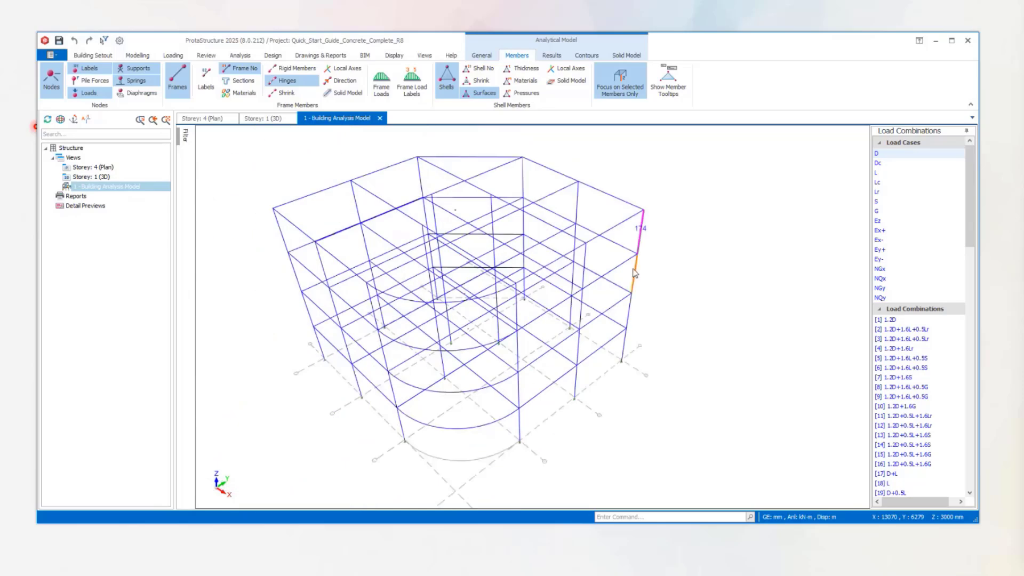
Select interior beam 140 (3B16) and the third-storey edge beam in turn to examine their individual frame numbers.
{"action": "middle_click_drag", "start_coordinate": [634, 266], "coordinate": [612, 216]}
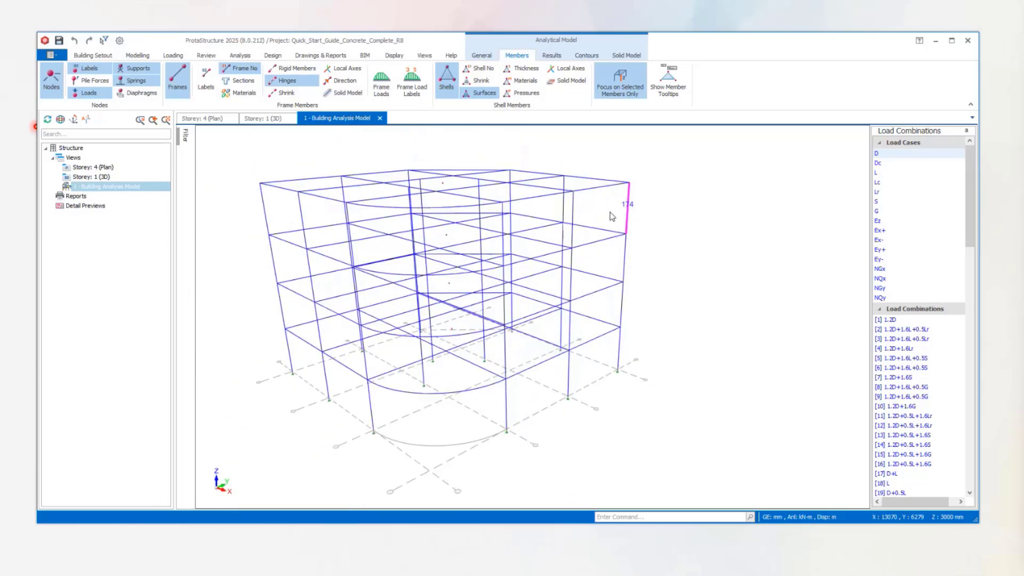
{"action": "left_click", "coordinate": [454, 244]}
{"action": "middle_click_drag", "start_coordinate": [667, 253], "coordinate": [655, 273]}
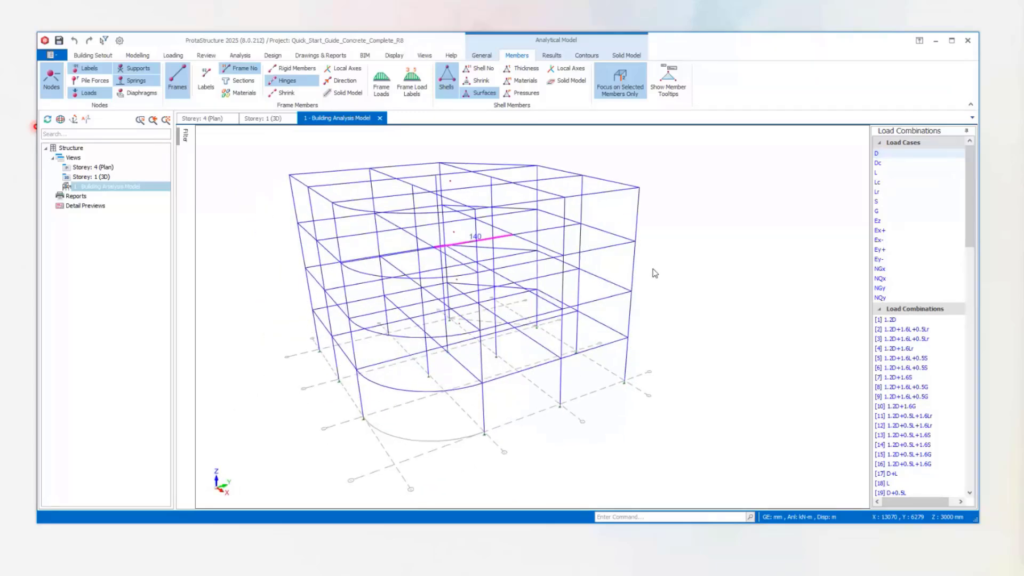
{"action": "middle_click_drag", "start_coordinate": [451, 257], "coordinate": [503, 251]}
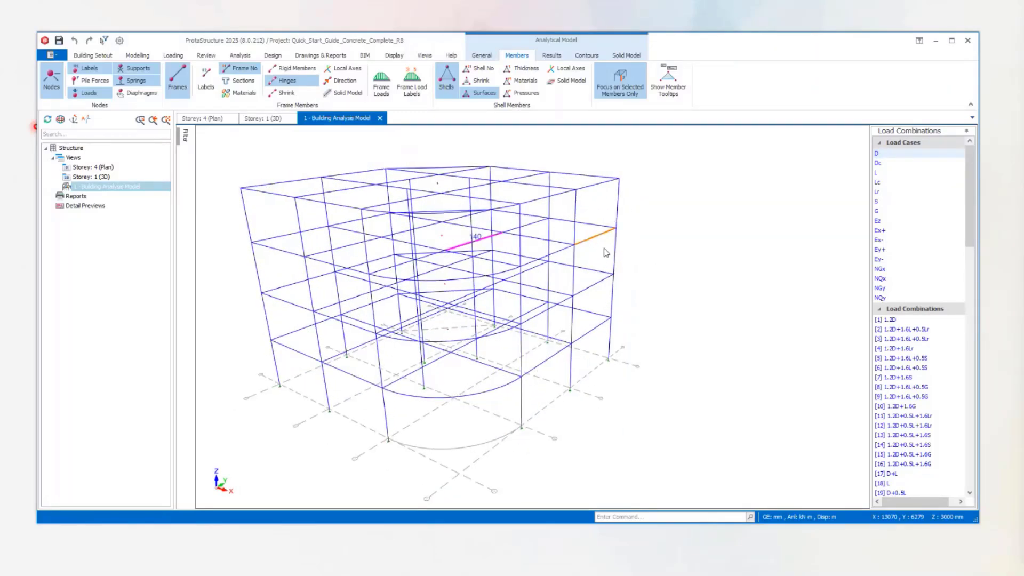
{"action": "left_click", "coordinate": [596, 236]}
{"action": "middle_click_drag", "start_coordinate": [650, 191], "coordinate": [629, 197]}
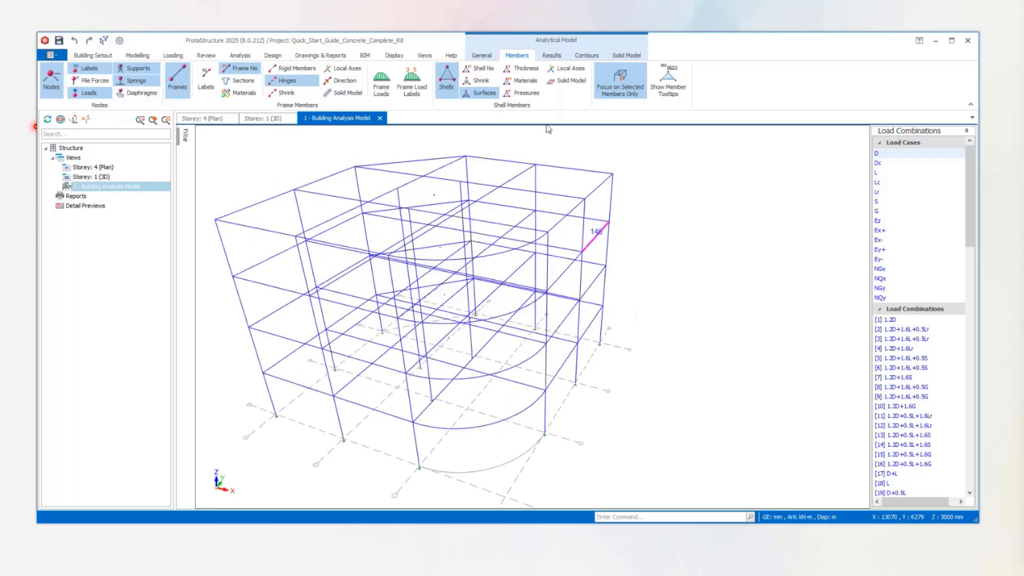
Turn the displacements back on and disable the focus on selected members only.
{"action": "left_click", "coordinate": [552, 54]}
{"action": "left_click", "coordinate": [61, 79]}
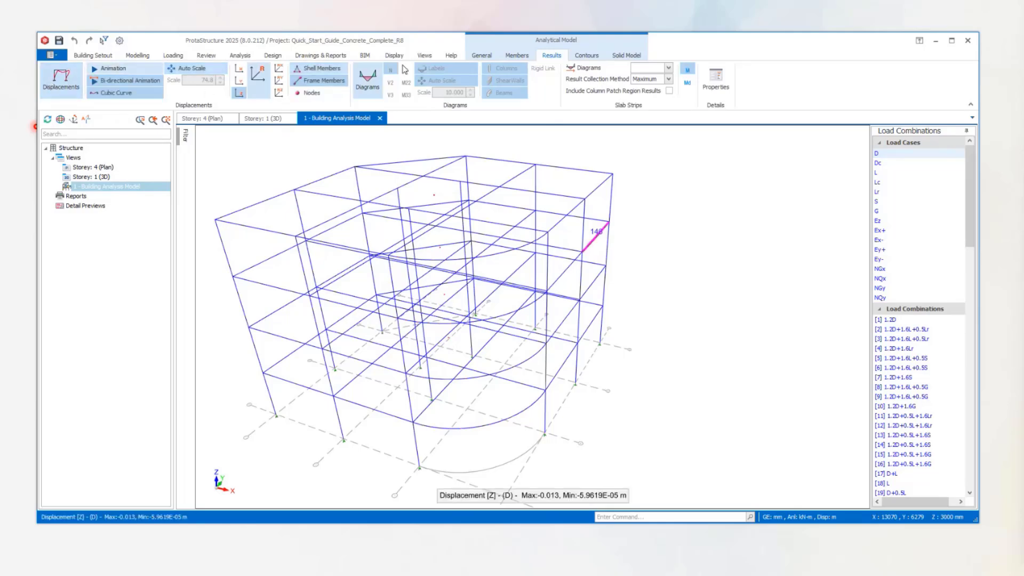
{"action": "left_click", "coordinate": [517, 55]}
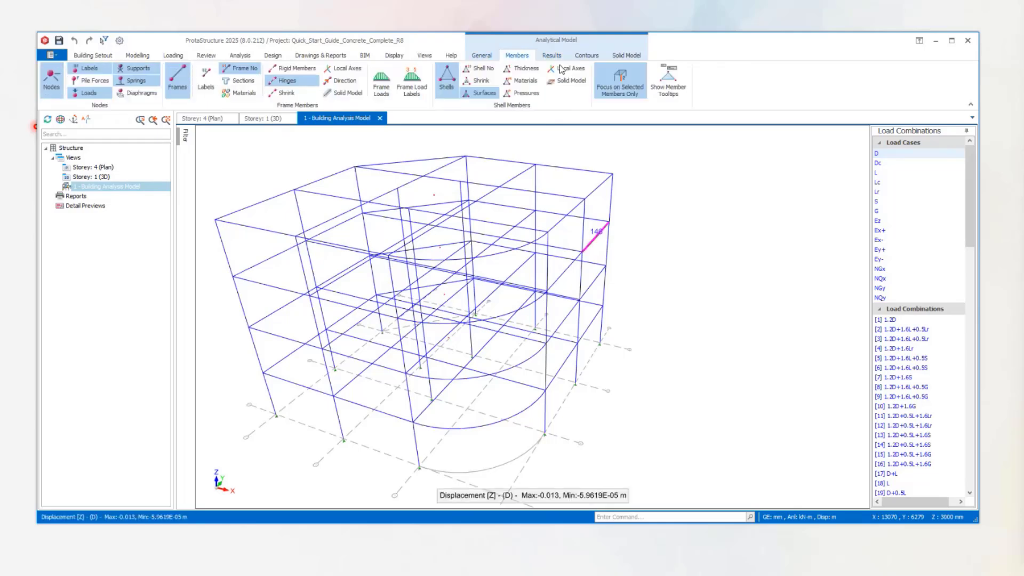
{"action": "left_click", "coordinate": [622, 83]}
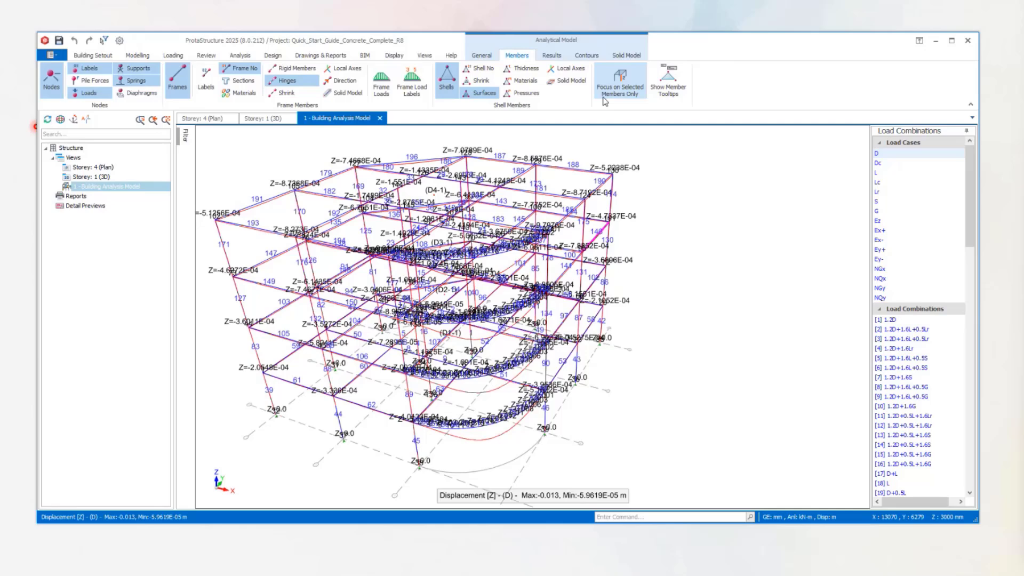
Hide the node labels and the frame numbers so the displacement values stand alone.
{"action": "left_click", "coordinate": [88, 68]}
{"action": "left_click", "coordinate": [249, 71]}
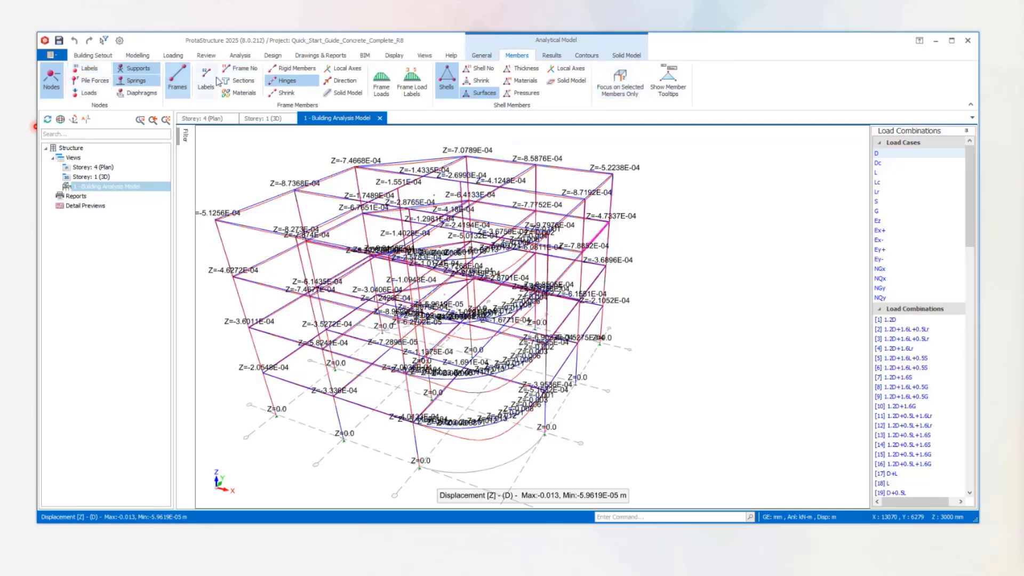
{"action": "left_click", "coordinate": [136, 80]}
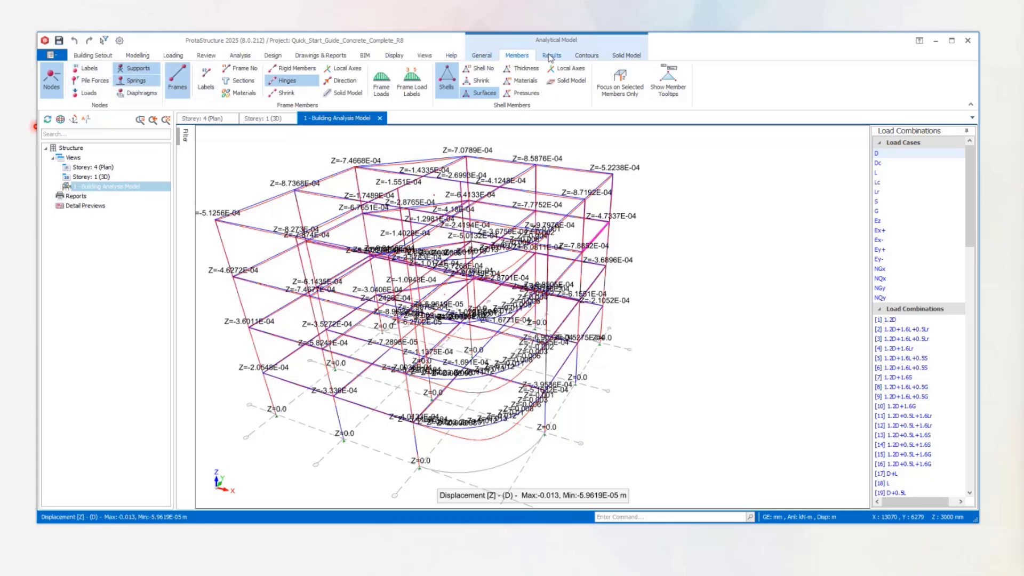
Turn off the Z-direction displacement labels and examine the resultant displaced shape for load case D.
{"action": "left_click", "coordinate": [551, 55]}
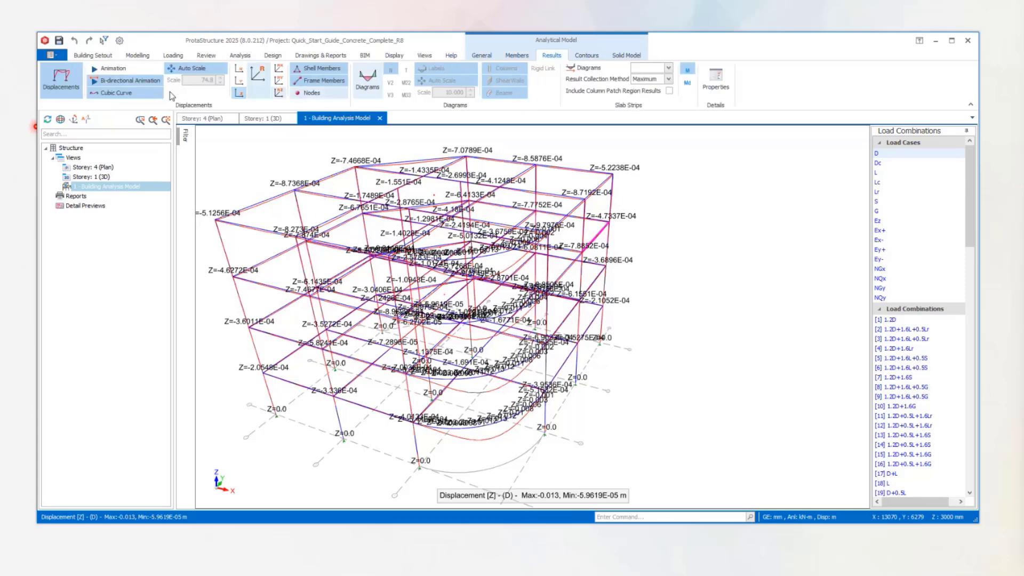
{"action": "left_click", "coordinate": [239, 92]}
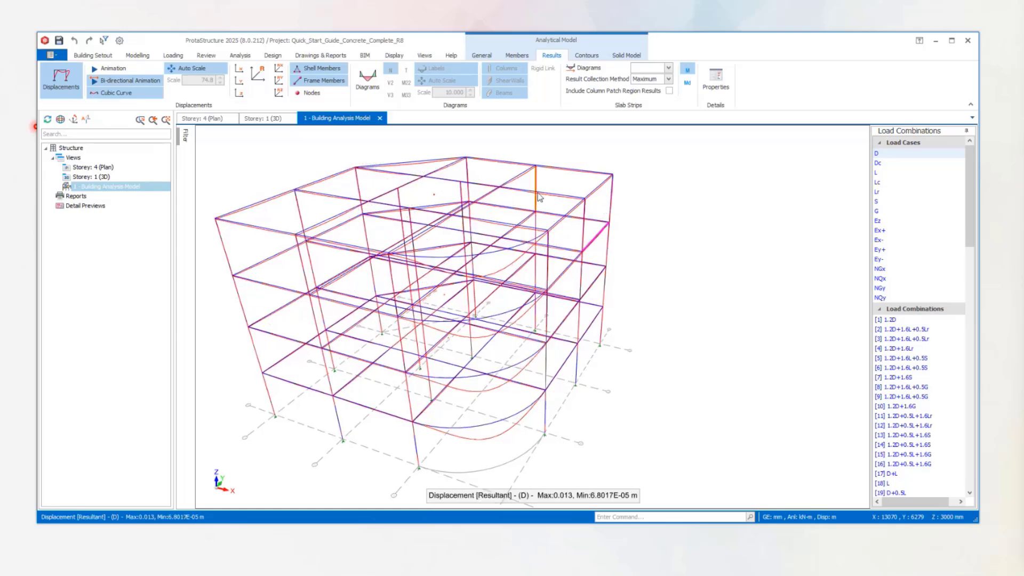
{"action": "middle_click_drag", "start_coordinate": [538, 193], "coordinate": [517, 179]}
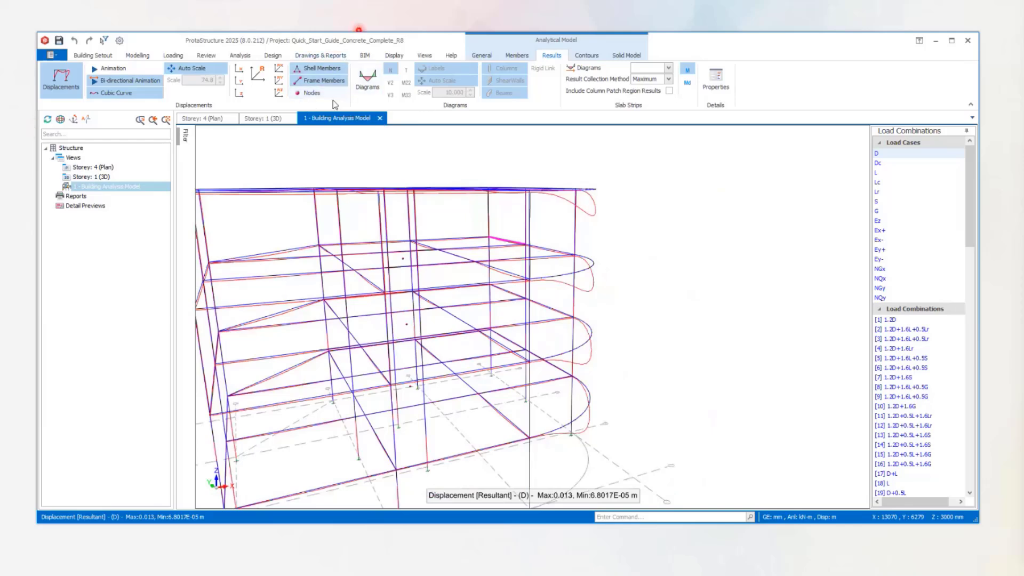
Display the labelled axial force (N) diagrams for load case D across the whole frame.
{"action": "left_click", "coordinate": [365, 75]}
{"action": "left_click", "coordinate": [367, 76]}
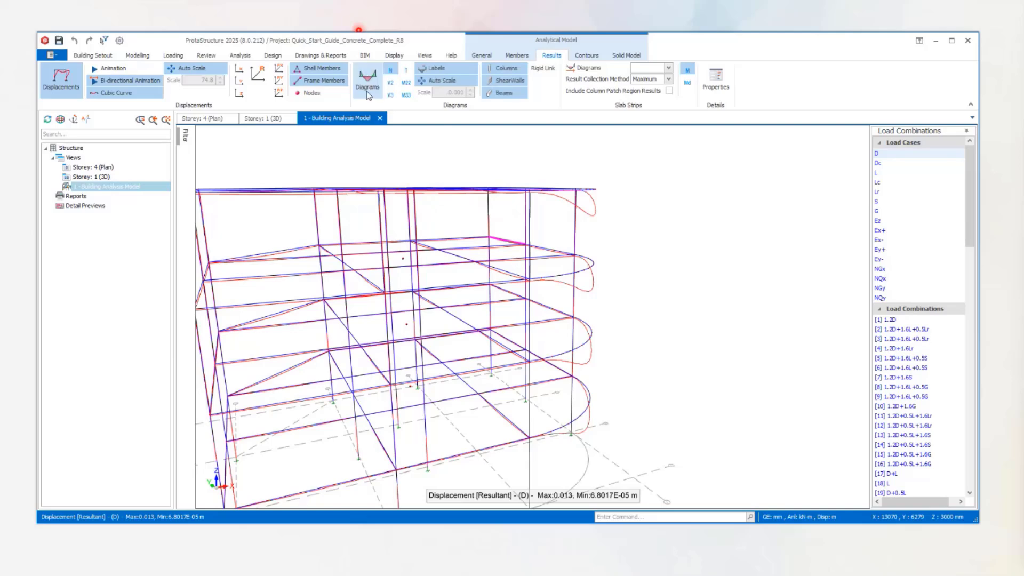
{"action": "scroll", "coordinate": [659, 236], "scroll_direction": "down", "scroll_amount": 5}
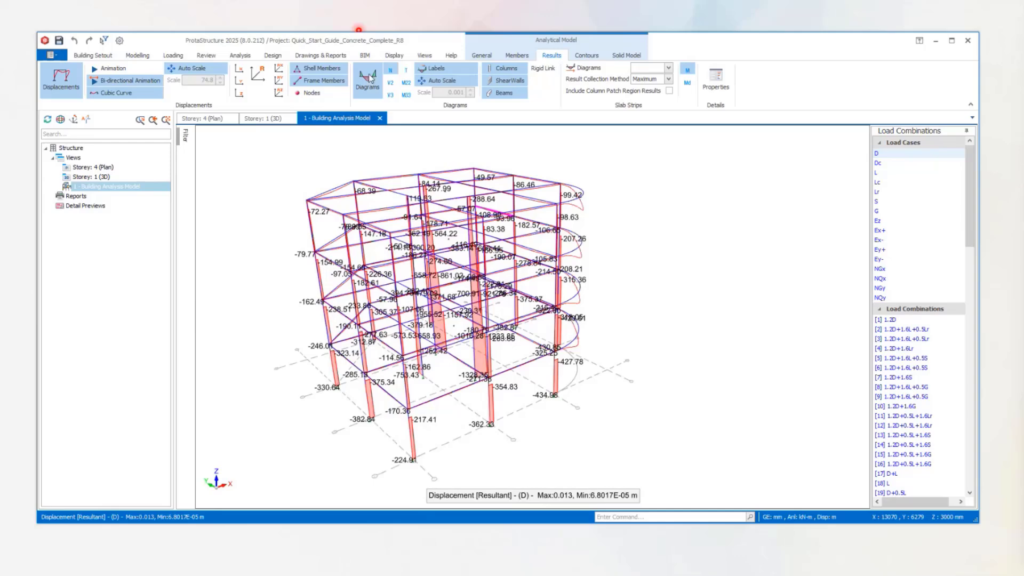
Step the labelled member diagrams for load case D through shears V3 and V2 and moment M22 to moment M33.
{"action": "left_click", "coordinate": [392, 96]}
{"action": "left_click", "coordinate": [393, 96]}
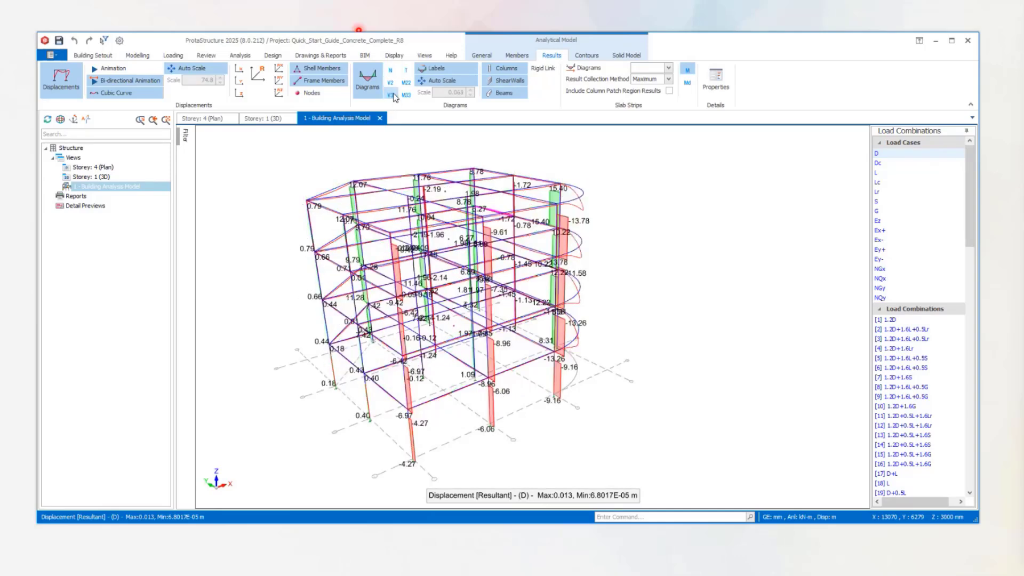
{"action": "left_click", "coordinate": [407, 84]}
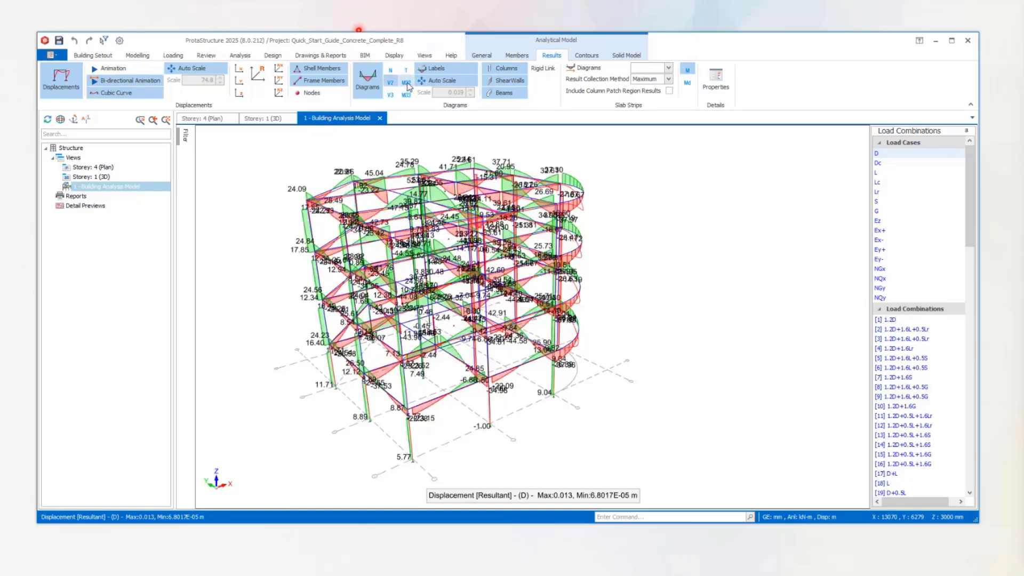
{"action": "left_click", "coordinate": [406, 95]}
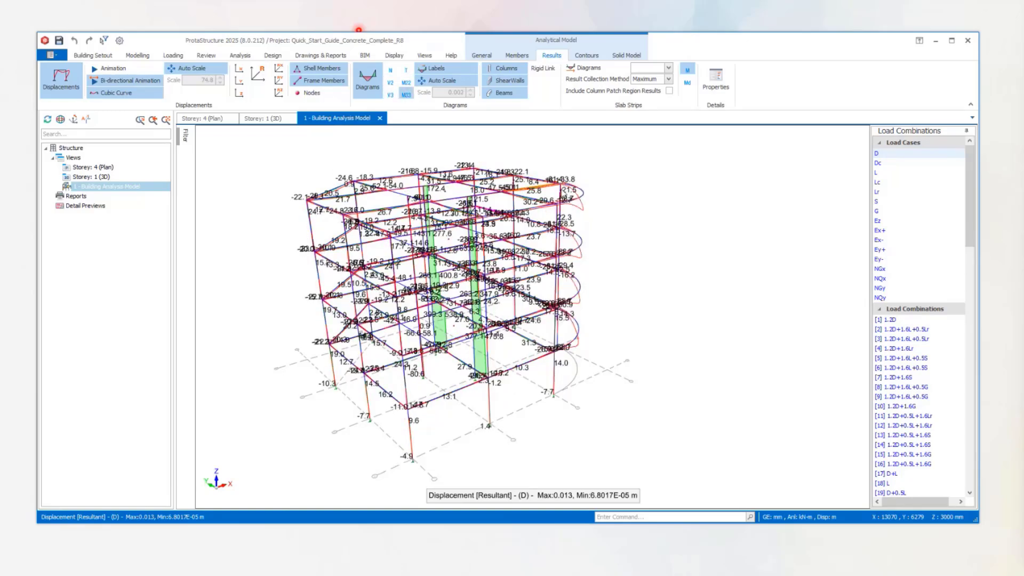
Examine the M33 diagrams on the whole frame and switch the displayed results to load case L.
{"action": "middle_click_drag", "start_coordinate": [537, 188], "coordinate": [549, 230]}
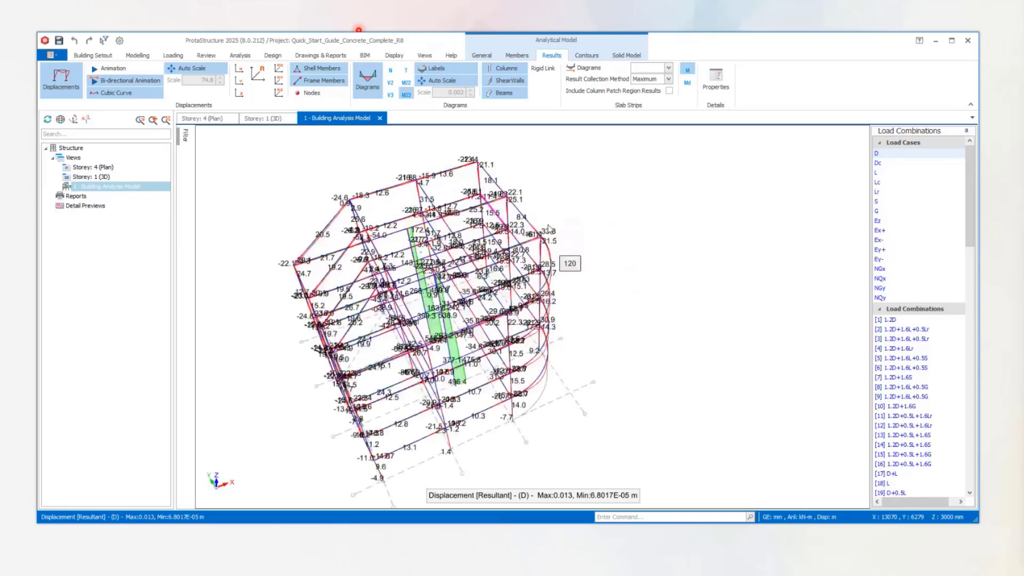
{"action": "scroll", "coordinate": [404, 248], "scroll_direction": "up", "scroll_amount": 5}
{"action": "scroll", "coordinate": [407, 240], "scroll_direction": "down", "scroll_amount": 5}
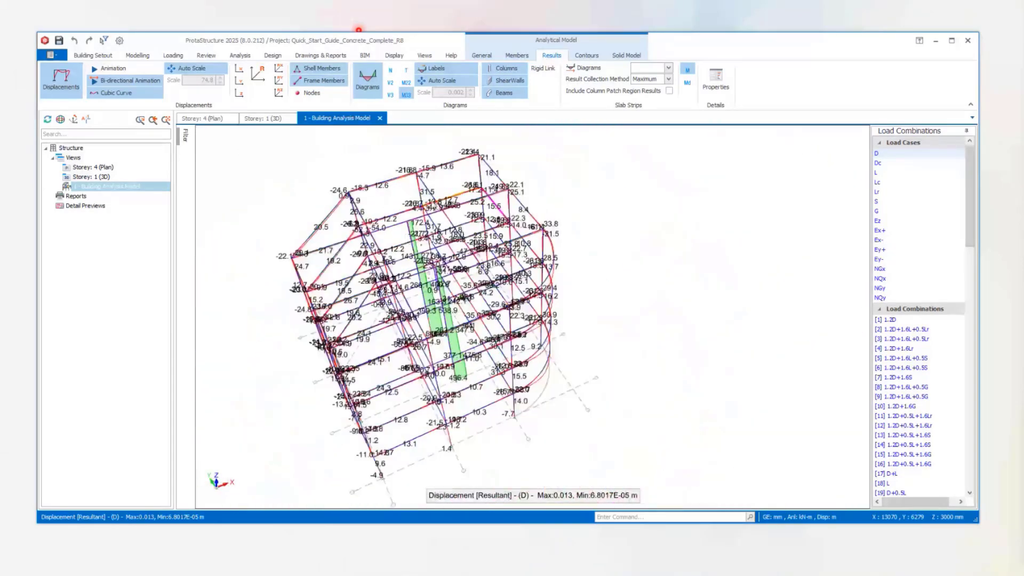
{"action": "left_click", "coordinate": [877, 173]}
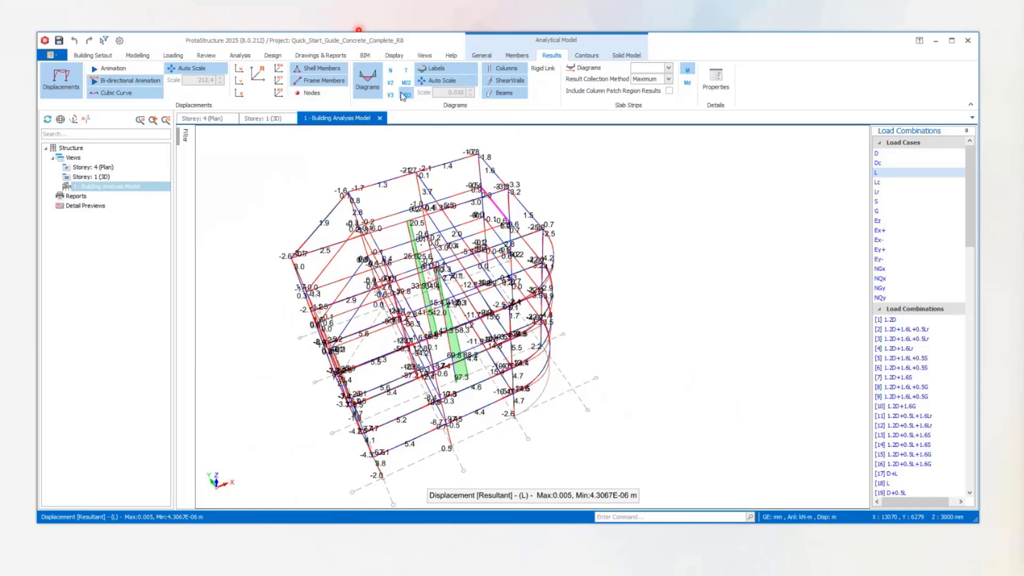
{"action": "middle_click_drag", "start_coordinate": [641, 299], "coordinate": [676, 268]}
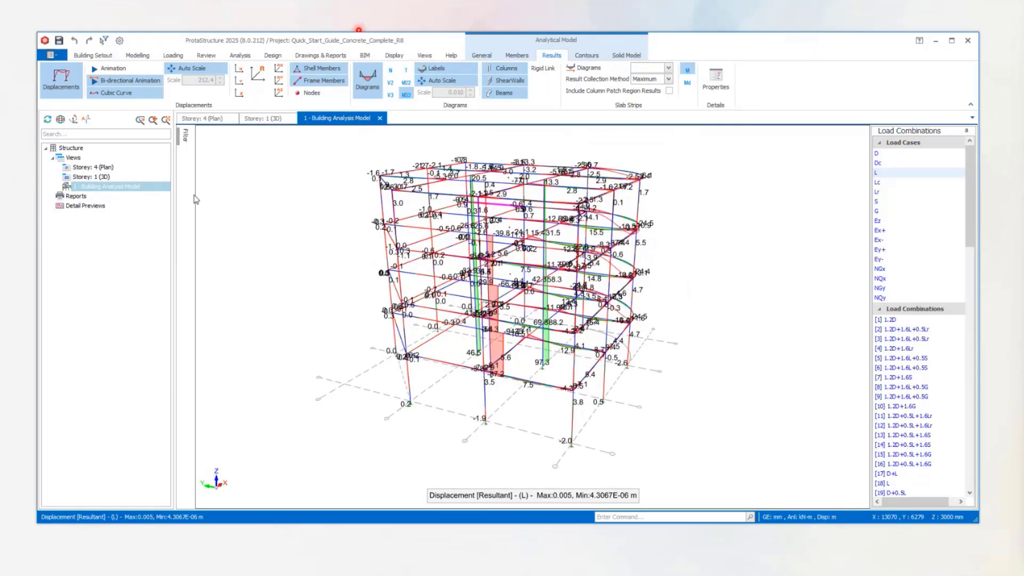
Filter the analysis model to show only Storey 2 (+6.00 m) and inspect its M33 diagrams.
{"action": "left_click", "coordinate": [185, 137]}
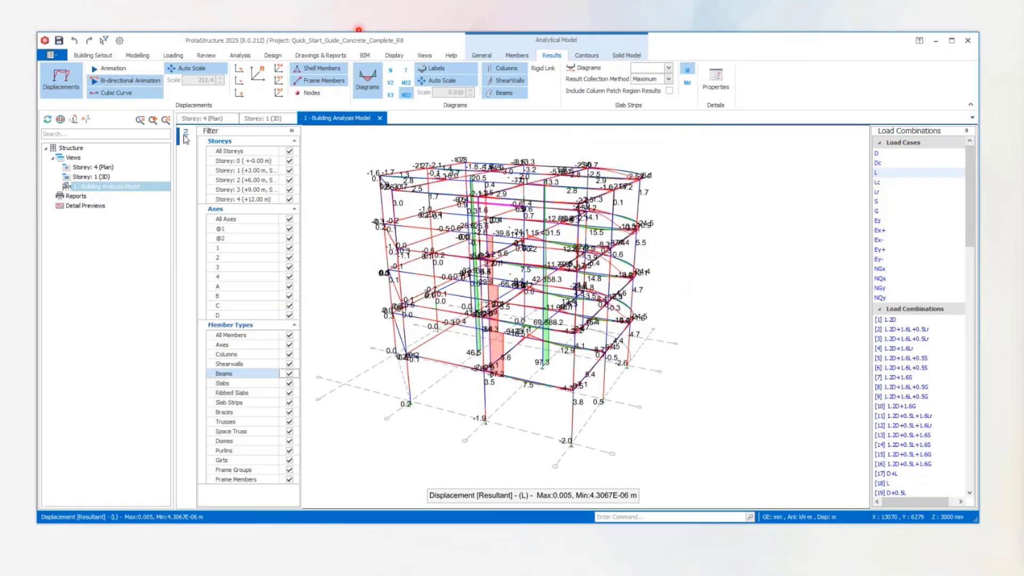
{"action": "left_click", "coordinate": [289, 151]}
{"action": "left_click", "coordinate": [289, 180]}
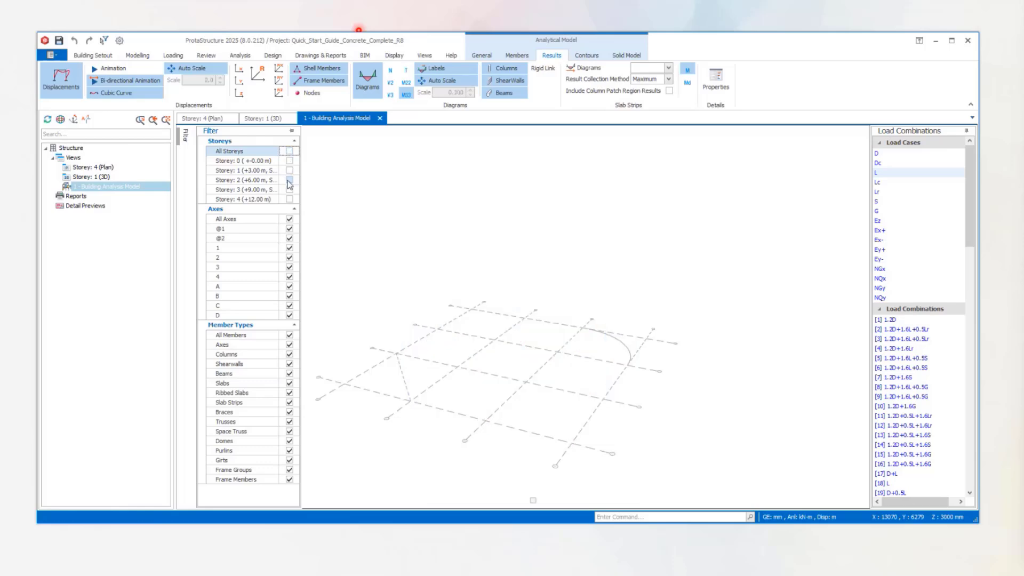
{"action": "middle_click_drag", "start_coordinate": [567, 303], "coordinate": [603, 328]}
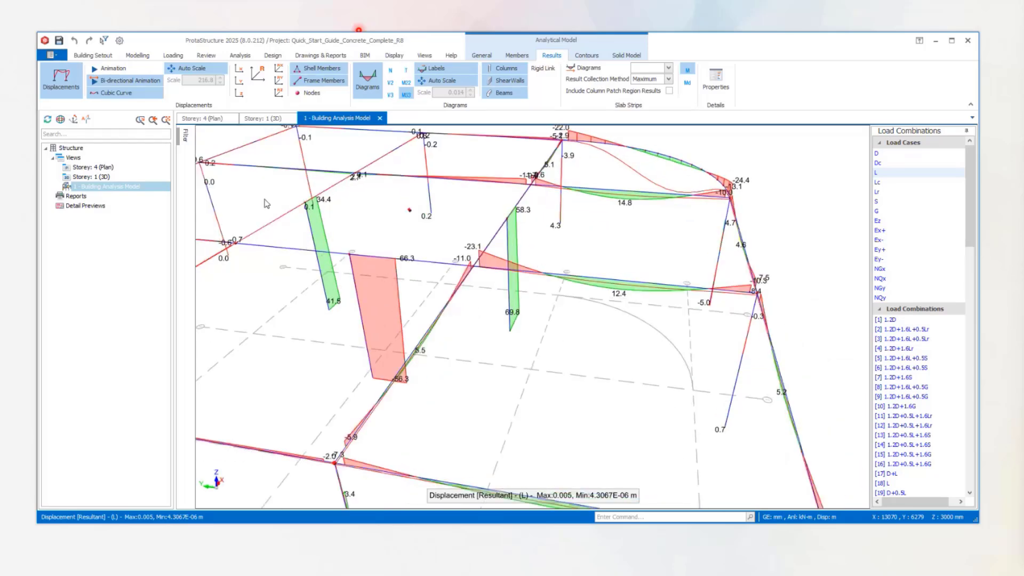
Restrict the Storey 2 members to axis 3 only and examine that frame's M33 diagrams from both sides.
{"action": "mouse_move", "coordinate": [185, 139]}
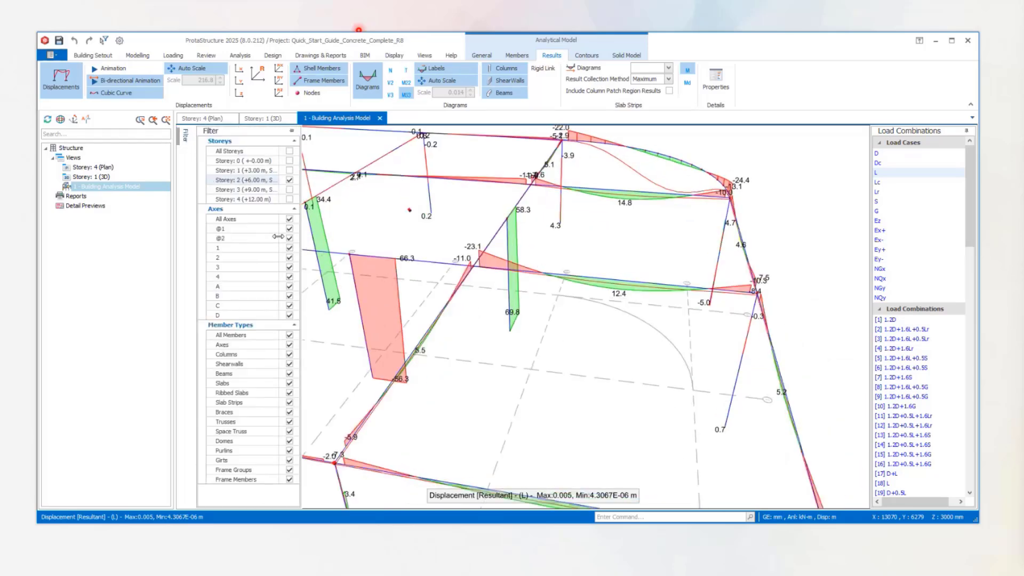
{"action": "left_click", "coordinate": [289, 219]}
{"action": "left_click", "coordinate": [289, 266]}
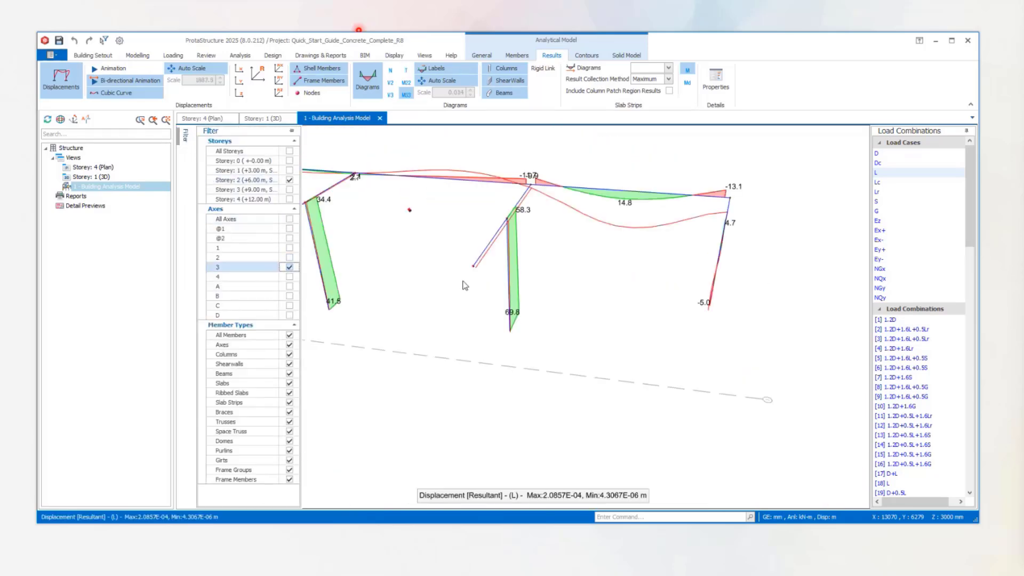
{"action": "middle_click_drag", "start_coordinate": [552, 267], "coordinate": [502, 266]}
{"action": "scroll", "coordinate": [633, 253], "scroll_direction": "down", "scroll_amount": 3}
{"action": "middle_click_drag", "start_coordinate": [633, 253], "coordinate": [443, 269]}
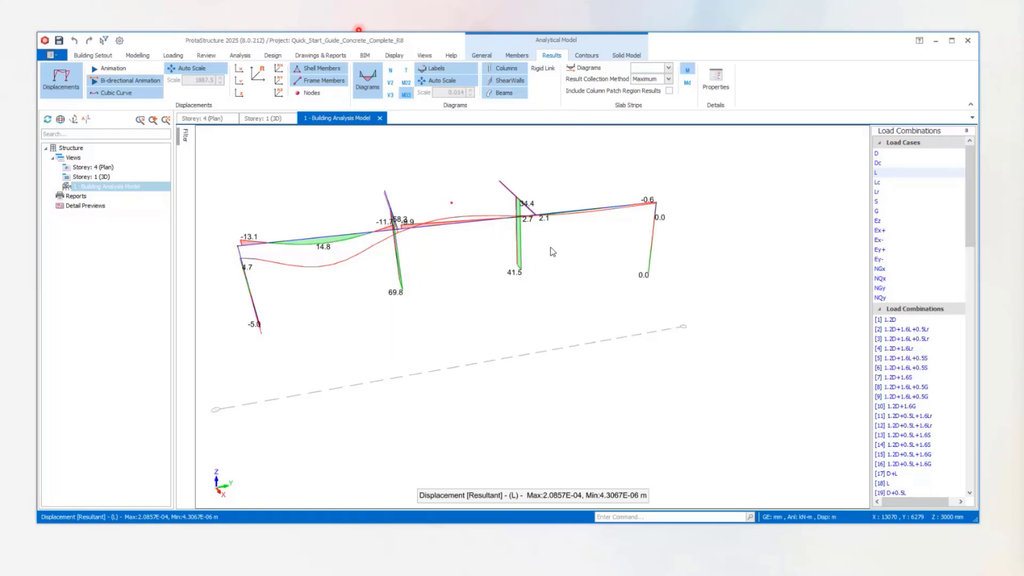
{"action": "middle_click_drag", "start_coordinate": [550, 248], "coordinate": [623, 251]}
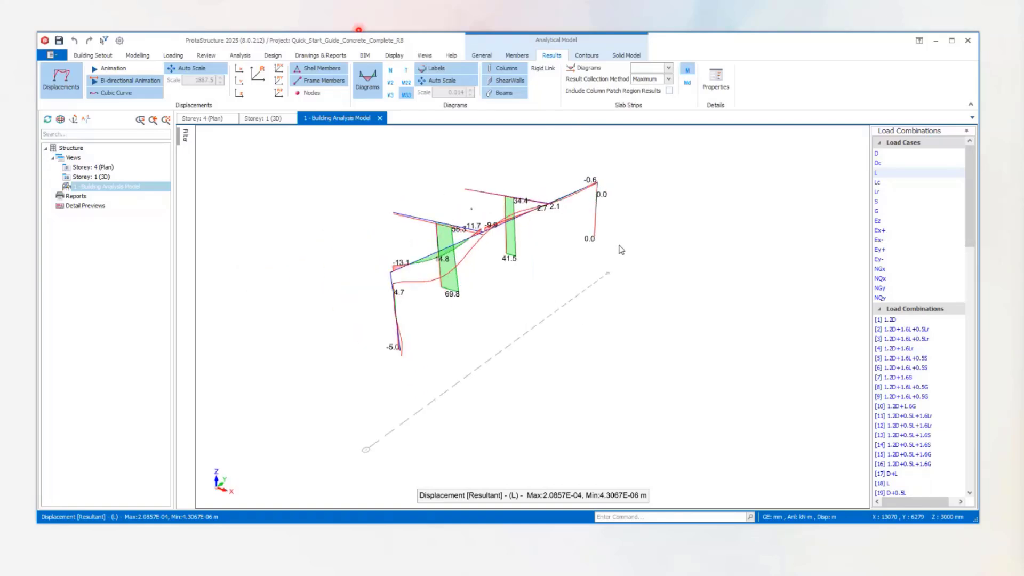
{"action": "scroll", "coordinate": [488, 208], "scroll_direction": "up", "scroll_amount": 3}
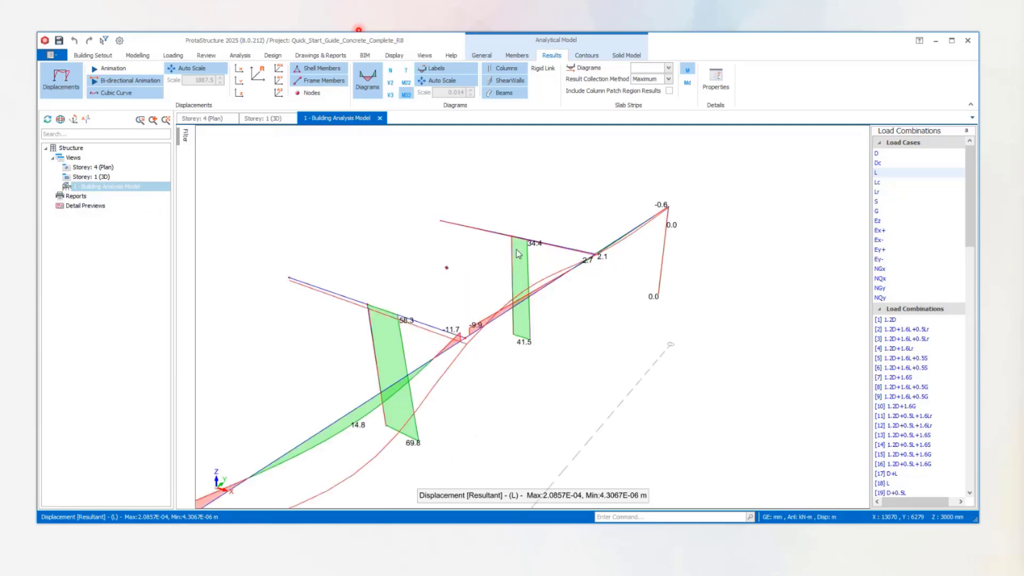
{"action": "scroll", "coordinate": [655, 207], "scroll_direction": "down", "scroll_amount": 2}
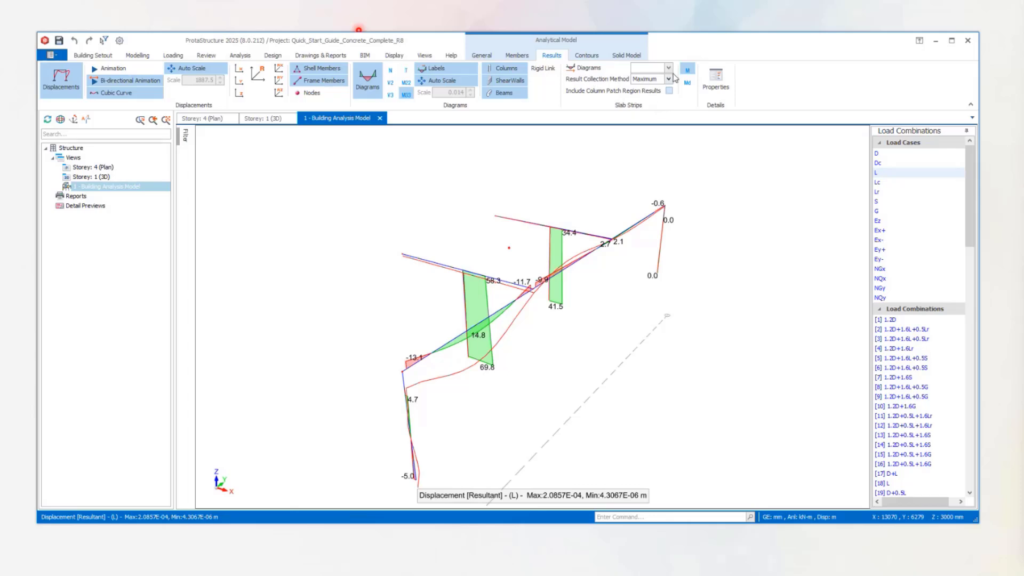
{"action": "scroll", "coordinate": [592, 170], "scroll_direction": "down", "scroll_amount": 3}
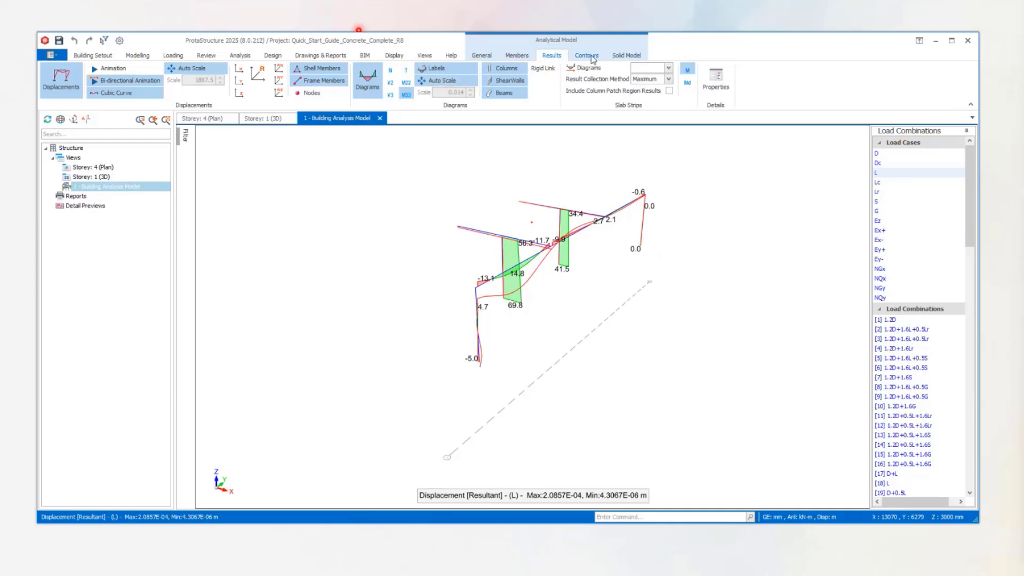
Restore all storeys and all axes in the filter to bring back the complete analysis model.
{"action": "mouse_move", "coordinate": [185, 137]}
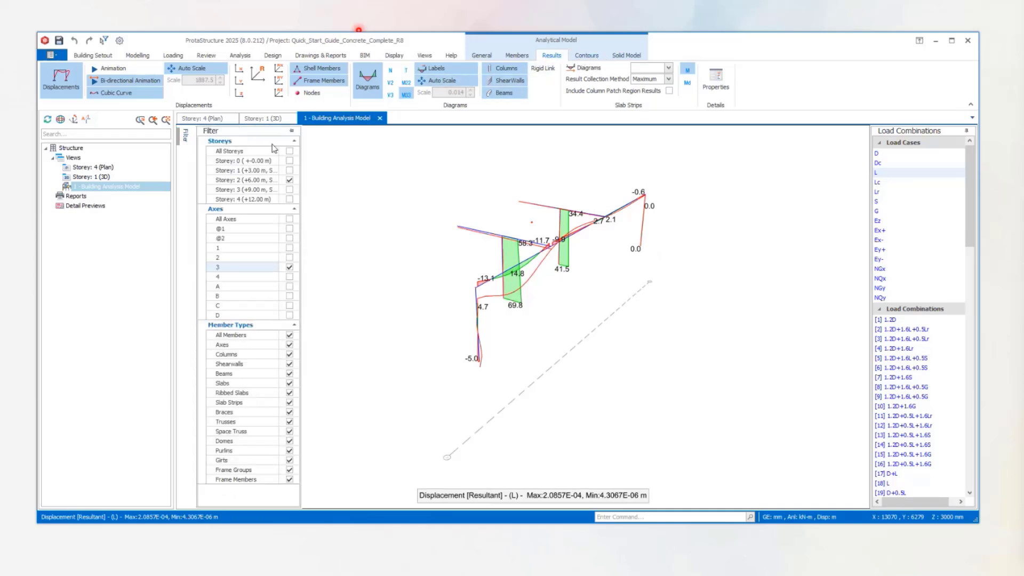
{"action": "left_click", "coordinate": [289, 152]}
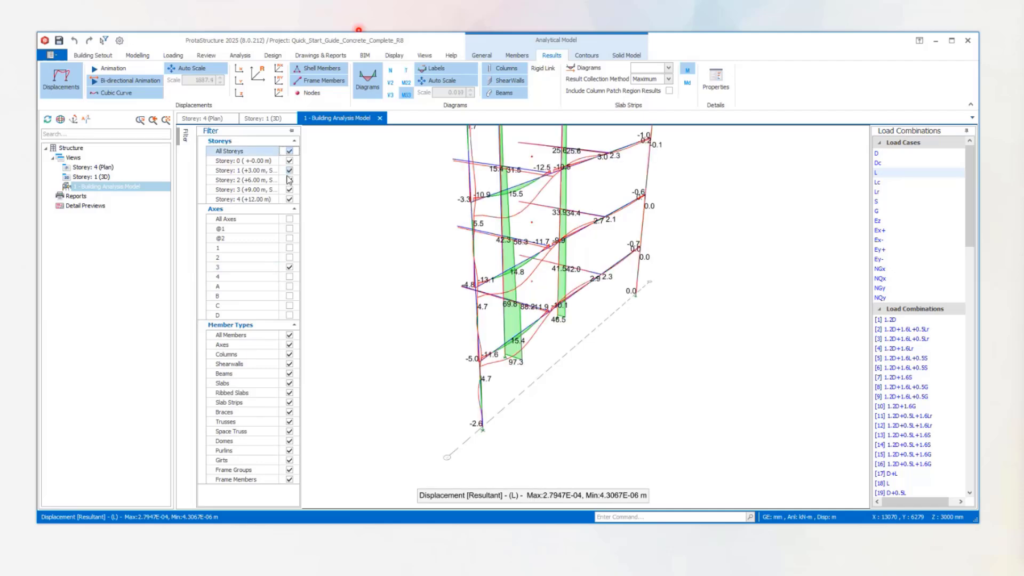
{"action": "left_click", "coordinate": [289, 220]}
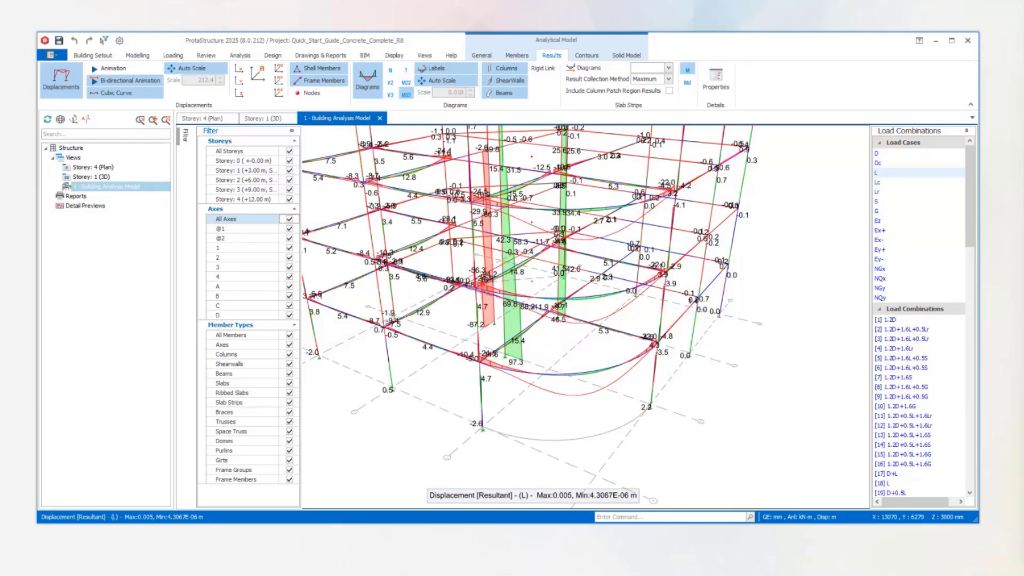
{"action": "mouse_move", "coordinate": [795, 289]}
{"action": "middle_mouse_down"}
{"action": "mouse_move", "coordinate": [776, 302]}
{"action": "mouse_move", "coordinate": [705, 269]}
{"action": "mouse_move", "coordinate": [717, 293]}
{"action": "mouse_move", "coordinate": [776, 322]}
{"action": "mouse_move", "coordinate": [778, 298]}
{"action": "middle_mouse_up"}
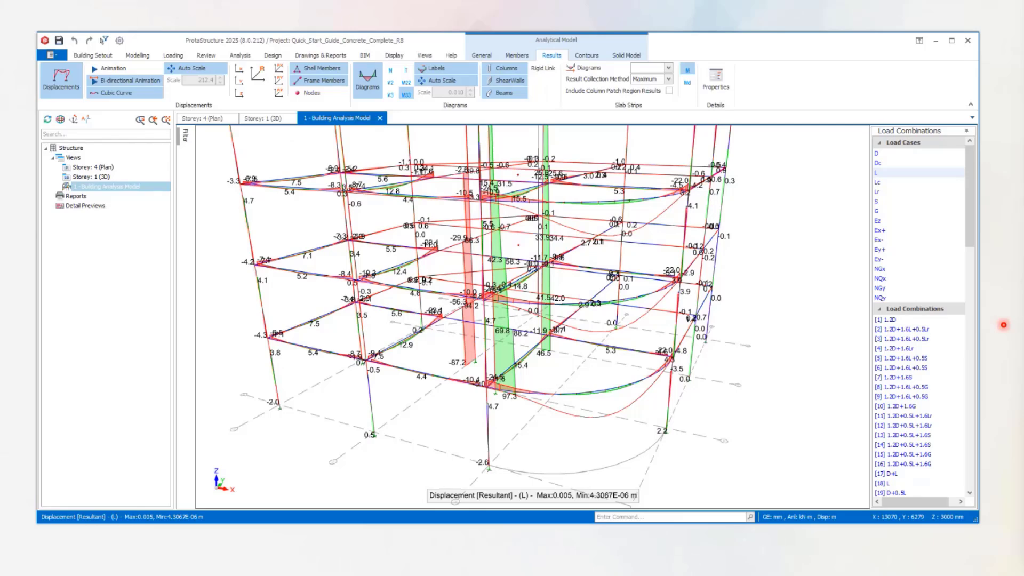
{"action": "scroll", "coordinate": [762, 269], "scroll_direction": "down", "scroll_amount": 3}
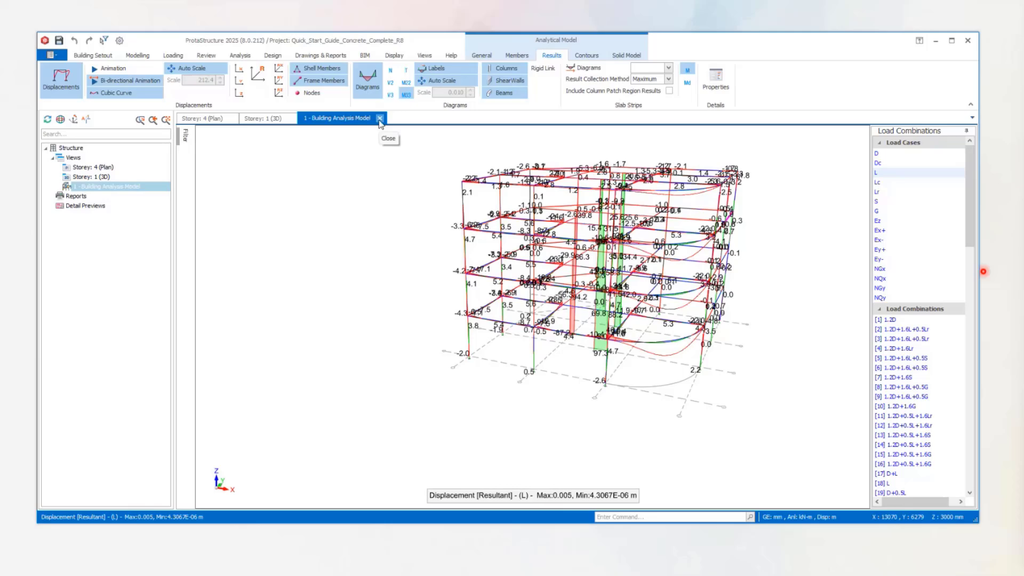
Close the building analysis model view and tile the Storey 4 plan and Storey 1 3D views horizontally.
{"action": "left_click", "coordinate": [379, 119]}
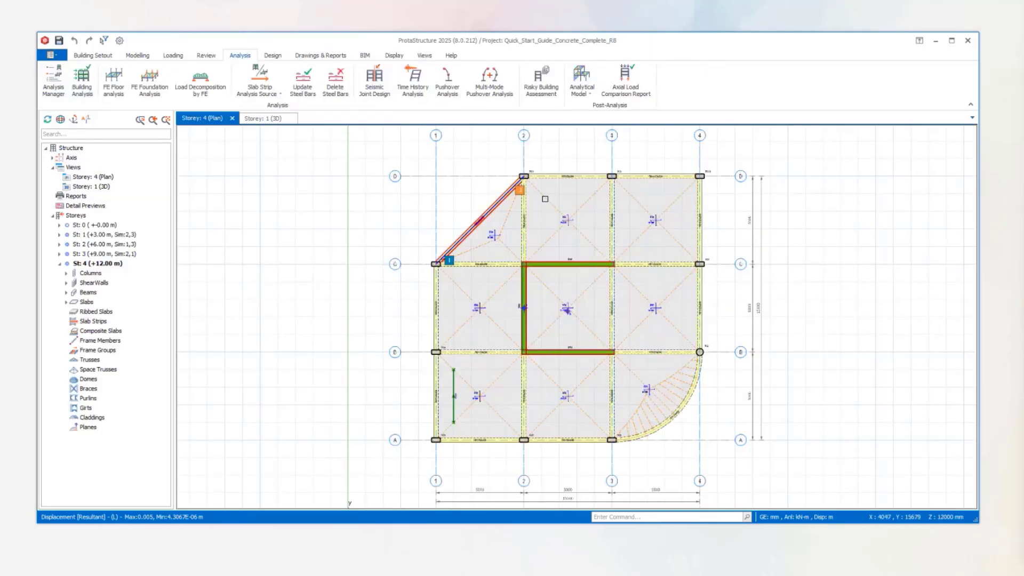
{"action": "middle_click_drag", "start_coordinate": [764, 248], "coordinate": [681, 222]}
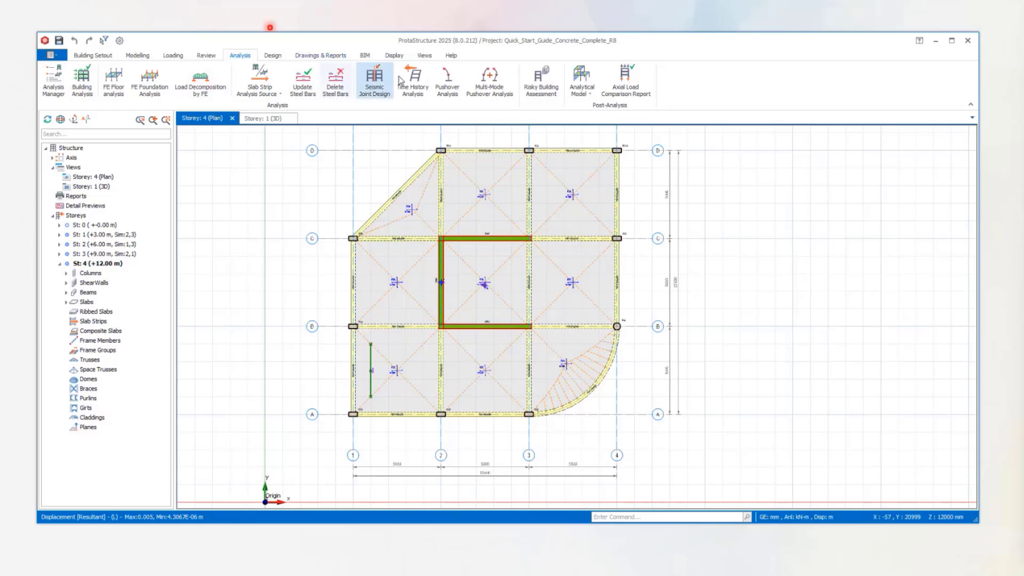
{"action": "left_click", "coordinate": [424, 56]}
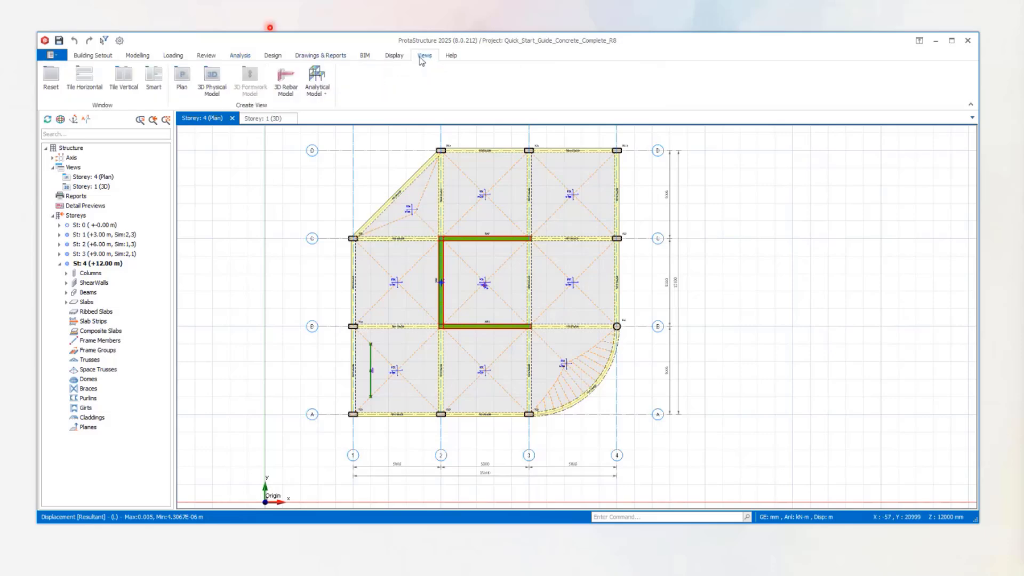
{"action": "left_click", "coordinate": [88, 81]}
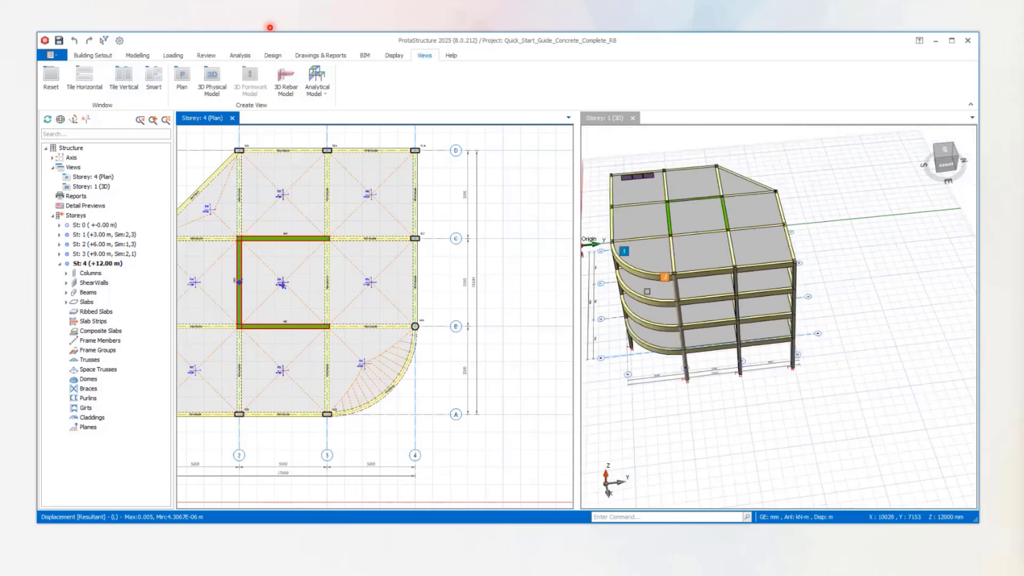
{"action": "middle_click_drag", "start_coordinate": [693, 249], "coordinate": [689, 288]}
{"action": "scroll", "coordinate": [392, 314], "scroll_direction": "down", "scroll_amount": 2}
{"action": "middle_click_drag", "start_coordinate": [408, 312], "coordinate": [451, 274]}
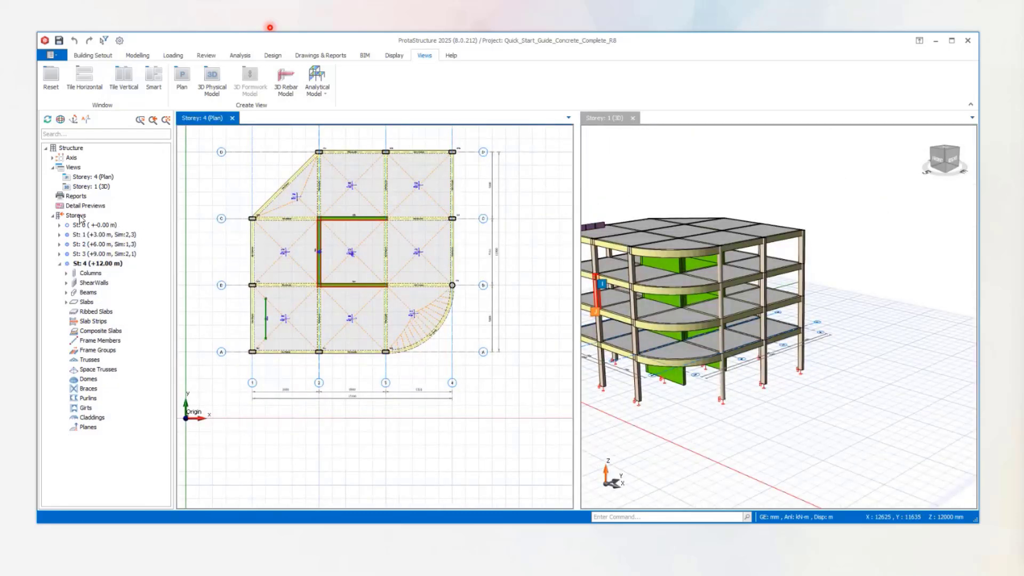
Edit the storeys and reset the similar-storey definitions of storeys 1, 2 and 3.
{"action": "right_click", "coordinate": [80, 216]}
{"action": "left_click", "coordinate": [112, 287]}
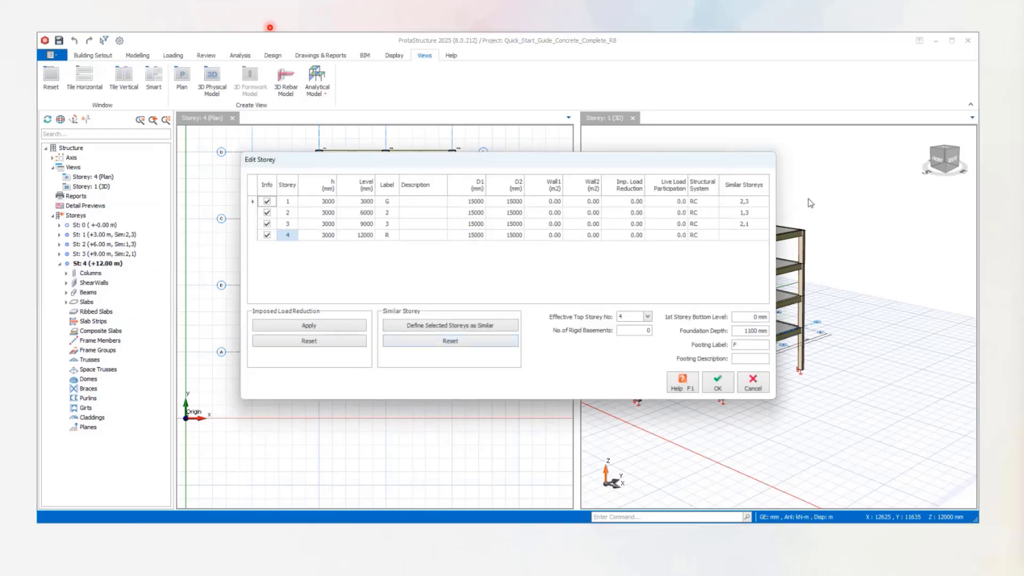
{"action": "left_click", "coordinate": [469, 347]}
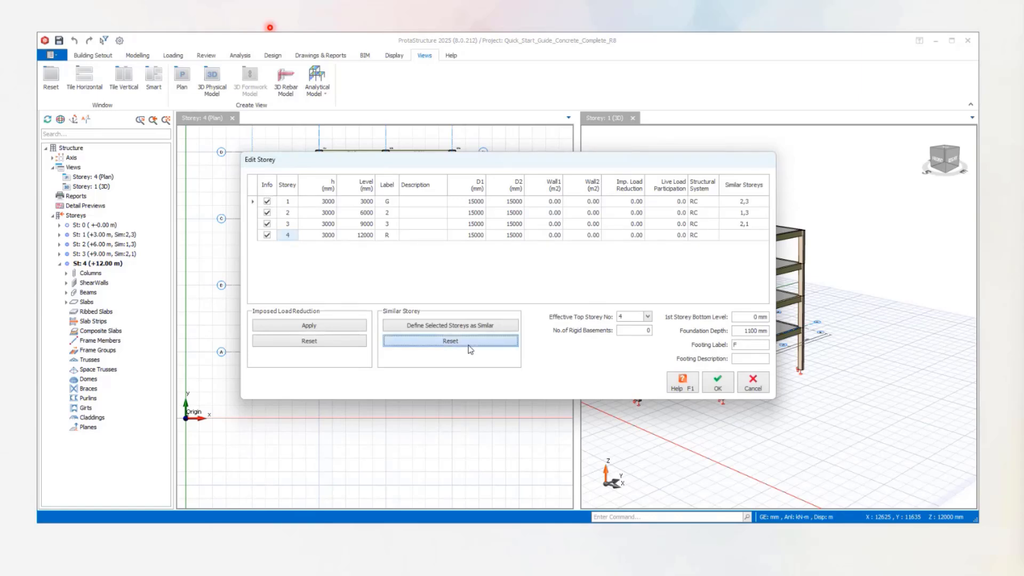
{"action": "left_click", "coordinate": [640, 204]}
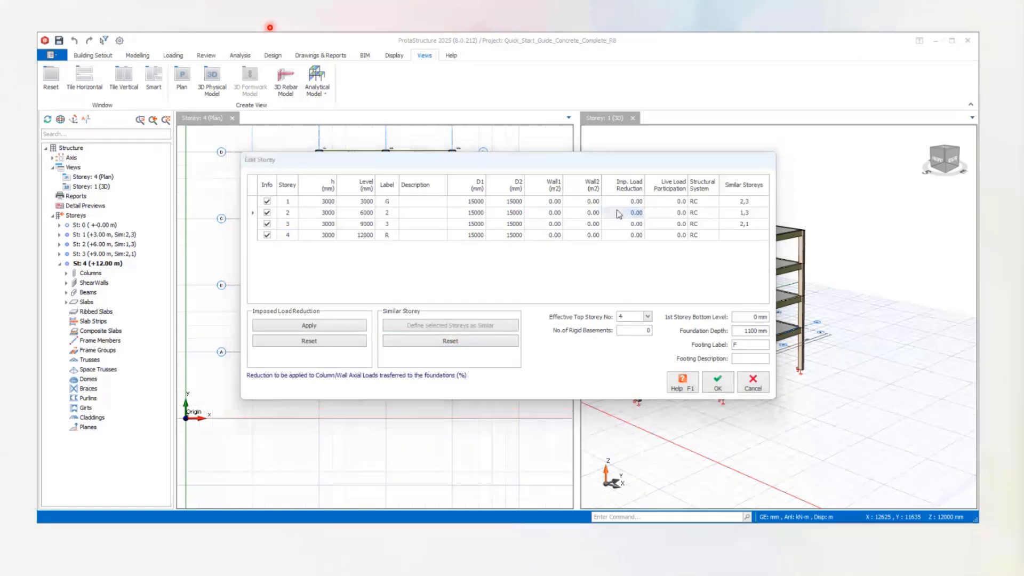
{"action": "left_click", "coordinate": [283, 206]}
{"action": "left_click", "coordinate": [283, 212], "text": "ctrl"}
{"action": "left_click", "coordinate": [281, 225], "text": "ctrl"}
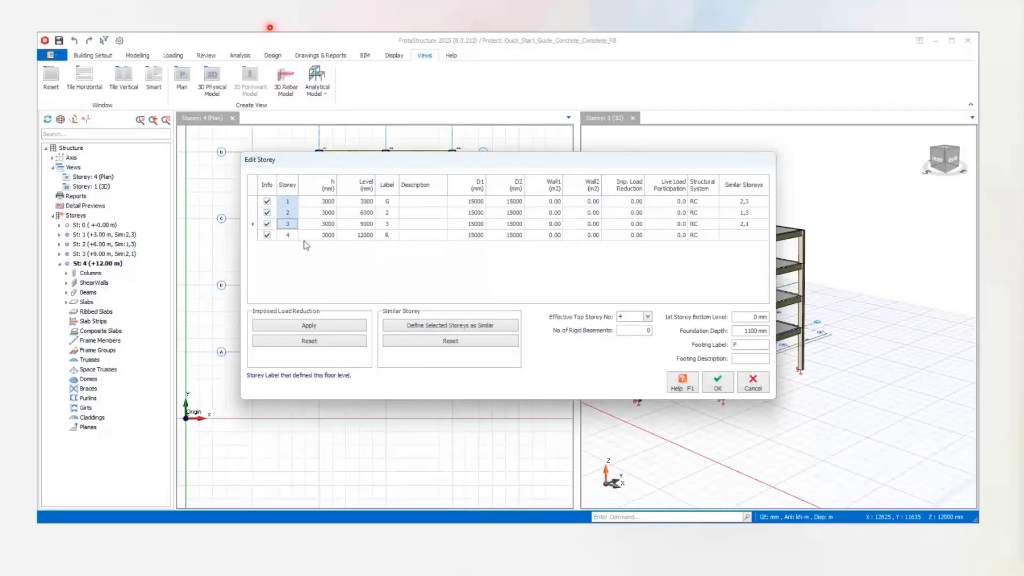
{"action": "left_click", "coordinate": [459, 343]}
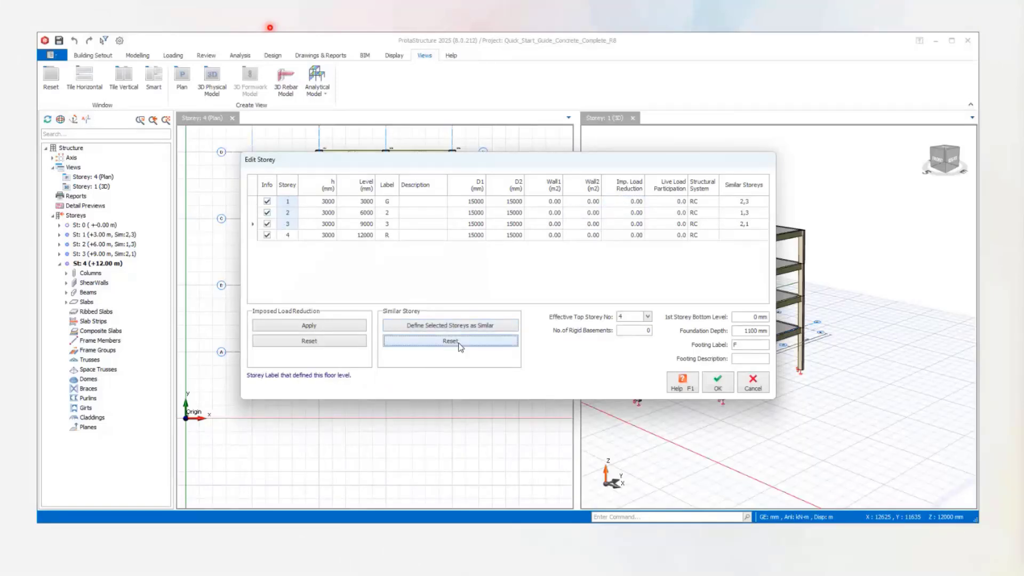
{"action": "left_click", "coordinate": [718, 381]}
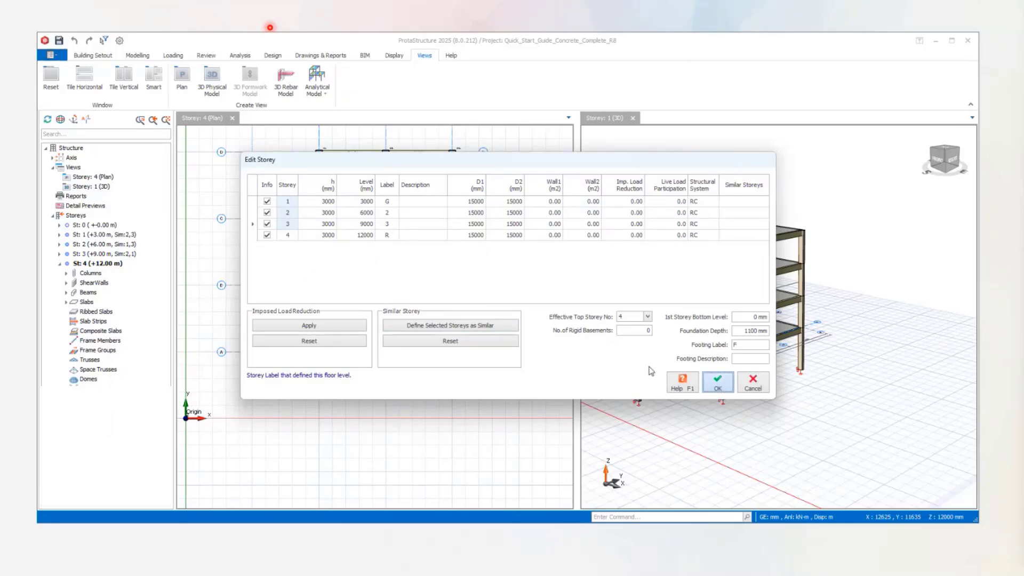
{"action": "middle_click_drag", "start_coordinate": [632, 276], "coordinate": [771, 267]}
{"action": "middle_click_drag", "start_coordinate": [770, 267], "coordinate": [595, 216], "text": "shift"}
{"action": "middle_click_drag", "start_coordinate": [755, 287], "coordinate": [807, 291], "text": "shift"}
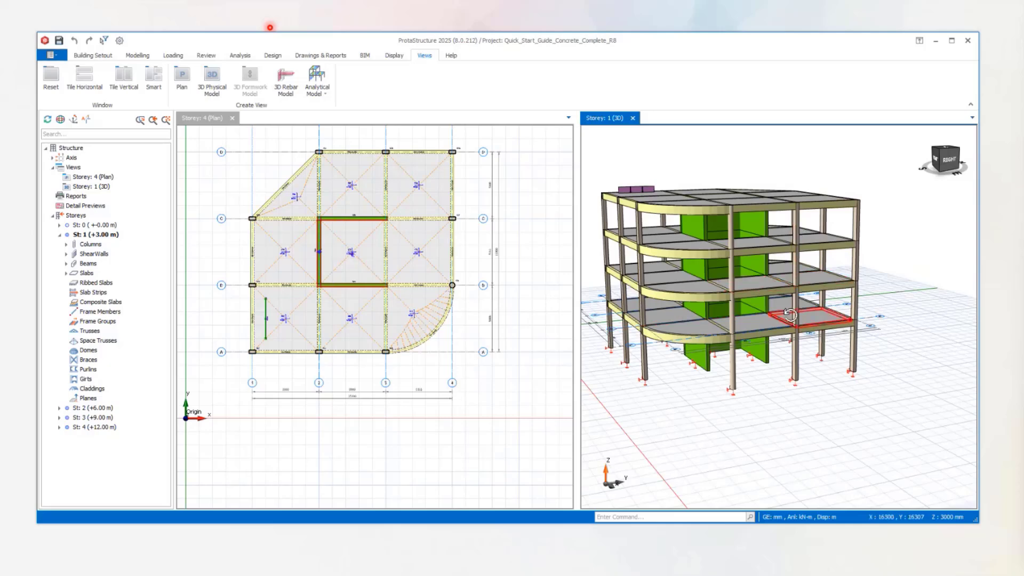
{"action": "middle_click_drag", "start_coordinate": [779, 317], "coordinate": [827, 306], "text": "shift"}
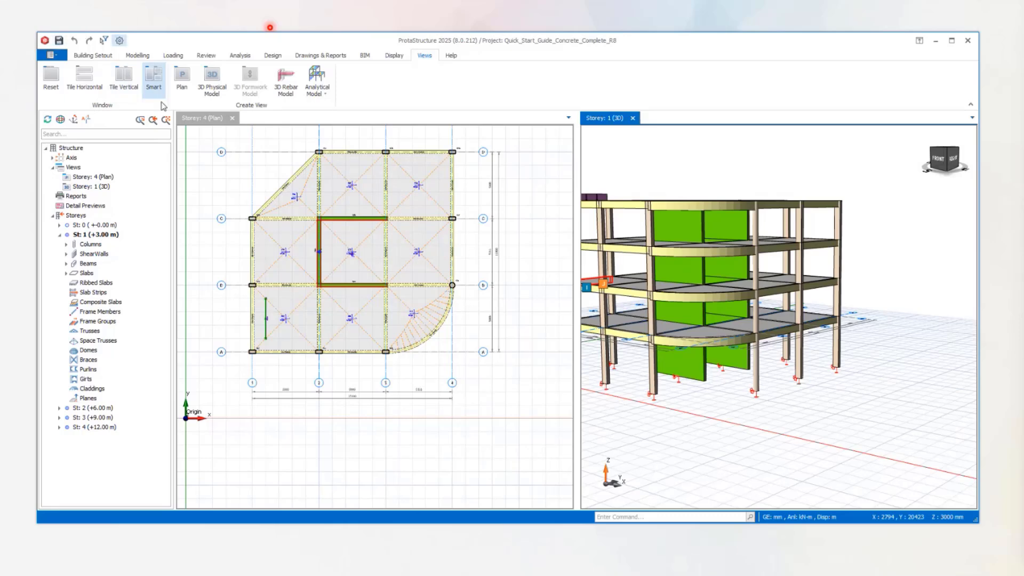
Include the slabs in the building analysis model as a finite element mesh, with storeys 2 and 3 as the meshed storeys.
{"action": "left_click", "coordinate": [243, 56]}
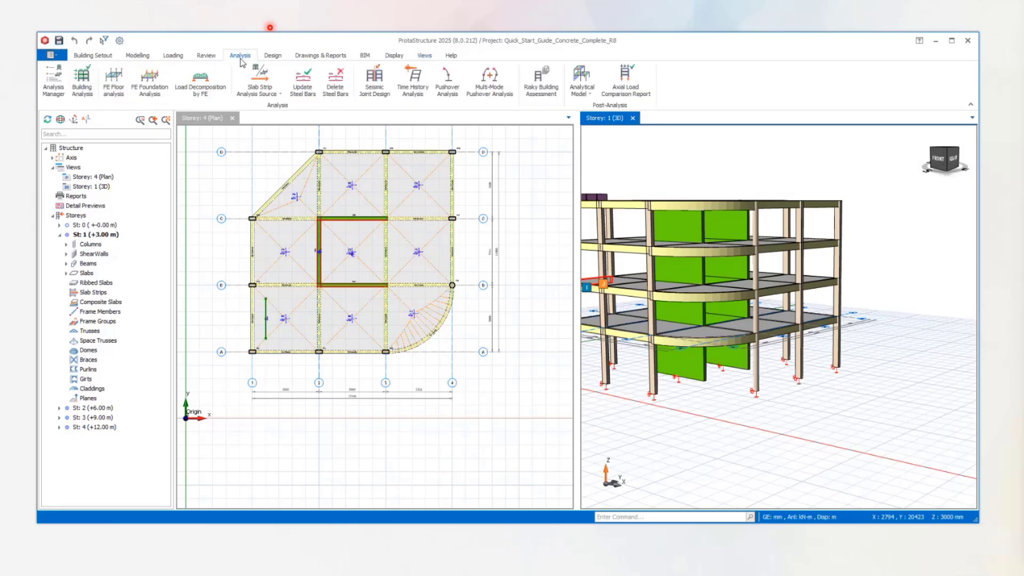
{"action": "left_click", "coordinate": [83, 89]}
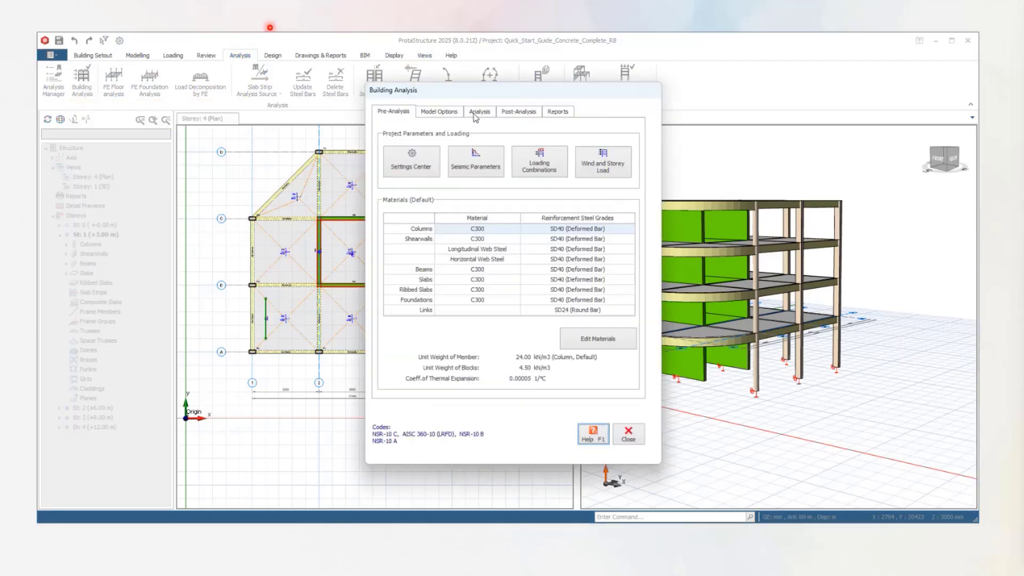
{"action": "left_click", "coordinate": [452, 114]}
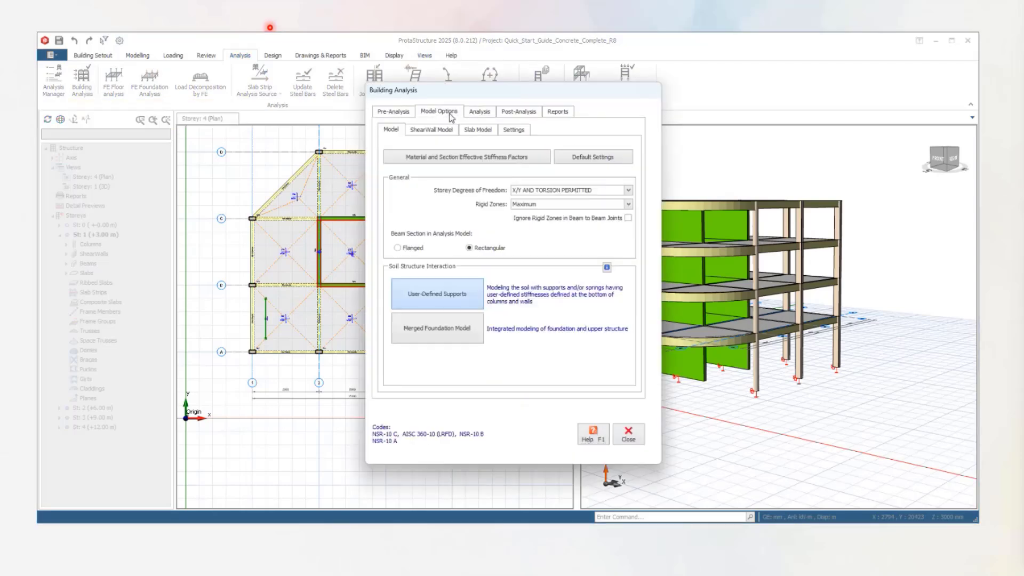
{"action": "left_click", "coordinate": [479, 131]}
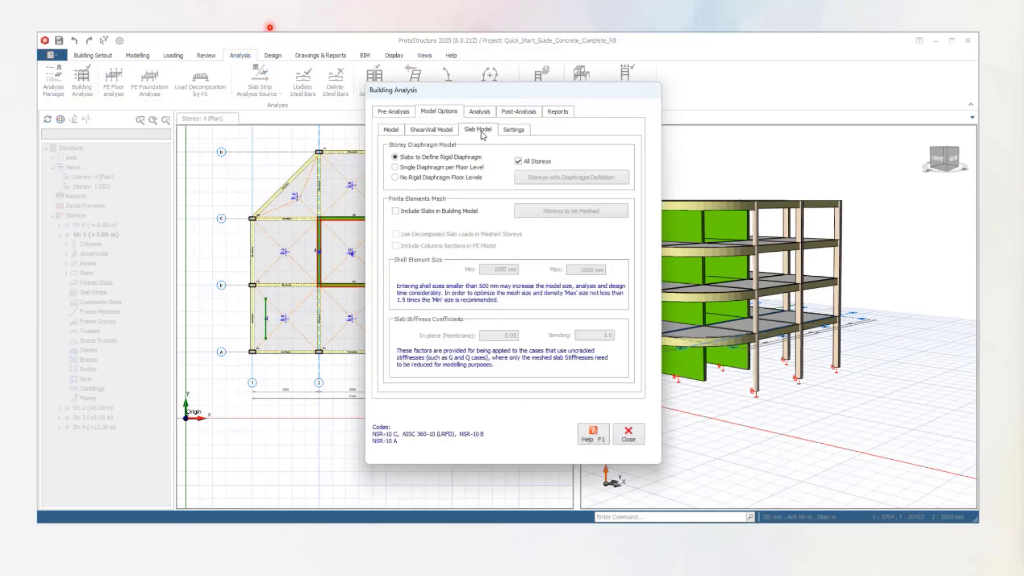
{"action": "left_click", "coordinate": [429, 212]}
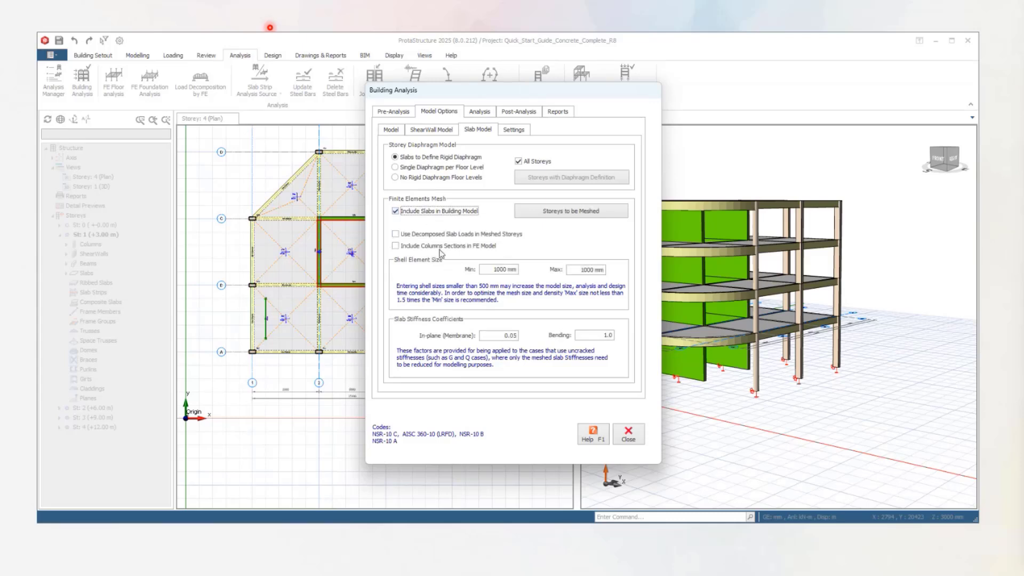
{"action": "left_click", "coordinate": [556, 213]}
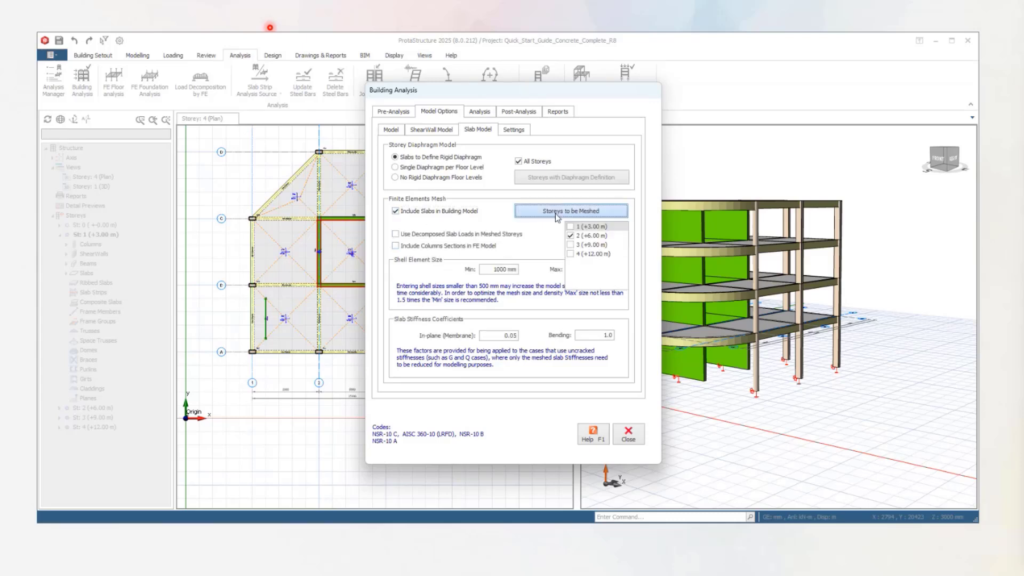
{"action": "left_click", "coordinate": [571, 246]}
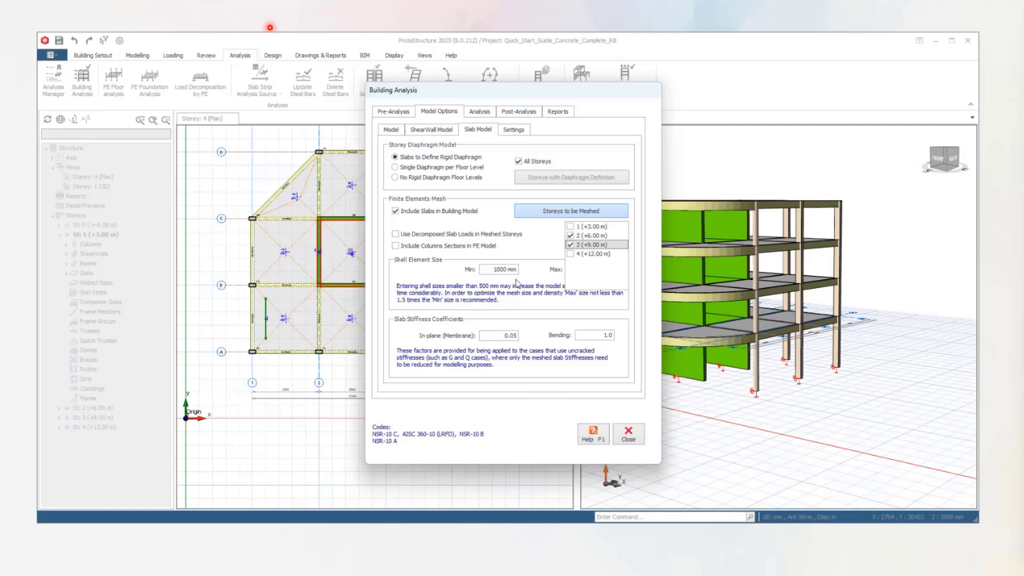
Run the building analysis without any batch design options, keeping the existing effective stiffness factors, and dismiss the summary report.
{"action": "left_click", "coordinate": [480, 111]}
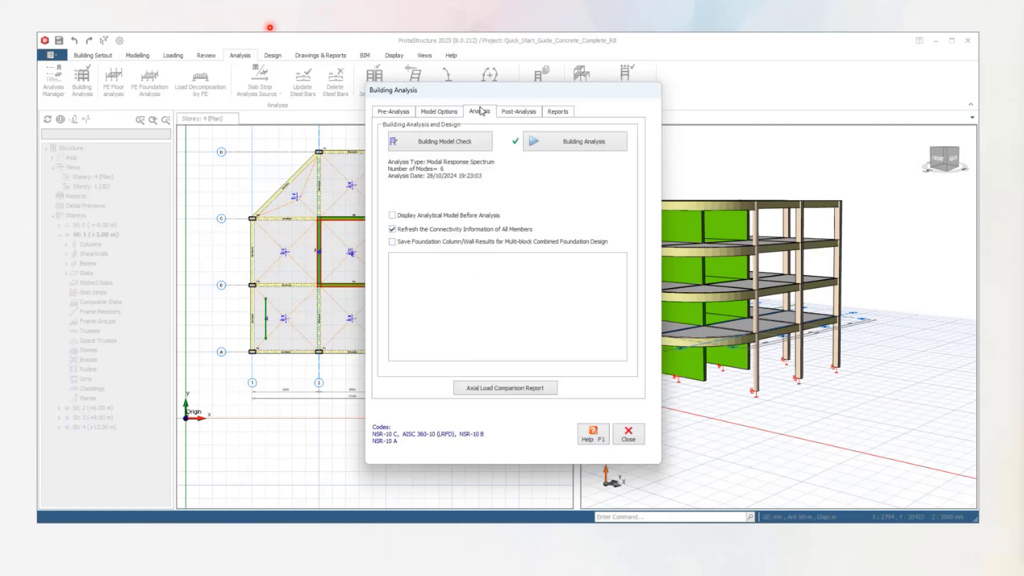
{"action": "left_click", "coordinate": [550, 146]}
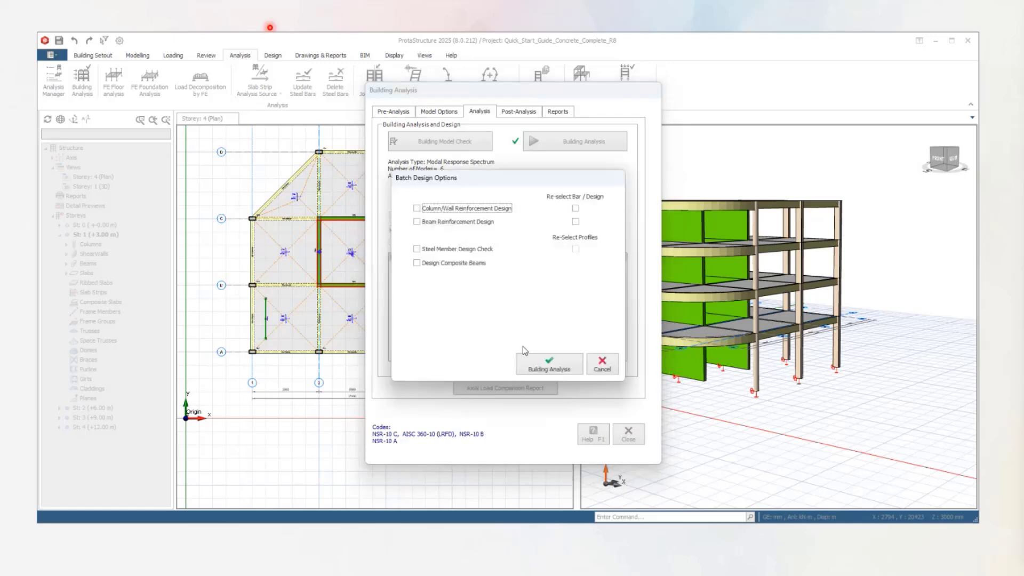
{"action": "left_click", "coordinate": [548, 364]}
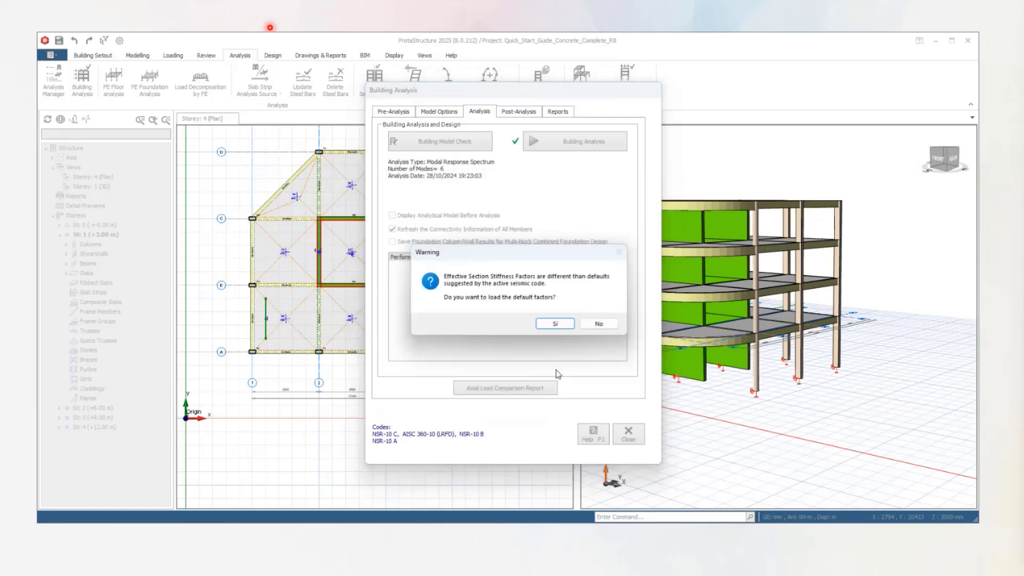
{"action": "left_click", "coordinate": [592, 323]}
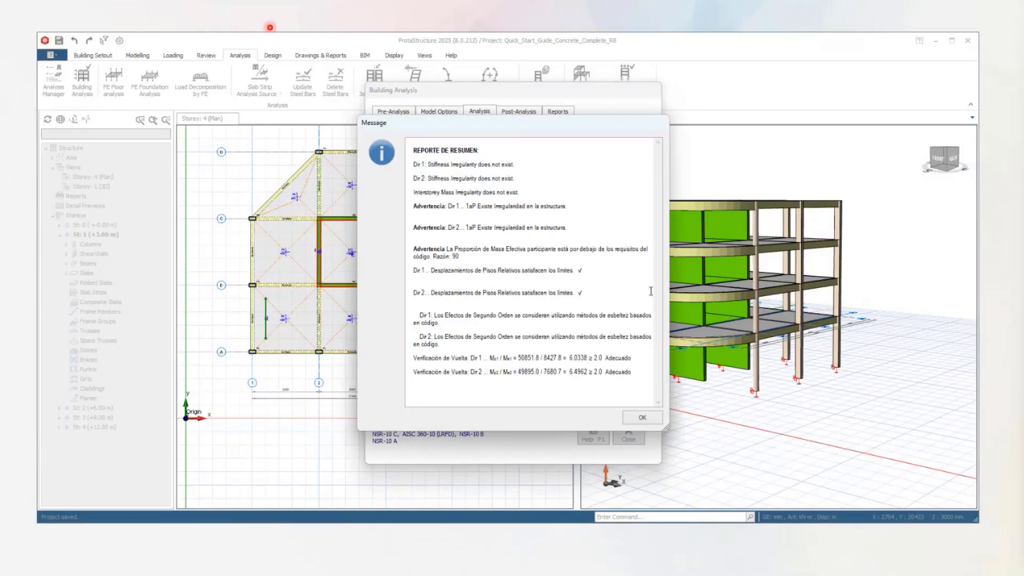
{"action": "left_click", "coordinate": [630, 418]}
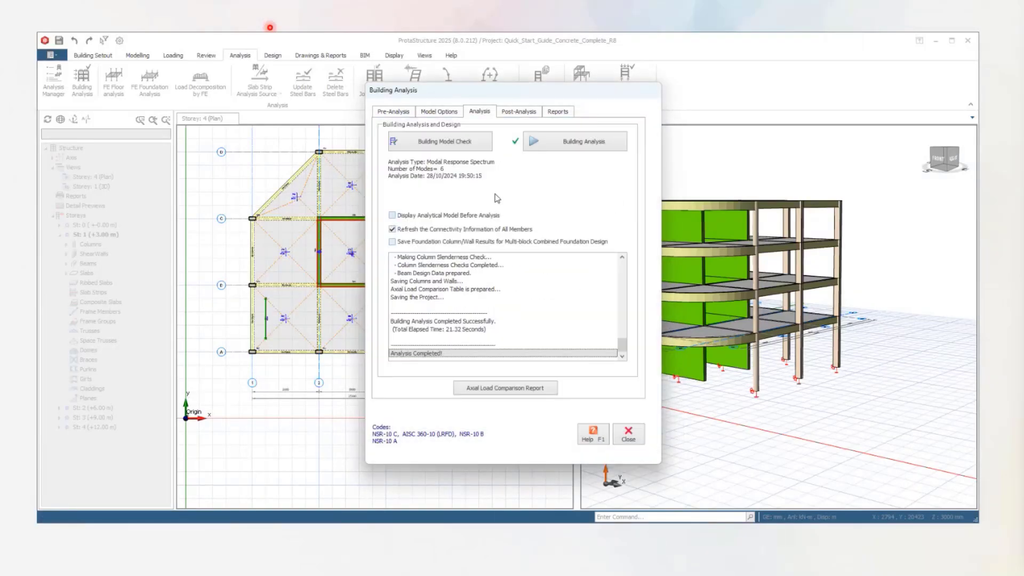
Review the slab-based, beam-decomposed and column/wall load totals in the Axial Load Comparison Report, and close it.
{"action": "left_click", "coordinate": [504, 390]}
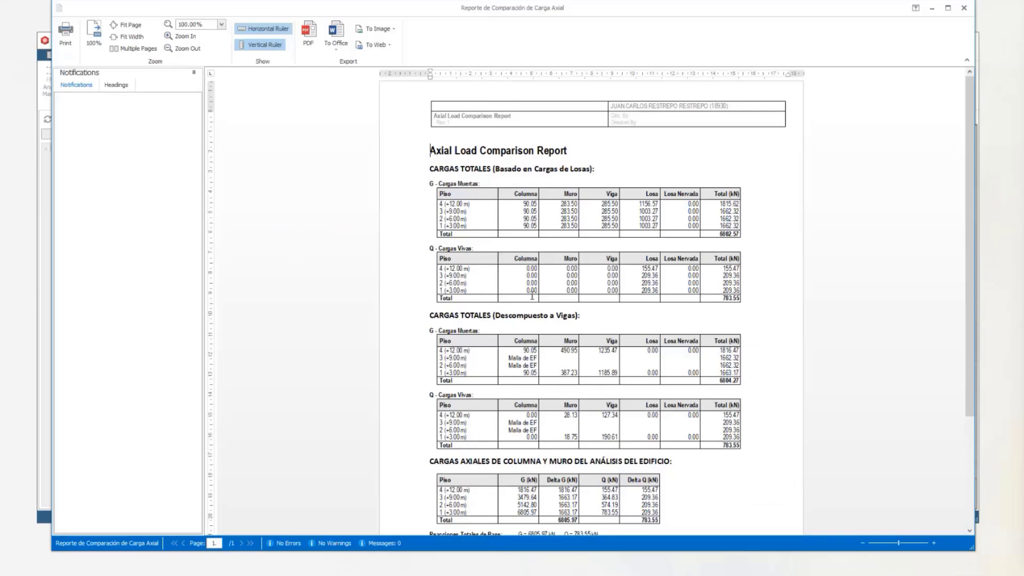
{"action": "scroll", "coordinate": [532, 297], "scroll_direction": "down", "scroll_amount": 3}
{"action": "scroll", "coordinate": [554, 200], "scroll_direction": "up", "scroll_amount": 2}
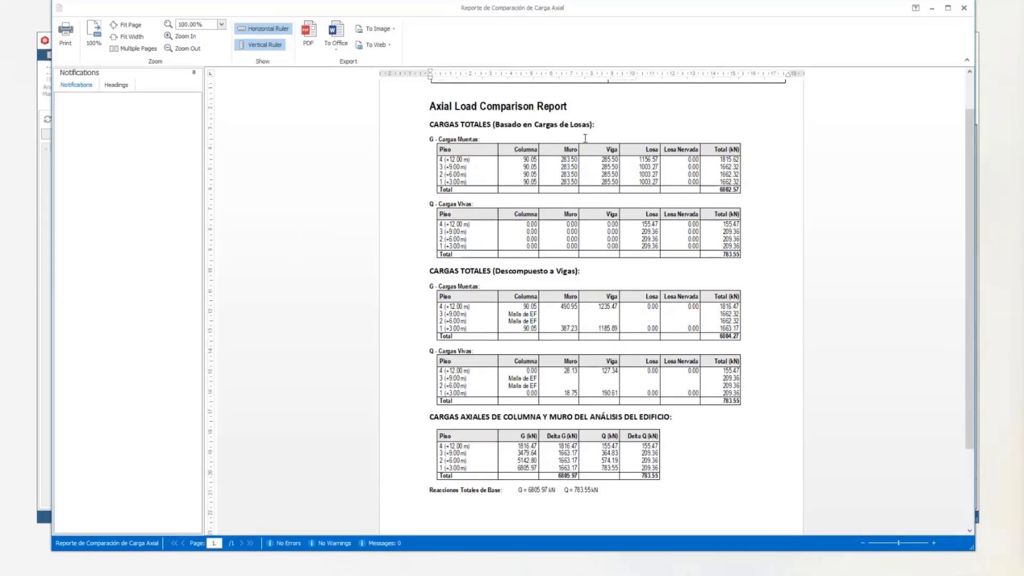
{"action": "left_click", "coordinate": [964, 8]}
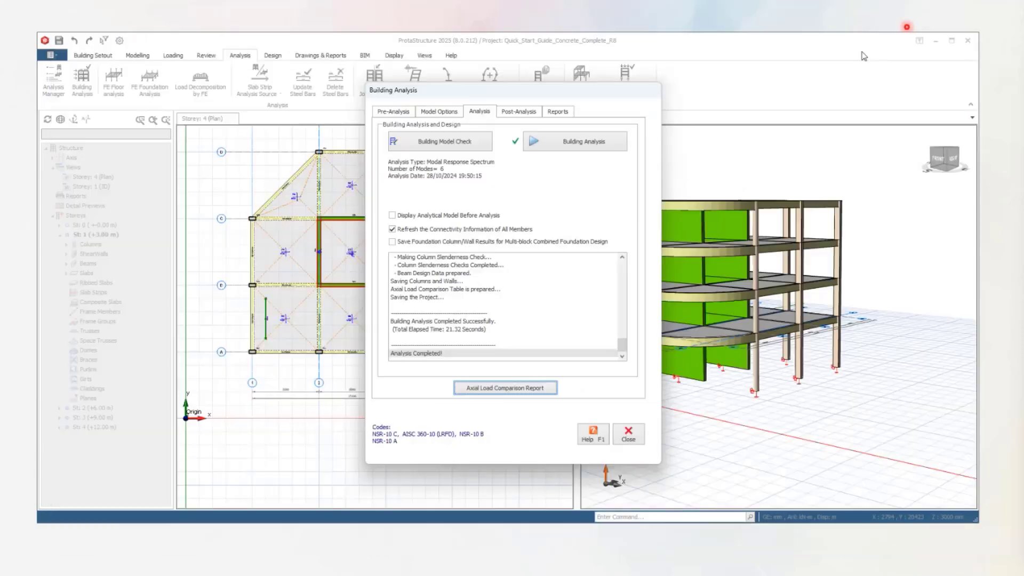
Display the analytical model from the post-analysis options and reset the window layout so it fills the workspace.
{"action": "left_click", "coordinate": [524, 114]}
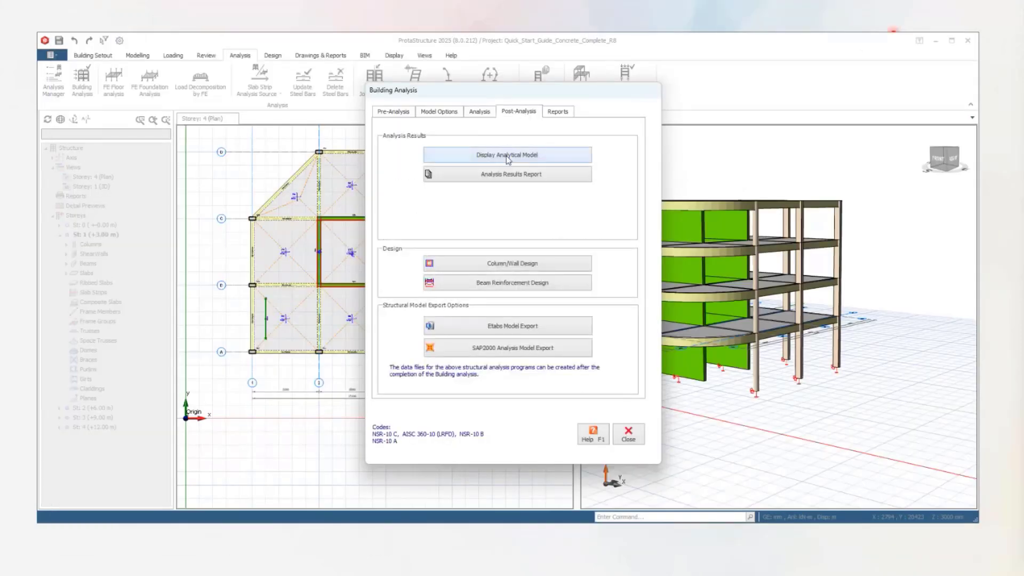
{"action": "left_click", "coordinate": [507, 154]}
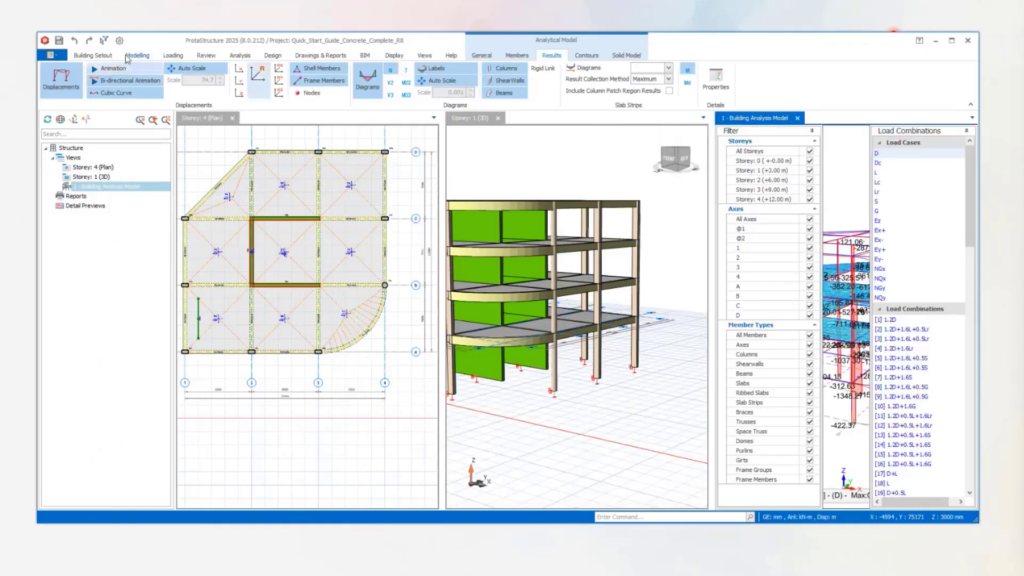
{"action": "left_click", "coordinate": [424, 55]}
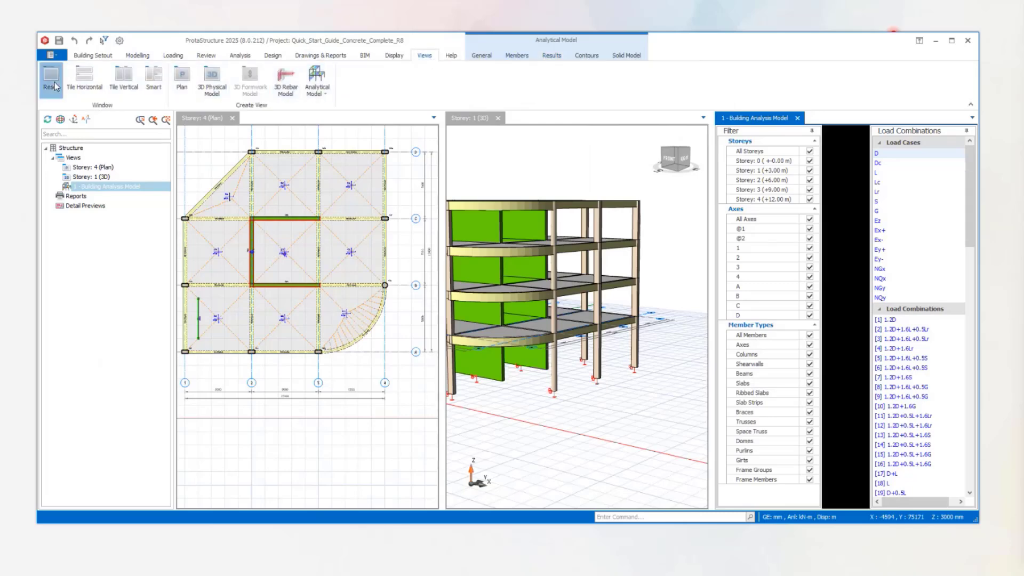
{"action": "left_click", "coordinate": [51, 79]}
Examine the finite element meshes of the Storey 2 and 3 slabs in the analytical model from several angles and up close.
{"action": "middle_click_drag", "start_coordinate": [711, 209], "coordinate": [643, 151]}
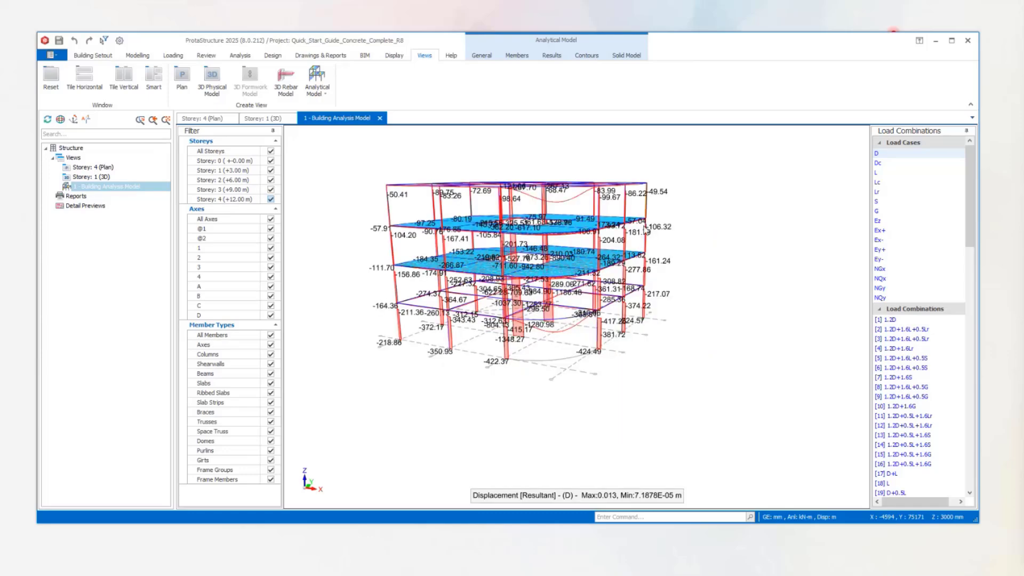
{"action": "left_click_drag", "start_coordinate": [645, 230], "coordinate": [670, 239]}
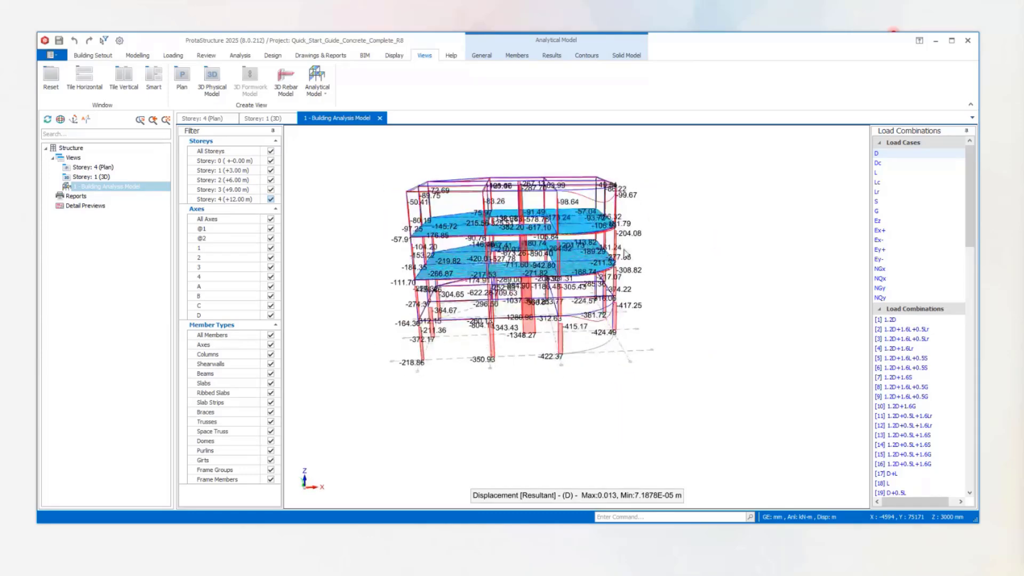
{"action": "scroll", "coordinate": [603, 238], "scroll_direction": "up", "scroll_amount": 6}
{"action": "left_click_drag", "start_coordinate": [605, 235], "coordinate": [627, 305]}
{"action": "scroll", "coordinate": [551, 297], "scroll_direction": "down", "scroll_amount": 3}
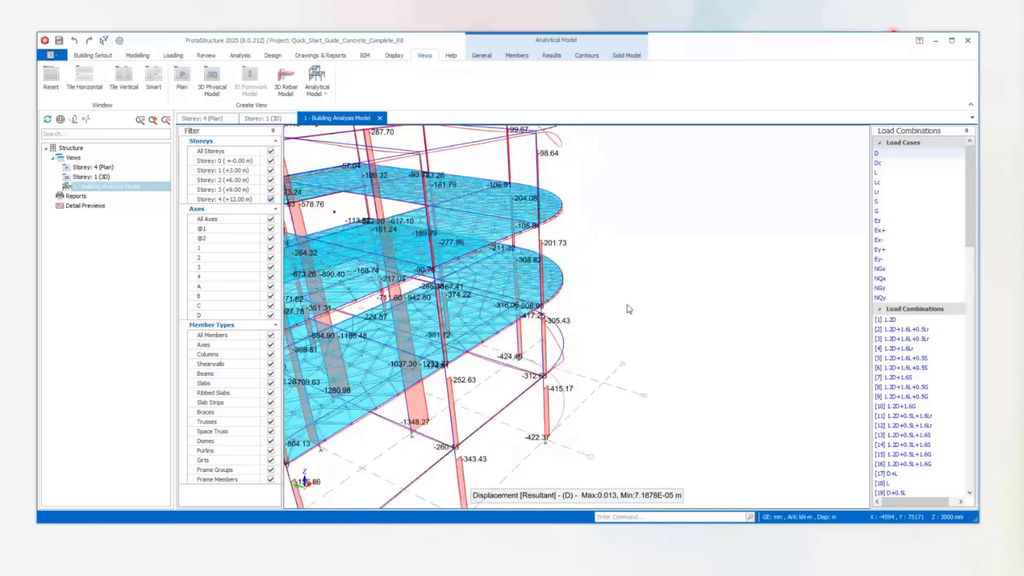
{"action": "scroll", "coordinate": [628, 305], "scroll_direction": "down", "scroll_amount": 4}
{"action": "middle_click_drag", "start_coordinate": [555, 307], "coordinate": [622, 312]}
{"action": "left_click_drag", "start_coordinate": [624, 317], "coordinate": [416, 219]}
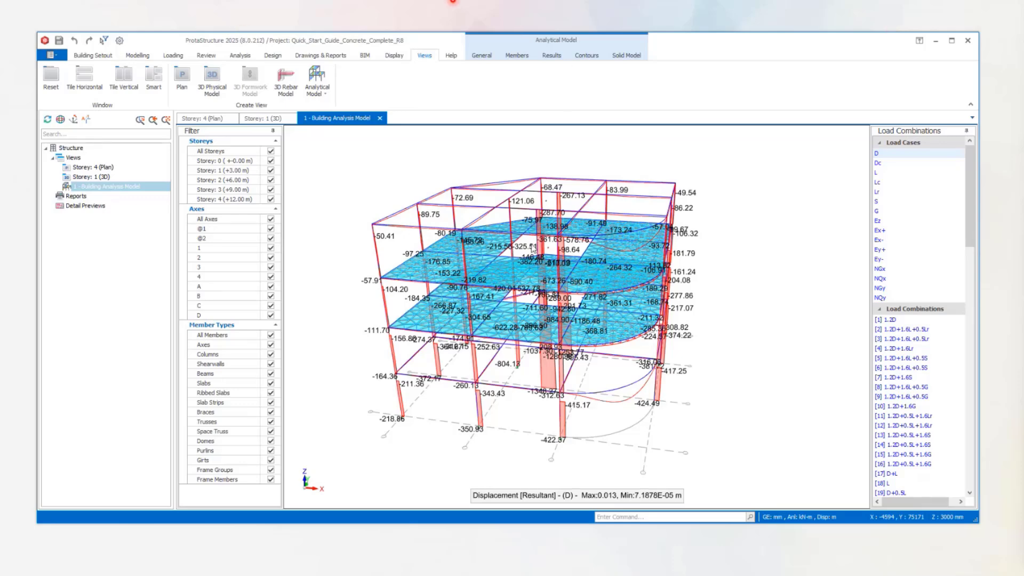
{"action": "left_click_drag", "start_coordinate": [628, 289], "coordinate": [640, 205]}
{"action": "scroll", "coordinate": [609, 248], "scroll_direction": "up", "scroll_amount": 3}
{"action": "scroll", "coordinate": [665, 227], "scroll_direction": "up", "scroll_amount": 4}
{"action": "scroll", "coordinate": [653, 246], "scroll_direction": "down", "scroll_amount": 2}
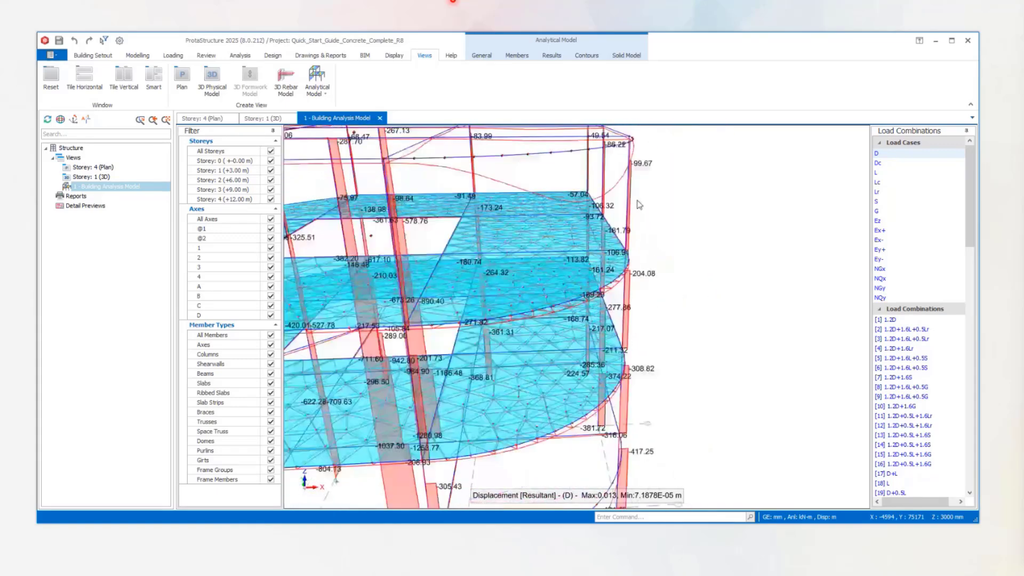
Turn on the coloured result contours for the meshed slabs in the analytical model.
{"action": "left_click", "coordinate": [587, 56]}
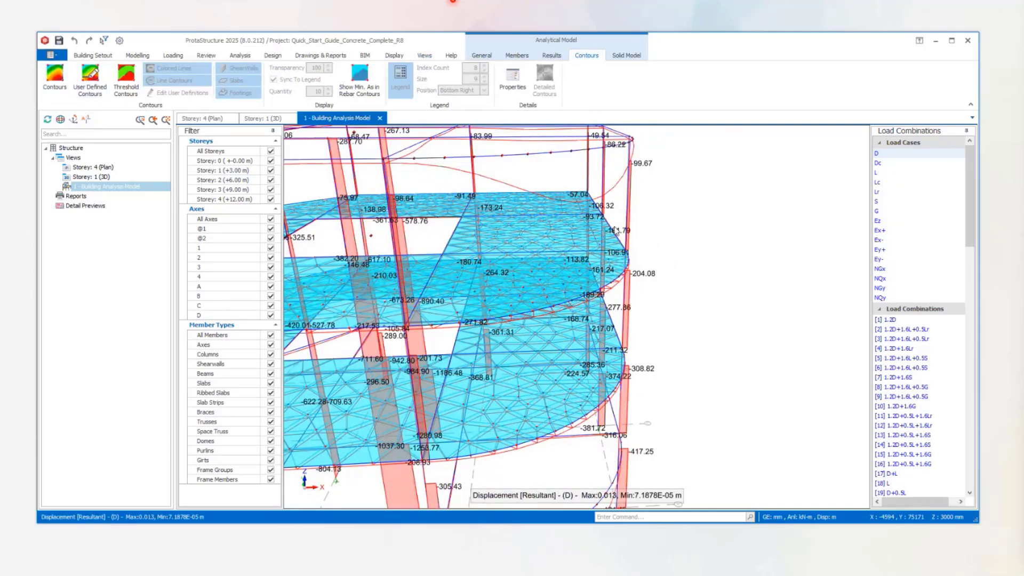
{"action": "scroll", "coordinate": [616, 230], "scroll_direction": "down", "scroll_amount": 3}
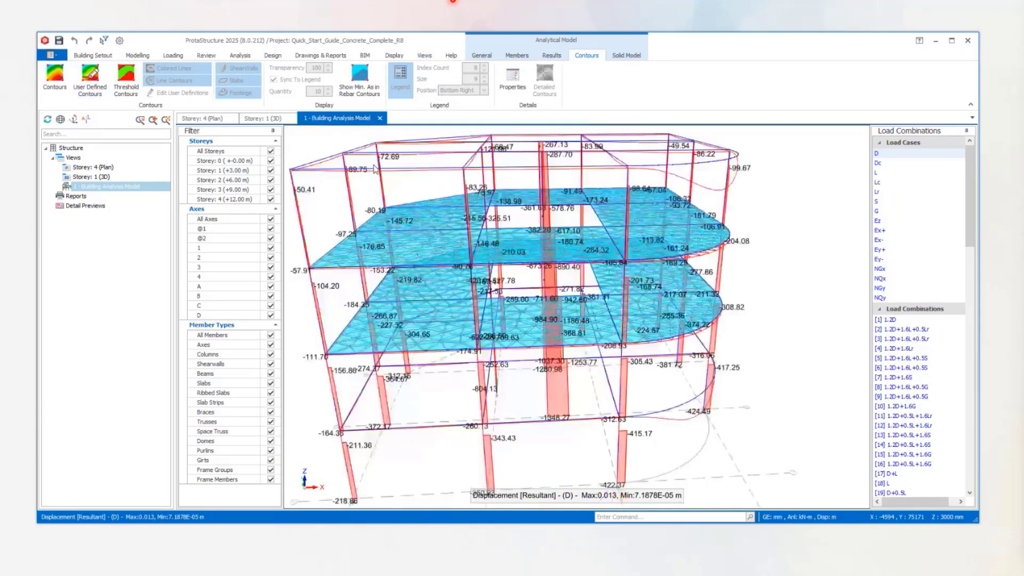
{"action": "left_click", "coordinate": [54, 77]}
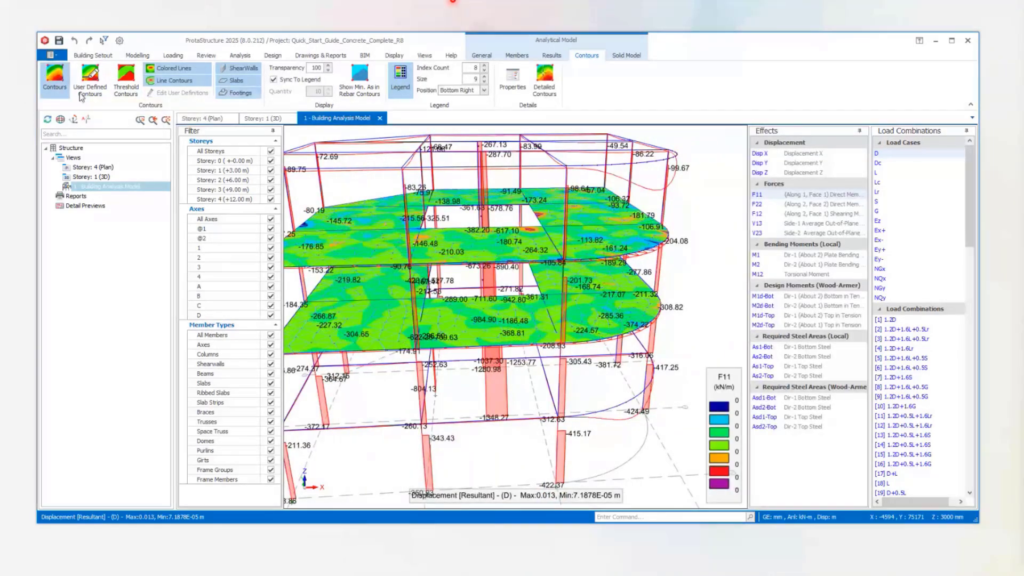
Compare the slab contours for F22, V13, V23, M1 and M12 under load case D, inspecting M12 from another side.
{"action": "left_click", "coordinate": [767, 205]}
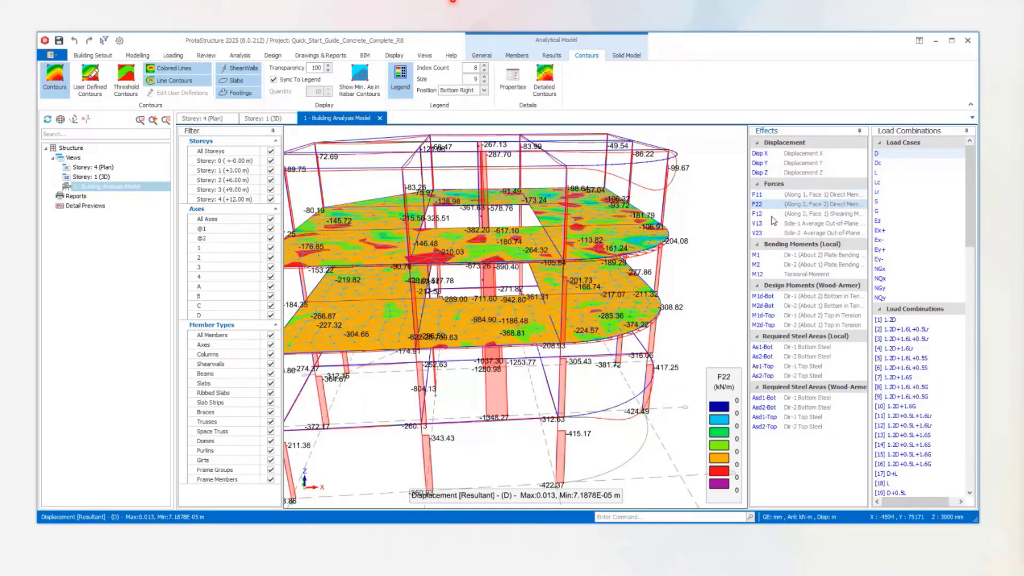
{"action": "left_click", "coordinate": [772, 222]}
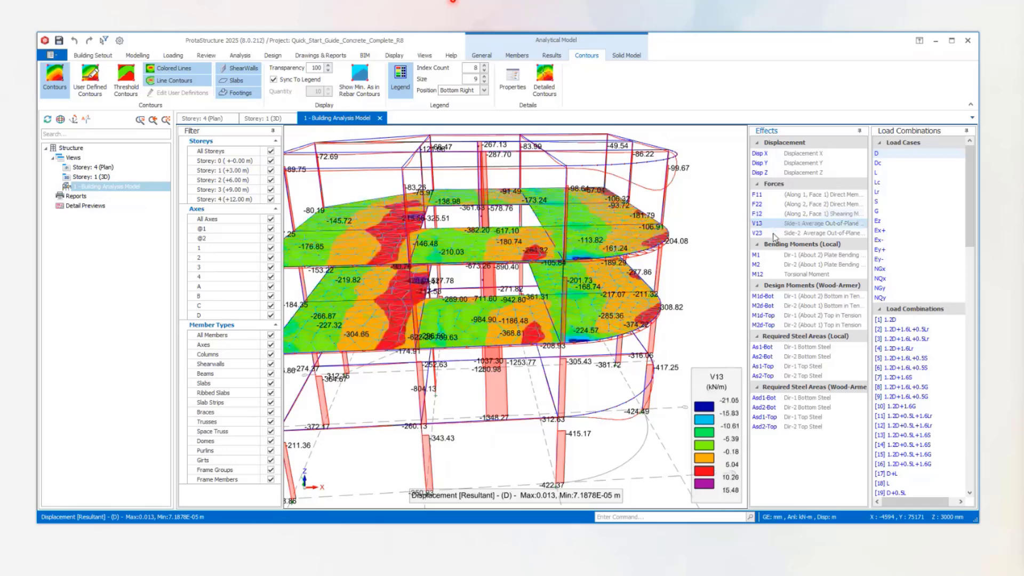
{"action": "left_click", "coordinate": [773, 232]}
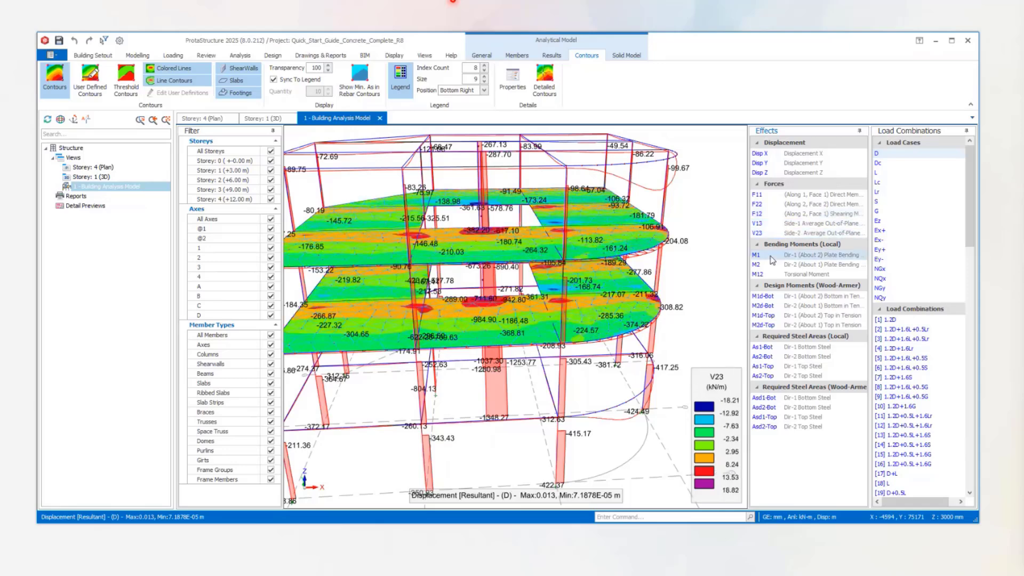
{"action": "left_click", "coordinate": [771, 256]}
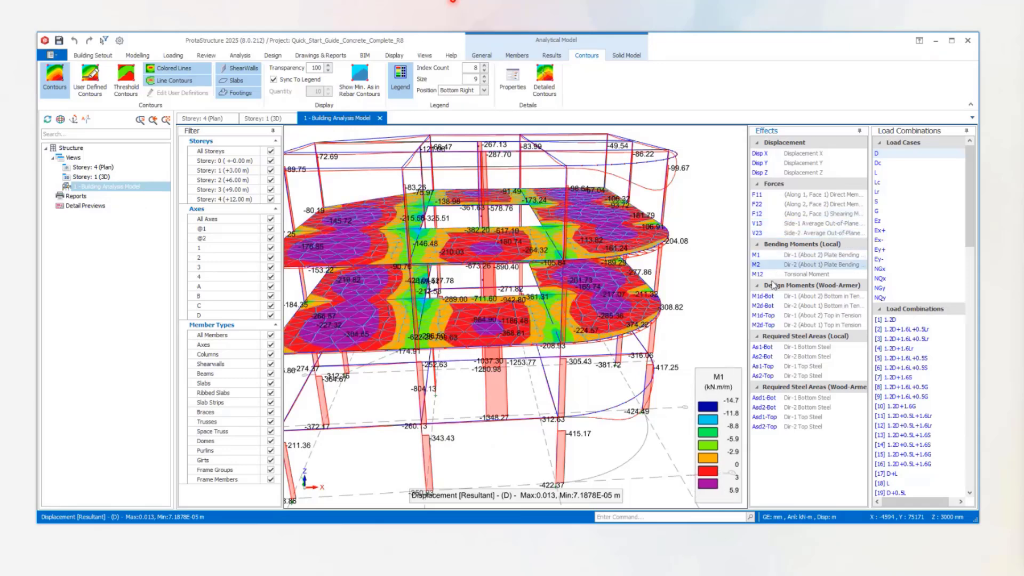
{"action": "left_click", "coordinate": [776, 276]}
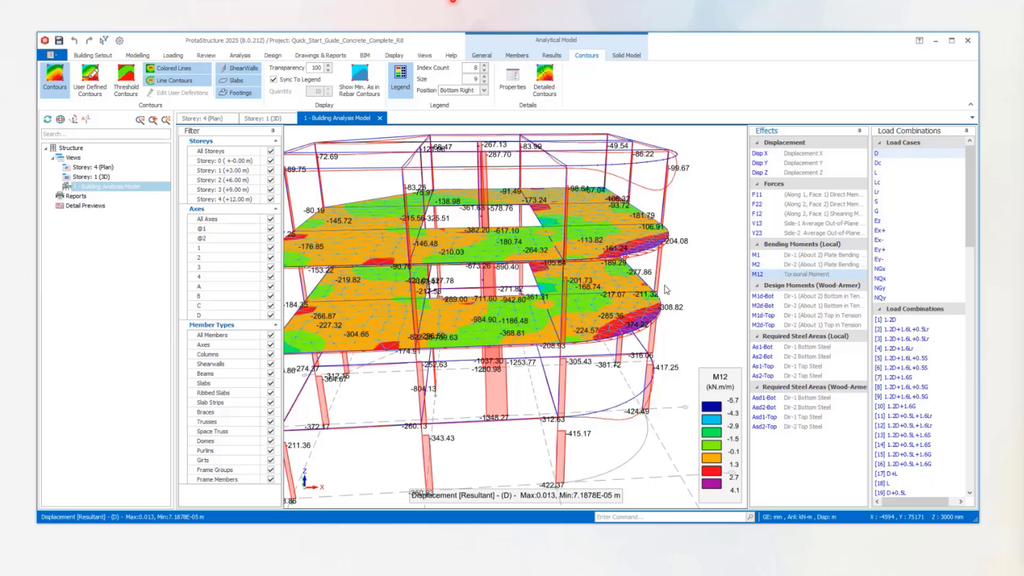
{"action": "scroll", "coordinate": [666, 290], "scroll_direction": "down", "scroll_amount": 3}
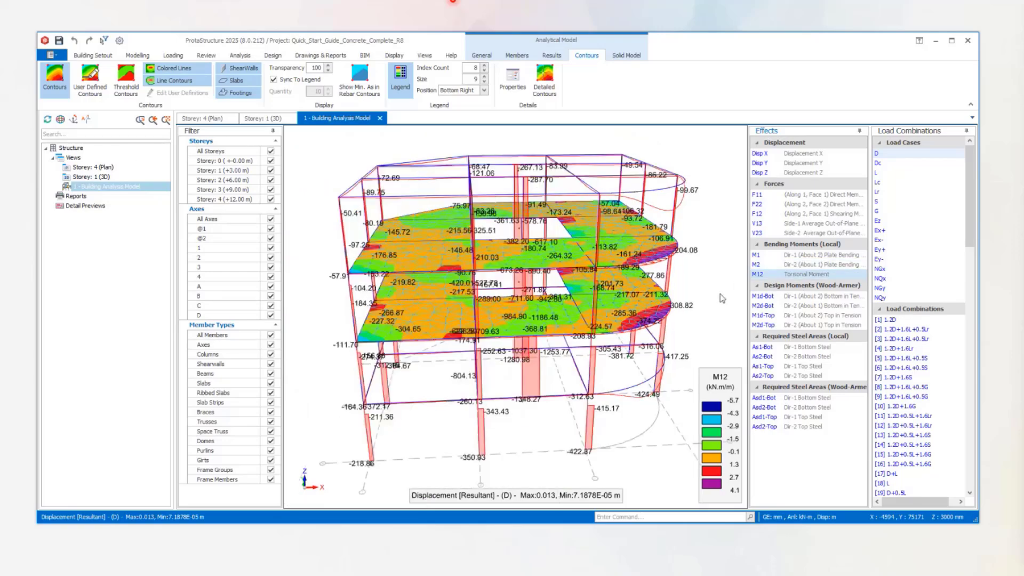
{"action": "middle_click_drag", "start_coordinate": [722, 299], "coordinate": [557, 299]}
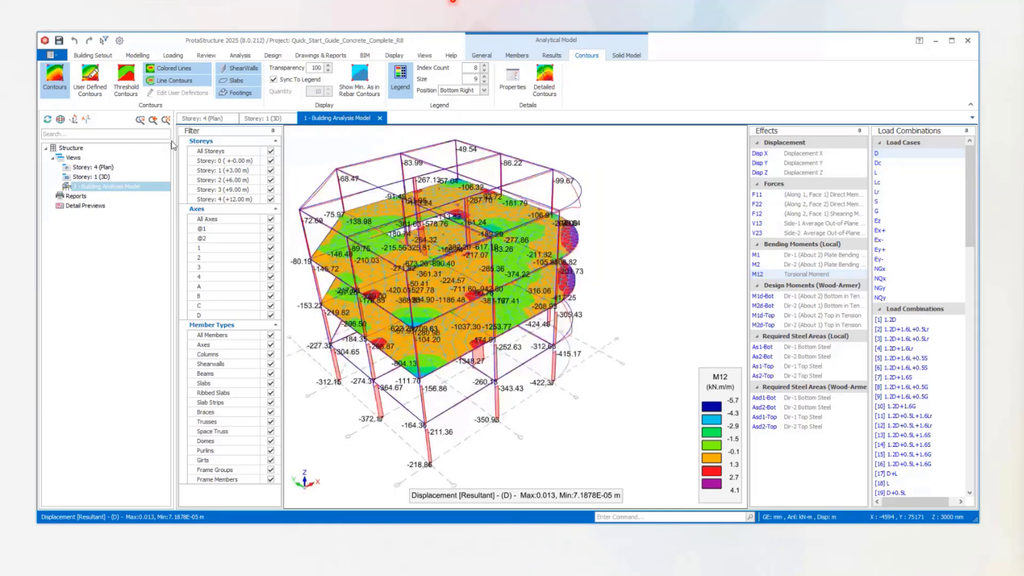
Switch the slabs to user-defined contours for M1d-Top and review the contour levels in the user definitions, closing them without saving.
{"action": "left_click", "coordinate": [89, 79]}
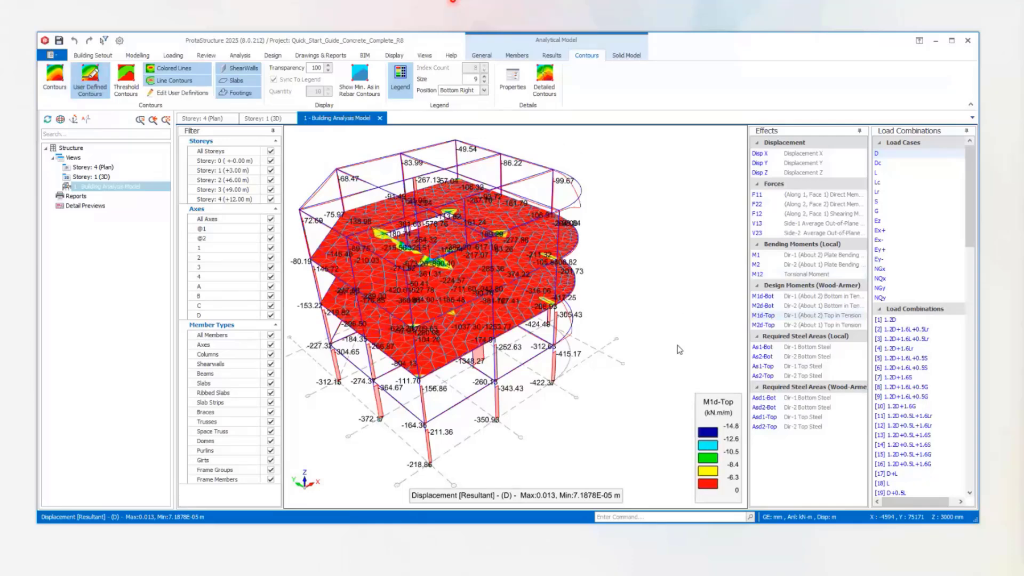
{"action": "left_click", "coordinate": [184, 95]}
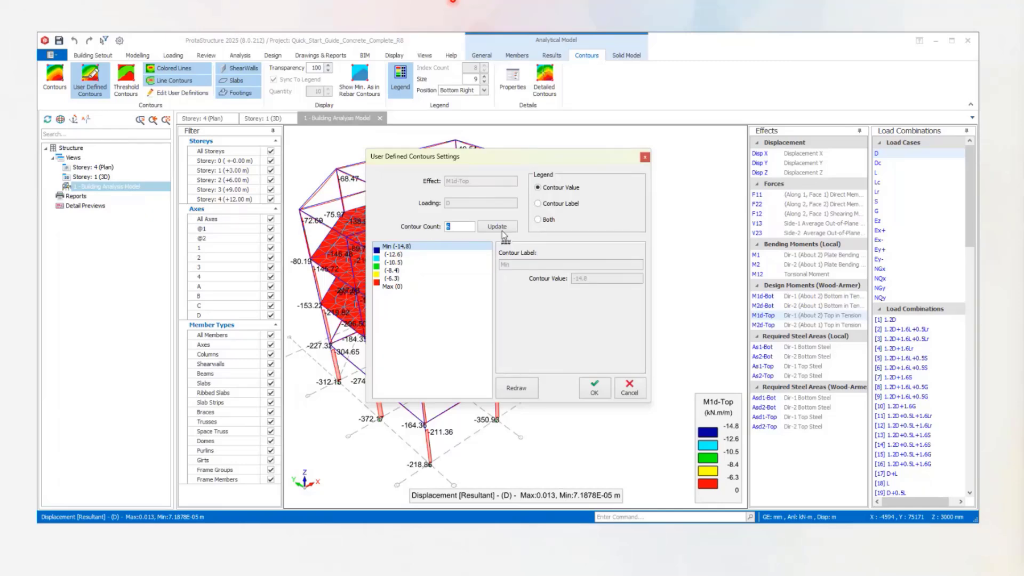
{"action": "left_click", "coordinate": [395, 255]}
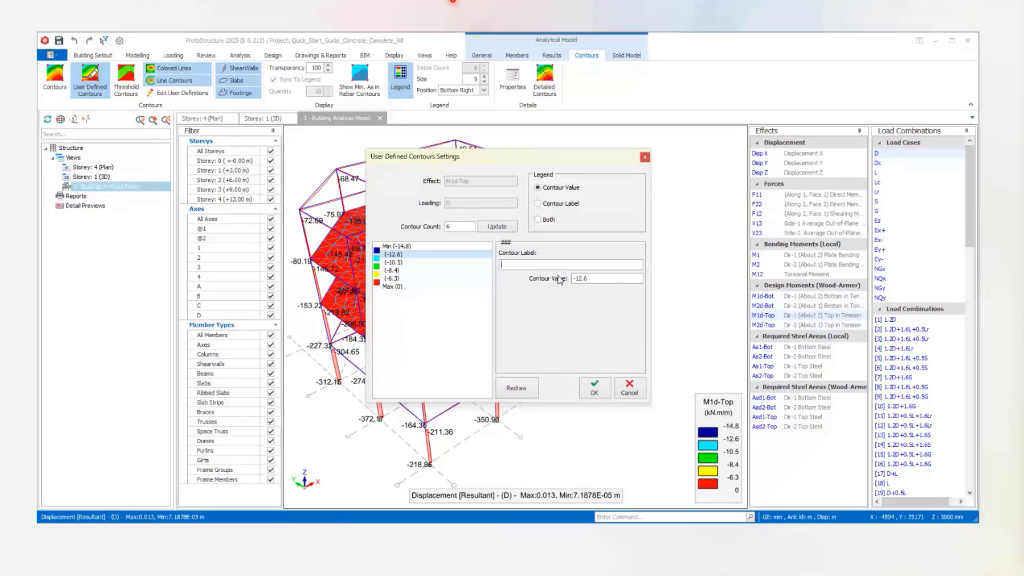
{"action": "left_click", "coordinate": [400, 248]}
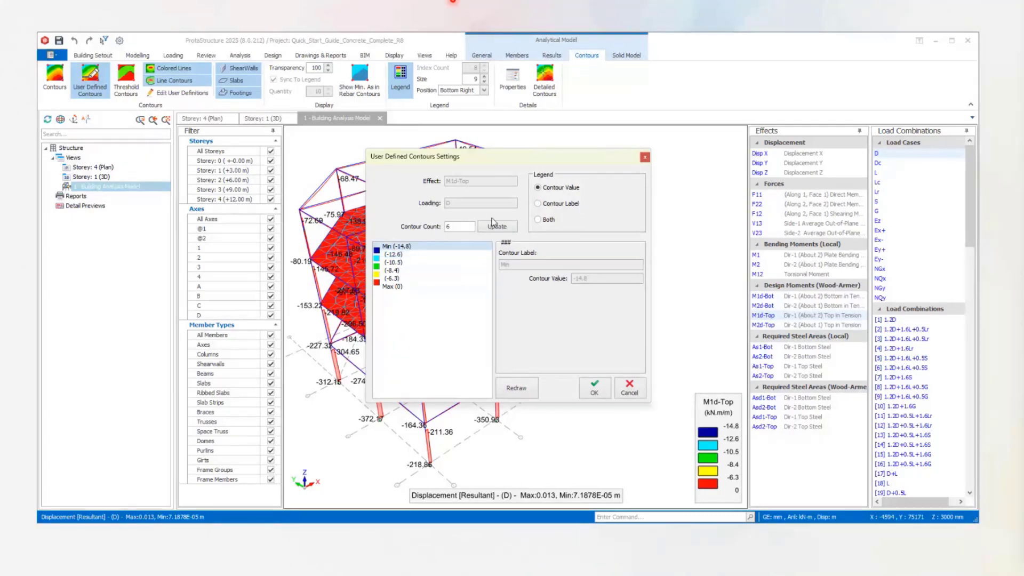
{"action": "left_click", "coordinate": [393, 263]}
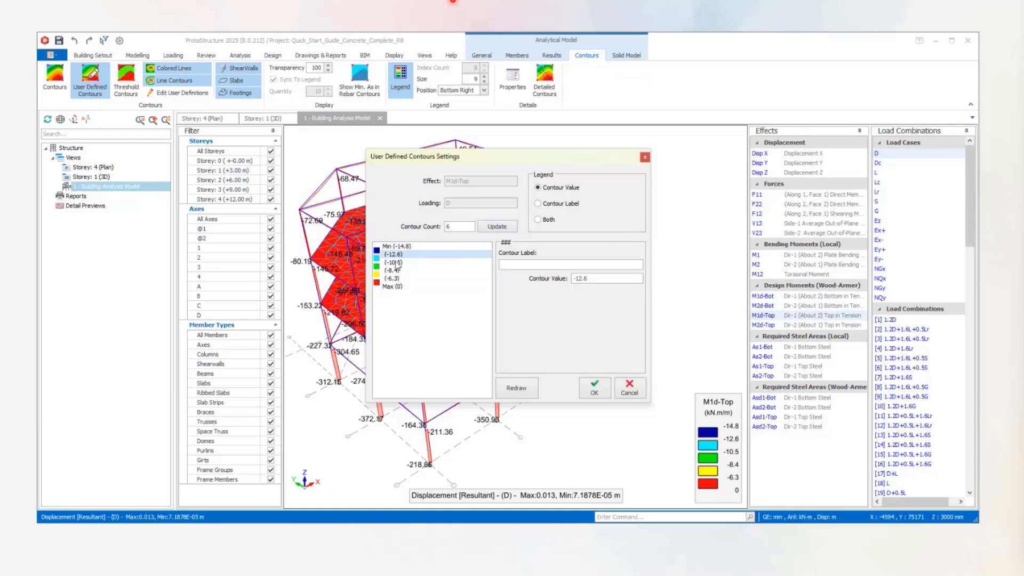
{"action": "left_click", "coordinate": [395, 278]}
{"action": "left_click", "coordinate": [393, 287]}
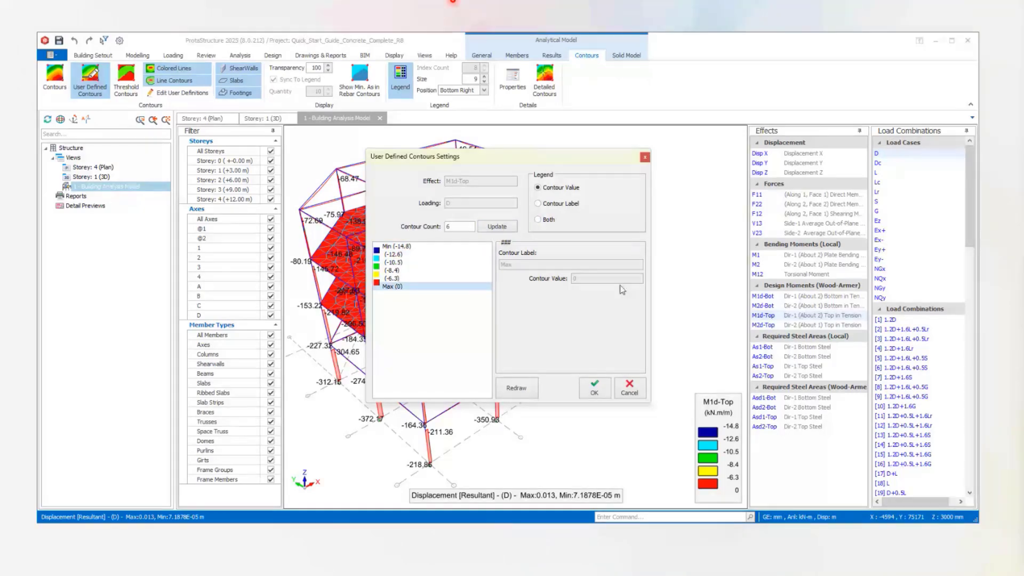
{"action": "left_click", "coordinate": [629, 387]}
Compare the slabs' required bottom steel contours for direction 1, showing the local As1-Bot and the Wood-Armer Asd1-Bot.
{"action": "left_click", "coordinate": [764, 398]}
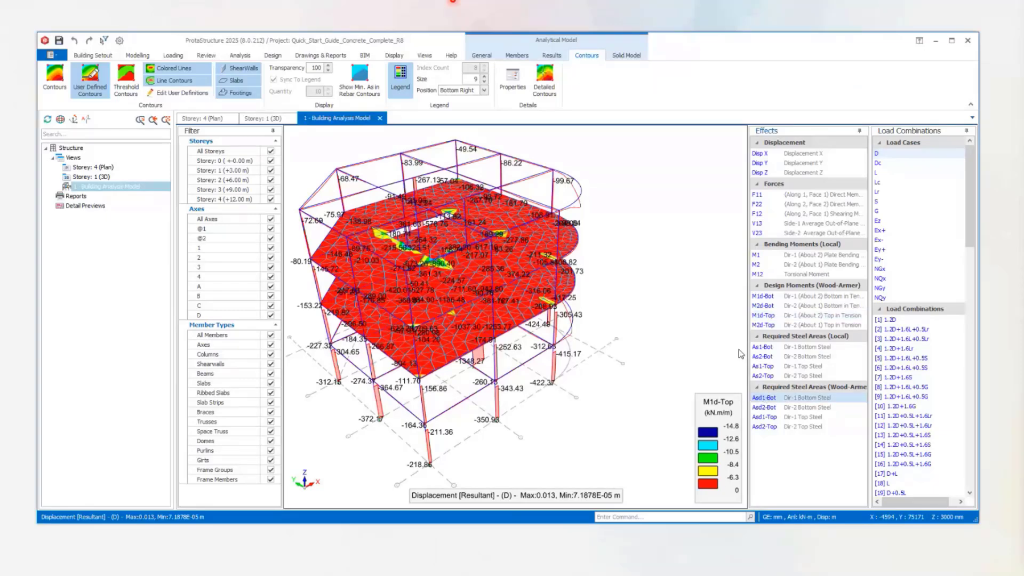
{"action": "left_click", "coordinate": [764, 347]}
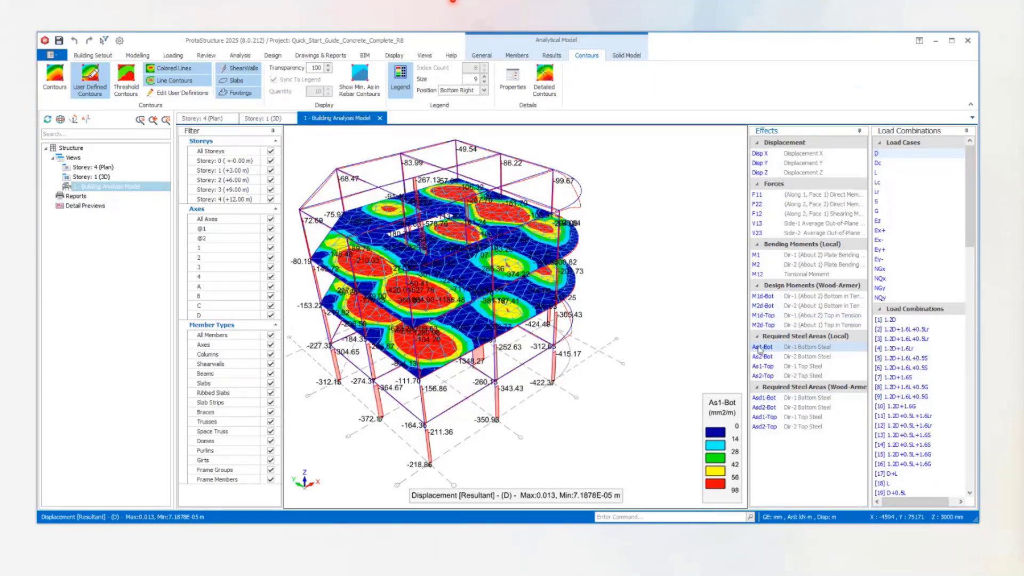
{"action": "mouse_move", "coordinate": [694, 359]}
{"action": "middle_mouse_down"}
{"action": "mouse_move", "coordinate": [650, 304]}
{"action": "mouse_move", "coordinate": [676, 365]}
{"action": "middle_mouse_up"}
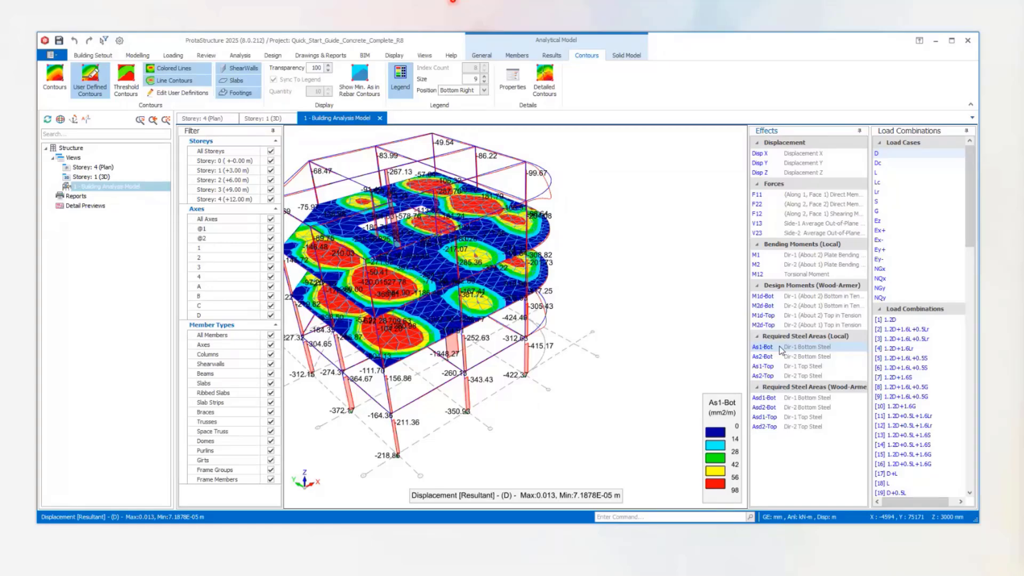
{"action": "left_click", "coordinate": [782, 397]}
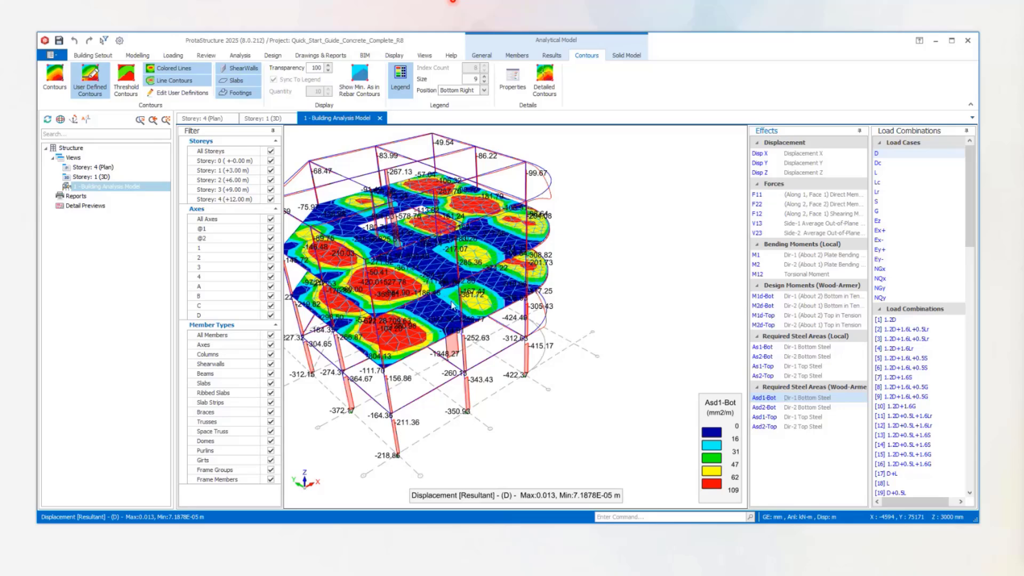
Examine the Asd1-Bot steel area contours on the Storey 2 and 3 slabs up close and from several sides.
{"action": "scroll", "coordinate": [452, 305], "scroll_direction": "down", "scroll_amount": 1}
{"action": "middle_click_drag", "start_coordinate": [469, 341], "coordinate": [588, 334]}
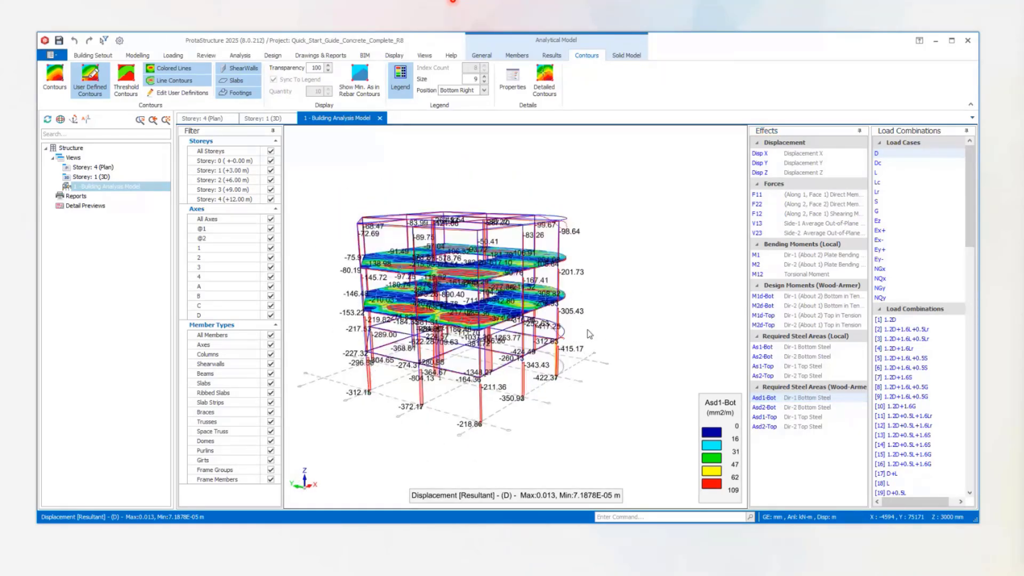
{"action": "scroll", "coordinate": [535, 306], "scroll_direction": "up", "scroll_amount": 5}
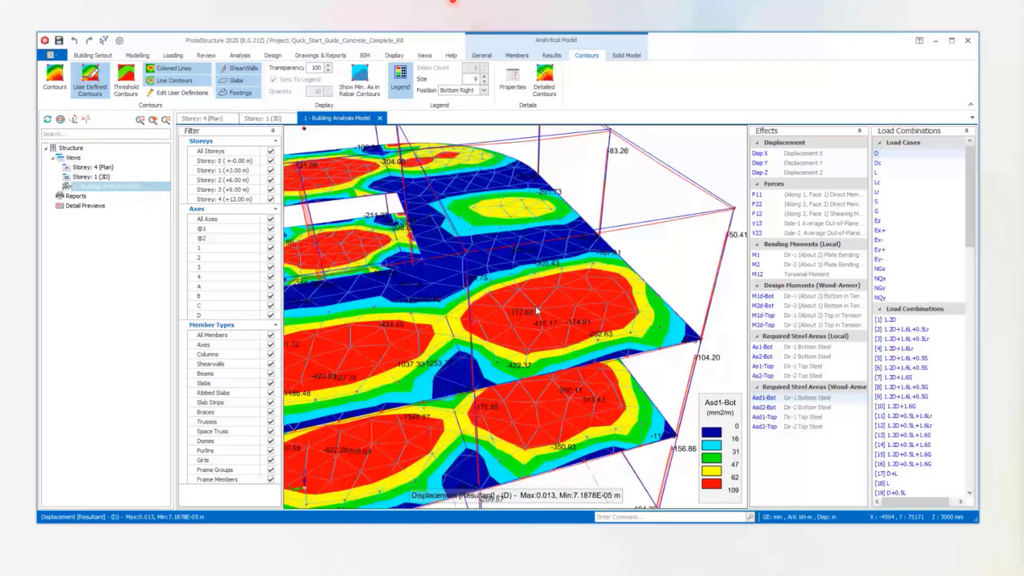
{"action": "middle_click_drag", "start_coordinate": [538, 309], "coordinate": [591, 239]}
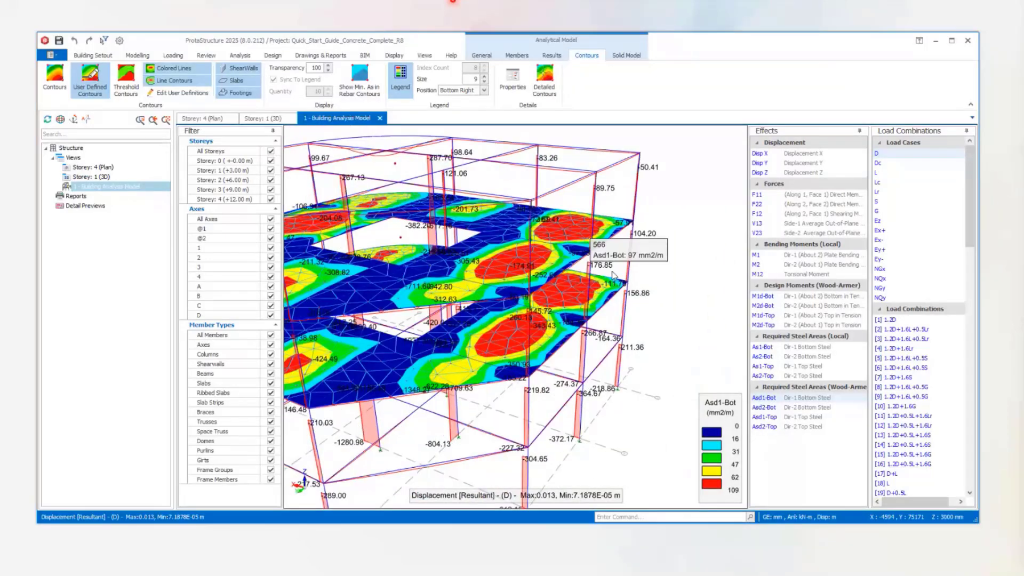
{"action": "scroll", "coordinate": [560, 276], "scroll_direction": "up", "scroll_amount": 2}
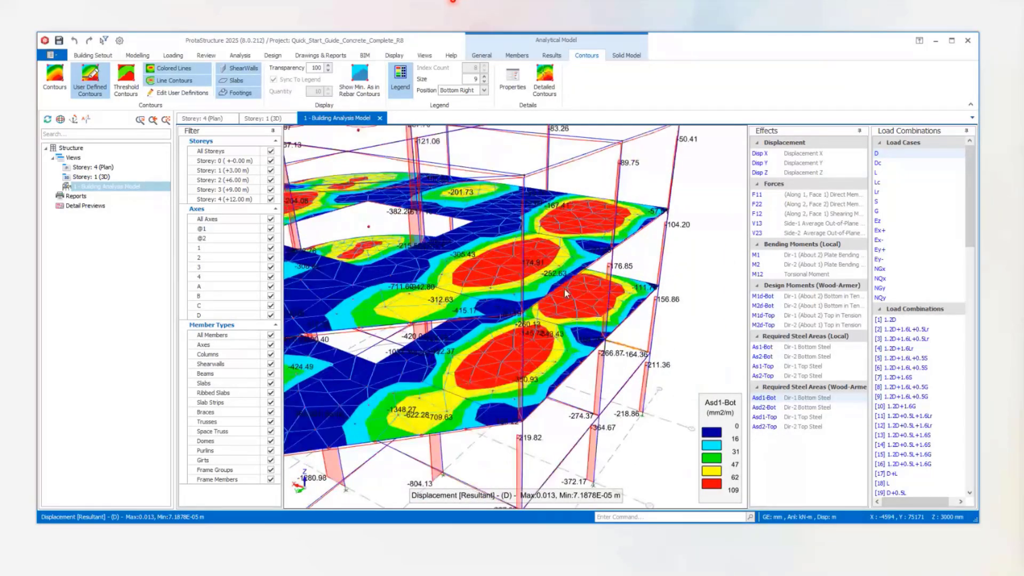
{"action": "scroll", "coordinate": [564, 289], "scroll_direction": "down", "scroll_amount": 2}
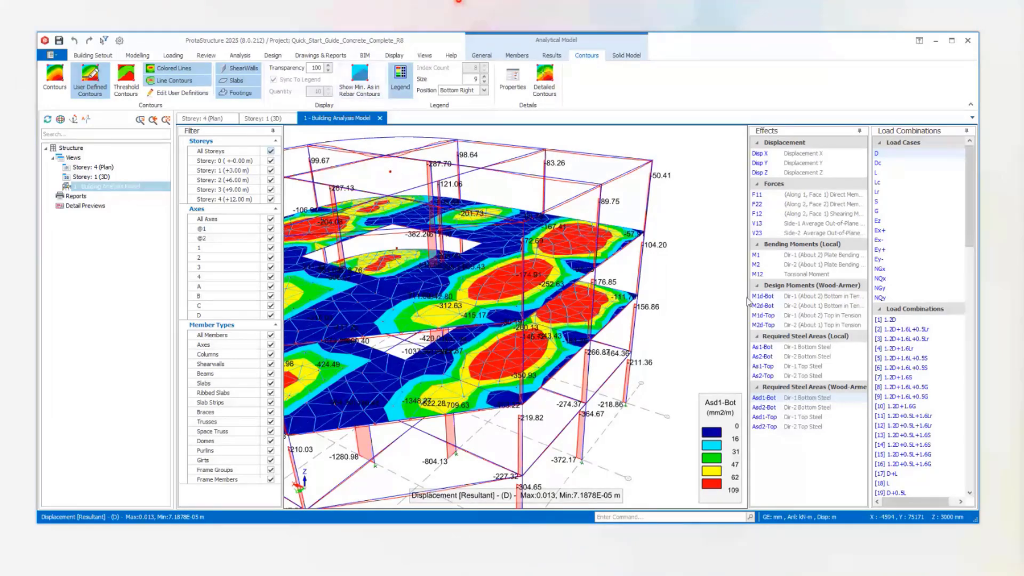
{"action": "scroll", "coordinate": [679, 268], "scroll_direction": "down", "scroll_amount": 2}
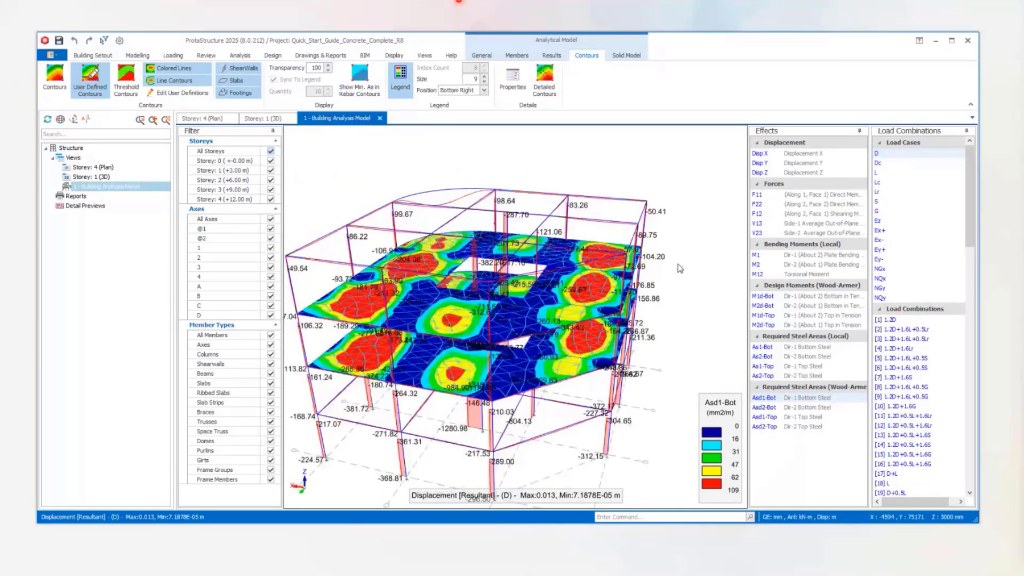
{"action": "middle_click_drag", "start_coordinate": [680, 268], "coordinate": [779, 250]}
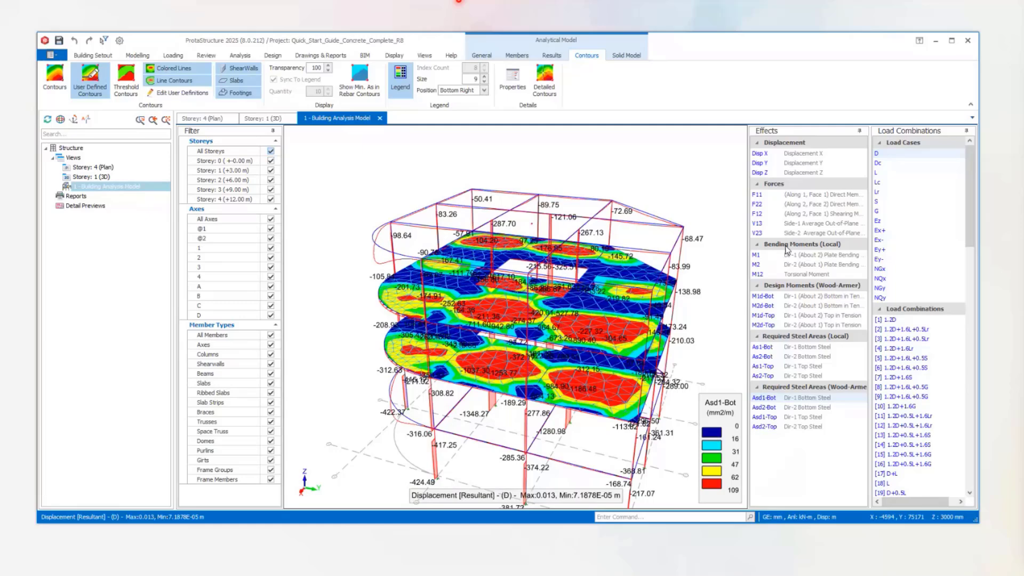
Switch the results to load case Ex+ and turn off the user-defined slab contours.
{"action": "left_click", "coordinate": [885, 231]}
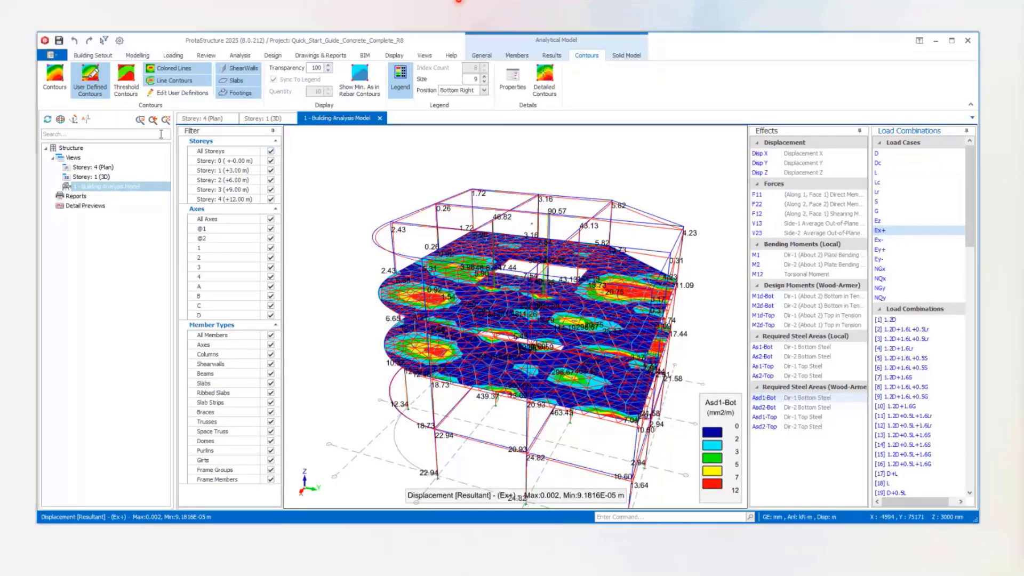
{"action": "left_click", "coordinate": [553, 56]}
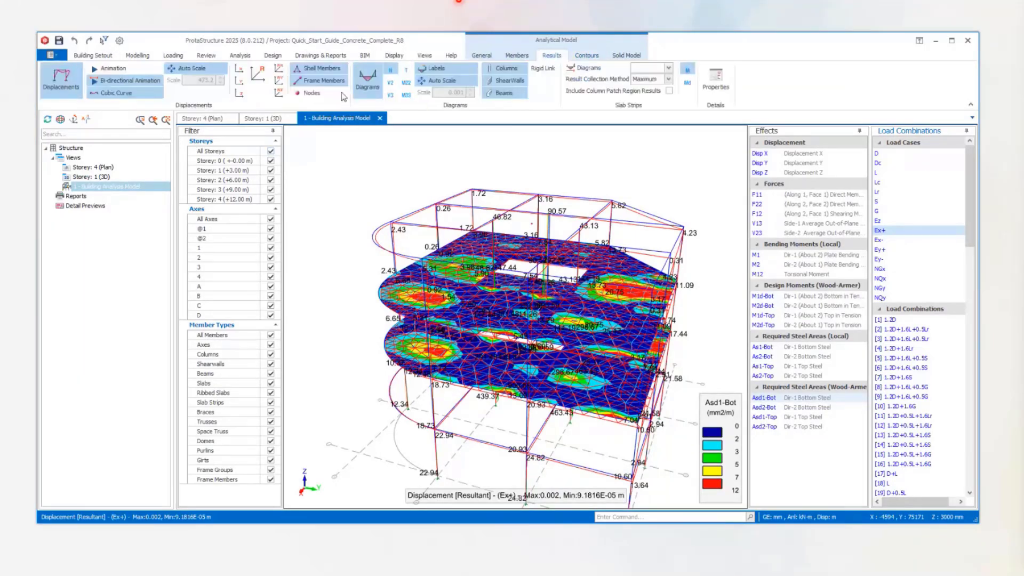
{"action": "left_click", "coordinate": [577, 57]}
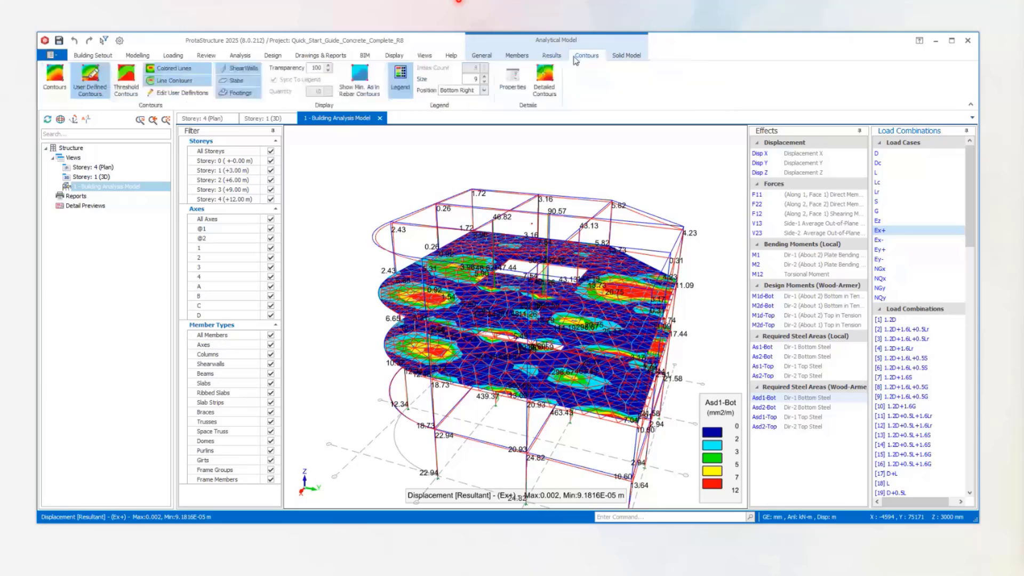
{"action": "left_click", "coordinate": [78, 83]}
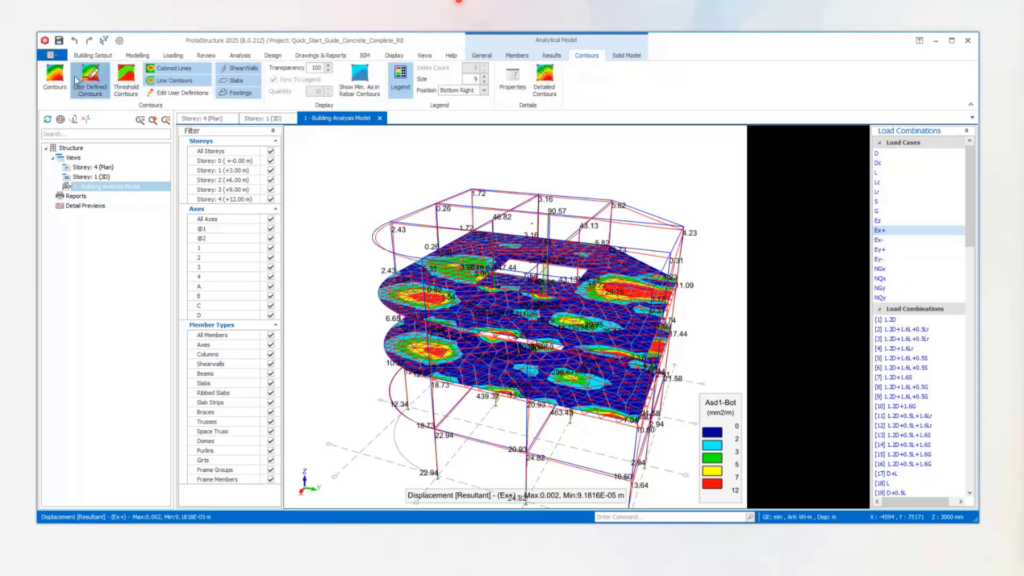
Show the M33 moment diagrams on the frame members and inspect them at the base of the shear walls.
{"action": "left_click", "coordinate": [552, 56]}
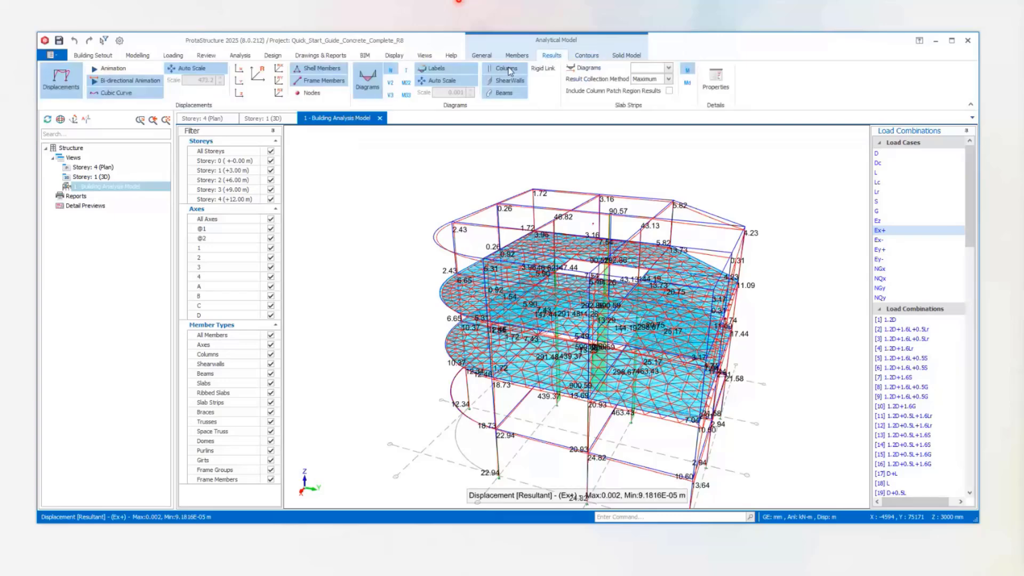
{"action": "left_click", "coordinate": [406, 97]}
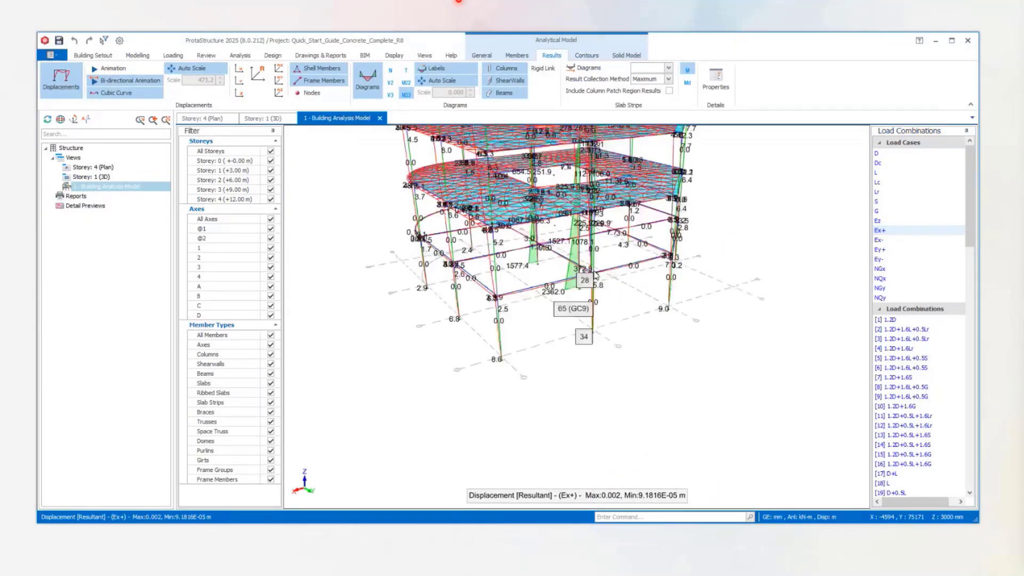
{"action": "mouse_move", "coordinate": [592, 278]}
{"action": "middle_mouse_down"}
{"action": "mouse_move", "coordinate": [540, 243]}
{"action": "mouse_move", "coordinate": [595, 269]}
{"action": "middle_mouse_up"}
{"action": "scroll", "coordinate": [593, 232], "scroll_direction": "up", "scroll_amount": 4}
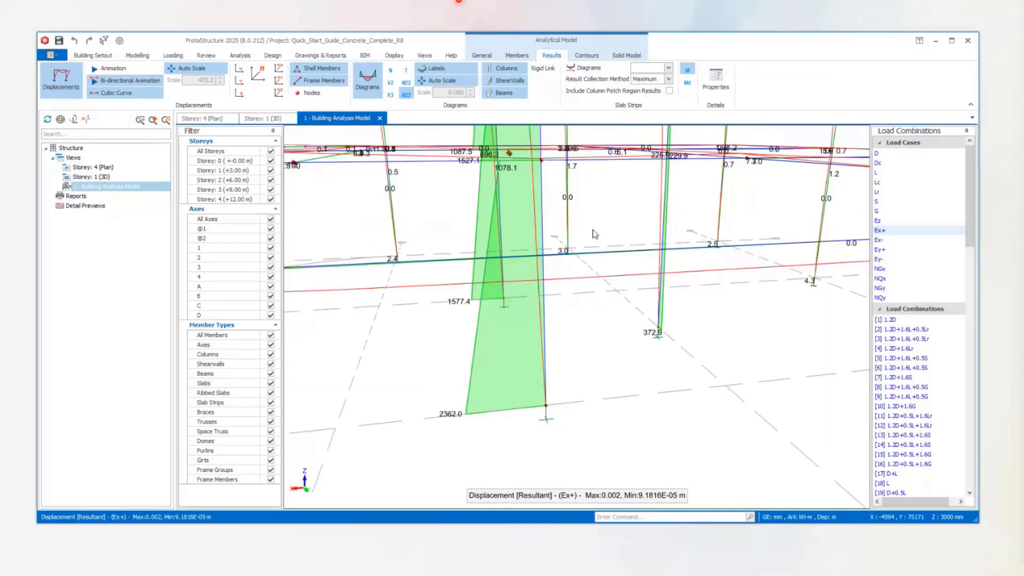
{"action": "scroll", "coordinate": [593, 229], "scroll_direction": "down", "scroll_amount": 1}
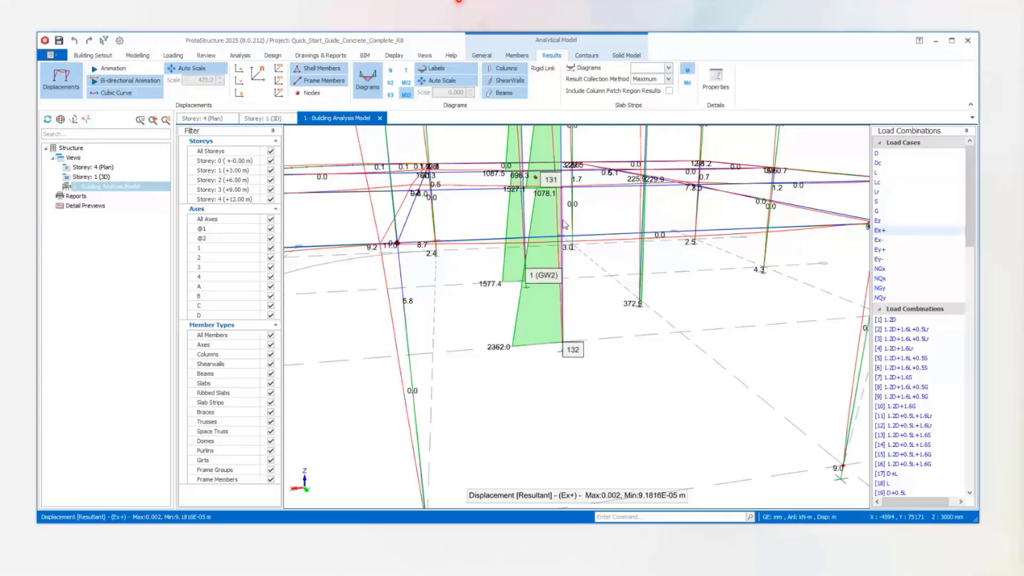
Open the detailed diagram of shear wall GW2 at Storey 1 and limit it to the M22 and M33 moments.
{"action": "right_click", "coordinate": [564, 224]}
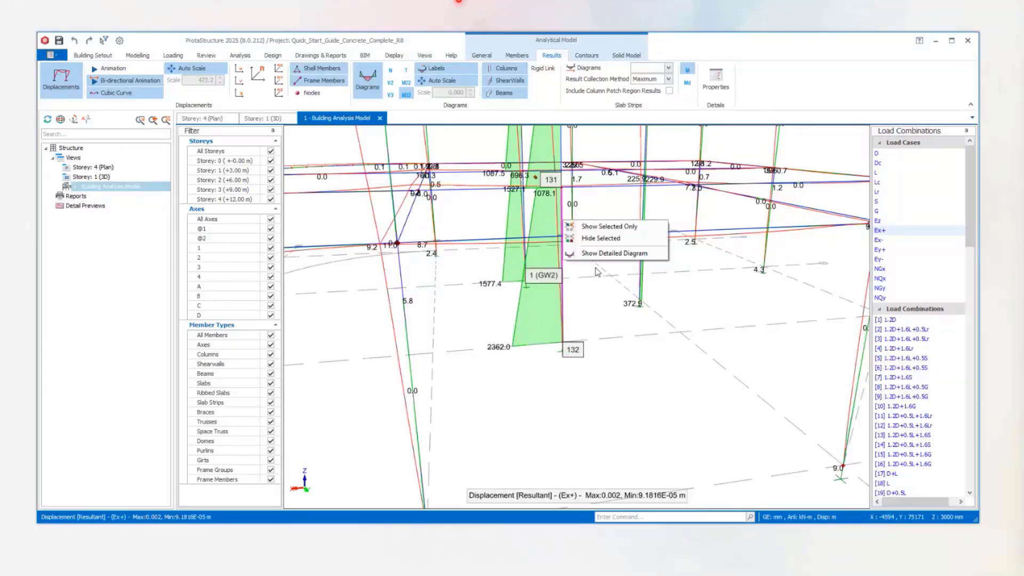
{"action": "left_click", "coordinate": [615, 254]}
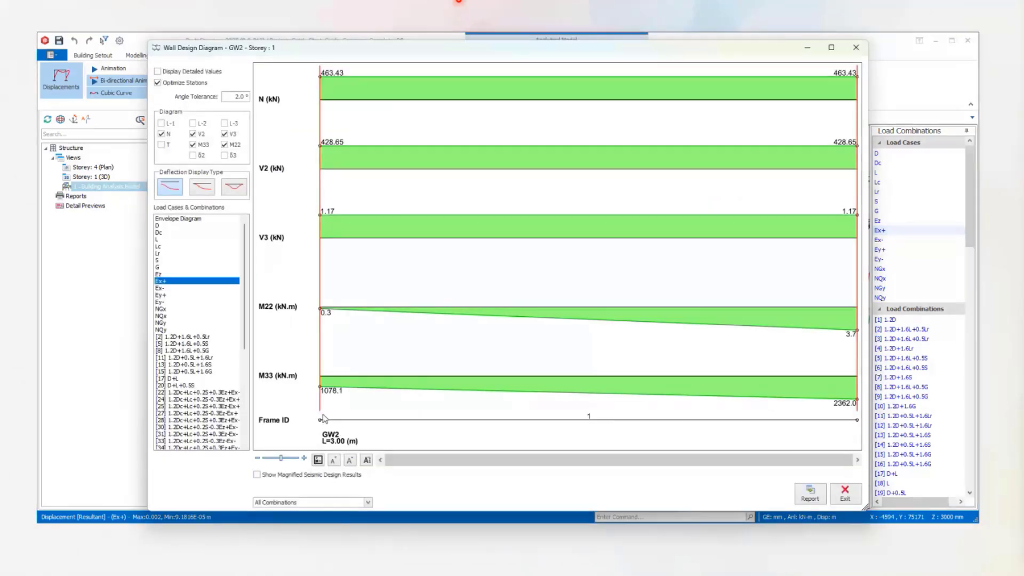
{"action": "left_click", "coordinate": [258, 475]}
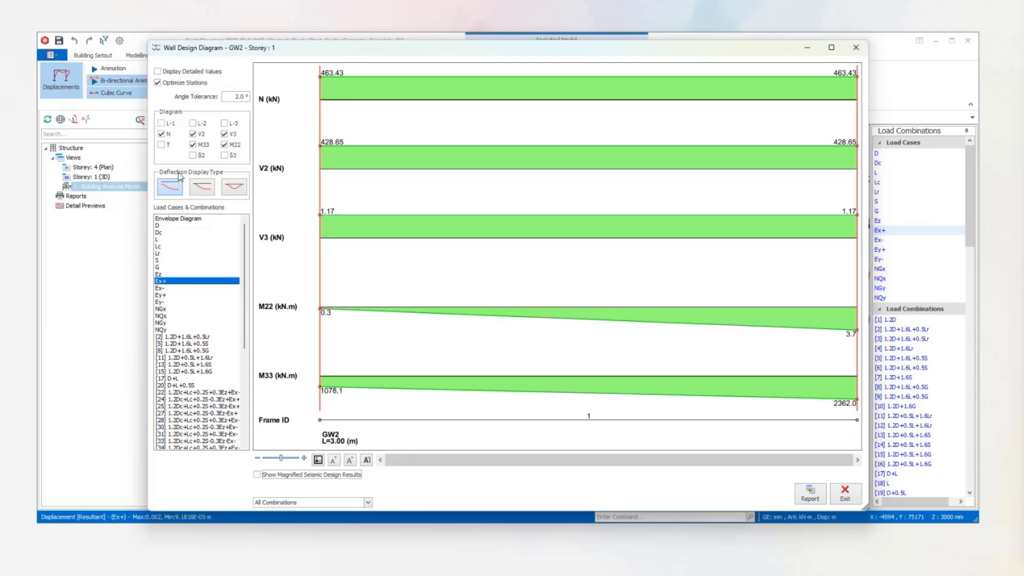
{"action": "left_click", "coordinate": [161, 134]}
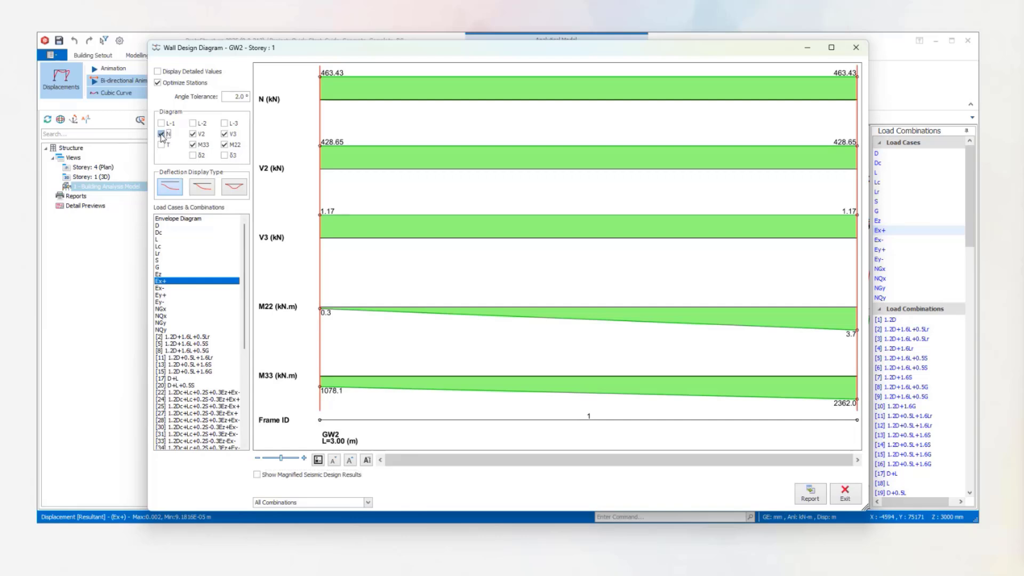
{"action": "left_click", "coordinate": [193, 134]}
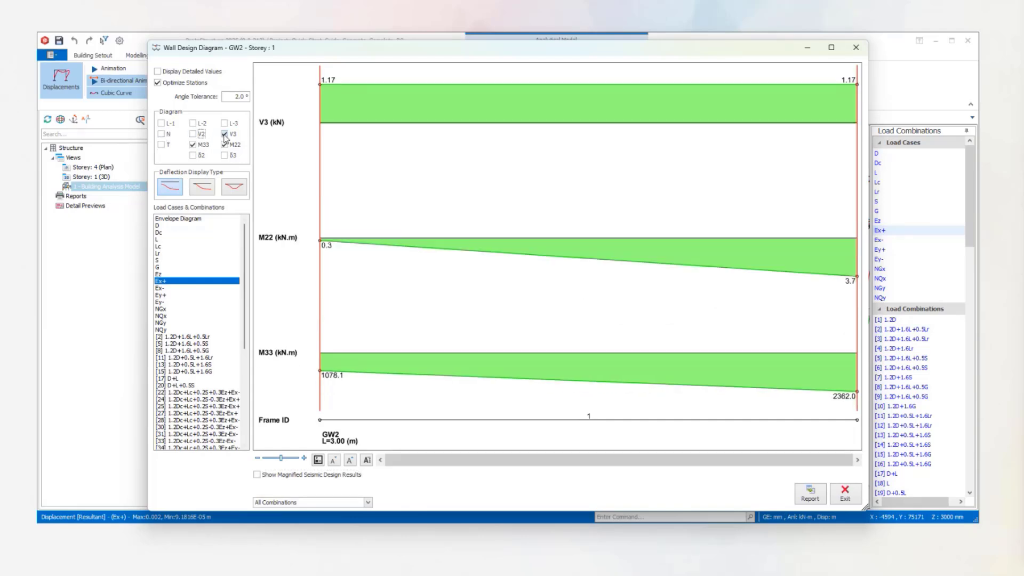
{"action": "left_click", "coordinate": [224, 134]}
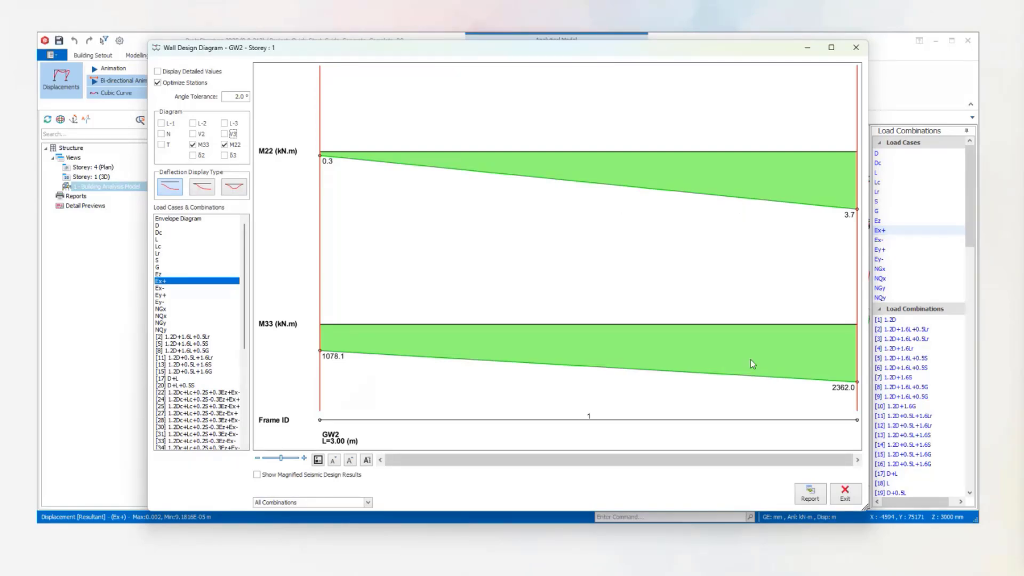
Compare the GW2 moments with and without the magnified seismic design results, and close the wall diagram.
{"action": "left_click", "coordinate": [258, 474]}
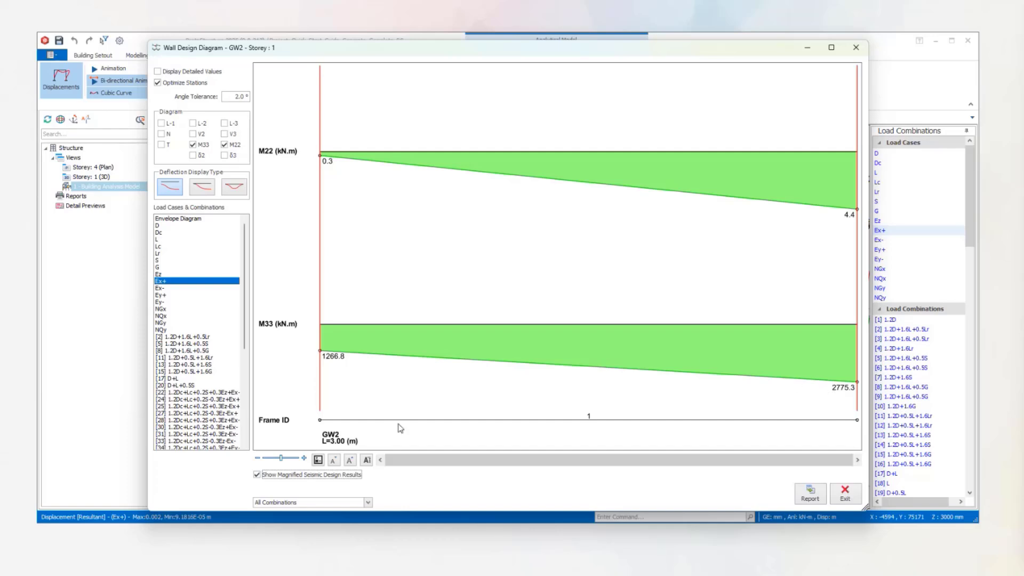
{"action": "left_click", "coordinate": [258, 475]}
{"action": "left_click", "coordinate": [854, 500]}
{"action": "scroll", "coordinate": [534, 323], "scroll_direction": "down", "scroll_amount": 3}
{"action": "scroll", "coordinate": [576, 275], "scroll_direction": "up", "scroll_amount": 2}
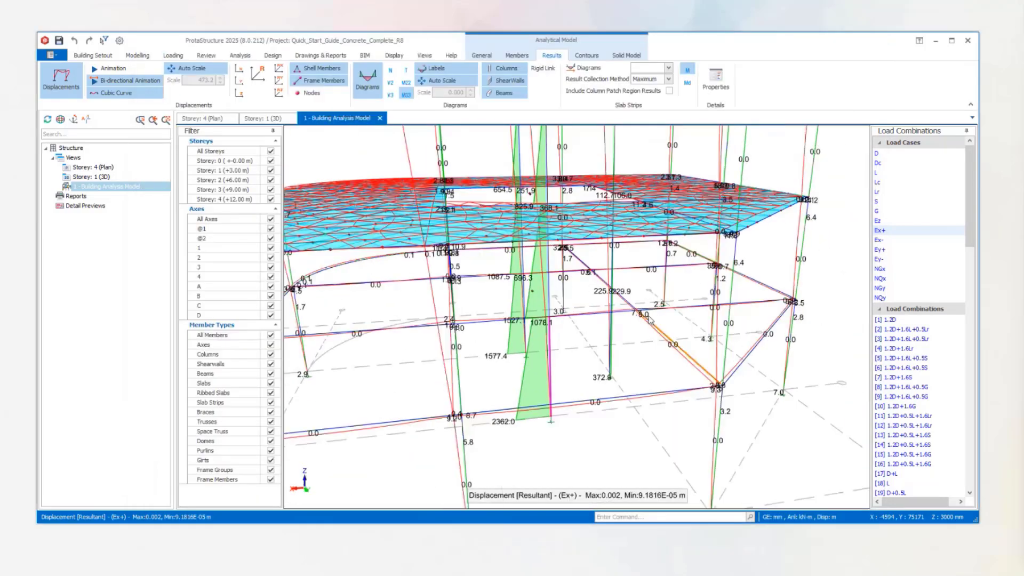
{"action": "middle_click_drag", "start_coordinate": [649, 321], "coordinate": [597, 300]}
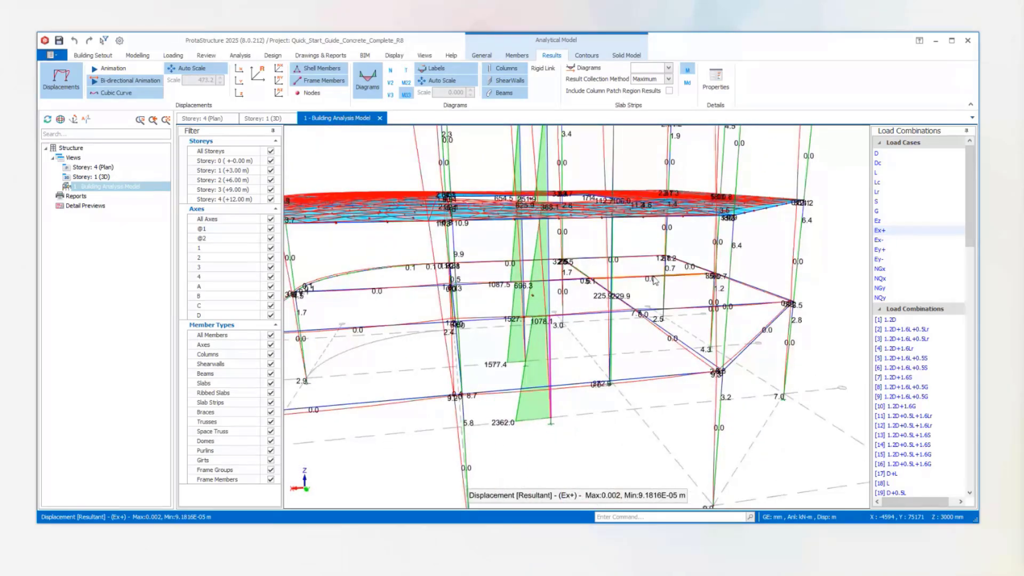
{"action": "scroll", "coordinate": [628, 266], "scroll_direction": "down", "scroll_amount": 1}
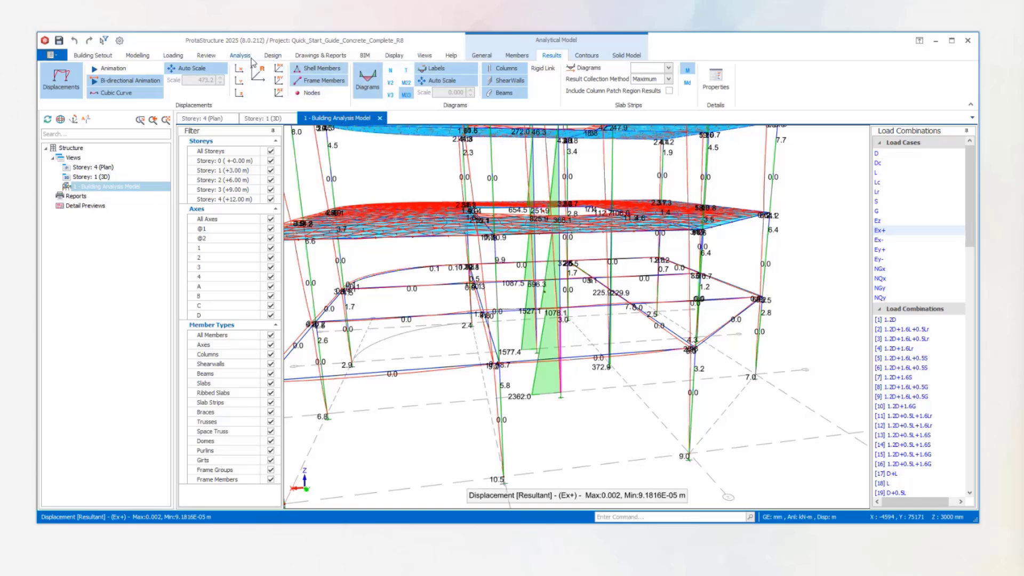
Close the building analysis model view and review the NSR-10 A seismic parameters and response spectrum, leaving them unchanged.
{"action": "left_click", "coordinate": [178, 55]}
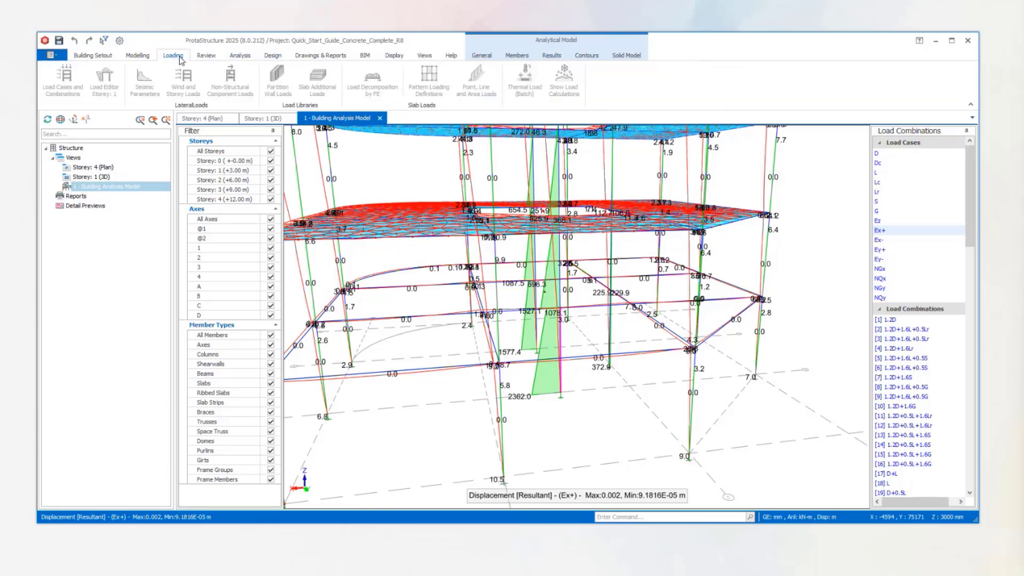
{"action": "left_click", "coordinate": [380, 118]}
{"action": "left_click", "coordinate": [158, 89]}
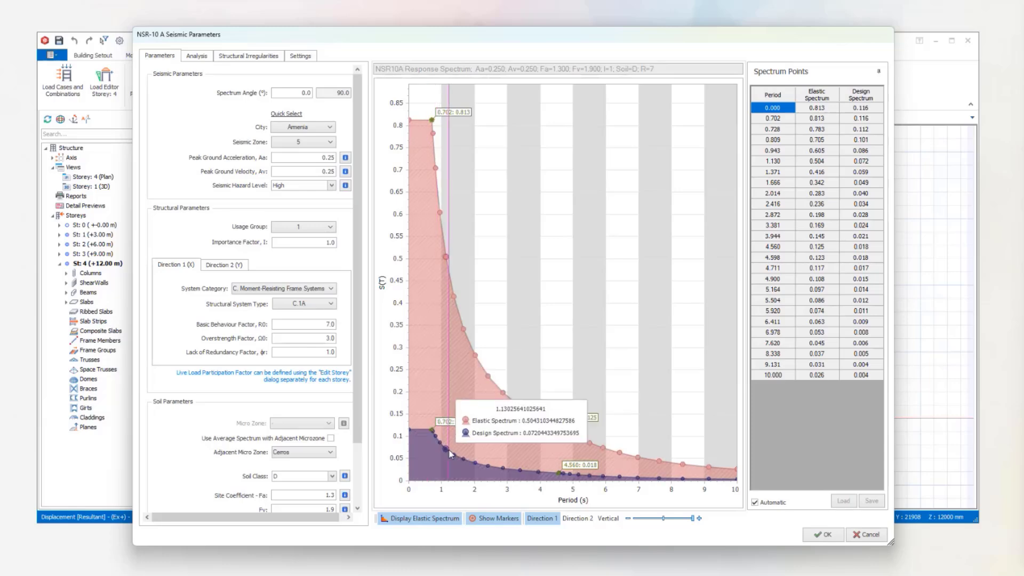
{"action": "left_click", "coordinate": [866, 535]}
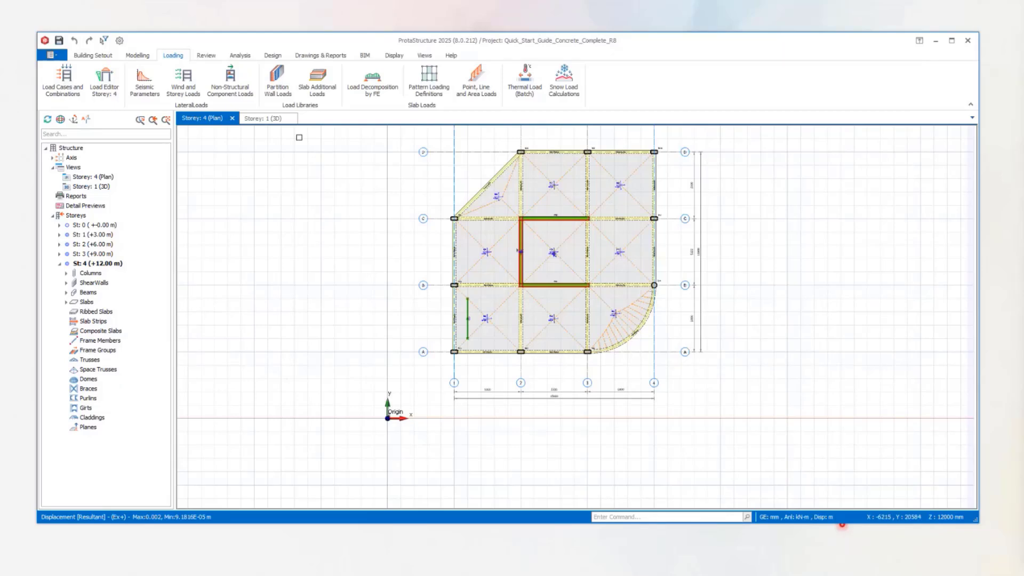
Reopen the building analysis model and inspect the axial force diagrams at the base of shear wall GW1 for load case D.
{"action": "left_click", "coordinate": [425, 56]}
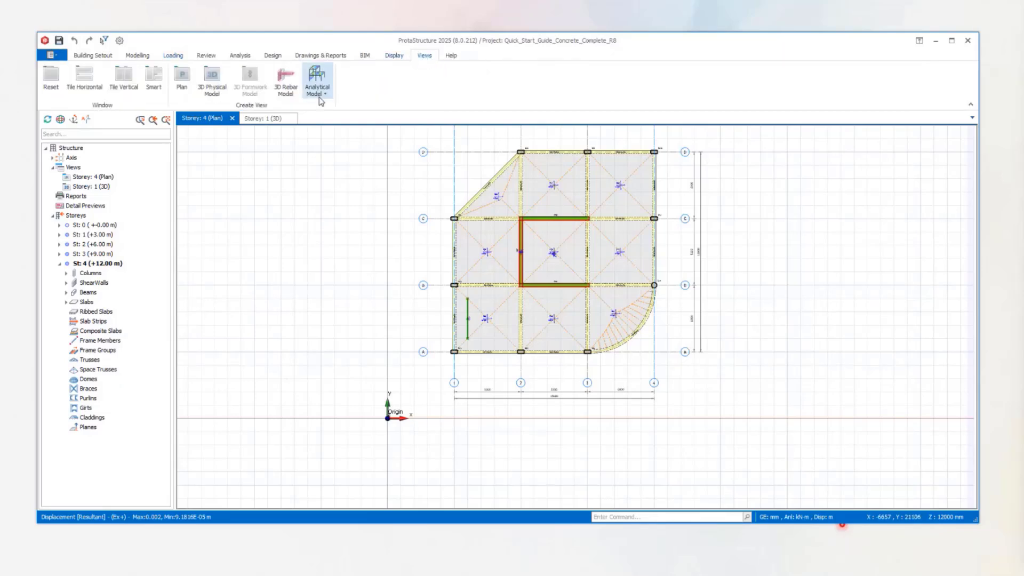
{"action": "left_click", "coordinate": [320, 100]}
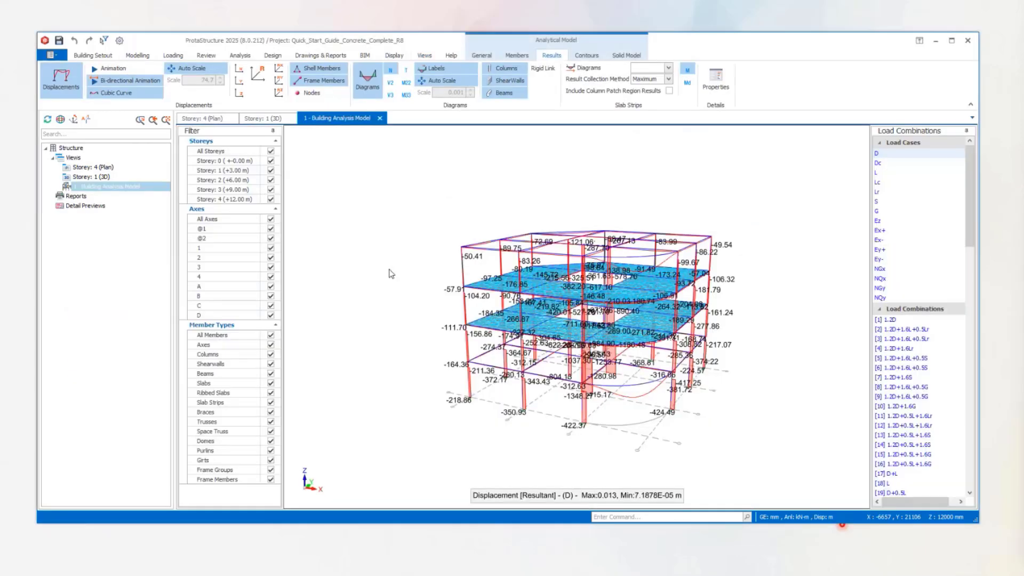
{"action": "scroll", "coordinate": [676, 359], "scroll_direction": "up", "scroll_amount": 5}
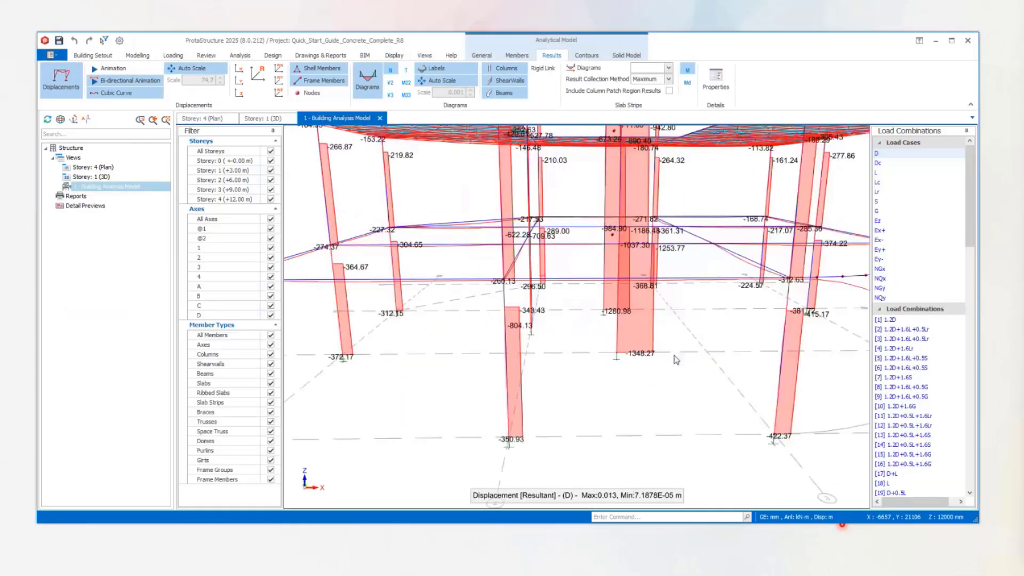
{"action": "scroll", "coordinate": [676, 359], "scroll_direction": "down", "scroll_amount": 5}
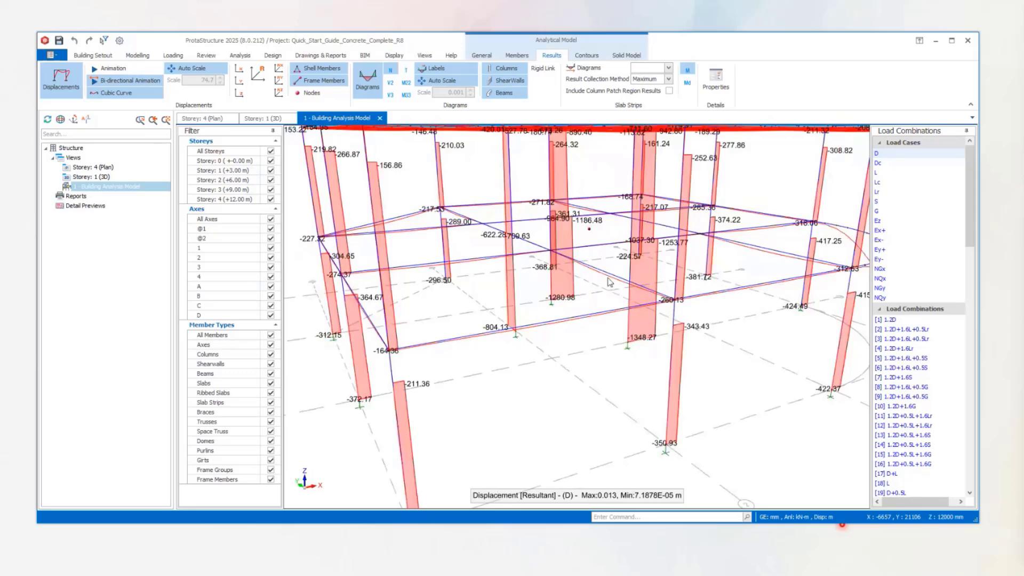
{"action": "middle_click_drag", "start_coordinate": [610, 282], "coordinate": [594, 360]}
{"action": "left_click", "coordinate": [607, 400]}
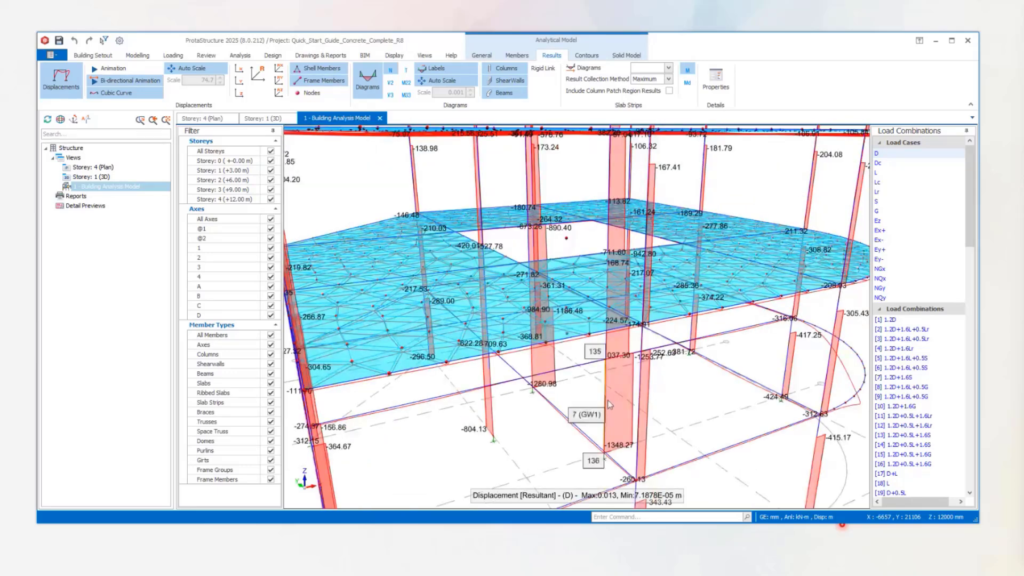
{"action": "right_click", "coordinate": [606, 400]}
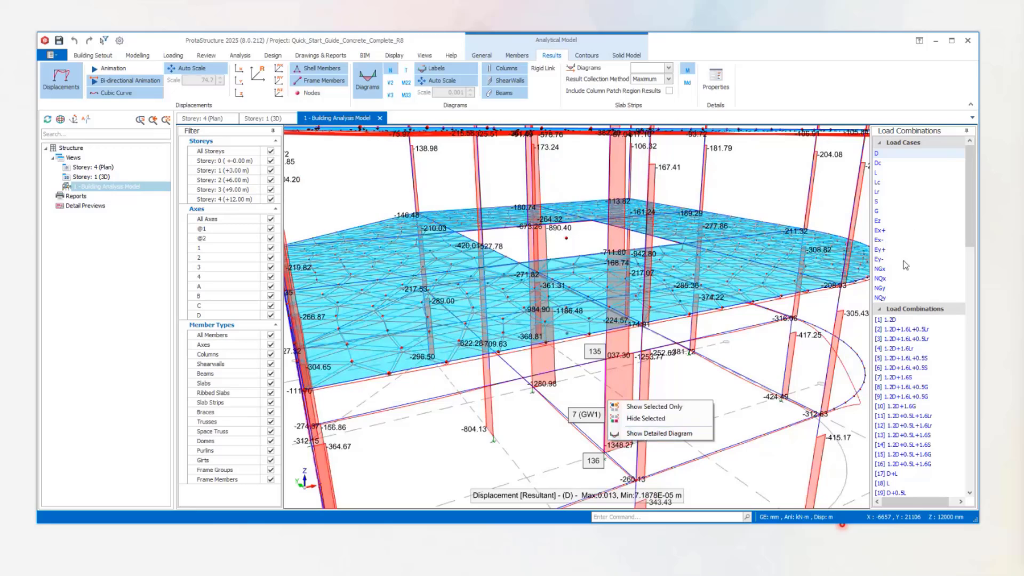
Switch the results to load case Ex+ and show the M33 moment diagrams on the frame members.
{"action": "left_click", "coordinate": [886, 241]}
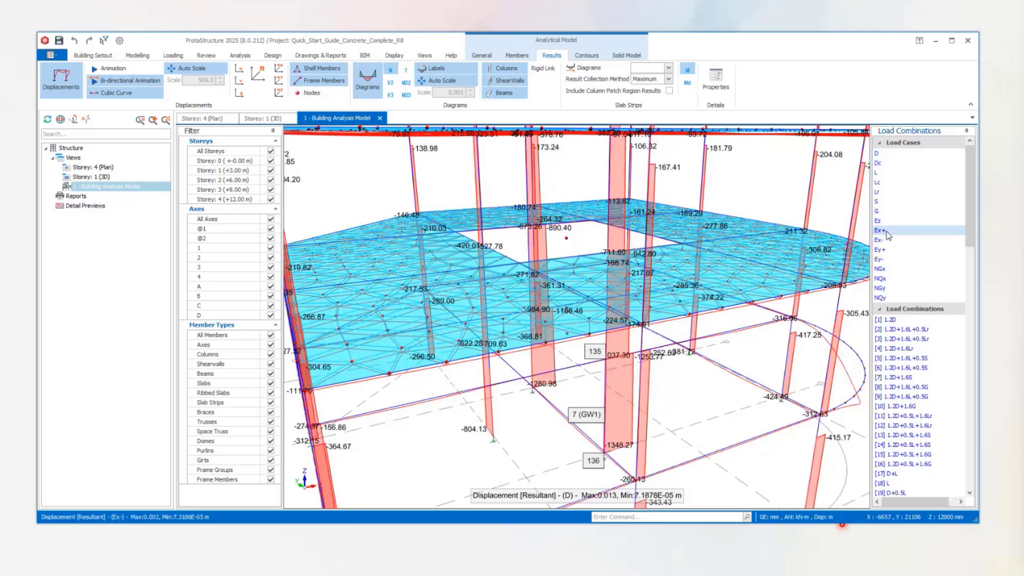
{"action": "left_click", "coordinate": [886, 230]}
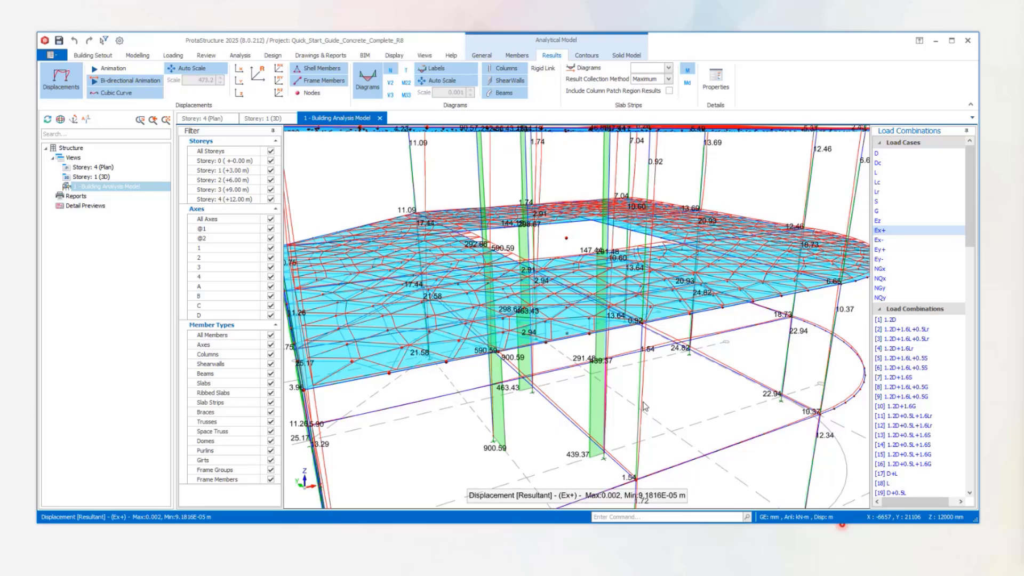
{"action": "middle_click_drag", "start_coordinate": [644, 407], "coordinate": [685, 379]}
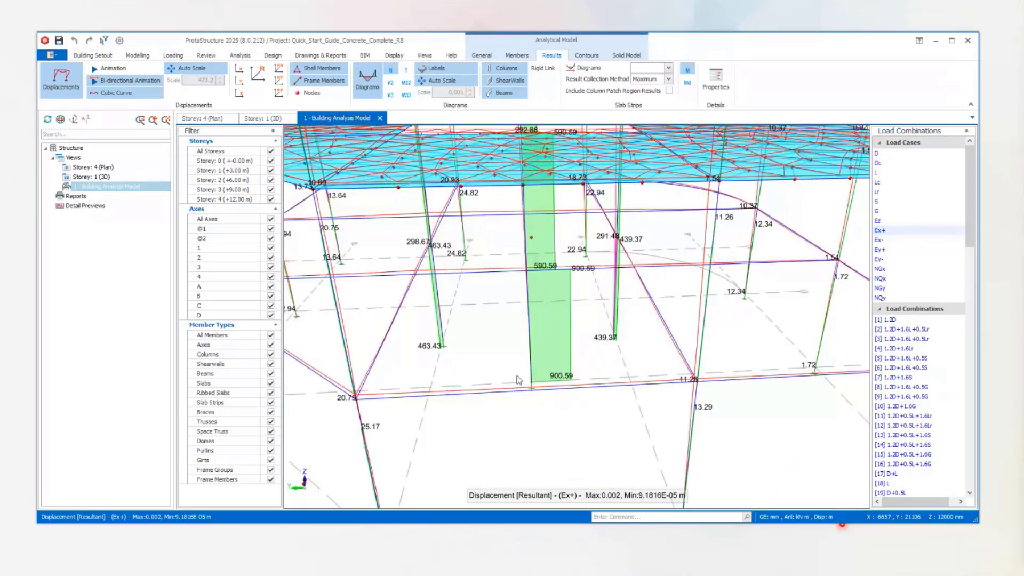
{"action": "left_click", "coordinate": [407, 94]}
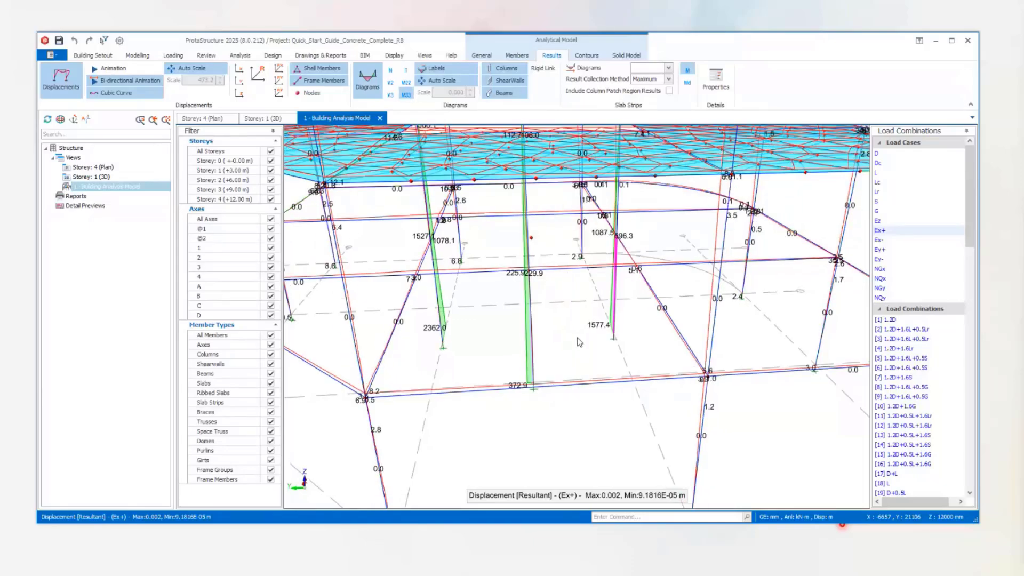
Open the detailed diagram of shear wall GW2 at Storey 1, compare results with and without magnified seismic design values, and close it.
{"action": "middle_click_drag", "start_coordinate": [579, 341], "coordinate": [692, 327]}
{"action": "right_click", "coordinate": [588, 374]}
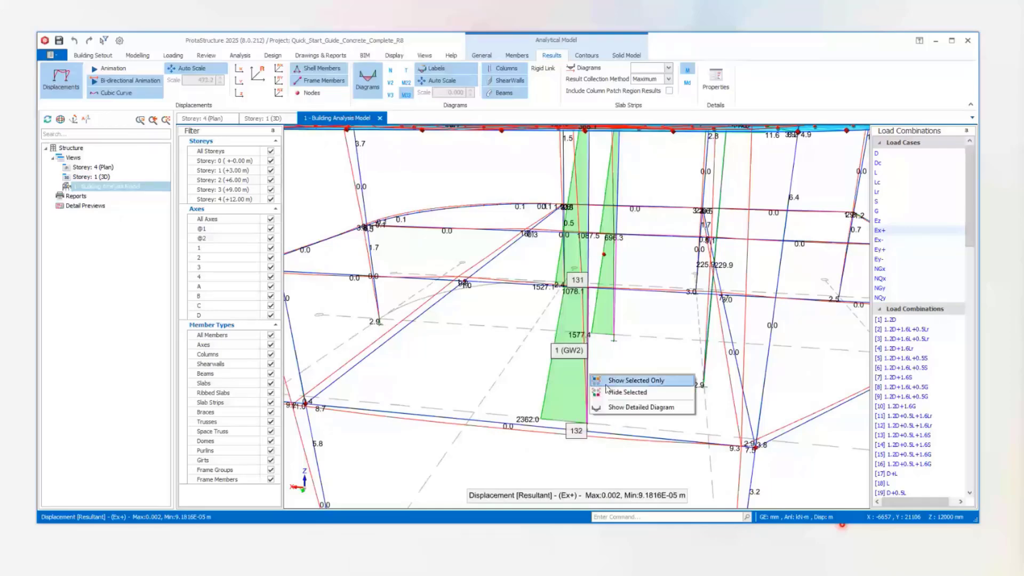
{"action": "left_click", "coordinate": [621, 406]}
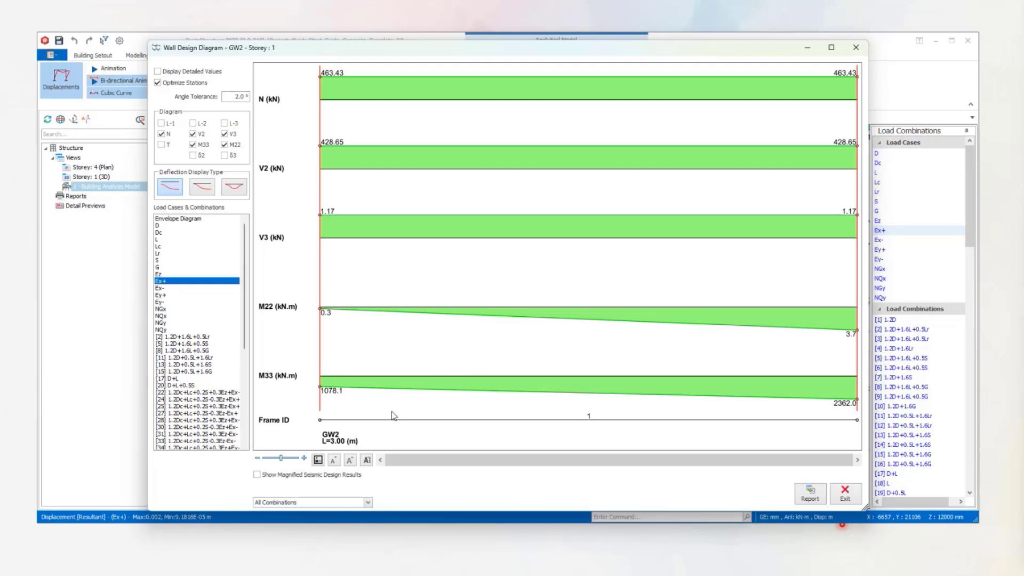
{"action": "left_click", "coordinate": [257, 475]}
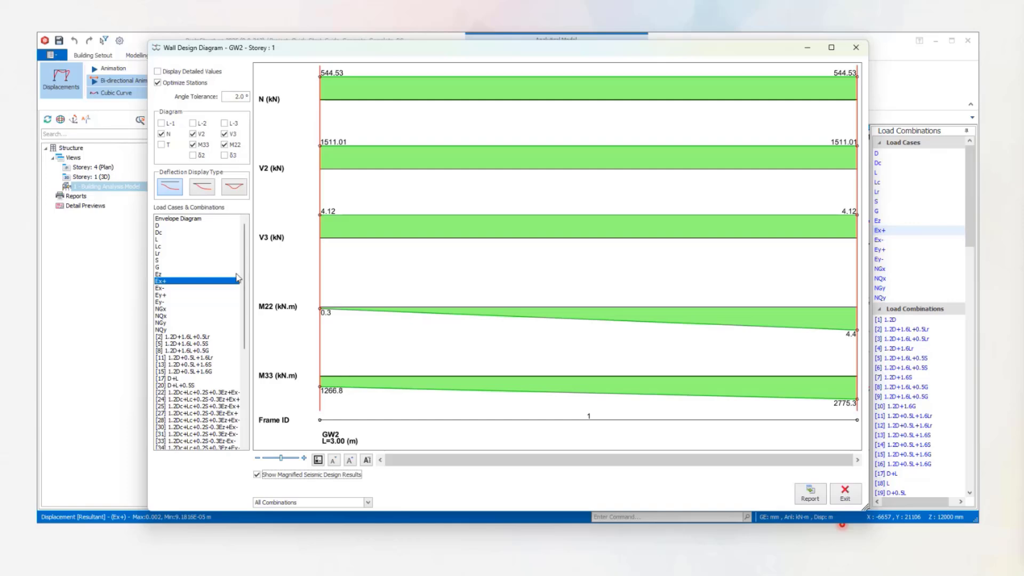
{"action": "left_click", "coordinate": [297, 474]}
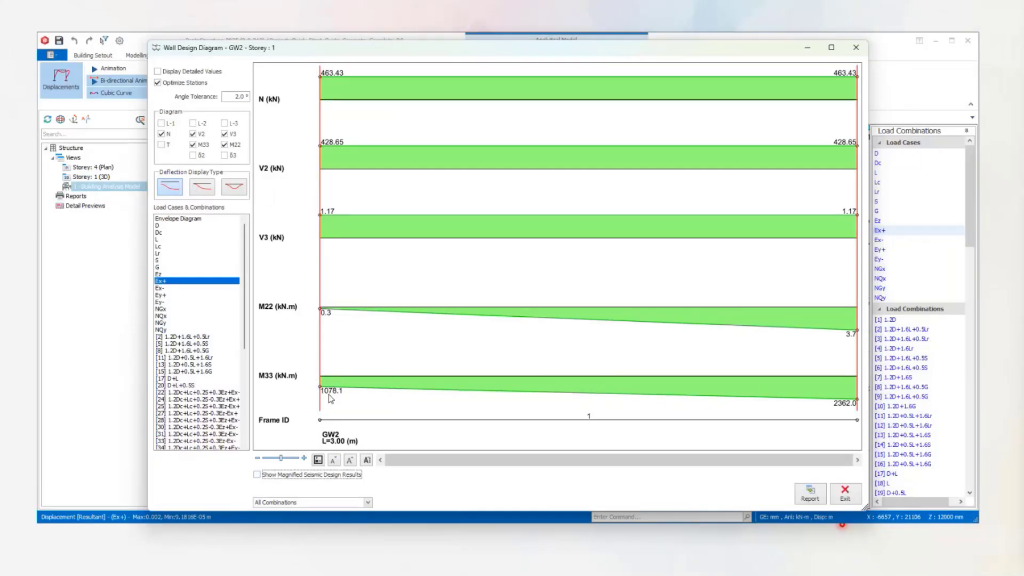
{"action": "left_click", "coordinate": [257, 474]}
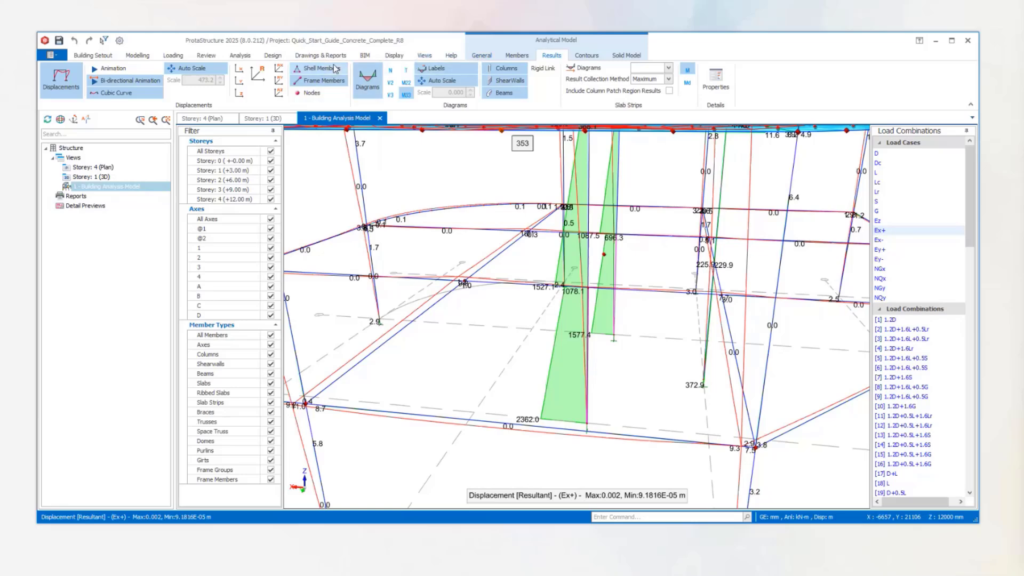
Generate the Pre-Analysis Checks report.
{"action": "left_click", "coordinate": [241, 57]}
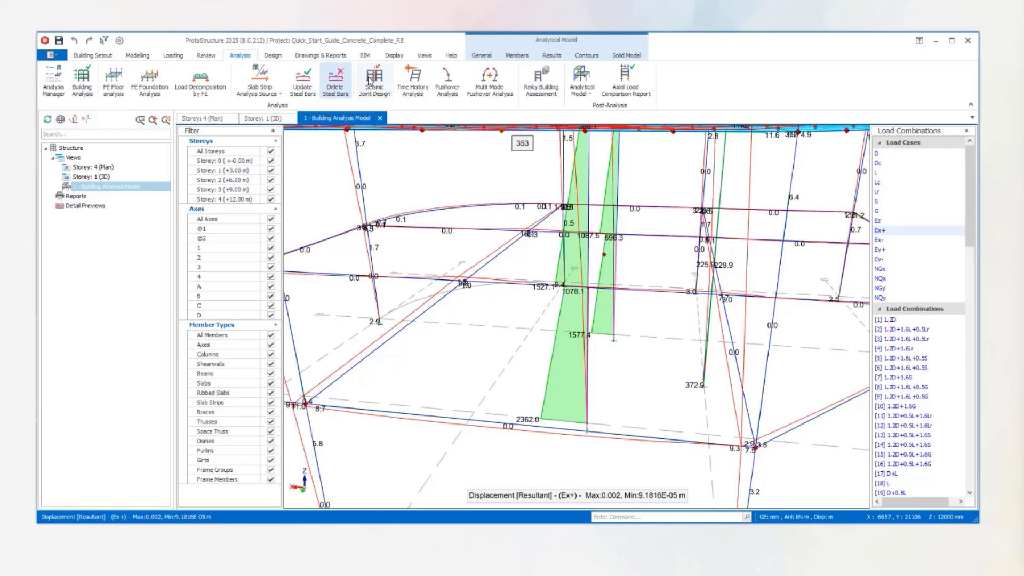
{"action": "left_click", "coordinate": [320, 56]}
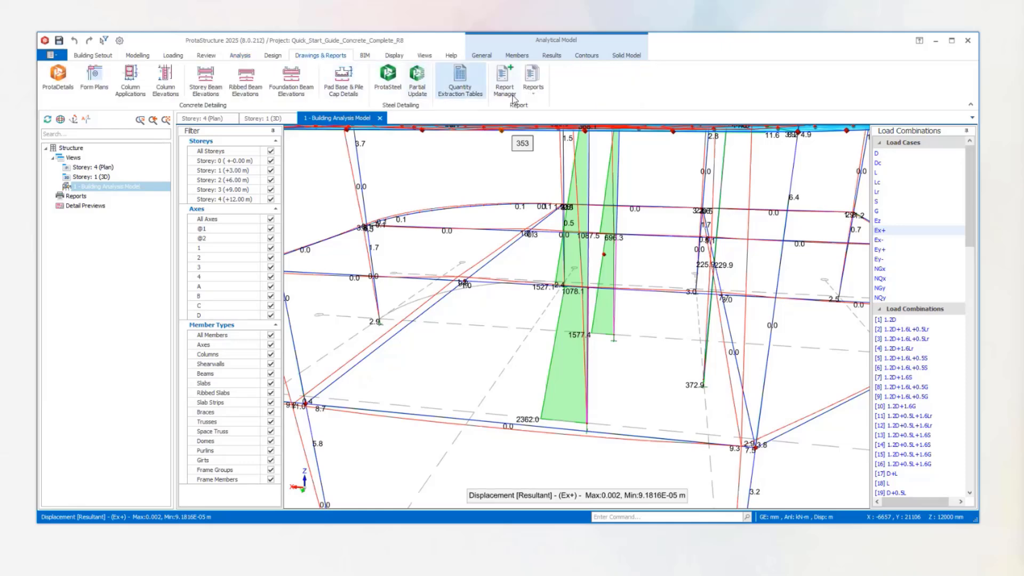
{"action": "left_click", "coordinate": [534, 91]}
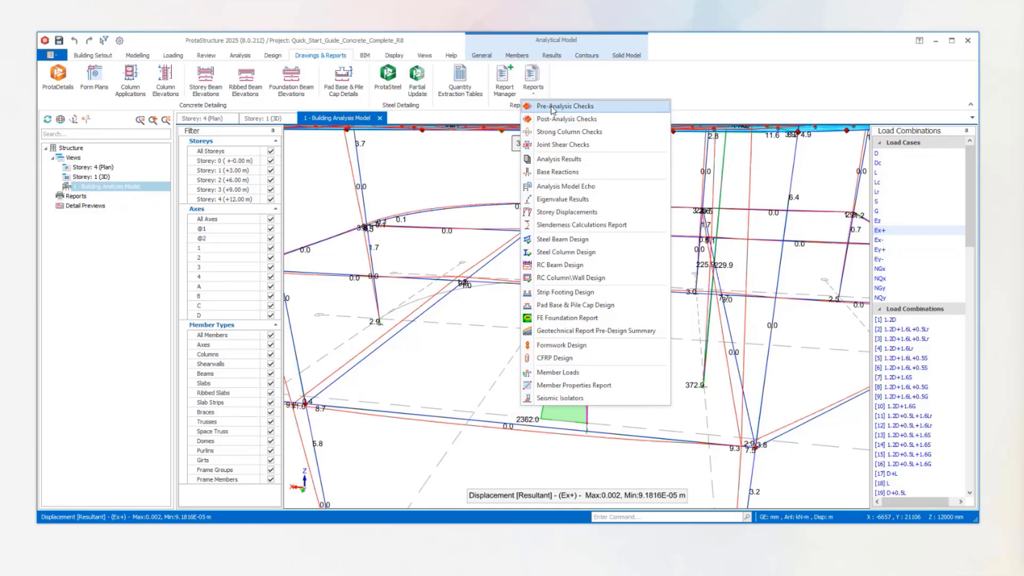
{"action": "left_click", "coordinate": [553, 107]}
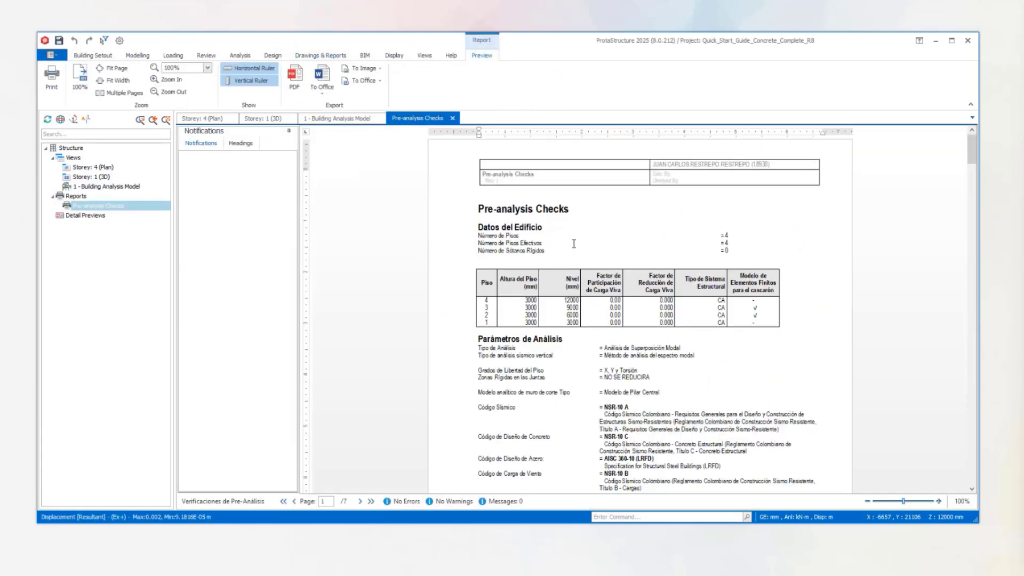
Read the report's building data, analysis parameters, seismic parameters and response spectra.
{"action": "scroll", "coordinate": [560, 250], "scroll_direction": "down", "scroll_amount": 2}
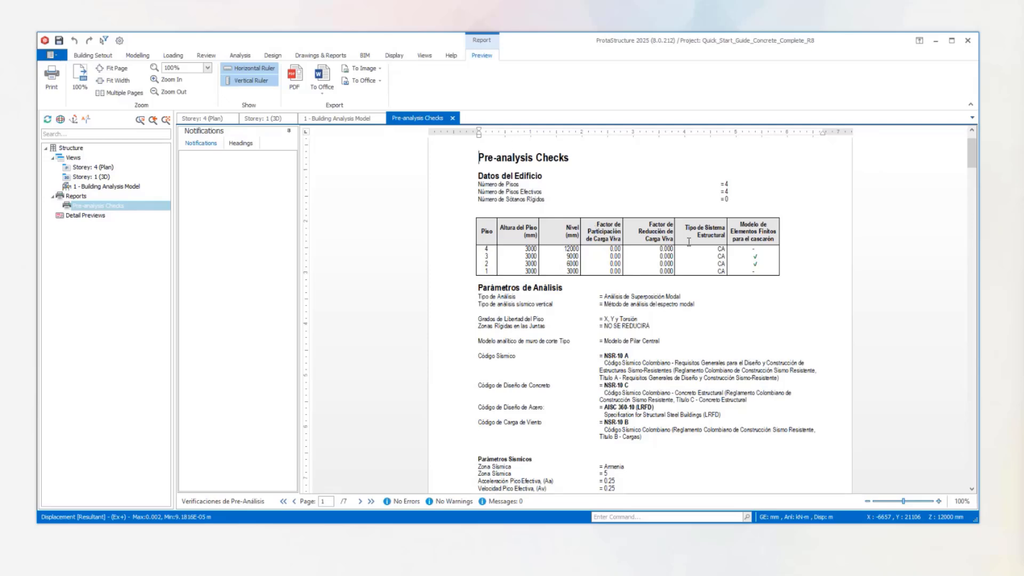
{"action": "scroll", "coordinate": [689, 242], "scroll_direction": "down", "scroll_amount": 8}
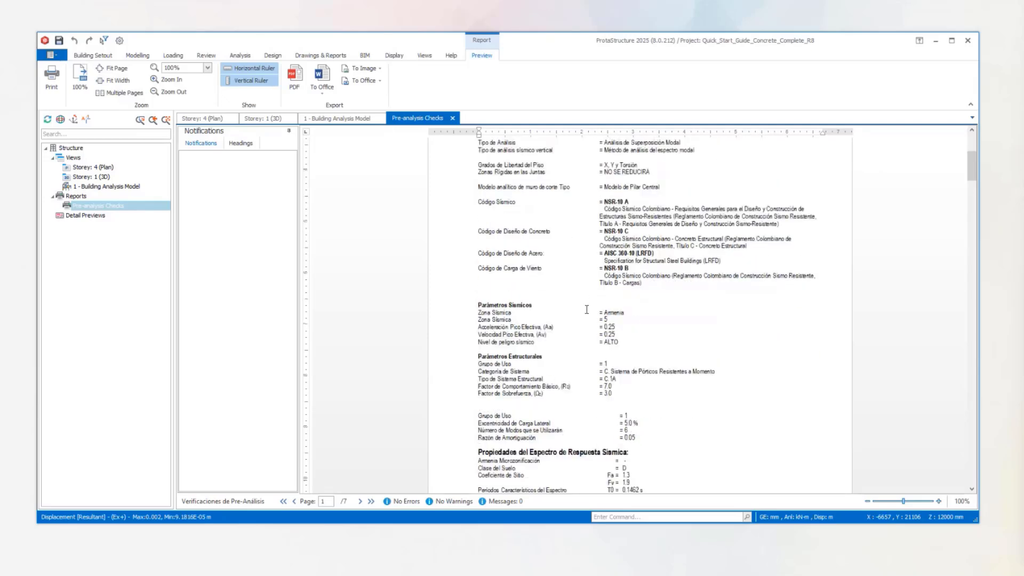
{"action": "scroll", "coordinate": [601, 311], "scroll_direction": "down", "scroll_amount": 14}
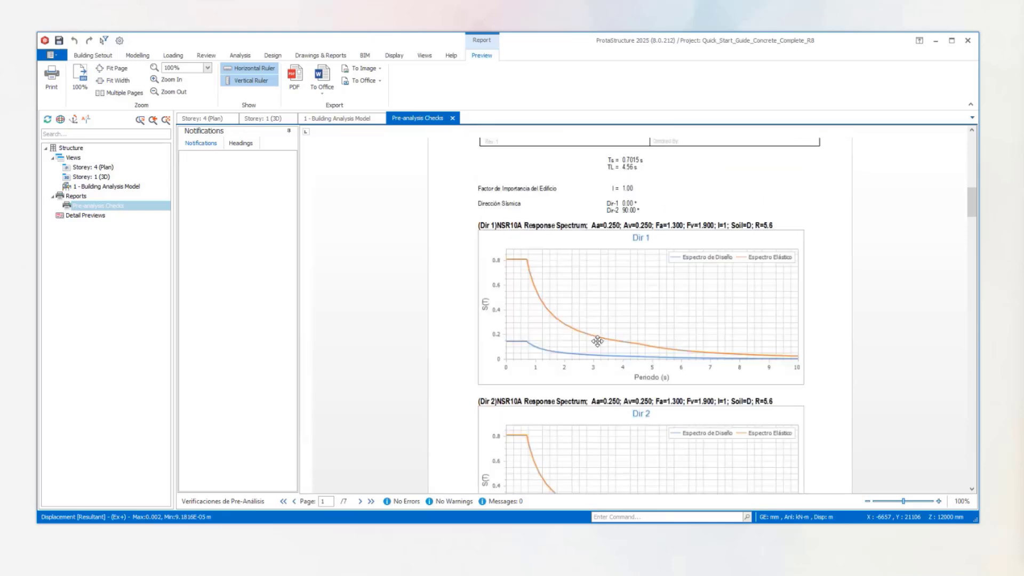
{"action": "scroll", "coordinate": [592, 338], "scroll_direction": "down", "scroll_amount": 15}
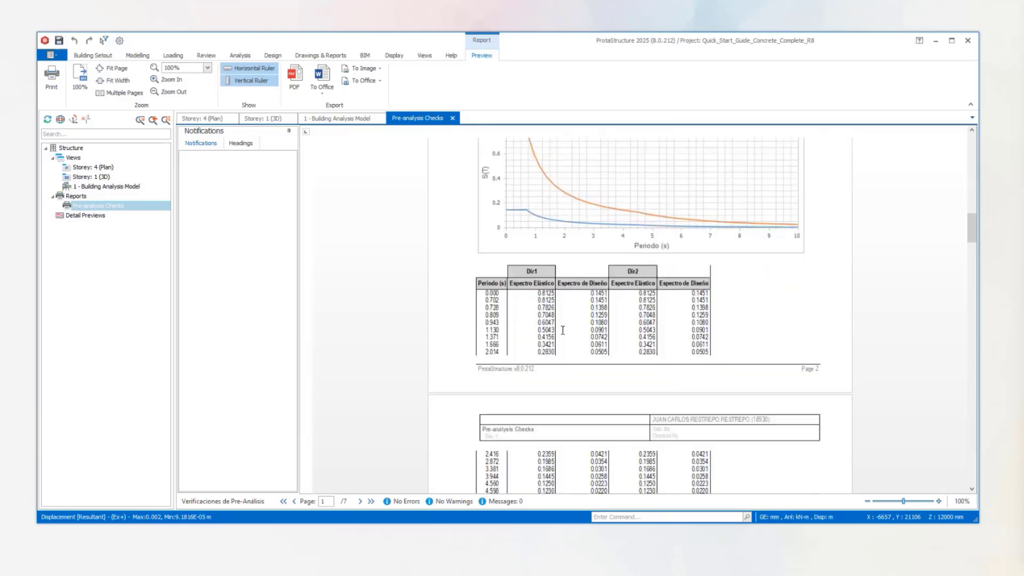
{"action": "scroll", "coordinate": [512, 348], "scroll_direction": "down", "scroll_amount": 20}
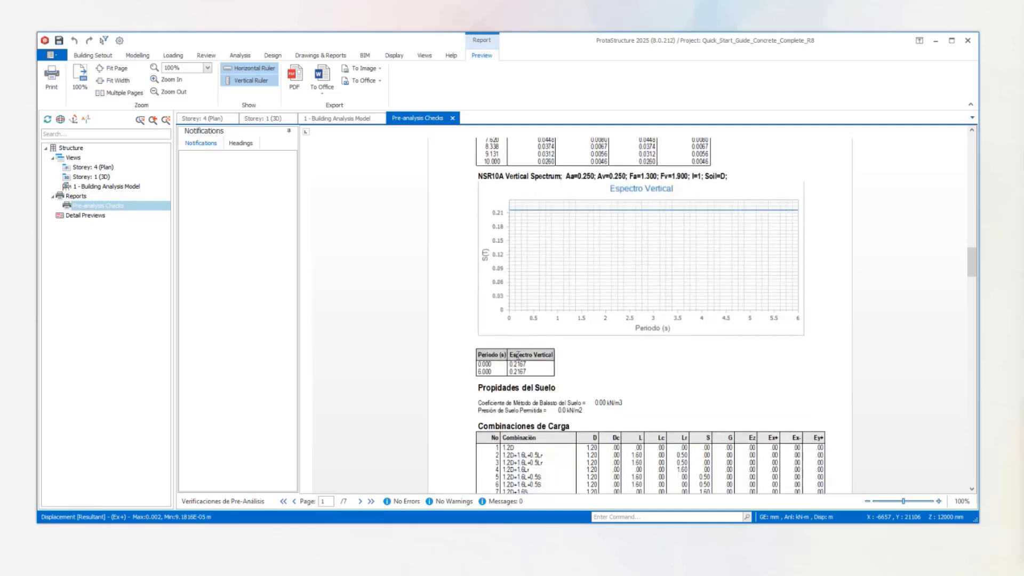
Examine the load combination tables, vertical and lateral load case definitions, and concrete and reinforcement grades in the report.
{"action": "scroll", "coordinate": [561, 337], "scroll_direction": "down", "scroll_amount": 5}
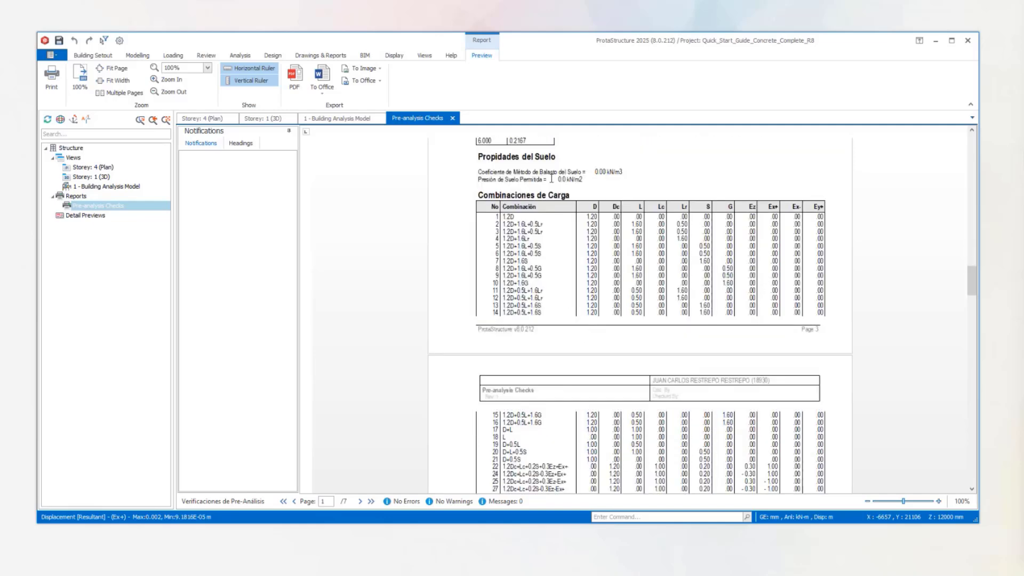
{"action": "scroll", "coordinate": [543, 266], "scroll_direction": "down", "scroll_amount": 10}
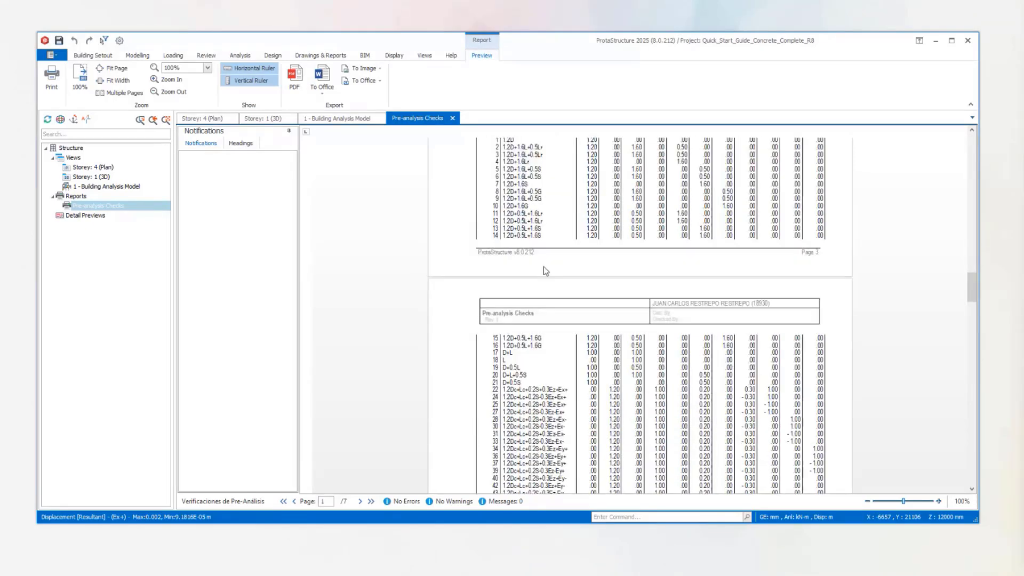
{"action": "scroll", "coordinate": [543, 267], "scroll_direction": "down", "scroll_amount": 20}
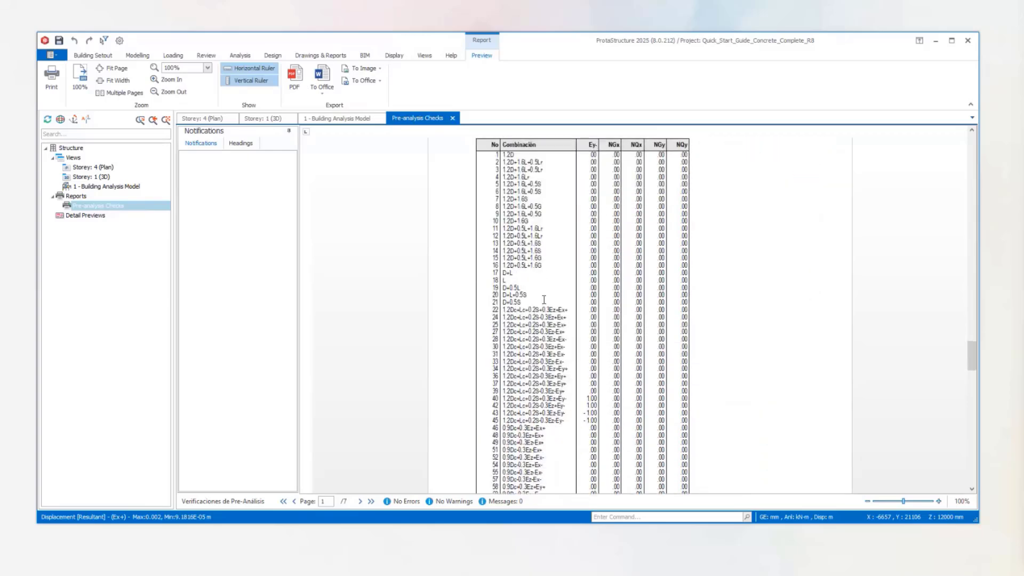
{"action": "scroll", "coordinate": [544, 300], "scroll_direction": "up", "scroll_amount": 4}
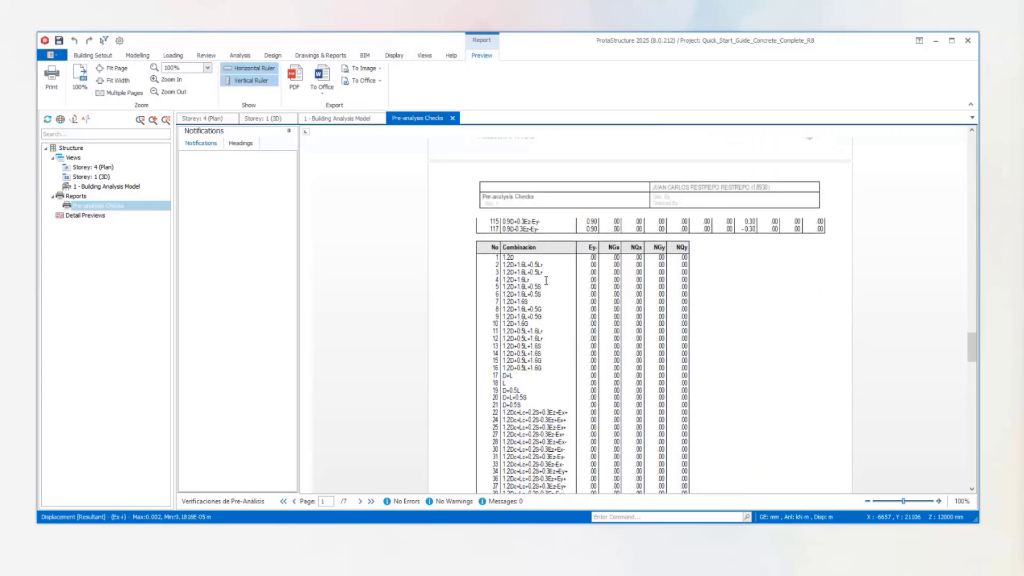
{"action": "scroll", "coordinate": [546, 284], "scroll_direction": "down", "scroll_amount": 1}
{"action": "scroll", "coordinate": [546, 285], "scroll_direction": "down", "scroll_amount": 20}
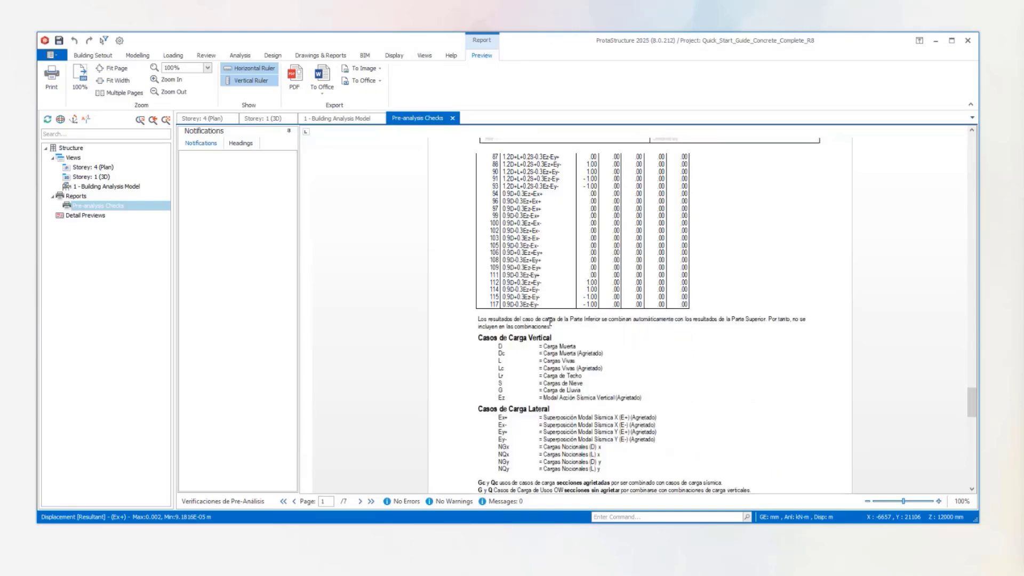
{"action": "scroll", "coordinate": [549, 320], "scroll_direction": "down", "scroll_amount": 3}
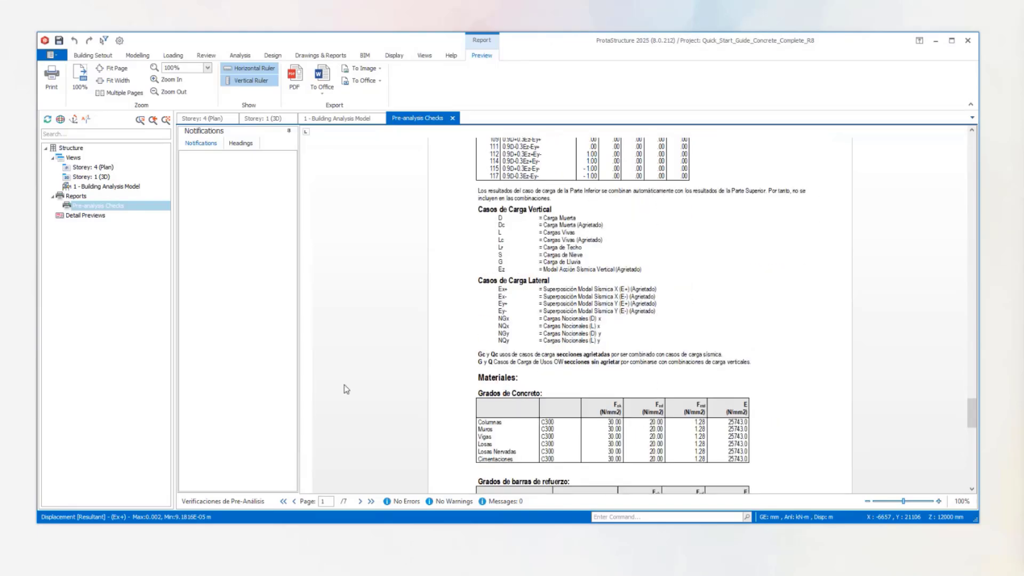
{"action": "scroll", "coordinate": [533, 257], "scroll_direction": "down", "scroll_amount": 2}
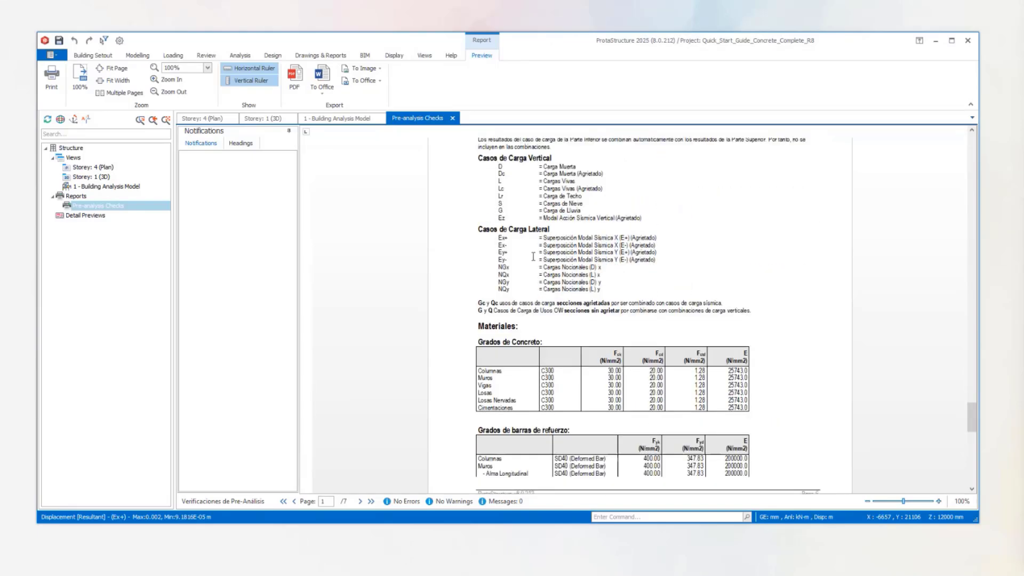
{"action": "scroll", "coordinate": [533, 256], "scroll_direction": "down", "scroll_amount": 4}
{"action": "scroll", "coordinate": [591, 252], "scroll_direction": "down", "scroll_amount": 5}
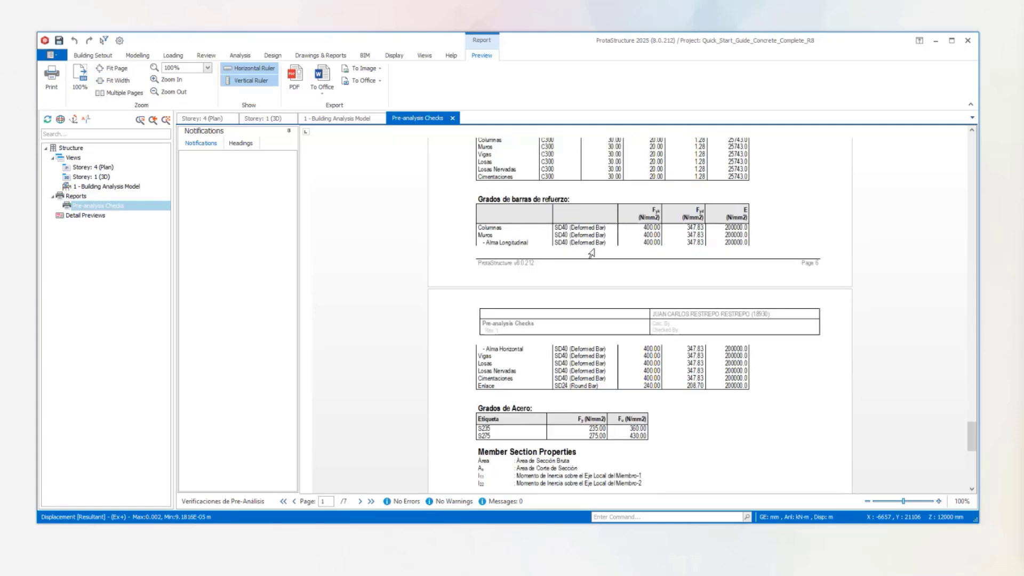
Review the steel grades, member section properties and column and wall centre of inertia tables at the end of the Pre-Analysis Checks report.
{"action": "scroll", "coordinate": [591, 253], "scroll_direction": "down", "scroll_amount": 7}
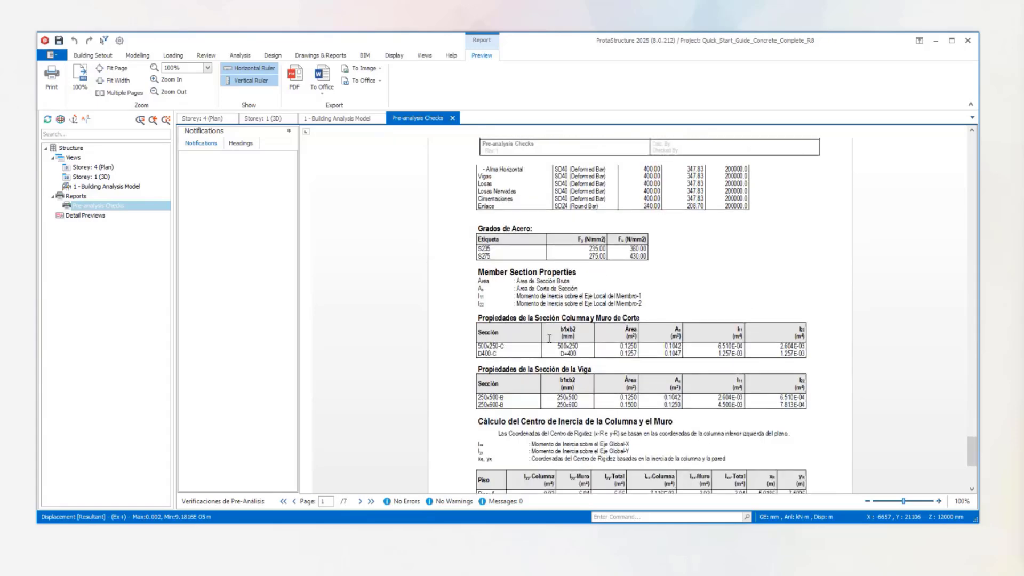
{"action": "scroll", "coordinate": [549, 338], "scroll_direction": "down", "scroll_amount": 6}
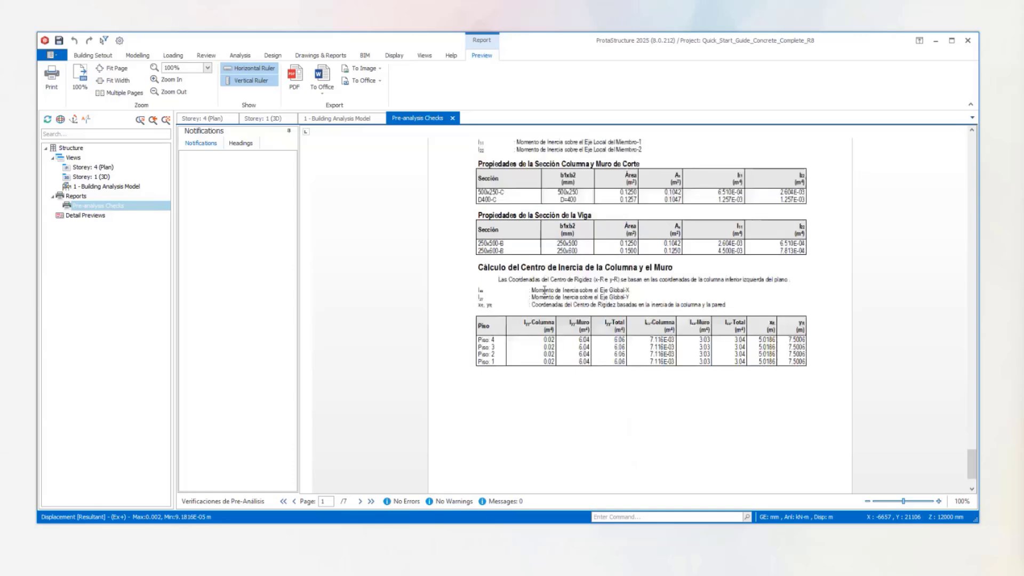
{"action": "scroll", "coordinate": [543, 295], "scroll_direction": "down", "scroll_amount": 3}
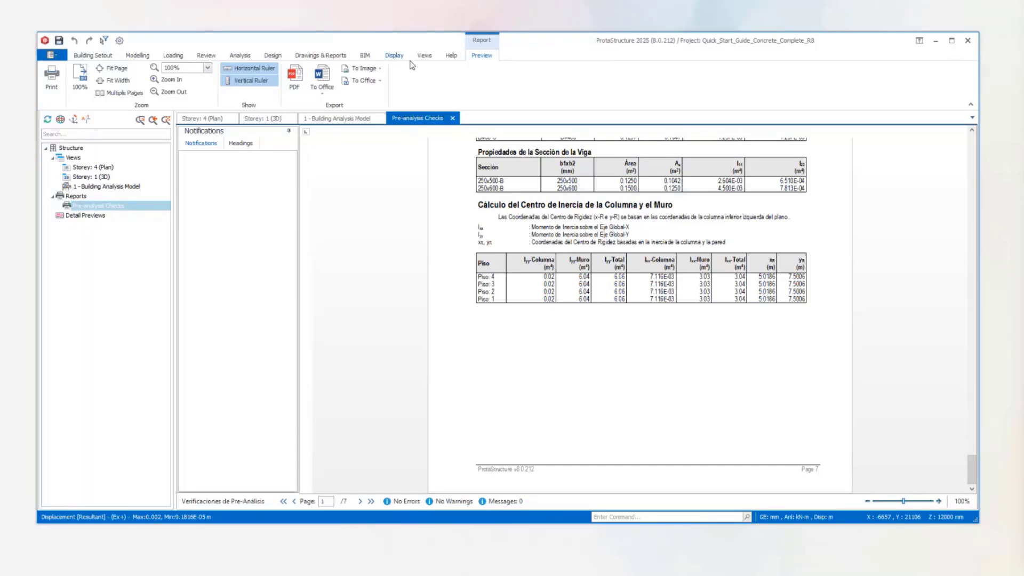
Generate the Post-Analysis Checks report.
{"action": "left_click", "coordinate": [322, 56]}
{"action": "left_click", "coordinate": [538, 94]}
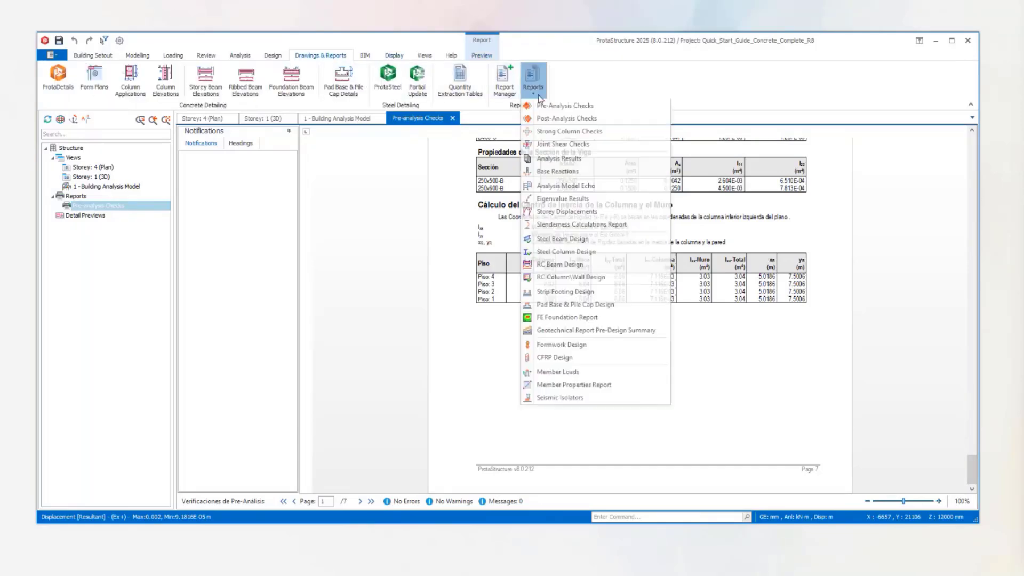
{"action": "left_click", "coordinate": [562, 120]}
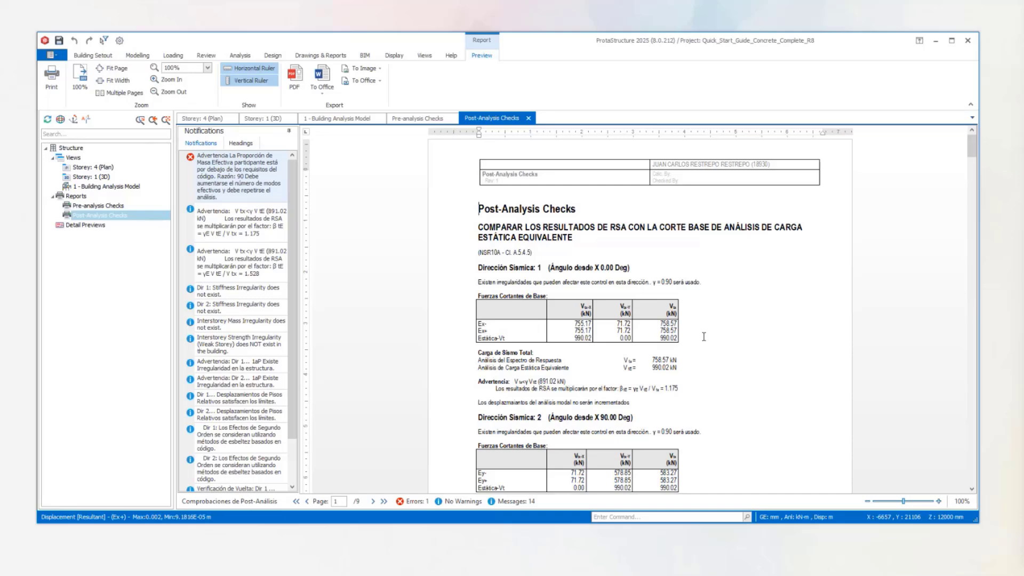
Compare the response spectrum and equivalent static base shears for seismic direction 1, including the resulting multiplication factor.
{"action": "scroll", "coordinate": [703, 322], "scroll_direction": "down", "scroll_amount": 2}
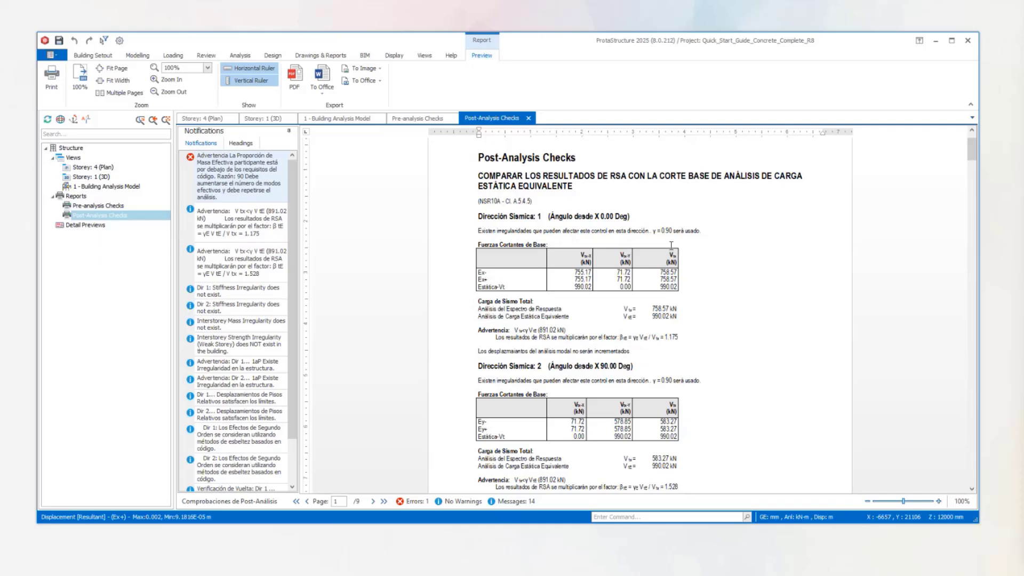
{"action": "left_click", "coordinate": [487, 275]}
{"action": "left_click_drag", "start_coordinate": [475, 274], "coordinate": [651, 275]}
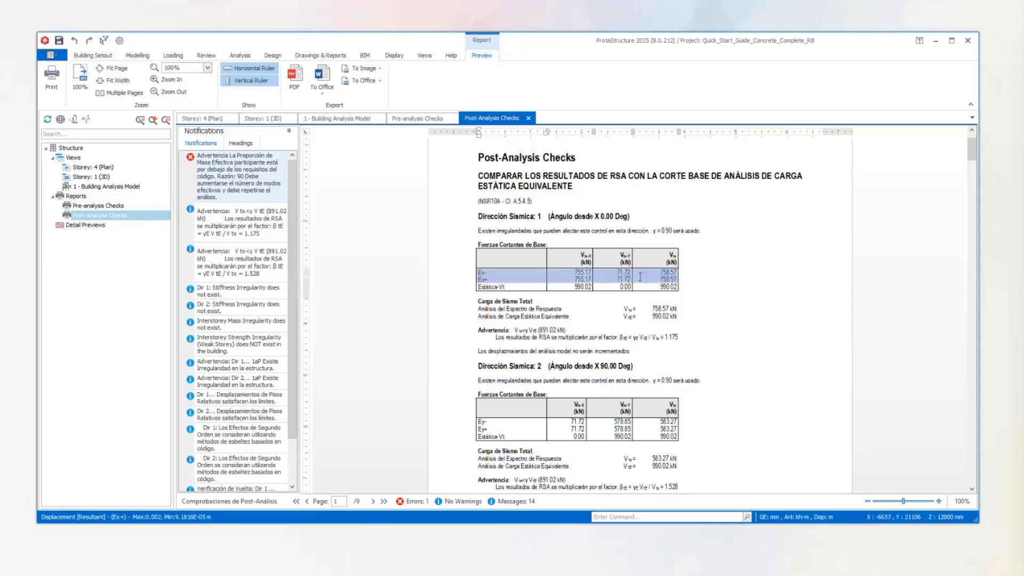
{"action": "left_click", "coordinate": [488, 279]}
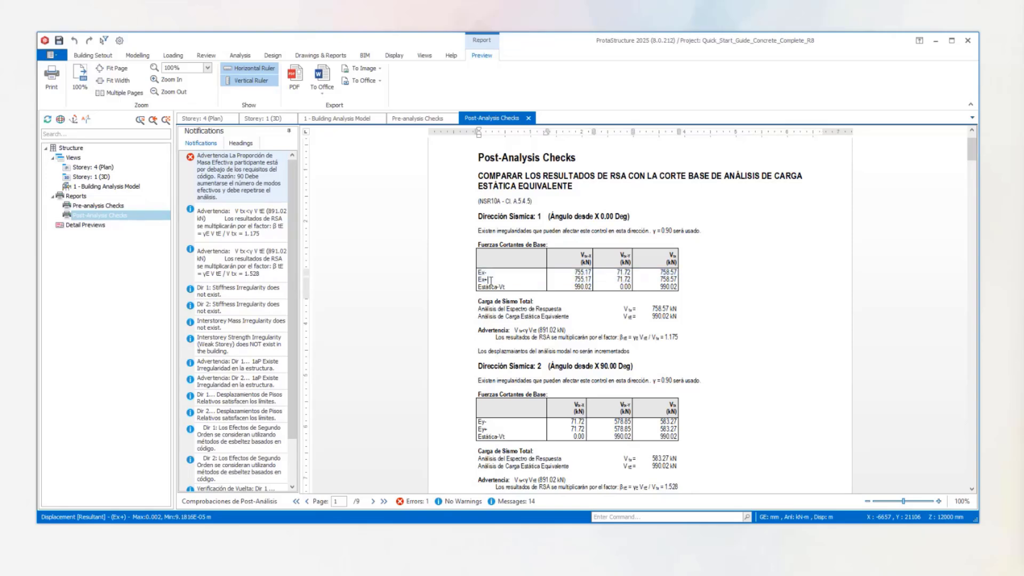
{"action": "left_click_drag", "start_coordinate": [480, 279], "coordinate": [673, 281]}
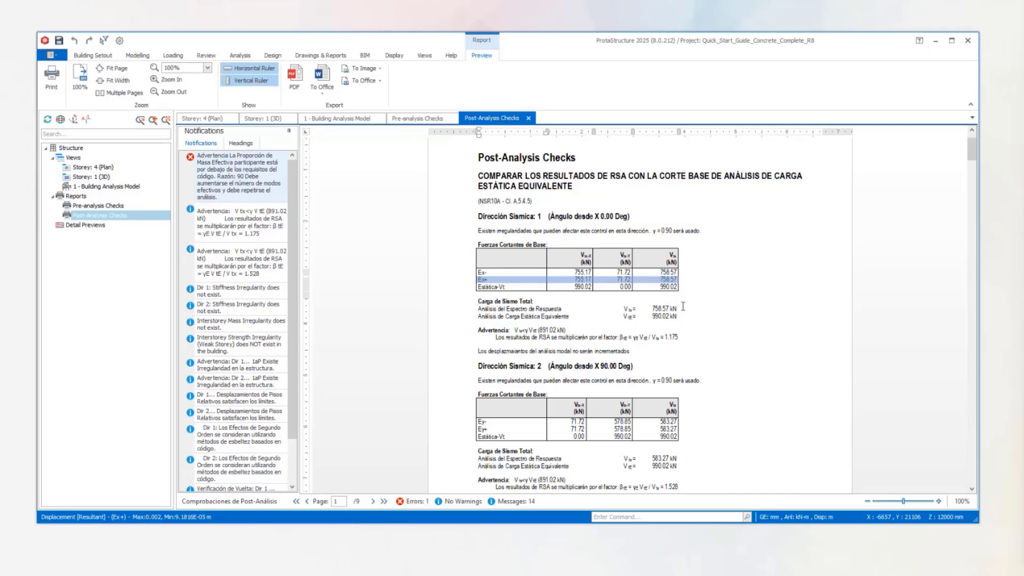
{"action": "left_click_drag", "start_coordinate": [681, 306], "coordinate": [647, 322]}
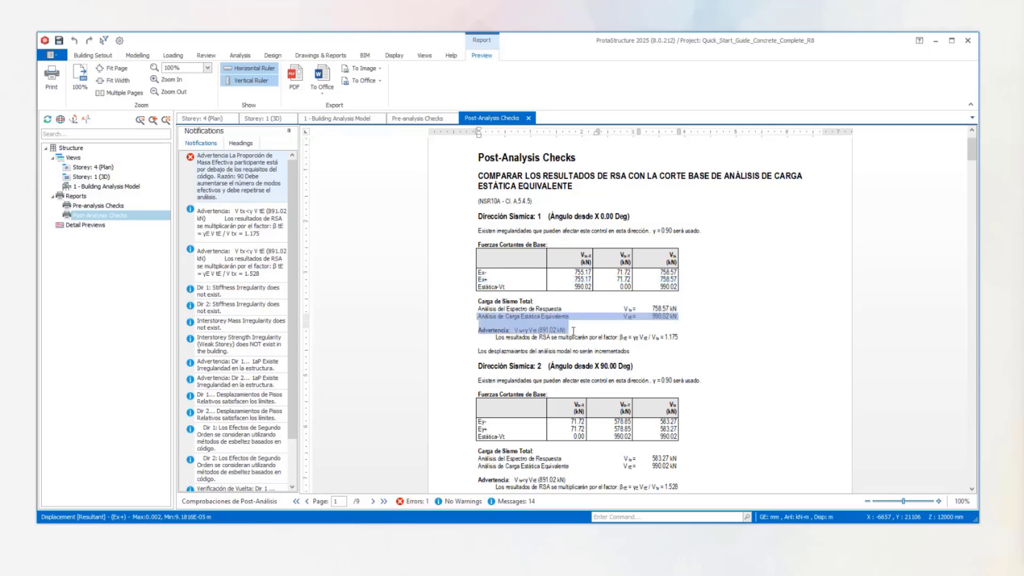
{"action": "left_click", "coordinate": [573, 331]}
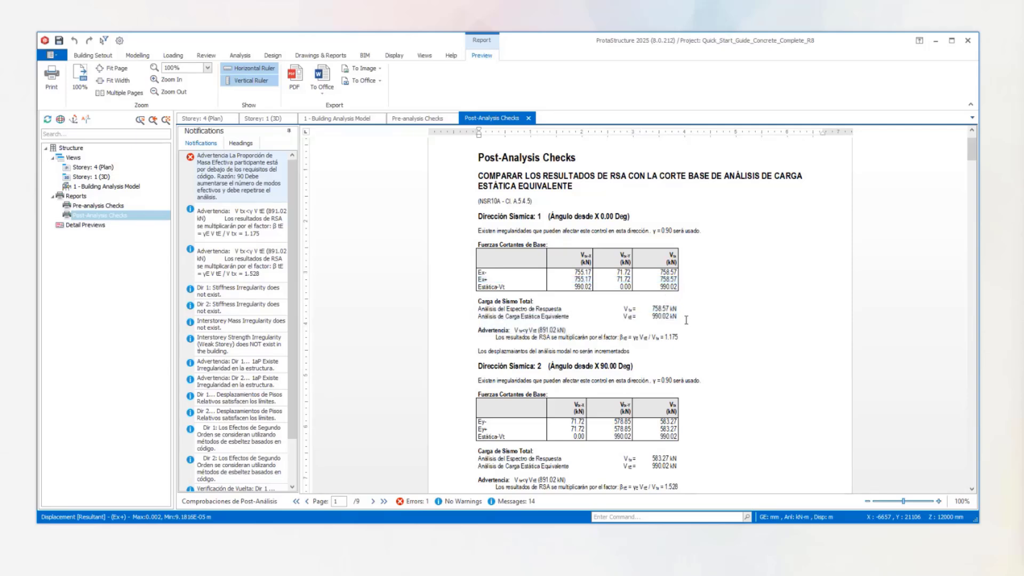
{"action": "scroll", "coordinate": [605, 340], "scroll_direction": "down", "scroll_amount": 1}
{"action": "left_click_drag", "start_coordinate": [698, 311], "coordinate": [657, 311]}
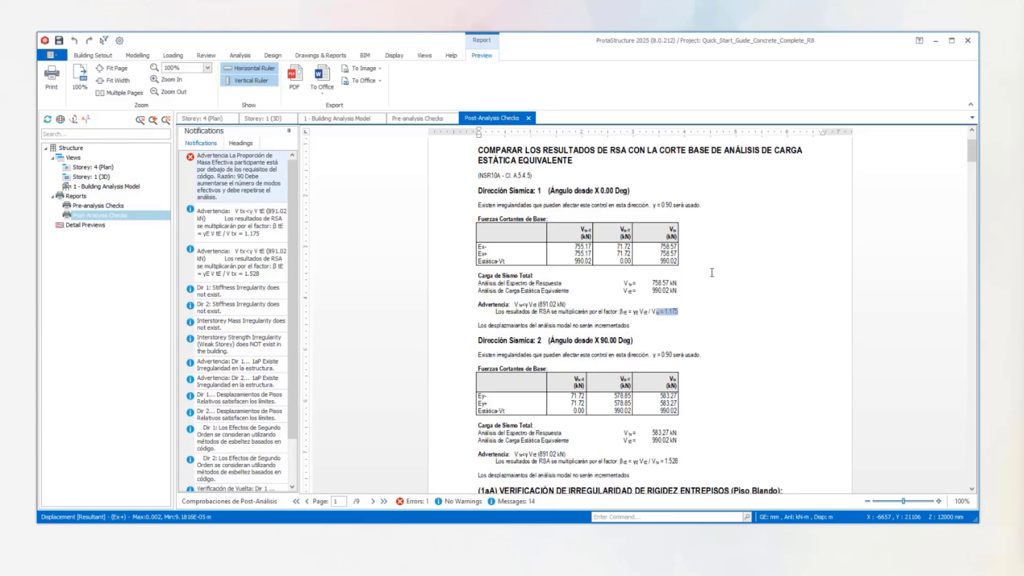
Examine the base shear comparison and multiplication factor for seismic direction 2.
{"action": "scroll", "coordinate": [723, 248], "scroll_direction": "down", "scroll_amount": 2}
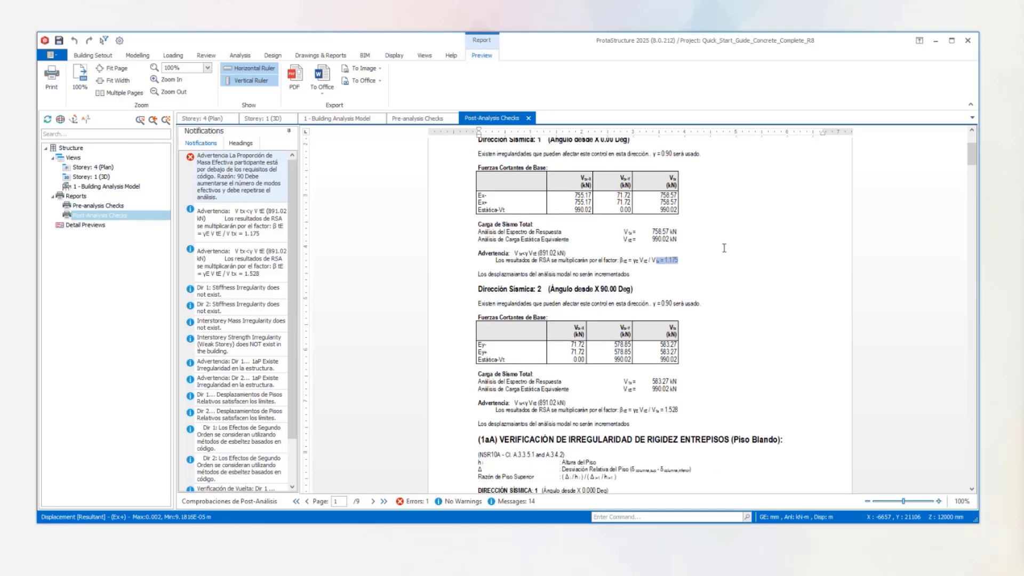
{"action": "scroll", "coordinate": [724, 247], "scroll_direction": "down", "scroll_amount": 1}
{"action": "scroll", "coordinate": [688, 286], "scroll_direction": "down", "scroll_amount": 1}
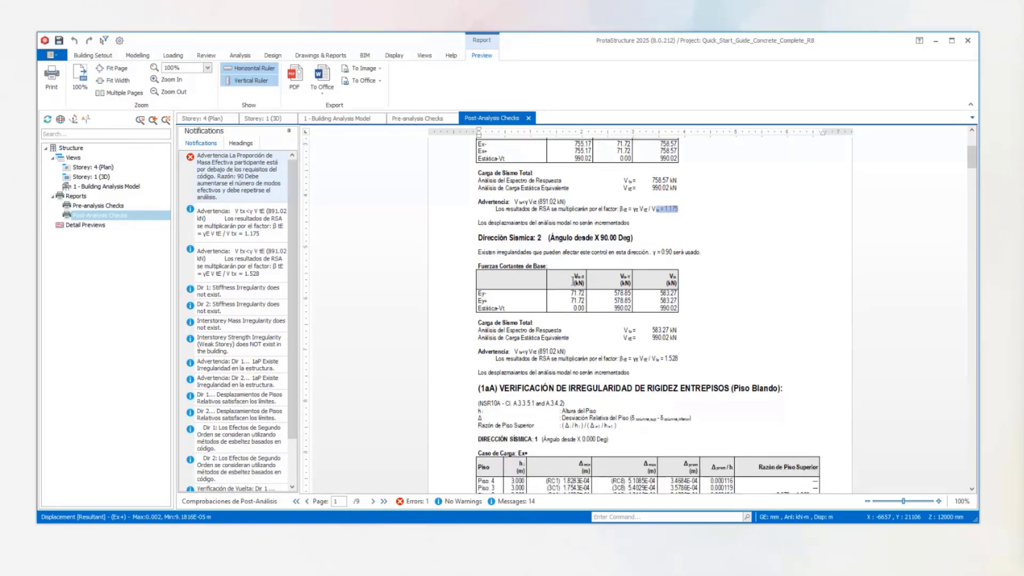
{"action": "scroll", "coordinate": [573, 280], "scroll_direction": "down", "scroll_amount": 2}
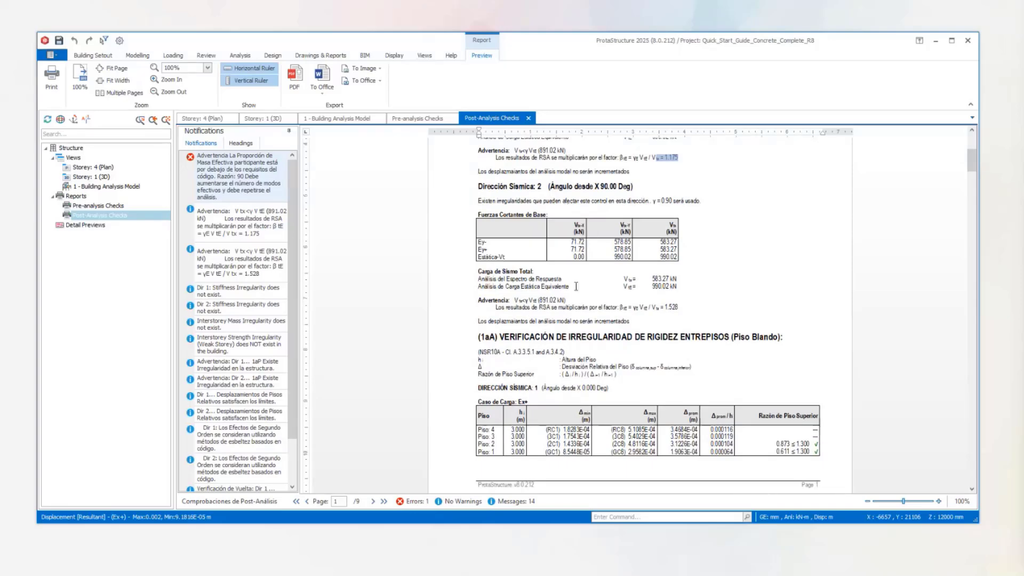
{"action": "scroll", "coordinate": [594, 270], "scroll_direction": "down", "scroll_amount": 1}
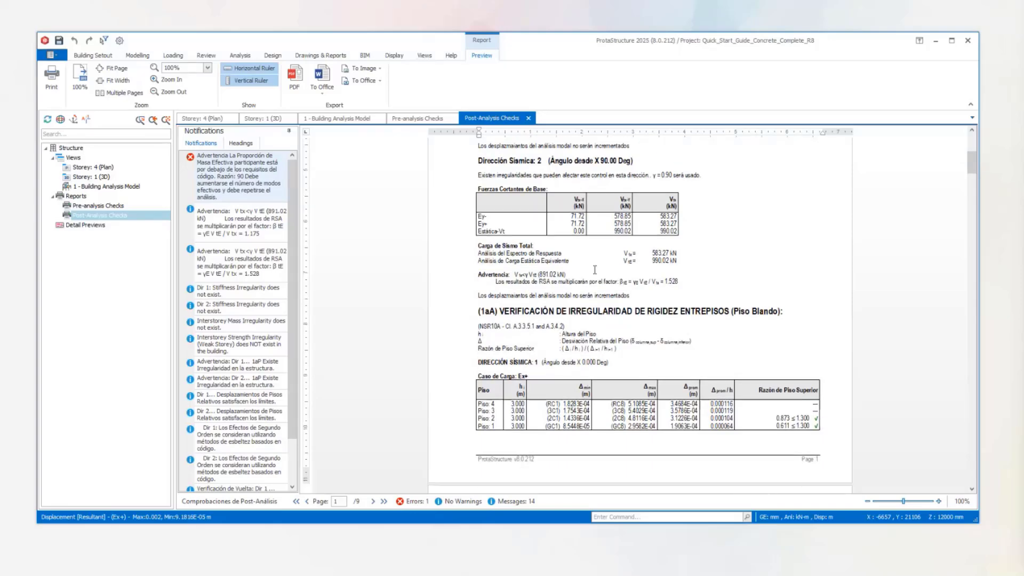
{"action": "scroll", "coordinate": [599, 266], "scroll_direction": "down", "scroll_amount": 2}
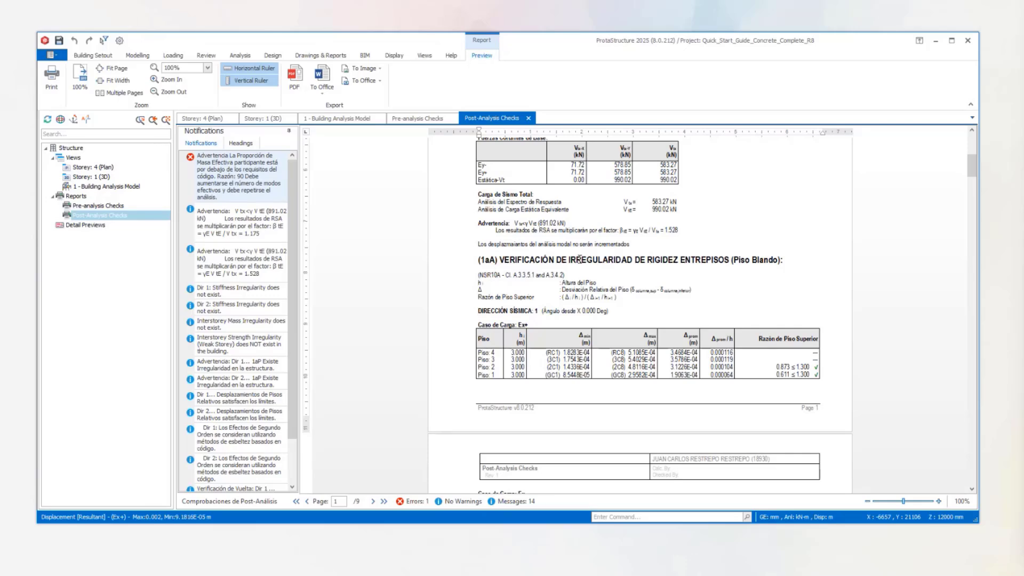
Examine the soft-storey stiffness irregularity check (1aA) for load cases Ex+, Ex-, Ey+ and Ey- in both seismic directions.
{"action": "scroll", "coordinate": [714, 267], "scroll_direction": "down", "scroll_amount": 2}
{"action": "left_click_drag", "start_coordinate": [798, 202], "coordinate": [645, 208]}
{"action": "scroll", "coordinate": [610, 217], "scroll_direction": "down", "scroll_amount": 3}
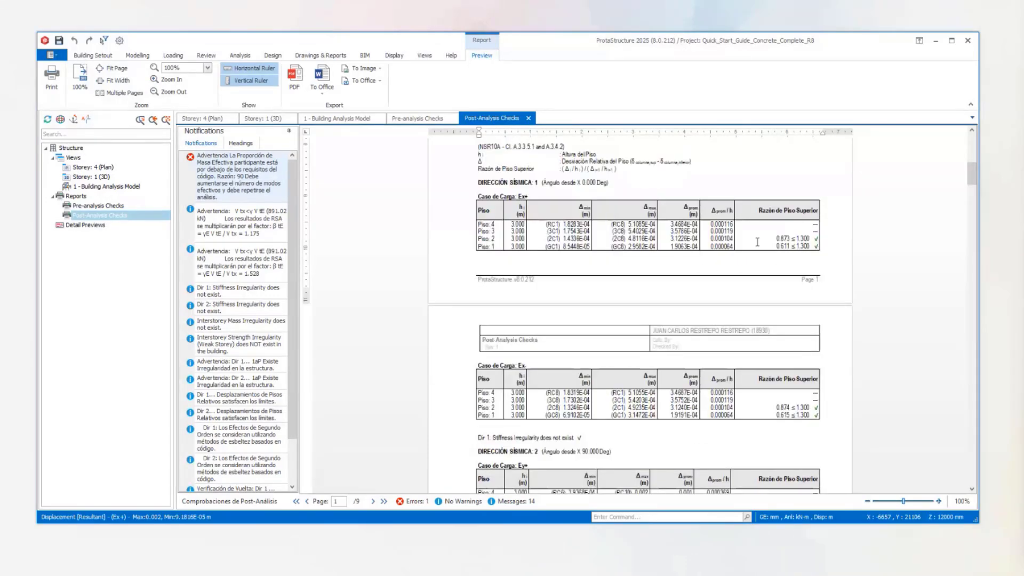
{"action": "scroll", "coordinate": [741, 362], "scroll_direction": "down", "scroll_amount": 1}
{"action": "scroll", "coordinate": [740, 363], "scroll_direction": "down", "scroll_amount": 1}
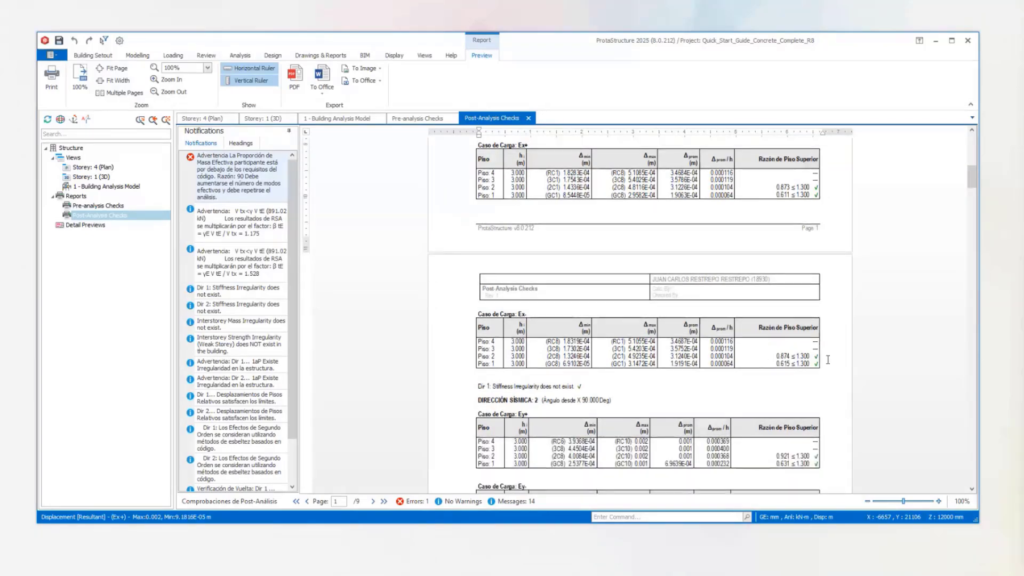
{"action": "scroll", "coordinate": [609, 365], "scroll_direction": "down", "scroll_amount": 2}
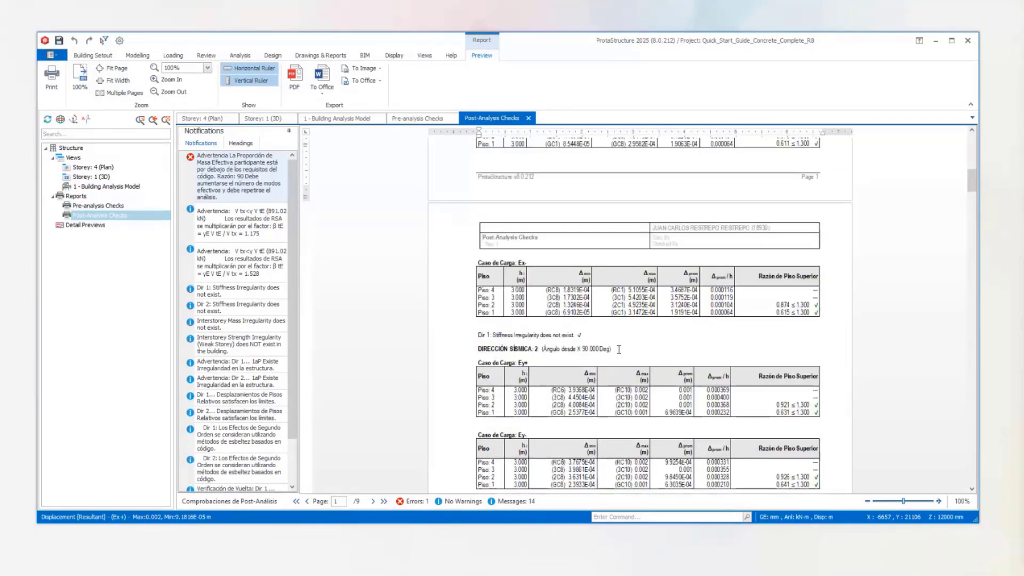
{"action": "scroll", "coordinate": [618, 348], "scroll_direction": "down", "scroll_amount": 2}
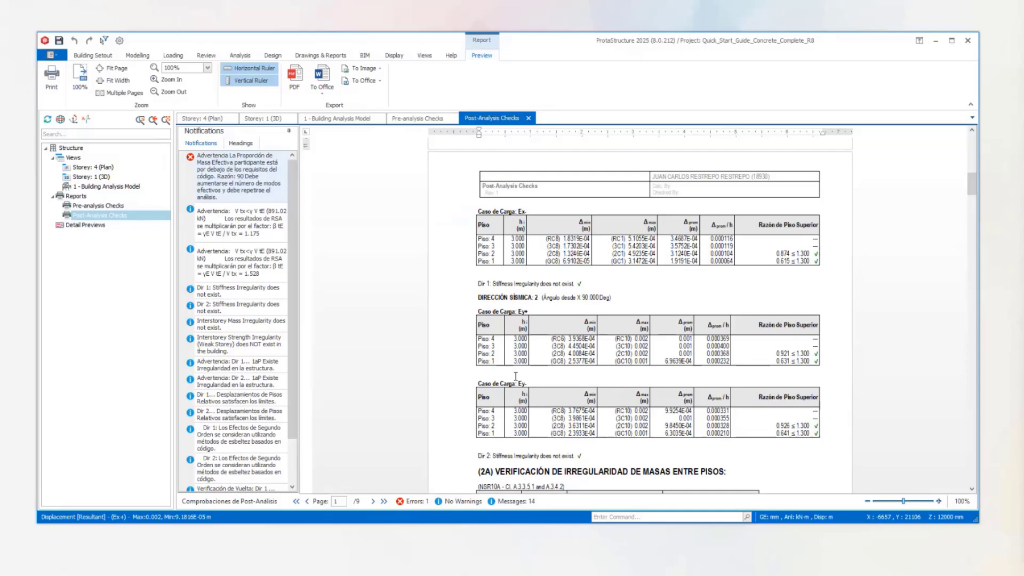
{"action": "scroll", "coordinate": [517, 373], "scroll_direction": "up", "scroll_amount": 4}
{"action": "scroll", "coordinate": [525, 336], "scroll_direction": "up", "scroll_amount": 2}
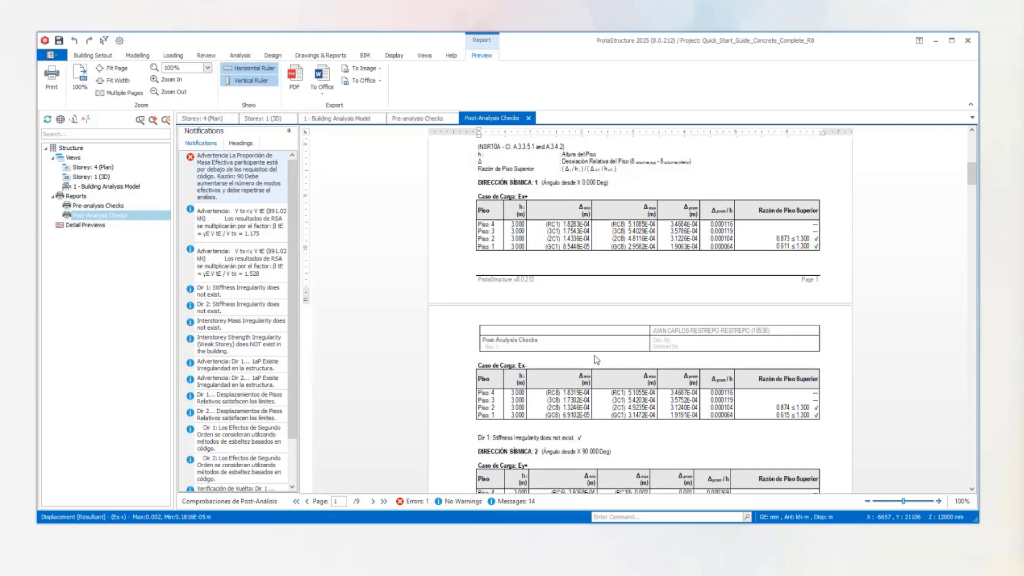
{"action": "scroll", "coordinate": [592, 353], "scroll_direction": "down", "scroll_amount": 1}
{"action": "scroll", "coordinate": [614, 307], "scroll_direction": "down", "scroll_amount": 4}
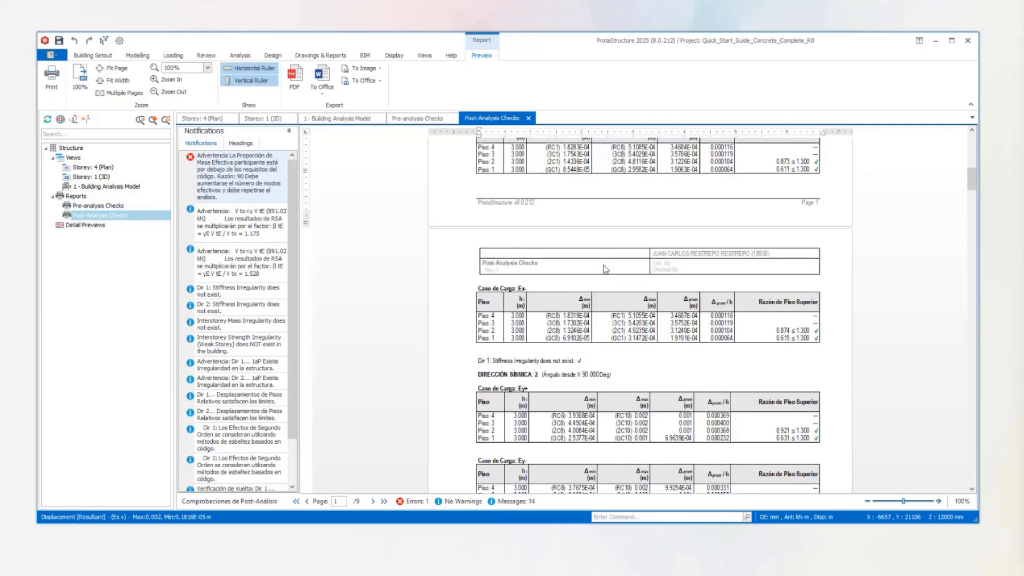
{"action": "scroll", "coordinate": [614, 308], "scroll_direction": "down", "scroll_amount": 4}
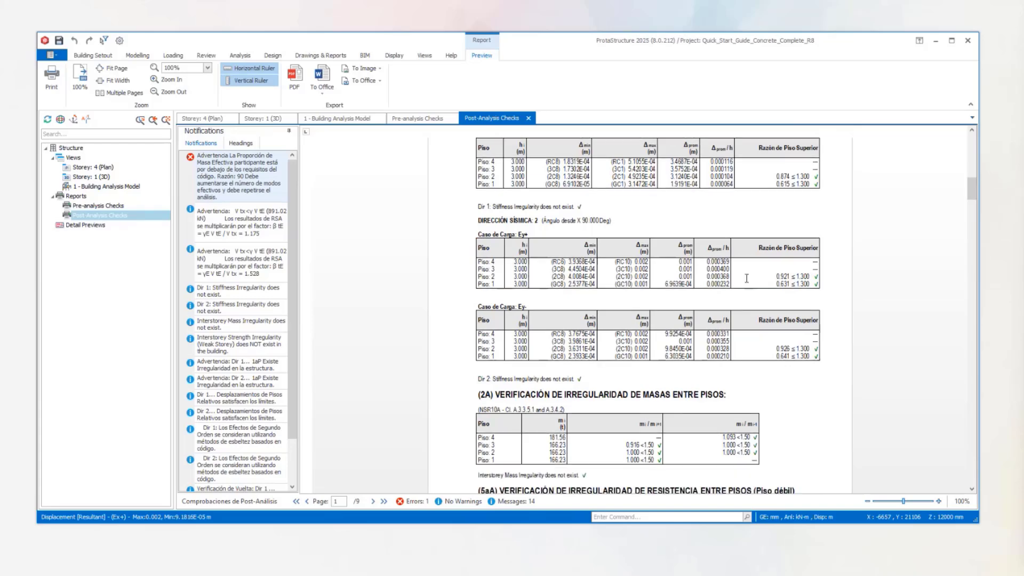
Examine the interstorey mass irregularity check (2A) and the weak-storey strength irregularity check (5aA).
{"action": "scroll", "coordinate": [688, 385], "scroll_direction": "down", "scroll_amount": 2}
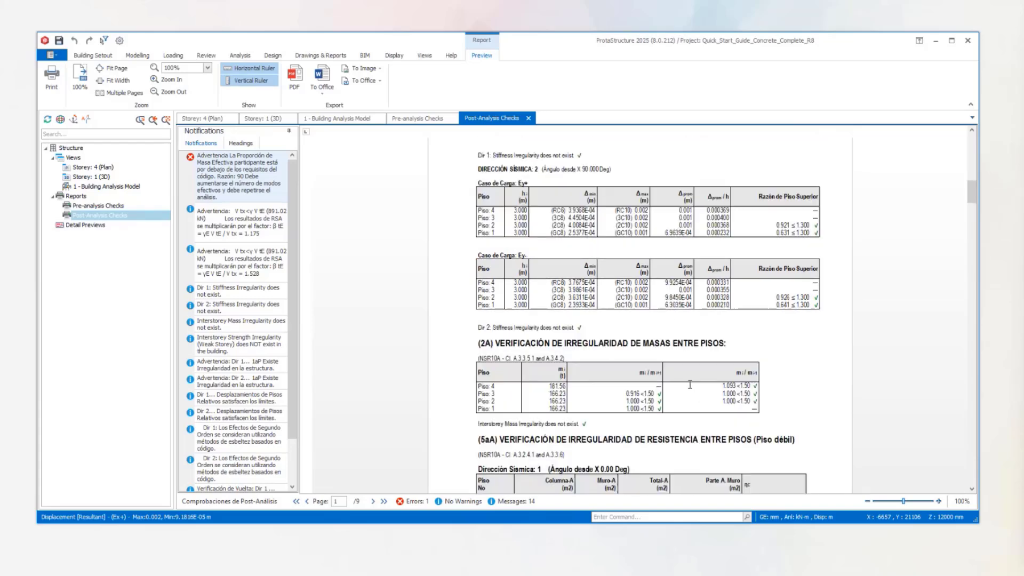
{"action": "scroll", "coordinate": [657, 356], "scroll_direction": "down", "scroll_amount": 3}
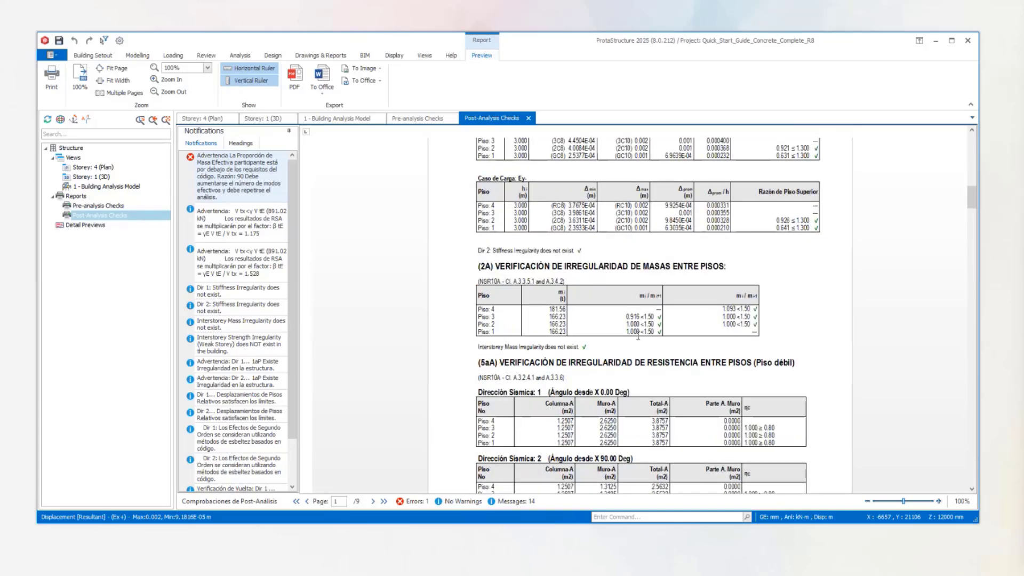
{"action": "scroll", "coordinate": [798, 288], "scroll_direction": "down", "scroll_amount": 3}
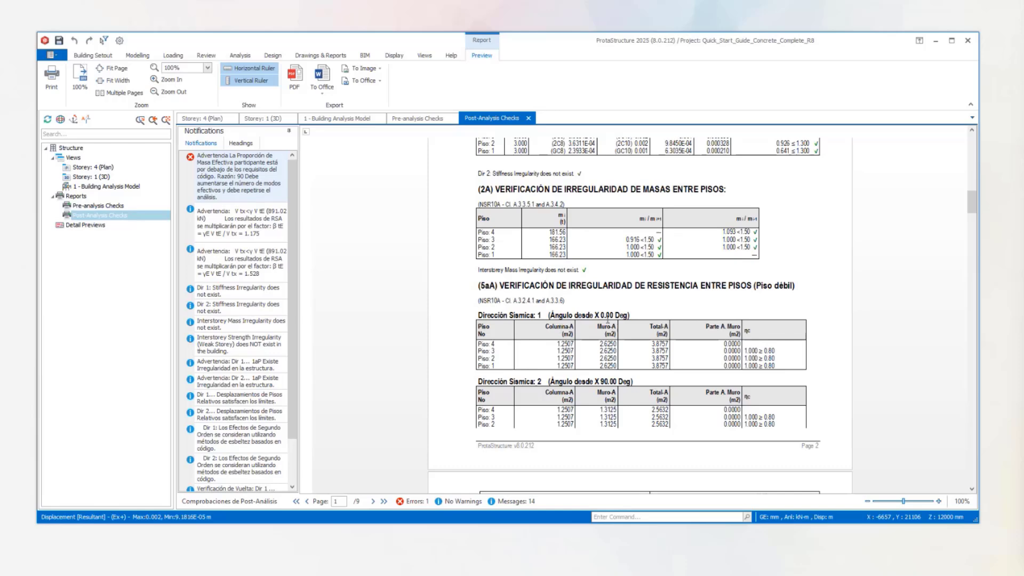
{"action": "scroll", "coordinate": [615, 246], "scroll_direction": "down", "scroll_amount": 2}
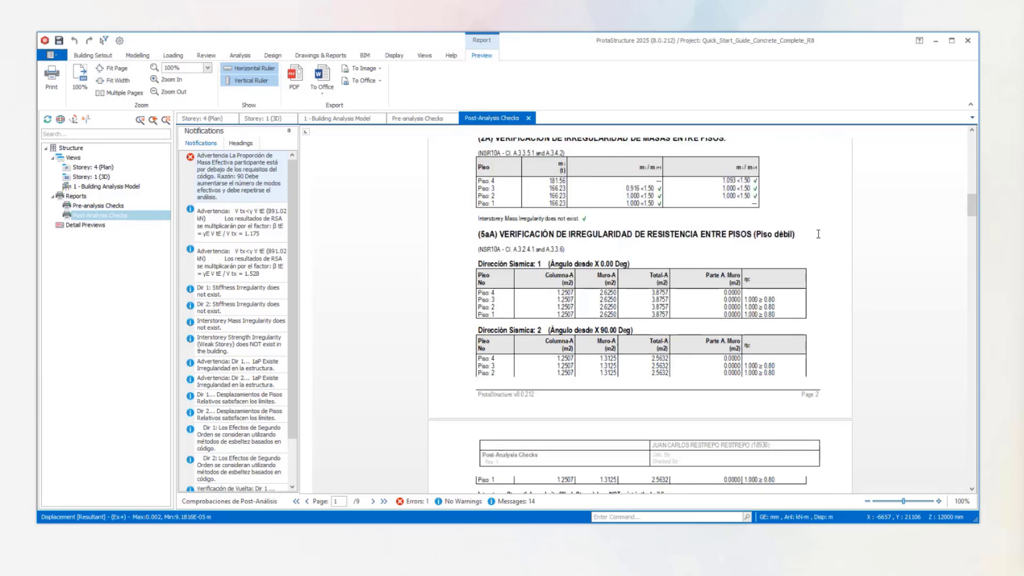
{"action": "left_click_drag", "start_coordinate": [818, 234], "coordinate": [504, 235]}
{"action": "scroll", "coordinate": [699, 265], "scroll_direction": "down", "scroll_amount": 1}
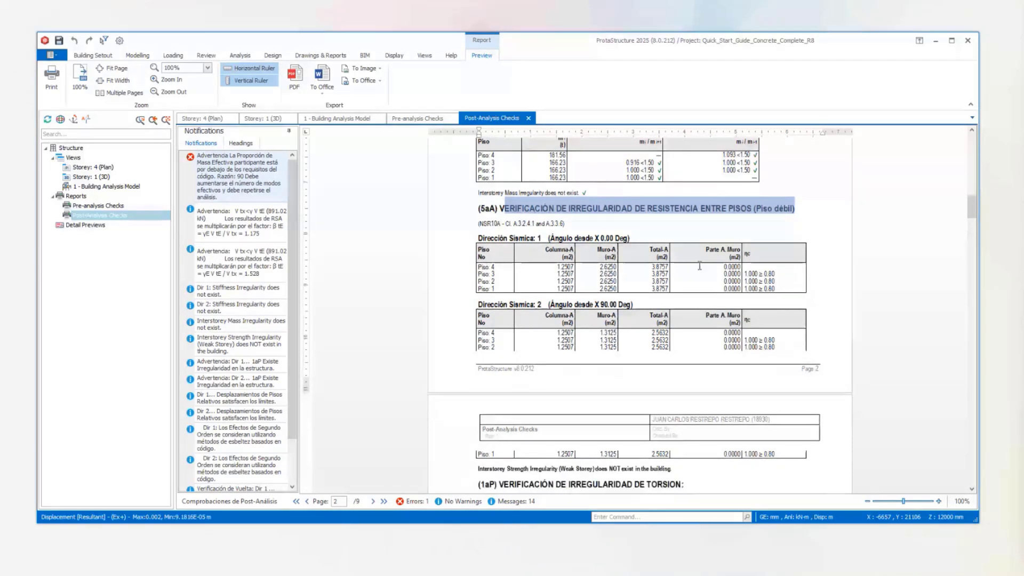
{"action": "scroll", "coordinate": [699, 266], "scroll_direction": "down", "scroll_amount": 3}
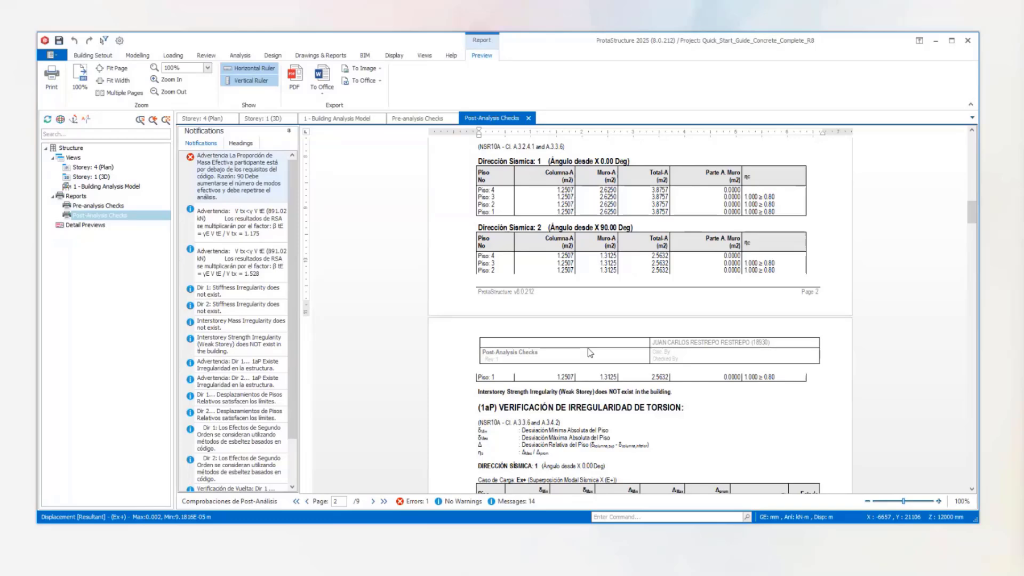
Examine the torsional irregularity check (1aP) for seismic direction 1, highlighting the Ex+ and Ex- tables.
{"action": "scroll", "coordinate": [591, 352], "scroll_direction": "down", "scroll_amount": 2}
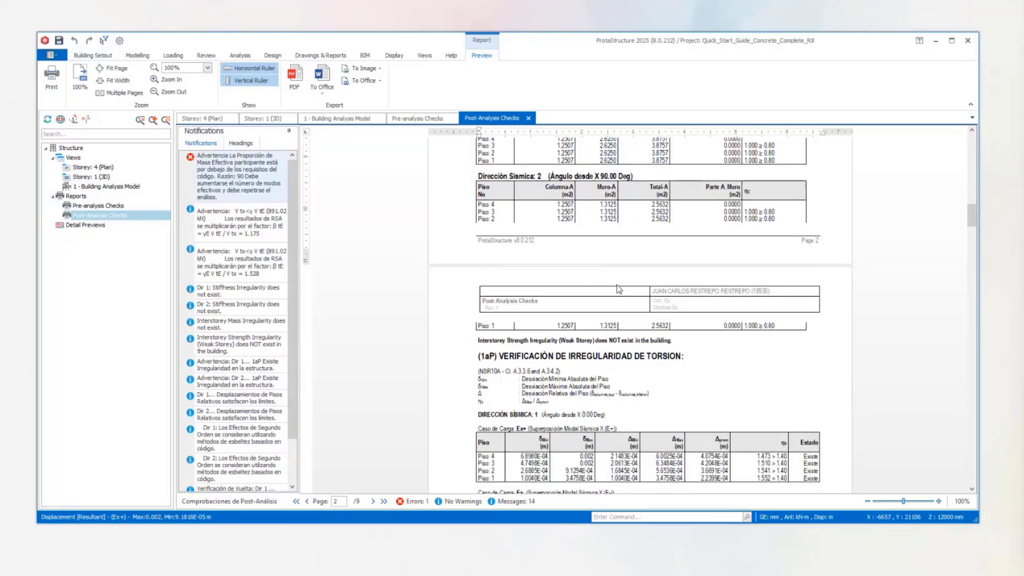
{"action": "scroll", "coordinate": [595, 312], "scroll_direction": "down", "scroll_amount": 4}
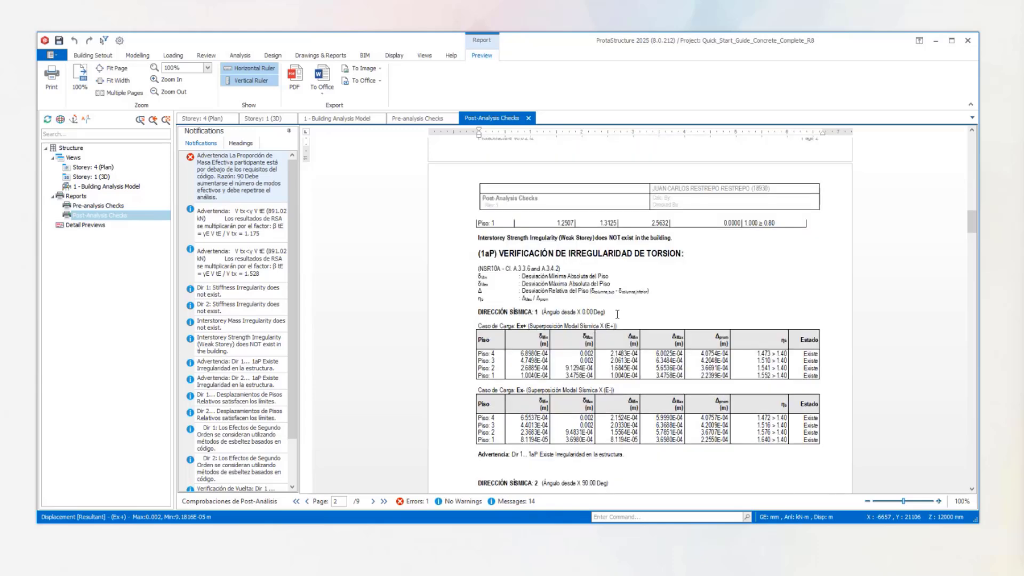
{"action": "scroll", "coordinate": [617, 314], "scroll_direction": "down", "scroll_amount": 2}
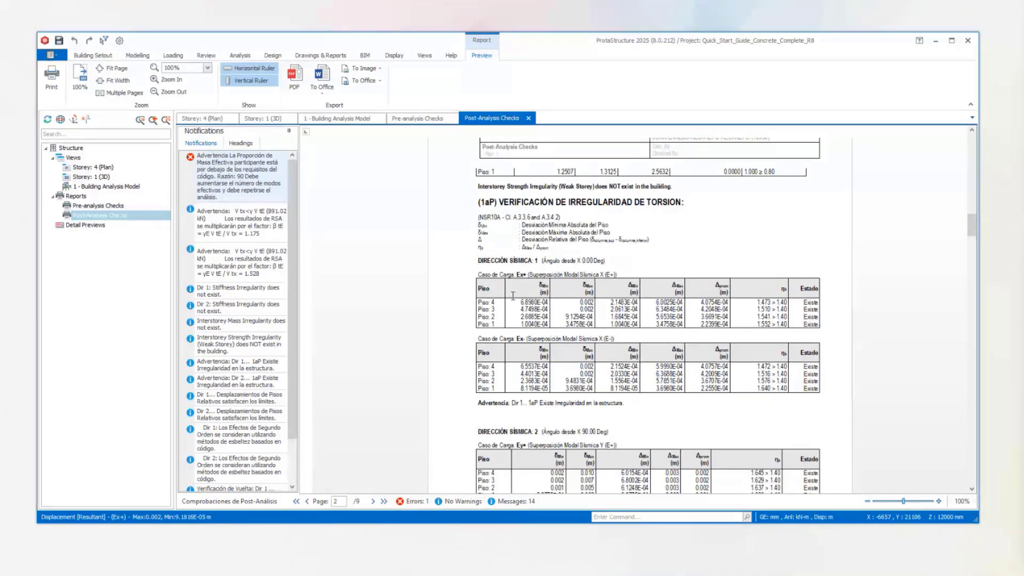
{"action": "left_click_drag", "start_coordinate": [493, 300], "coordinate": [810, 321]}
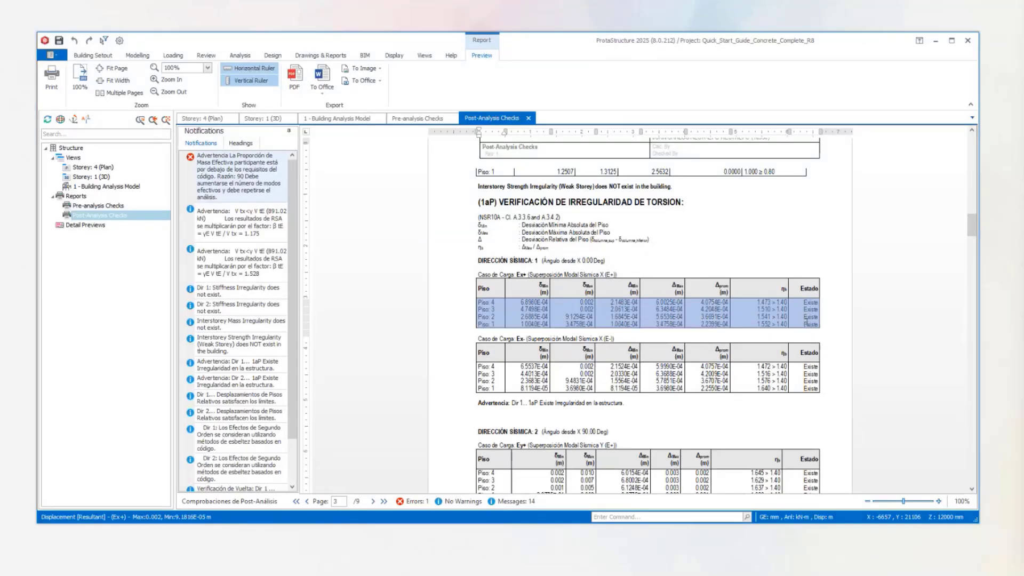
{"action": "left_click_drag", "start_coordinate": [816, 395], "coordinate": [515, 355]}
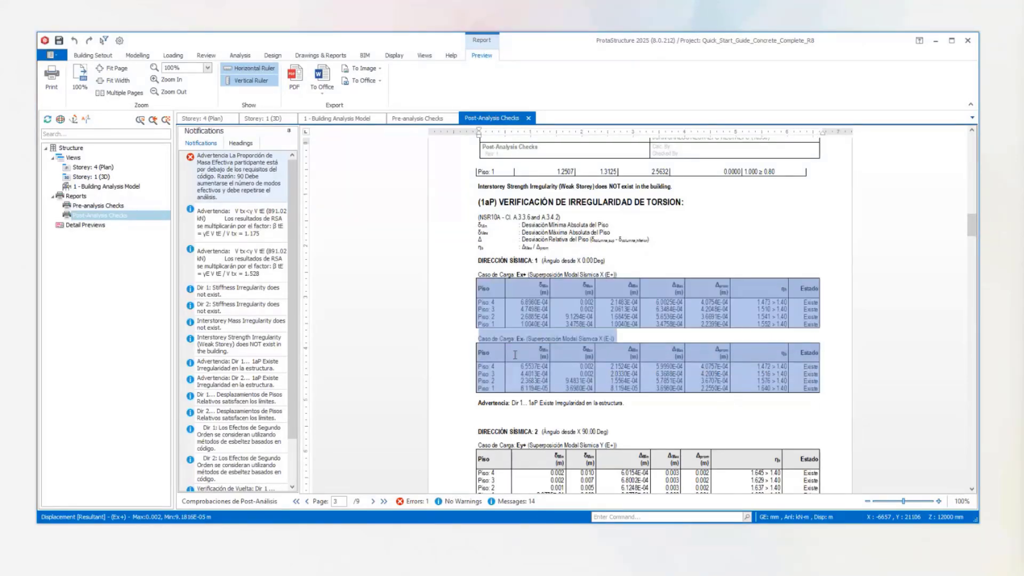
Examine the torsional irregularity check (1aP) for seismic direction 2, highlighting the text from the Ex- table through the Ey+ and Ey- tables.
{"action": "scroll", "coordinate": [635, 288], "scroll_direction": "down", "scroll_amount": 1}
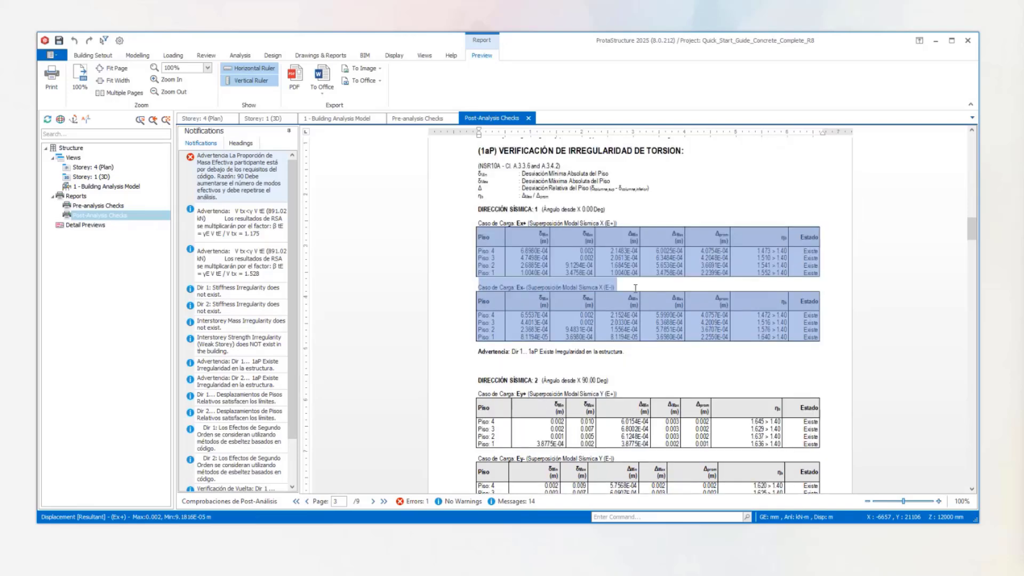
{"action": "scroll", "coordinate": [626, 320], "scroll_direction": "down", "scroll_amount": 1}
{"action": "scroll", "coordinate": [640, 373], "scroll_direction": "down", "scroll_amount": 1}
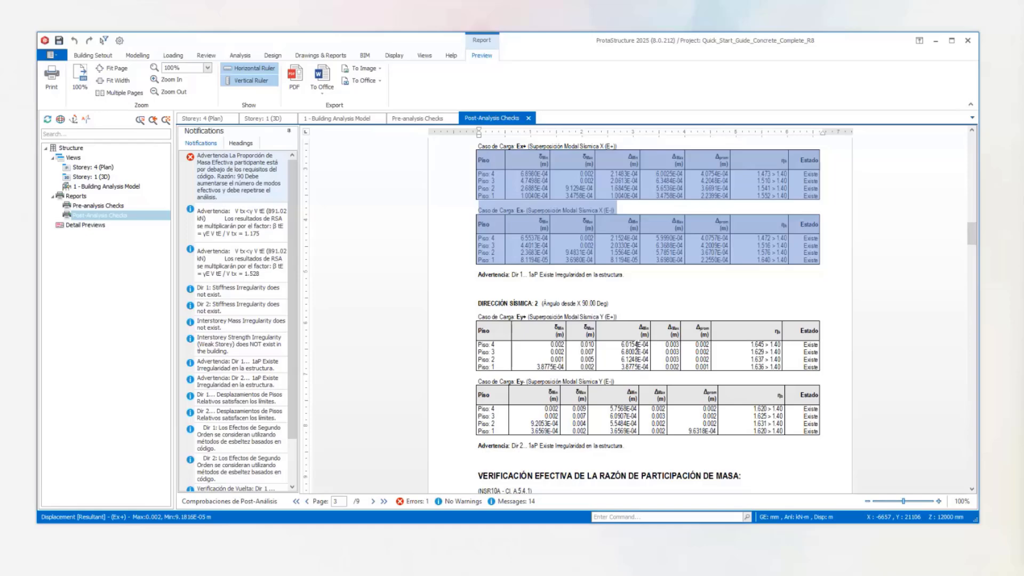
{"action": "scroll", "coordinate": [606, 272], "scroll_direction": "up", "scroll_amount": 1}
{"action": "scroll", "coordinate": [605, 272], "scroll_direction": "up", "scroll_amount": 2}
{"action": "scroll", "coordinate": [606, 293], "scroll_direction": "down", "scroll_amount": 3}
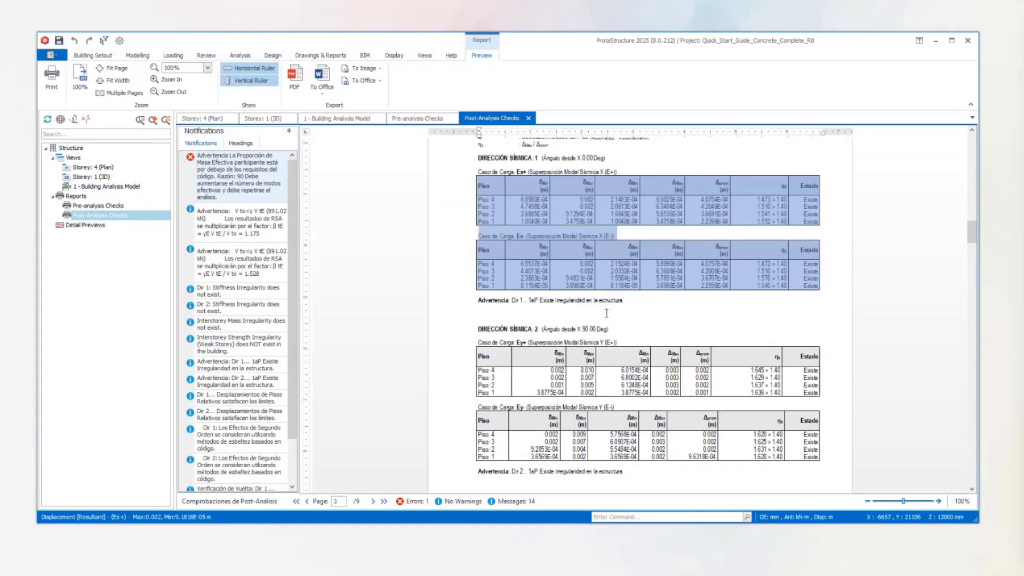
{"action": "scroll", "coordinate": [615, 363], "scroll_direction": "down", "scroll_amount": 2}
{"action": "scroll", "coordinate": [616, 363], "scroll_direction": "down", "scroll_amount": 1}
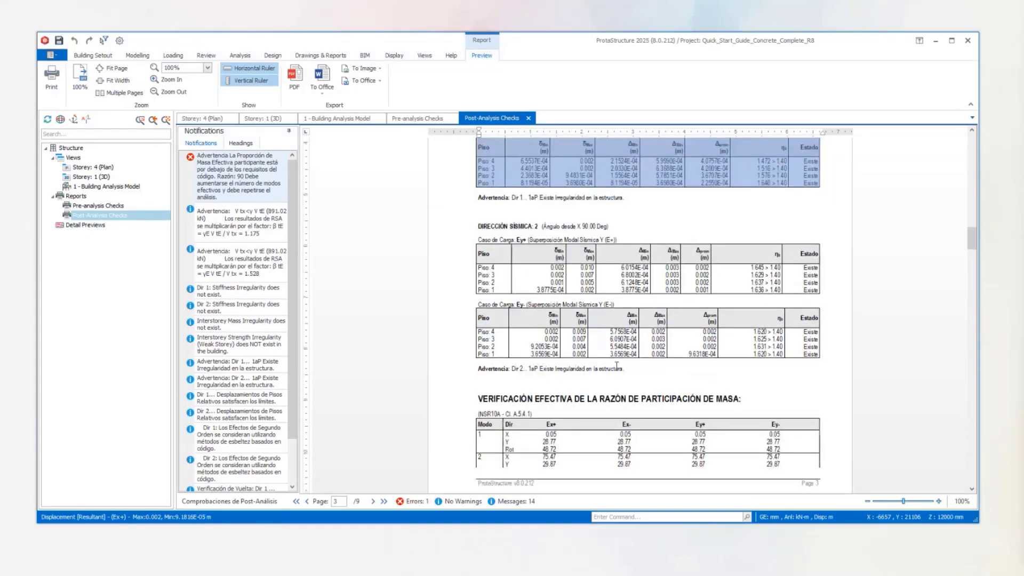
{"action": "left_click", "coordinate": [617, 366]}
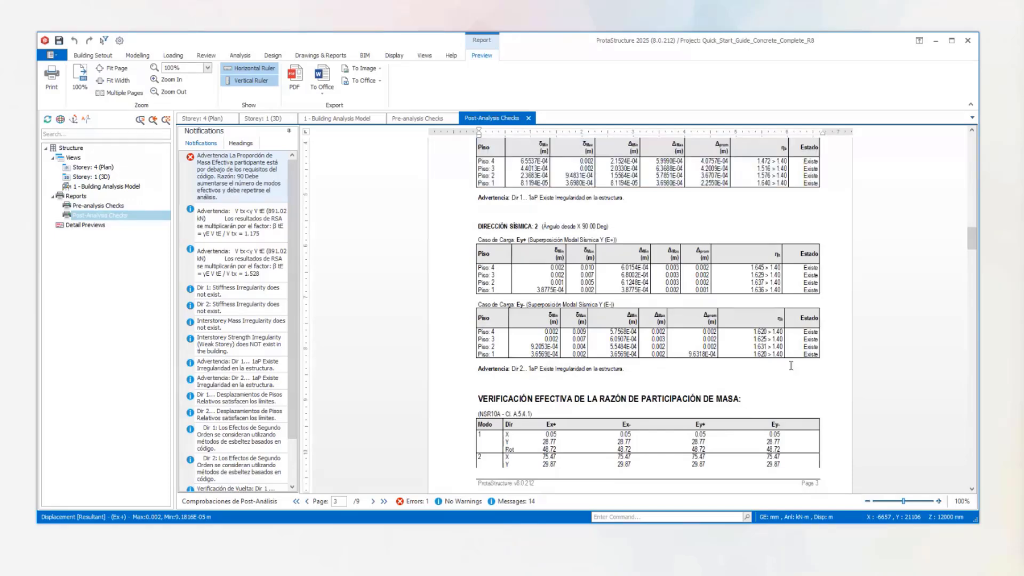
{"action": "left_click_drag", "start_coordinate": [648, 368], "coordinate": [492, 158]}
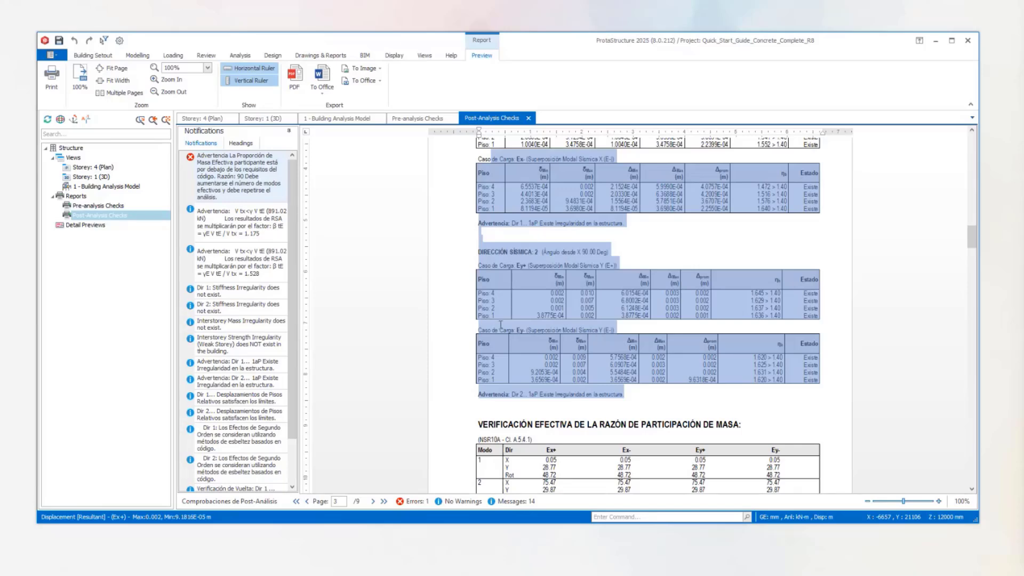
Examine the effective mass participation ratio check for the vibration modes under load cases Ex+, Ex-, Ey+ and Ey-.
{"action": "scroll", "coordinate": [501, 324], "scroll_direction": "down", "scroll_amount": 3}
{"action": "scroll", "coordinate": [527, 343], "scroll_direction": "down", "scroll_amount": 1}
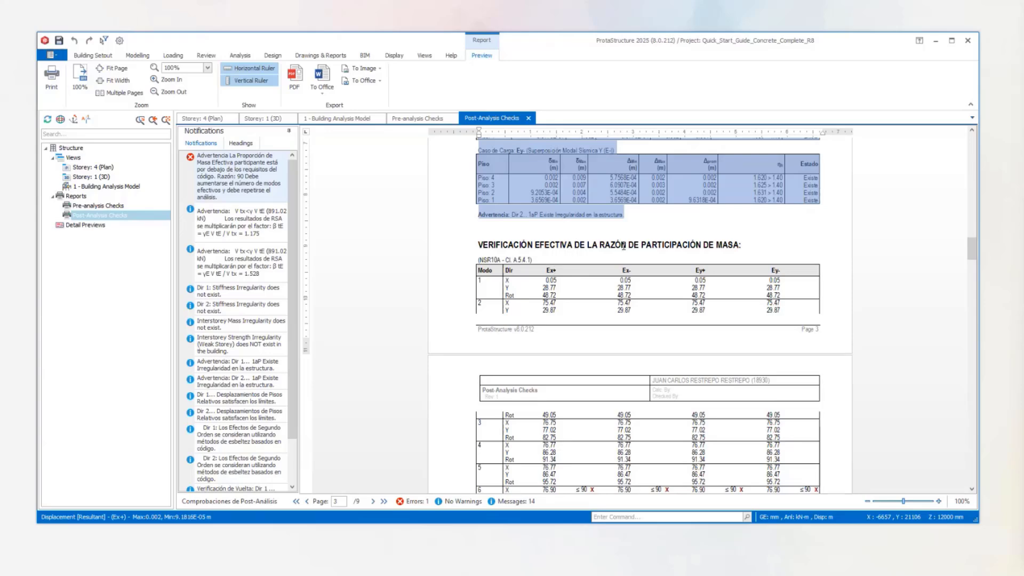
Examine the higher modes in the effective mass participation ratio check, highlighting the X-direction row of mode 6.
{"action": "scroll", "coordinate": [618, 262], "scroll_direction": "down", "scroll_amount": 1}
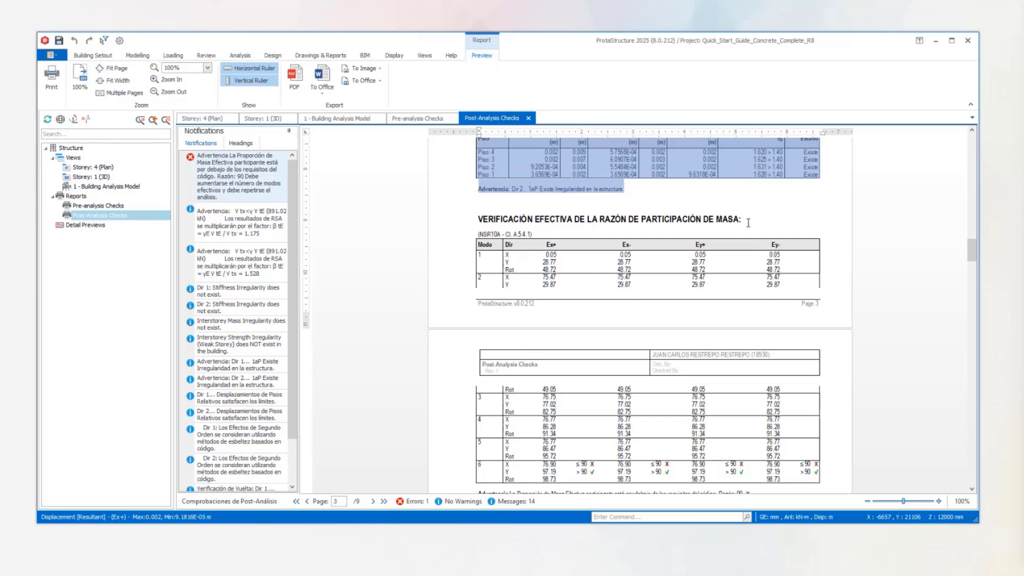
{"action": "scroll", "coordinate": [664, 214], "scroll_direction": "down", "scroll_amount": 3}
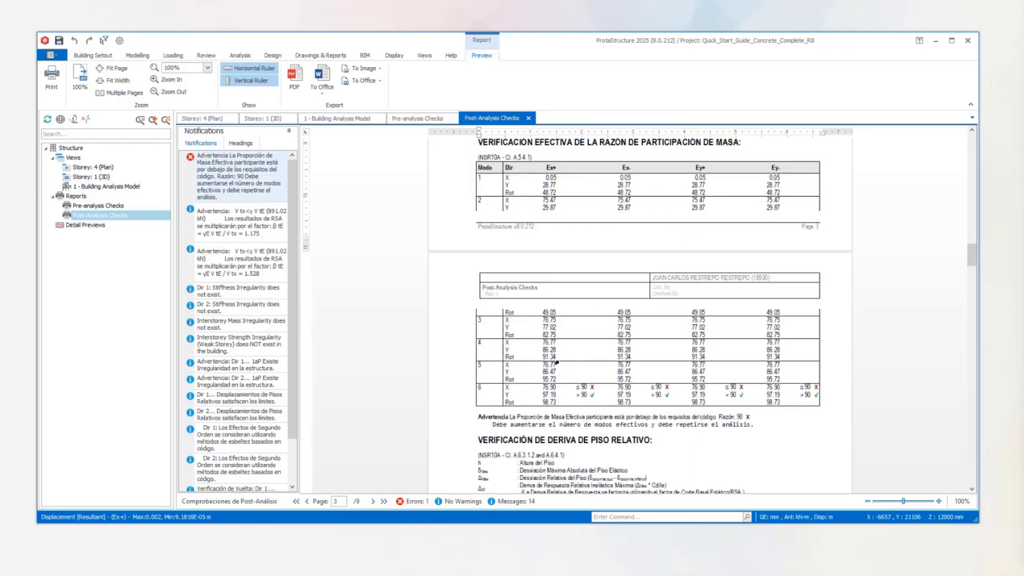
{"action": "scroll", "coordinate": [543, 385], "scroll_direction": "down", "scroll_amount": 1}
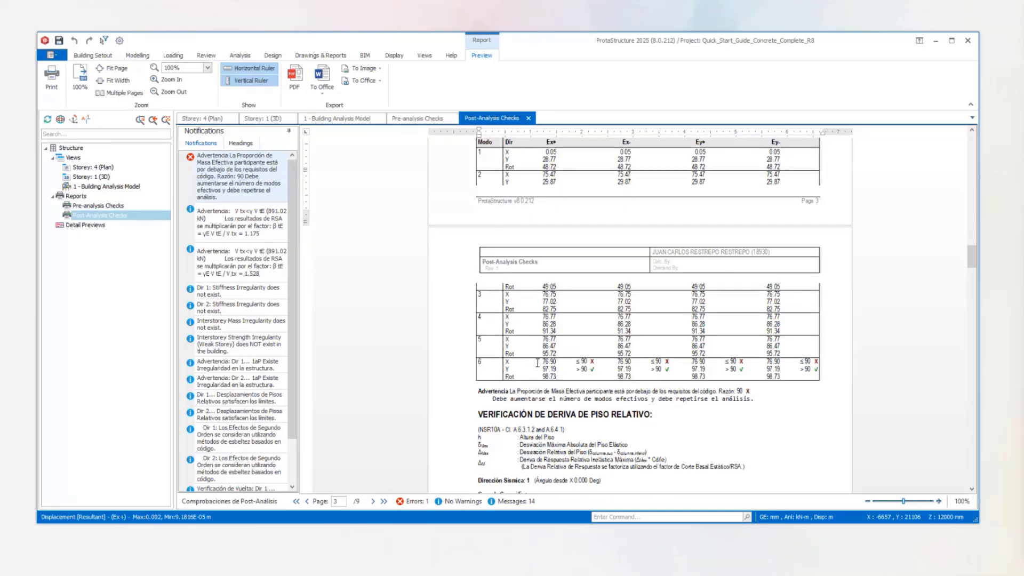
{"action": "left_click_drag", "start_coordinate": [510, 363], "coordinate": [821, 364]}
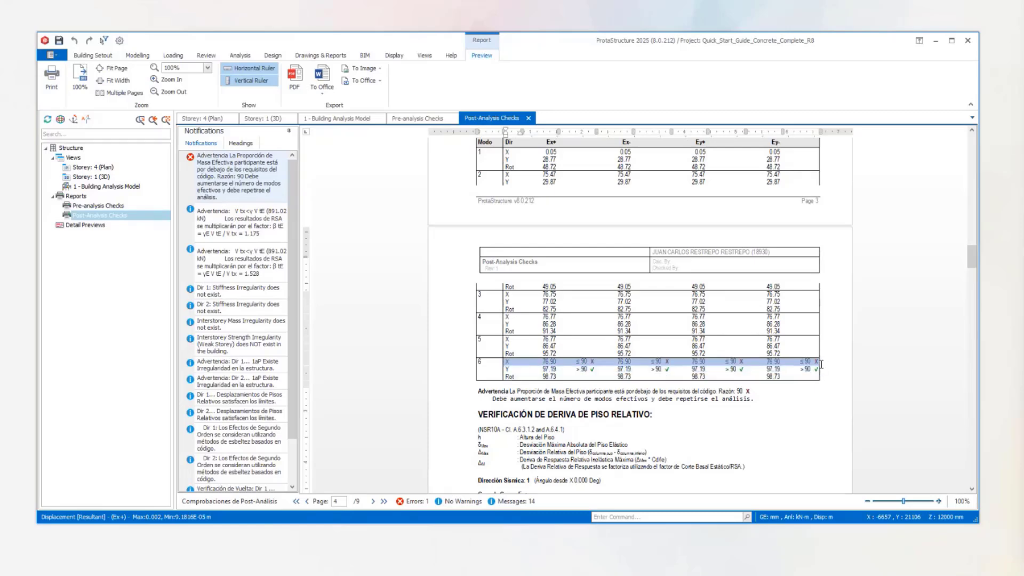
{"action": "scroll", "coordinate": [587, 363], "scroll_direction": "down", "scroll_amount": 1}
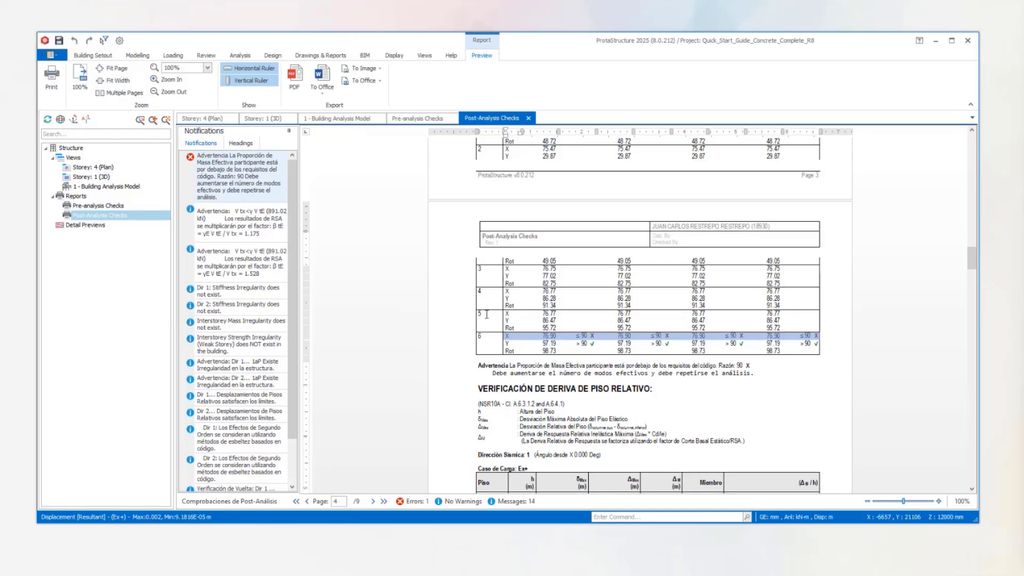
Examine the definitions of the relative storey drift check, highlighting the Cd/Ie factor in the maximum inelastic drift formula.
{"action": "scroll", "coordinate": [585, 310], "scroll_direction": "down", "scroll_amount": 2}
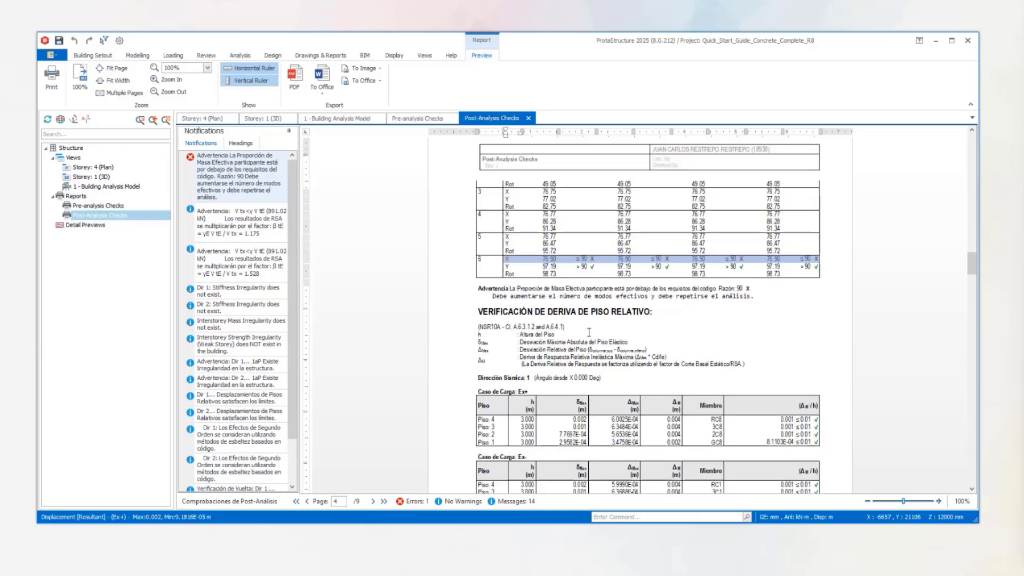
{"action": "scroll", "coordinate": [588, 334], "scroll_direction": "down", "scroll_amount": 2}
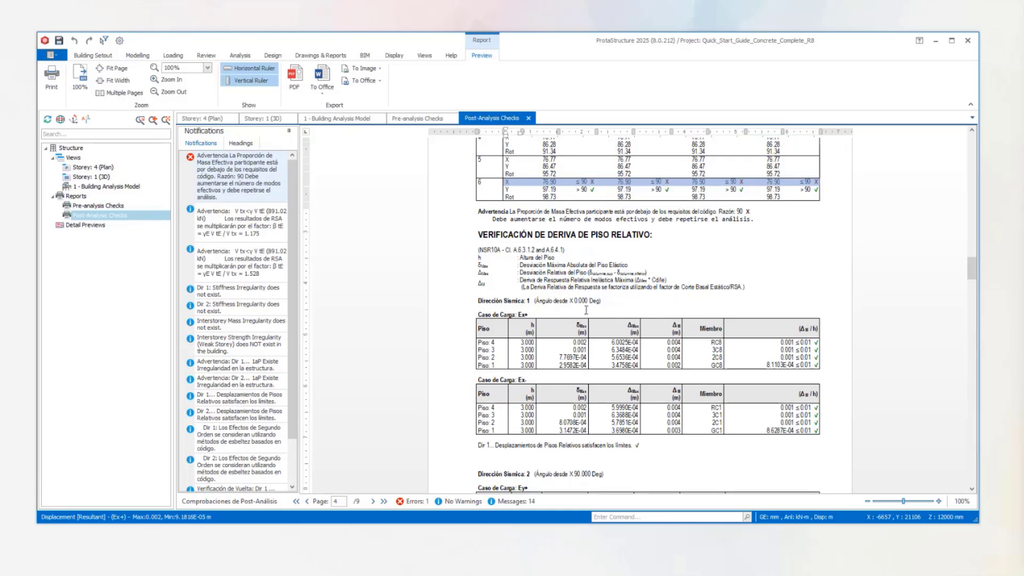
{"action": "mouse_move", "coordinate": [667, 280]}
{"action": "left_mouse_down"}
{"action": "mouse_move", "coordinate": [543, 281]}
{"action": "mouse_move", "coordinate": [670, 280]}
{"action": "mouse_move", "coordinate": [658, 279]}
{"action": "left_mouse_up"}
{"action": "left_click", "coordinate": [678, 274]}
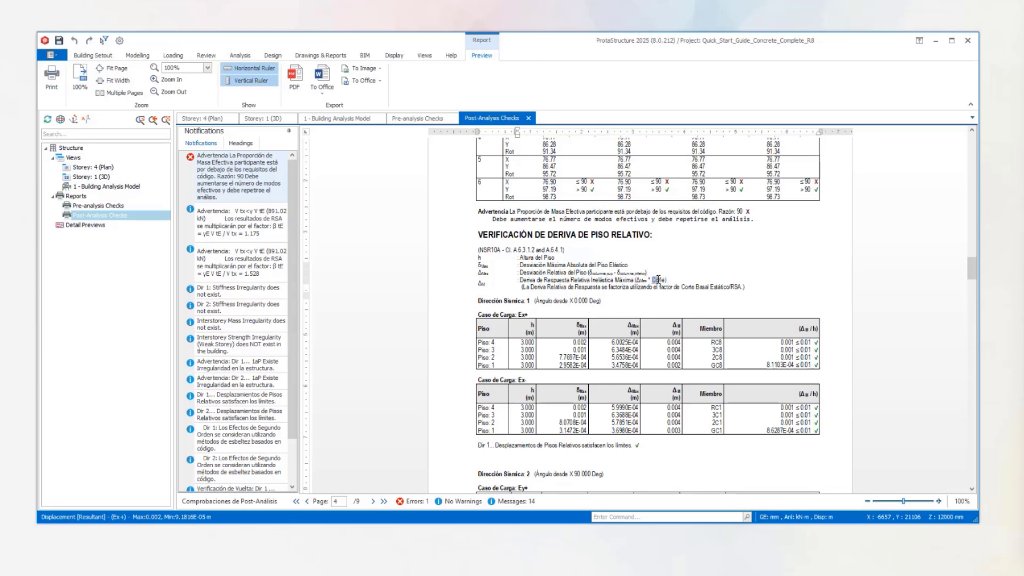
{"action": "left_click", "coordinate": [677, 279]}
{"action": "left_click_drag", "start_coordinate": [635, 280], "coordinate": [666, 279]}
{"action": "left_click", "coordinate": [664, 288]}
{"action": "left_click_drag", "start_coordinate": [647, 280], "coordinate": [637, 280]}
{"action": "left_click_drag", "start_coordinate": [651, 281], "coordinate": [660, 286]}
{"action": "left_click", "coordinate": [661, 283]}
{"action": "left_click_drag", "start_coordinate": [662, 282], "coordinate": [665, 283]}
{"action": "left_click_drag", "start_coordinate": [652, 281], "coordinate": [661, 280]}
{"action": "left_click", "coordinate": [648, 273]}
{"action": "left_click_drag", "start_coordinate": [667, 281], "coordinate": [653, 282]}
{"action": "left_click", "coordinate": [668, 281]}
{"action": "left_click_drag", "start_coordinate": [652, 281], "coordinate": [660, 281]}
Examine the storey drift tables for seismic direction 1, highlighting the Ex+ elastic drifts and the drift ratios of Ex+ and Ex-.
{"action": "scroll", "coordinate": [631, 310], "scroll_direction": "down", "scroll_amount": 2}
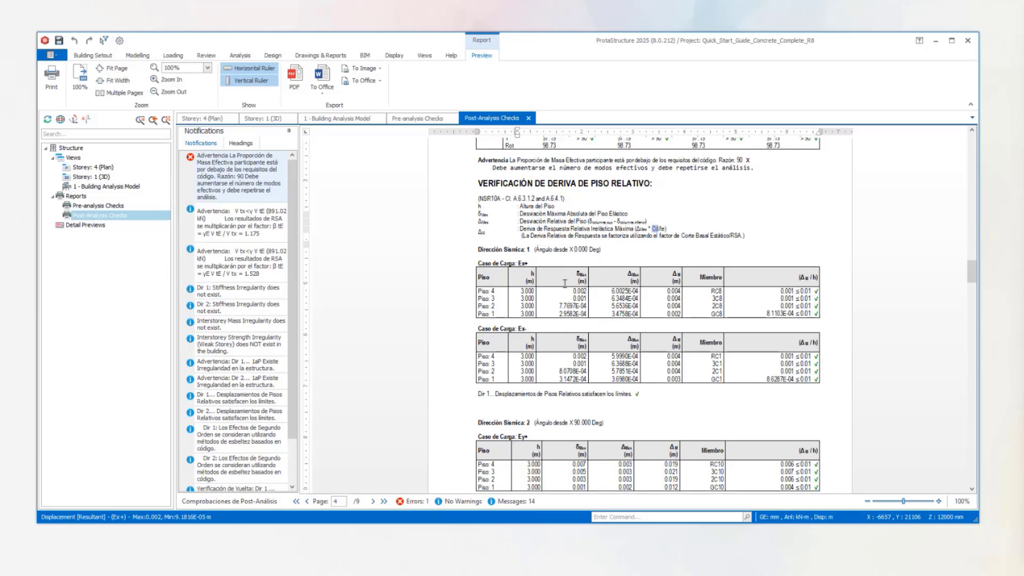
{"action": "left_click_drag", "start_coordinate": [614, 291], "coordinate": [634, 313]}
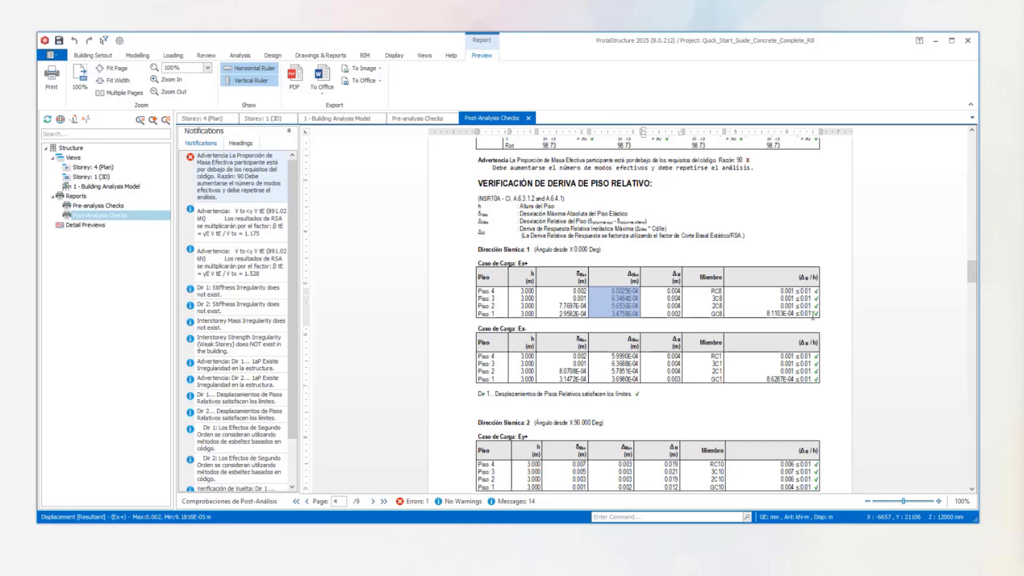
{"action": "left_click_drag", "start_coordinate": [813, 316], "coordinate": [788, 290]}
{"action": "scroll", "coordinate": [790, 325], "scroll_direction": "down", "scroll_amount": 1}
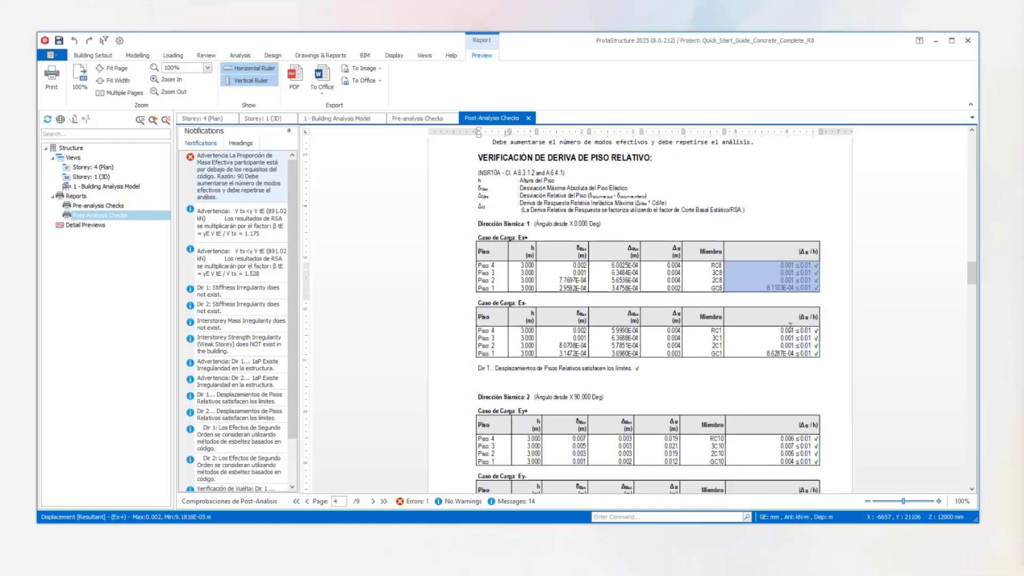
{"action": "left_click_drag", "start_coordinate": [818, 353], "coordinate": [772, 329]}
{"action": "scroll", "coordinate": [714, 343], "scroll_direction": "down", "scroll_amount": 3}
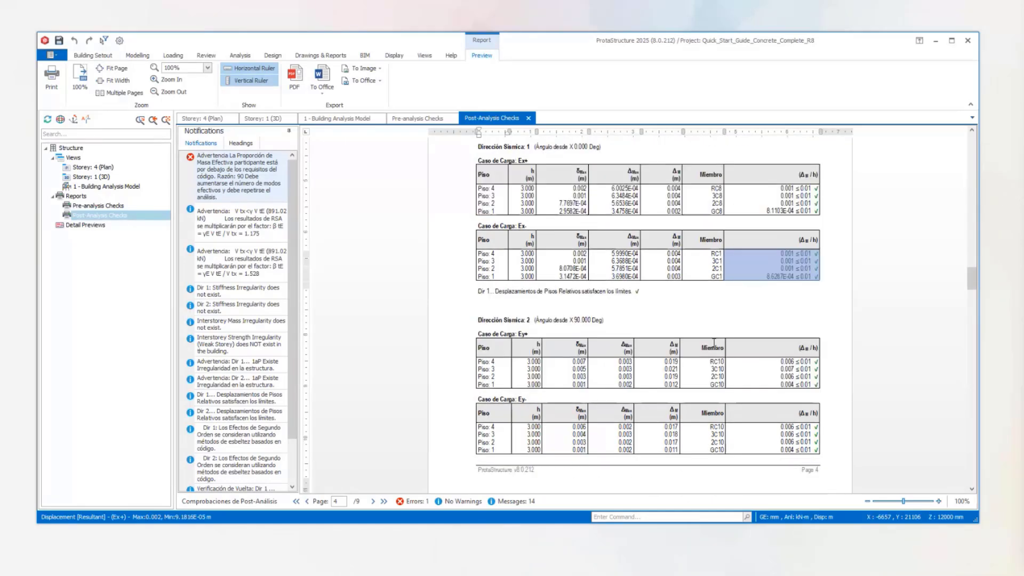
Examine the storey drift tables for seismic direction 2 under load cases Ey+ and Ey-.
{"action": "scroll", "coordinate": [715, 343], "scroll_direction": "down", "scroll_amount": 2}
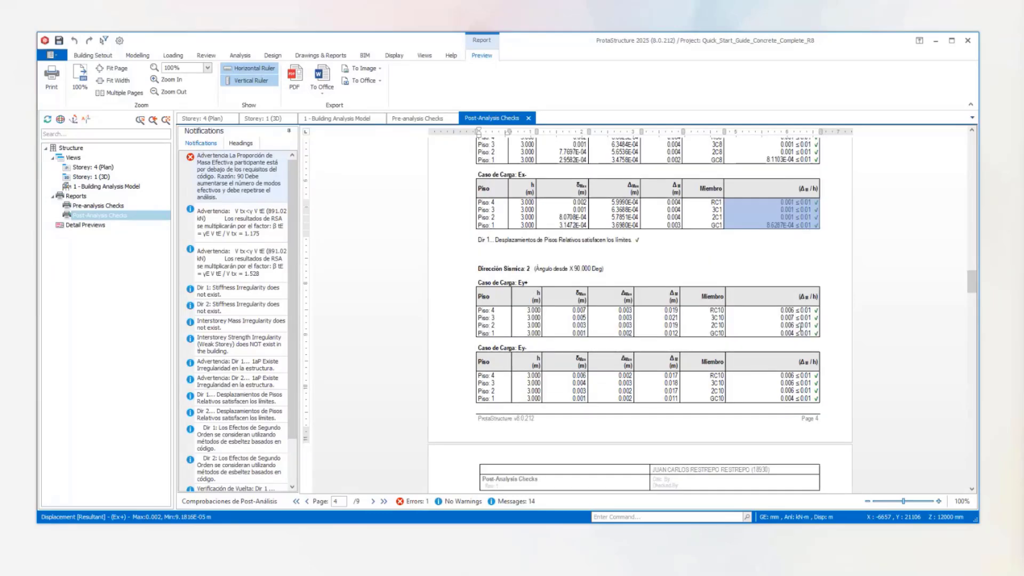
{"action": "scroll", "coordinate": [774, 350], "scroll_direction": "down", "scroll_amount": 3}
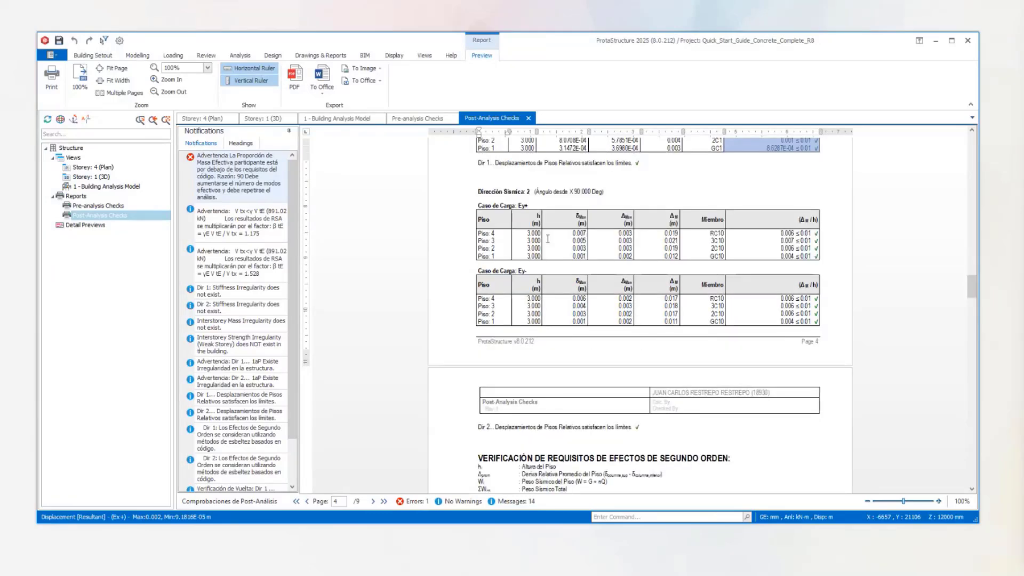
{"action": "left_click", "coordinate": [720, 244]}
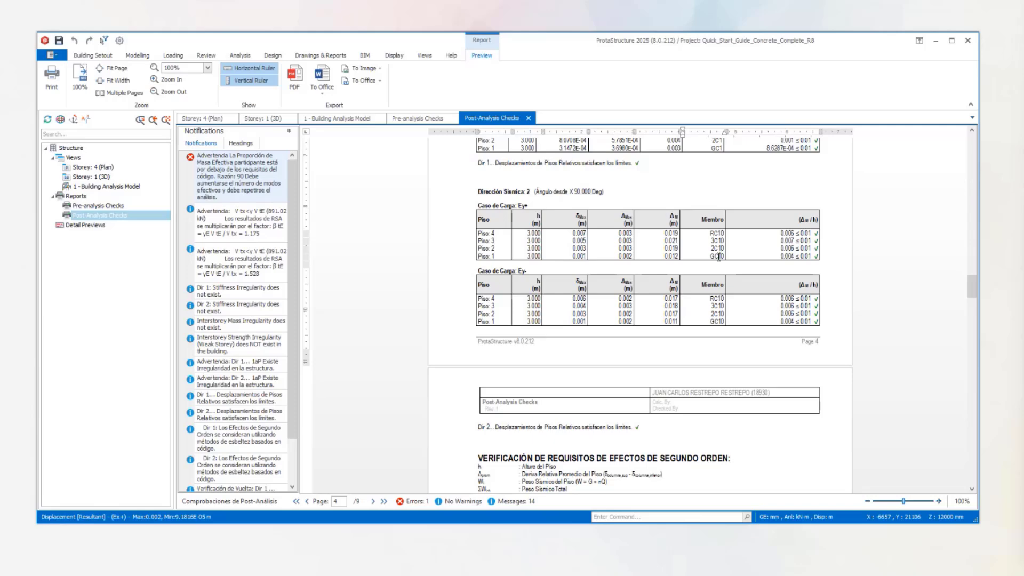
Examine the second-order effects check for both seismic directions.
{"action": "scroll", "coordinate": [713, 277], "scroll_direction": "down", "scroll_amount": 8}
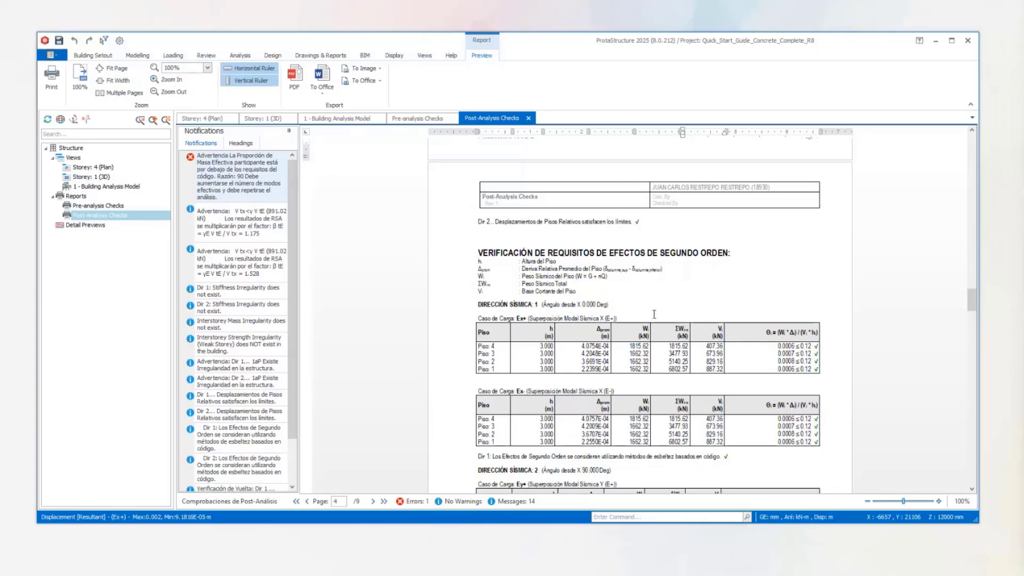
{"action": "scroll", "coordinate": [655, 302], "scroll_direction": "down", "scroll_amount": 2}
{"action": "scroll", "coordinate": [668, 299], "scroll_direction": "down", "scroll_amount": 1}
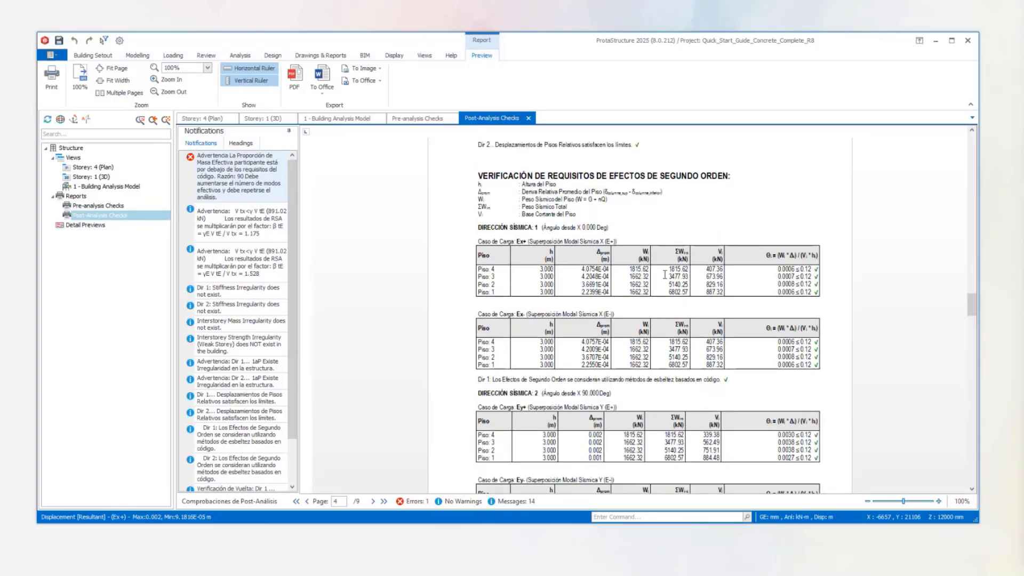
{"action": "scroll", "coordinate": [680, 331], "scroll_direction": "down", "scroll_amount": 3}
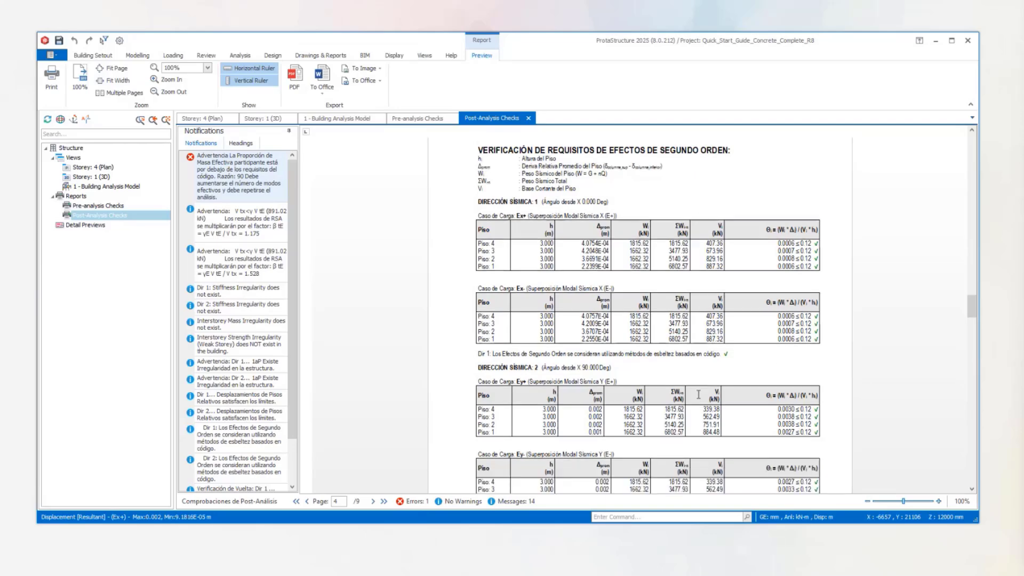
Examine the slab/wall in-plane shear stress check, from its symbol definitions through the wall results for storeys 1 to 4.
{"action": "scroll", "coordinate": [669, 354], "scroll_direction": "down", "scroll_amount": 6}
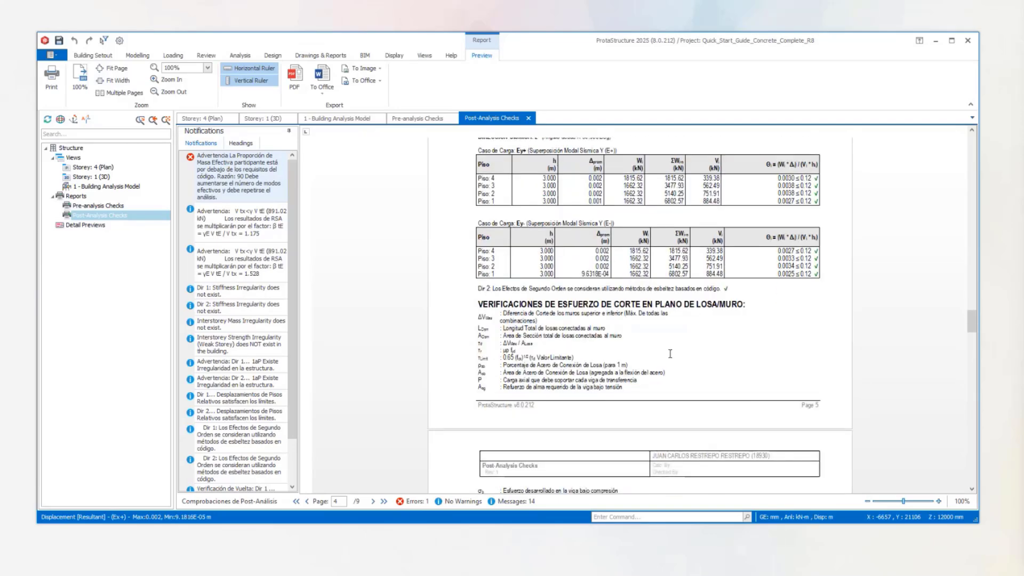
{"action": "scroll", "coordinate": [589, 335], "scroll_direction": "up", "scroll_amount": 1}
{"action": "scroll", "coordinate": [588, 335], "scroll_direction": "up", "scroll_amount": 1}
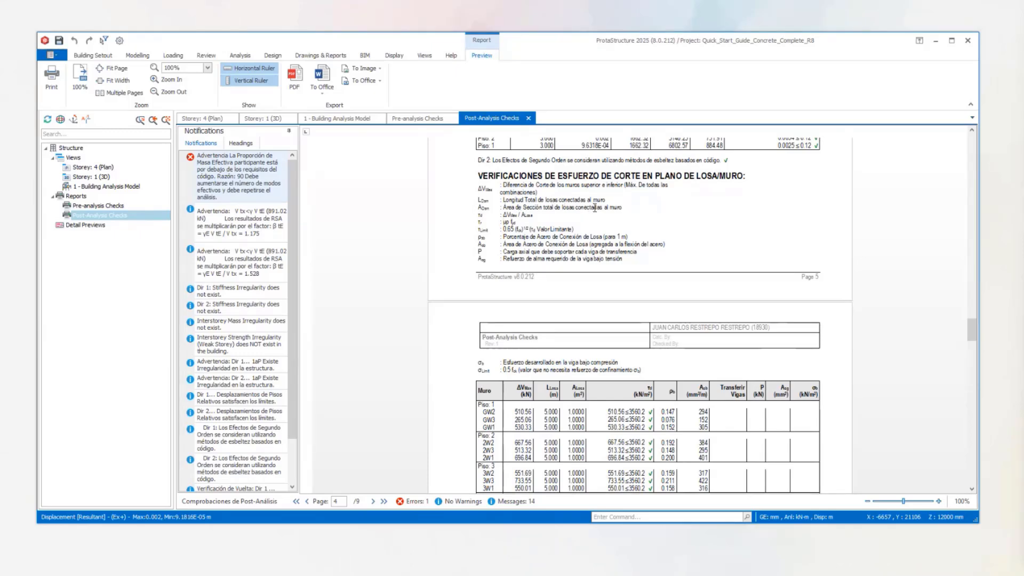
{"action": "scroll", "coordinate": [620, 277], "scroll_direction": "down", "scroll_amount": 1}
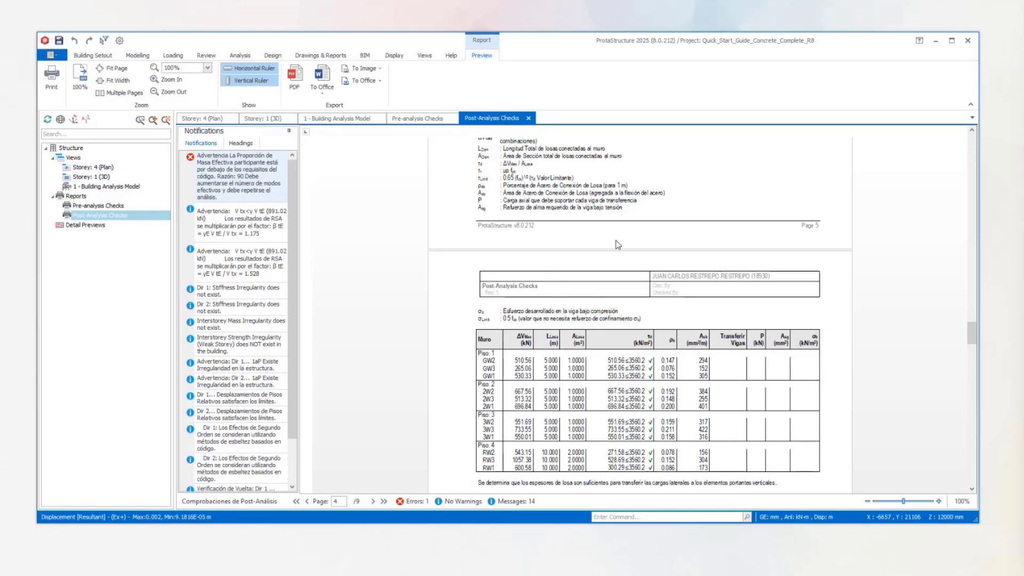
{"action": "scroll", "coordinate": [629, 261], "scroll_direction": "down", "scroll_amount": 5}
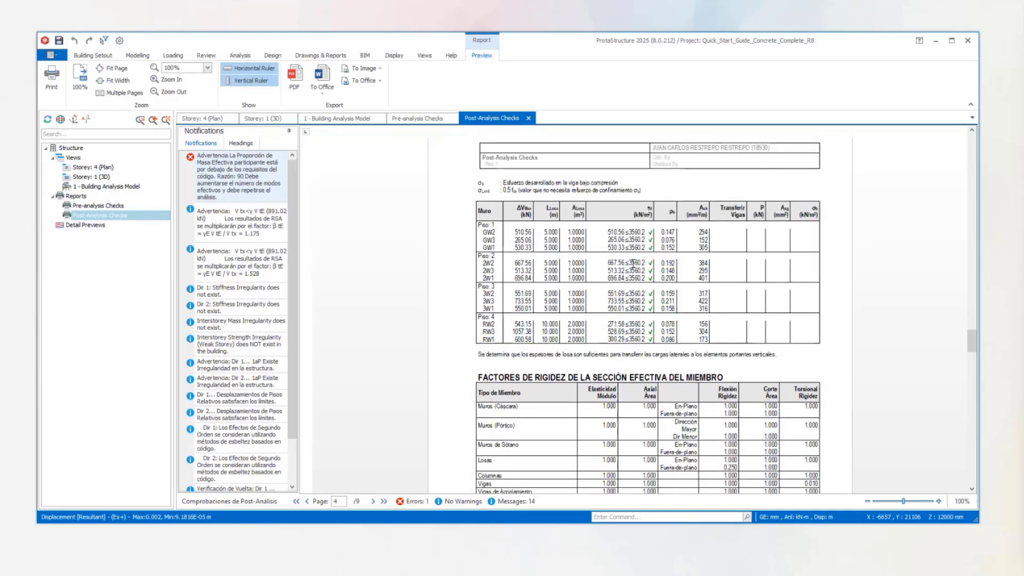
Examine the effective section stiffness factors by member type, highlighting the torsional rigidity factor of the beams.
{"action": "scroll", "coordinate": [632, 263], "scroll_direction": "down", "scroll_amount": 3}
{"action": "scroll", "coordinate": [558, 316], "scroll_direction": "down", "scroll_amount": 1}
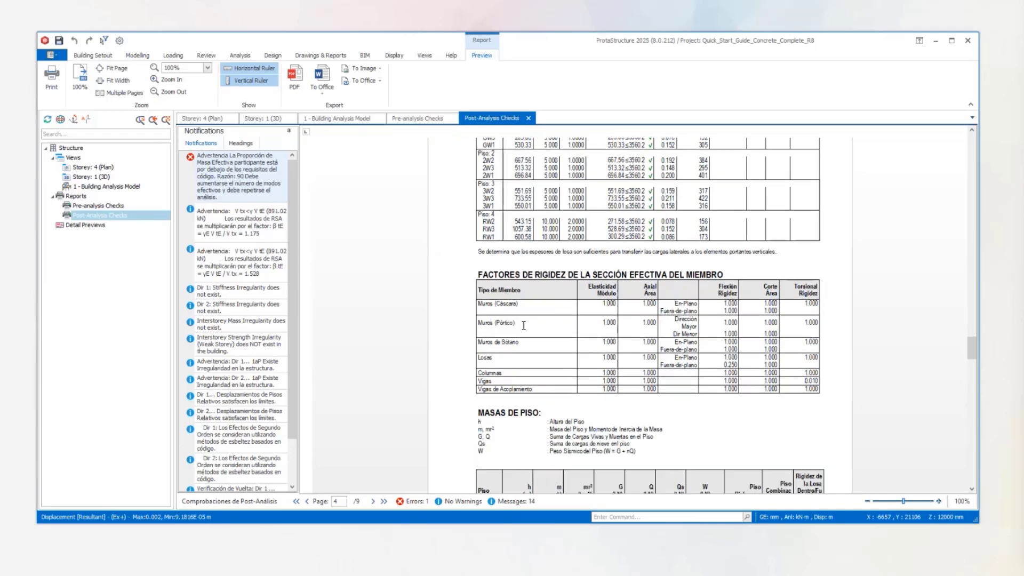
{"action": "scroll", "coordinate": [755, 313], "scroll_direction": "down", "scroll_amount": 3}
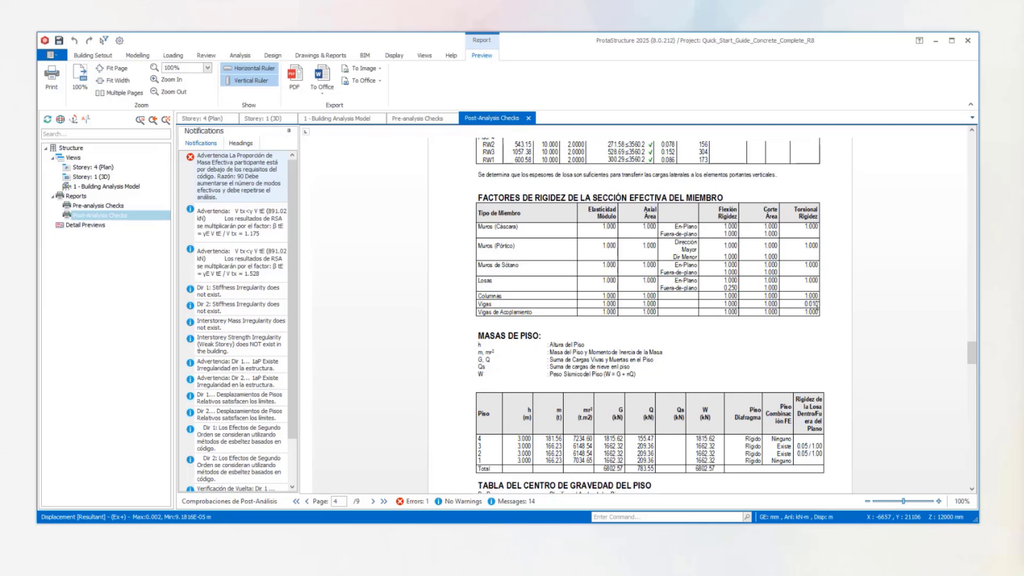
{"action": "left_click_drag", "start_coordinate": [817, 305], "coordinate": [799, 305]}
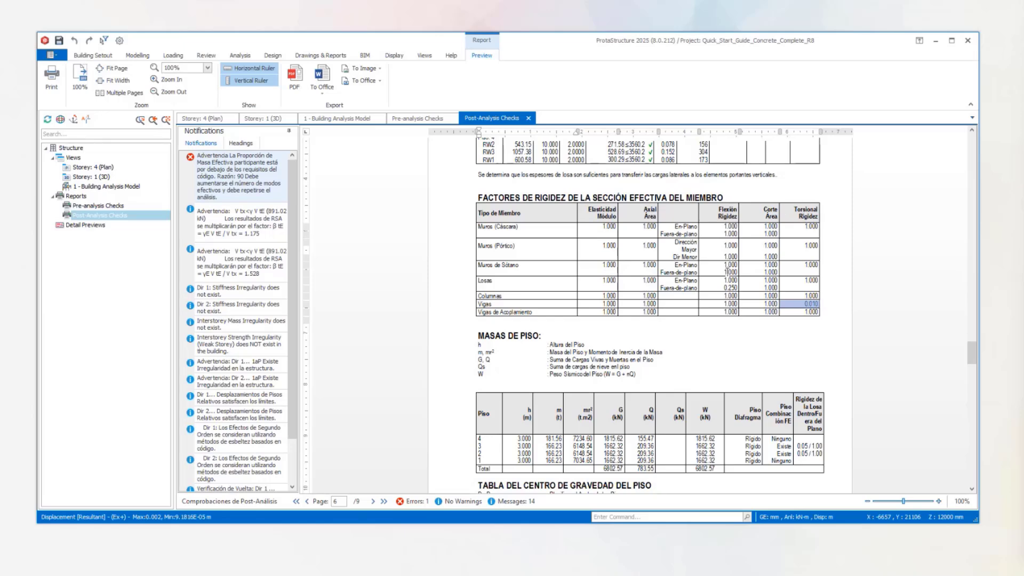
Examine the storey masses table and the storey centre of gravity table.
{"action": "scroll", "coordinate": [550, 321], "scroll_direction": "down", "scroll_amount": 3}
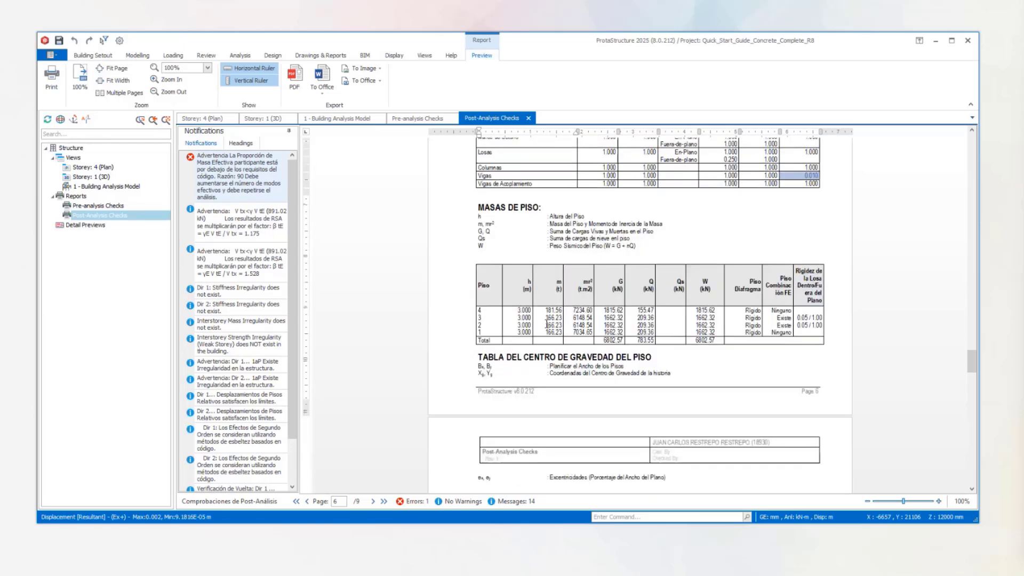
{"action": "scroll", "coordinate": [545, 324], "scroll_direction": "down", "scroll_amount": 8}
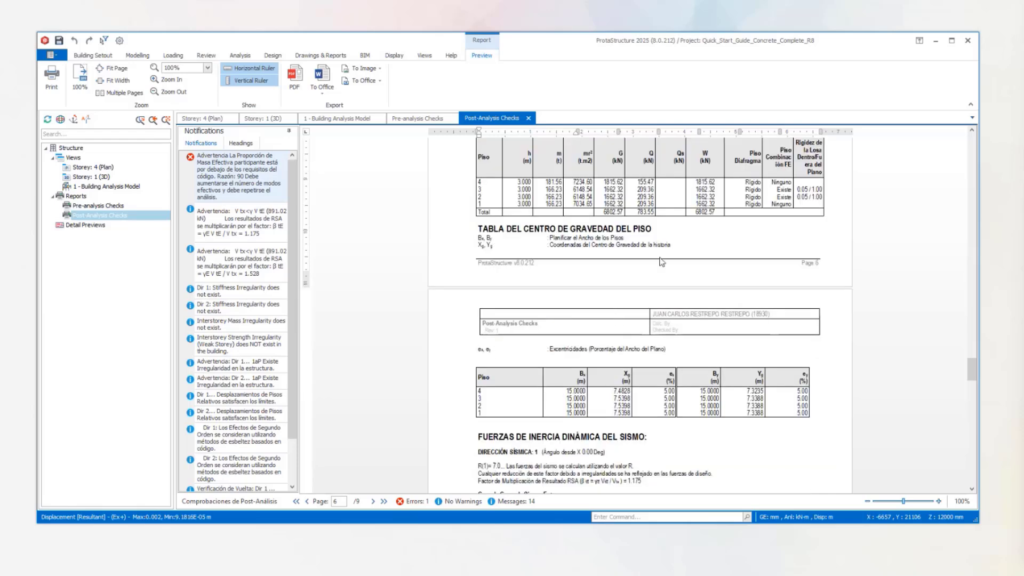
Examine the dynamic seismic inertia forces for directions 1 and 2 under load cases Ex+, Ex-, Ey+ and Ey-.
{"action": "scroll", "coordinate": [661, 331], "scroll_direction": "down", "scroll_amount": 1}
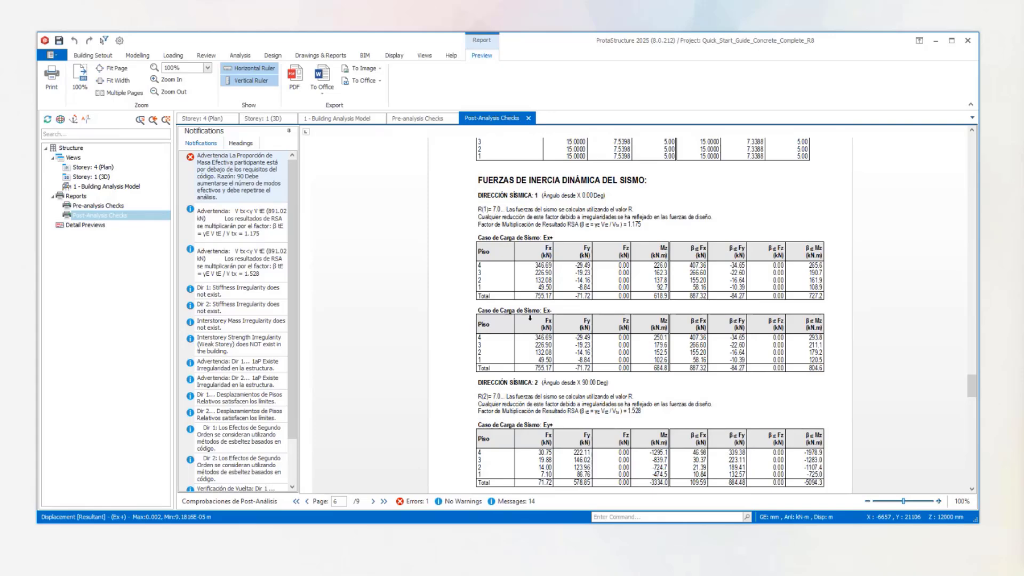
{"action": "scroll", "coordinate": [604, 336], "scroll_direction": "down", "scroll_amount": 1}
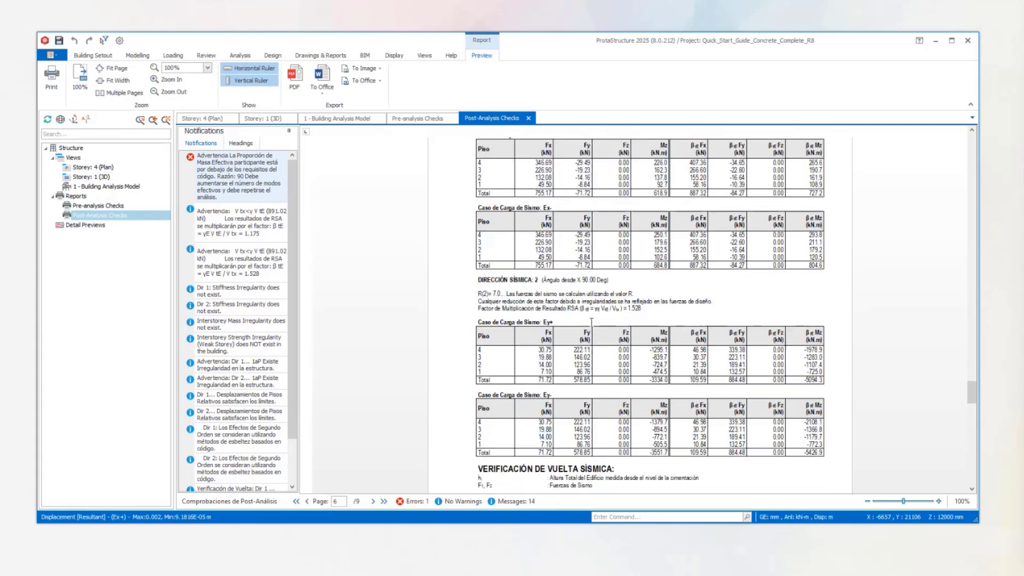
{"action": "scroll", "coordinate": [591, 326], "scroll_direction": "up", "scroll_amount": 1}
{"action": "scroll", "coordinate": [587, 331], "scroll_direction": "down", "scroll_amount": 3}
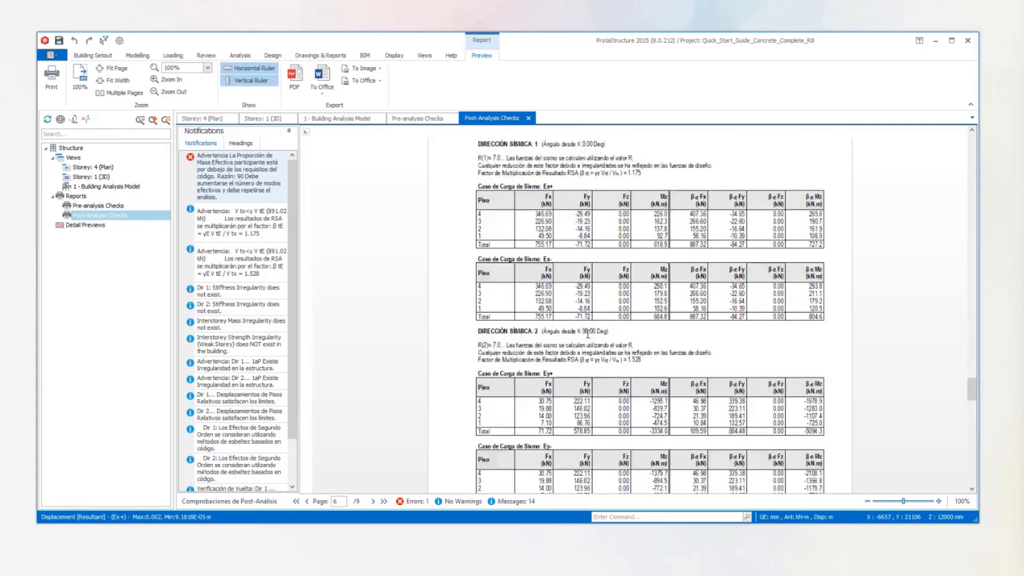
{"action": "scroll", "coordinate": [647, 297], "scroll_direction": "down", "scroll_amount": 6}
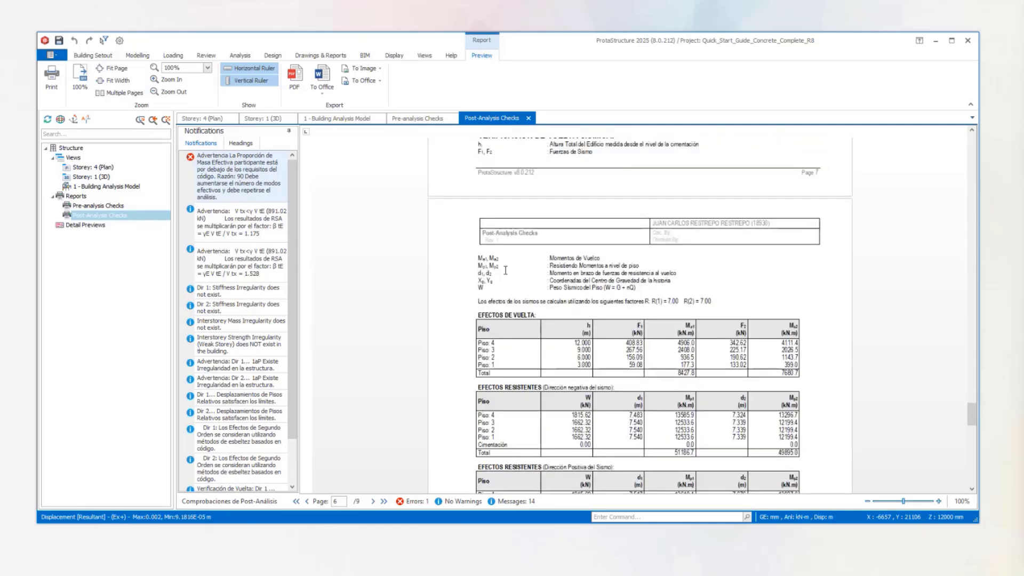
{"action": "scroll", "coordinate": [522, 275], "scroll_direction": "up", "scroll_amount": 3}
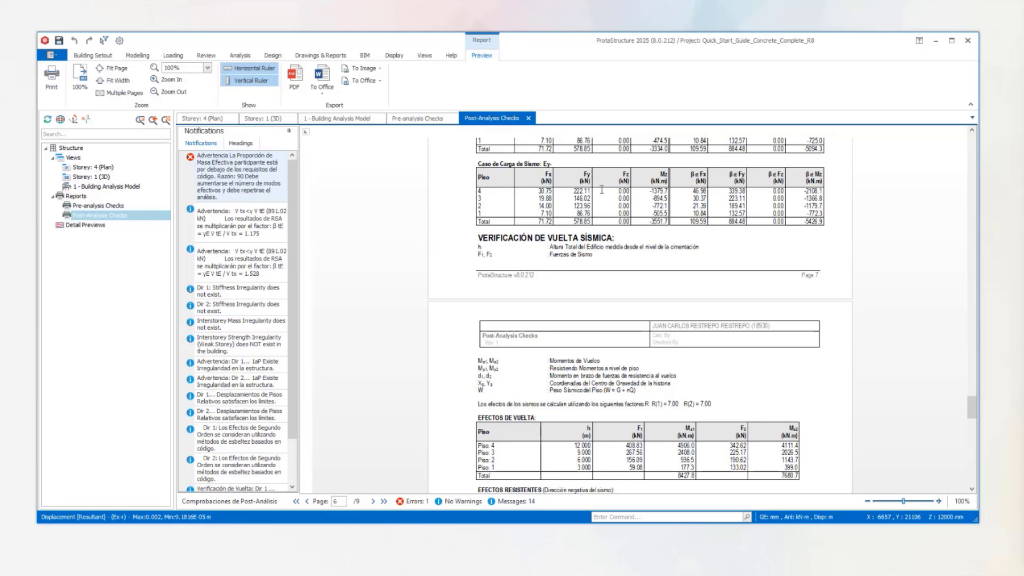
{"action": "scroll", "coordinate": [592, 224], "scroll_direction": "up", "scroll_amount": 2}
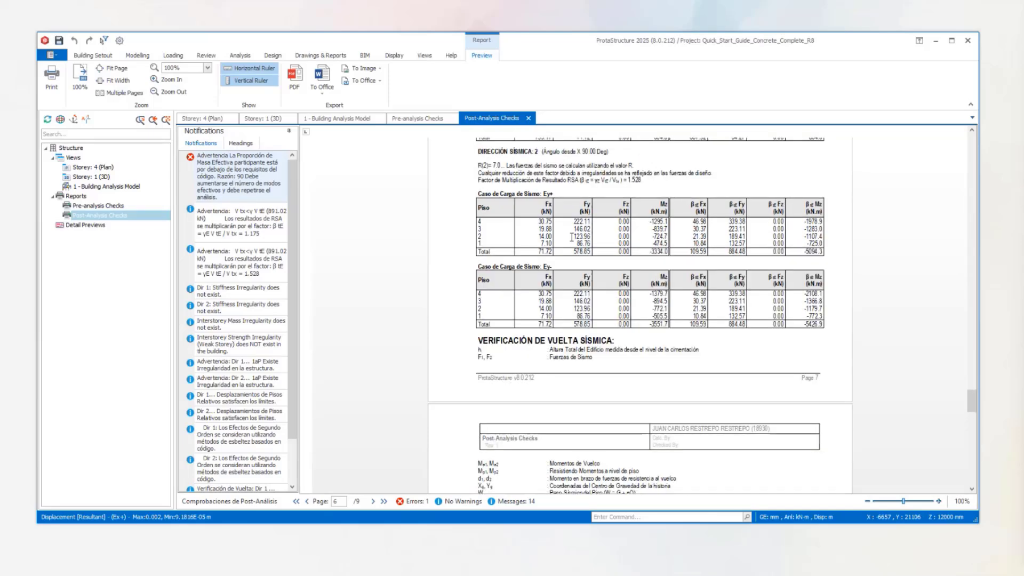
Examine the seismic overturning check with its resisting effects, and the list of structural irregularities.
{"action": "scroll", "coordinate": [581, 261], "scroll_direction": "down", "scroll_amount": 2}
{"action": "scroll", "coordinate": [579, 271], "scroll_direction": "down", "scroll_amount": 2}
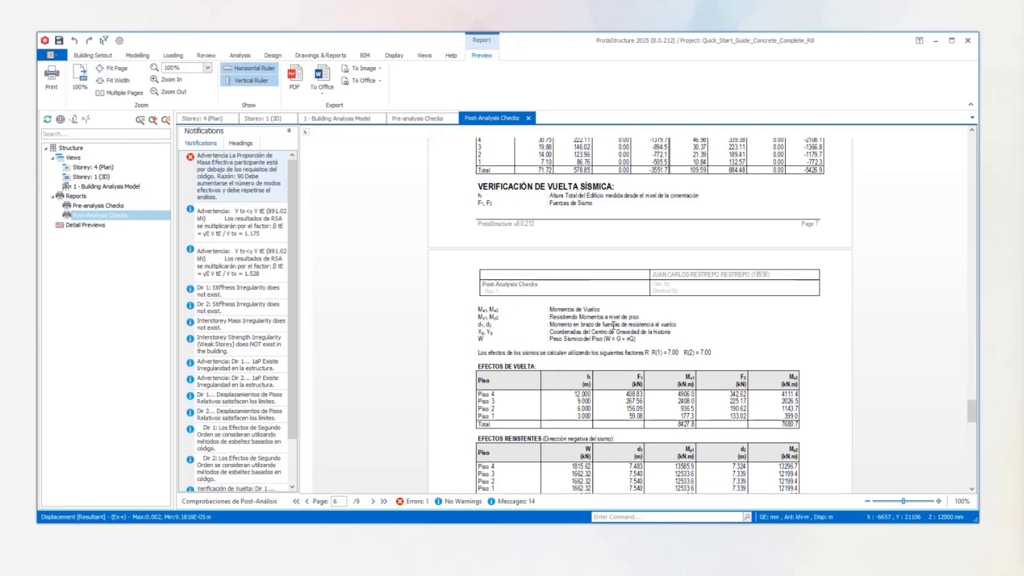
{"action": "scroll", "coordinate": [658, 318], "scroll_direction": "down", "scroll_amount": 8}
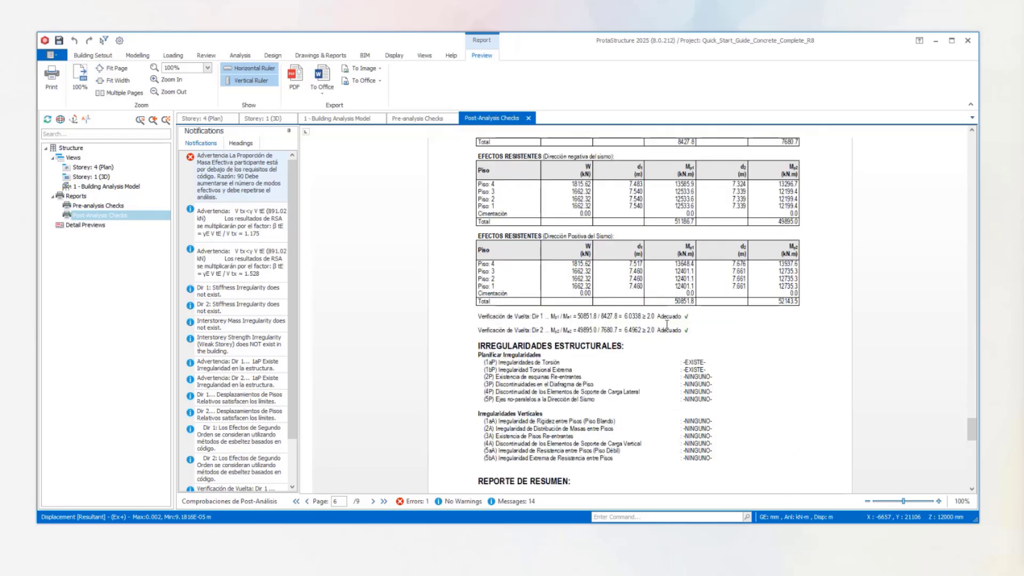
Examine the plan and vertical entries in the structural irregularities list, highlighting the list from the first torsional irregularity to the last vertical one.
{"action": "scroll", "coordinate": [667, 326], "scroll_direction": "down", "scroll_amount": 2}
{"action": "left_click_drag", "start_coordinate": [720, 311], "coordinate": [458, 193]}
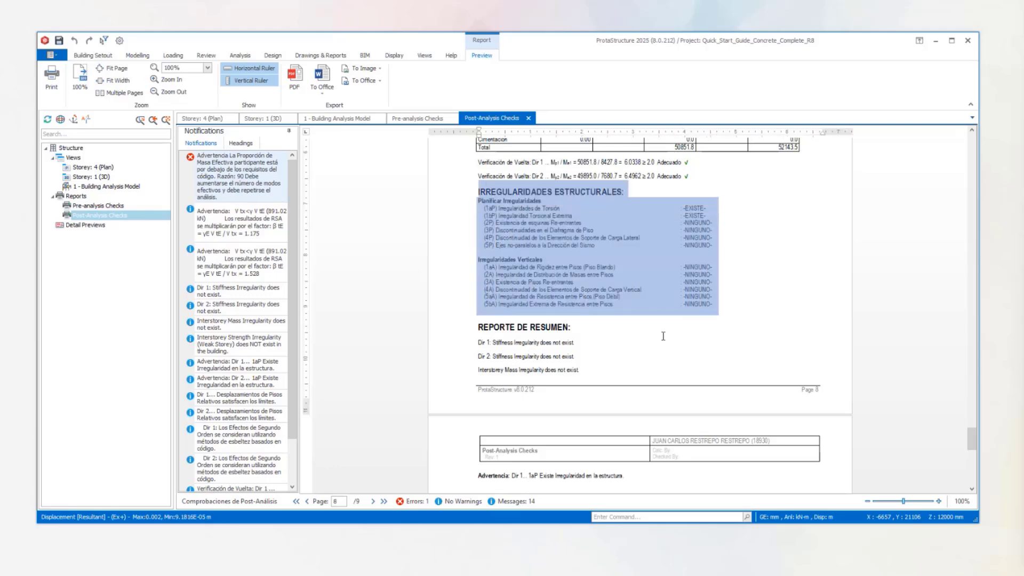
{"action": "left_click", "coordinate": [734, 331]}
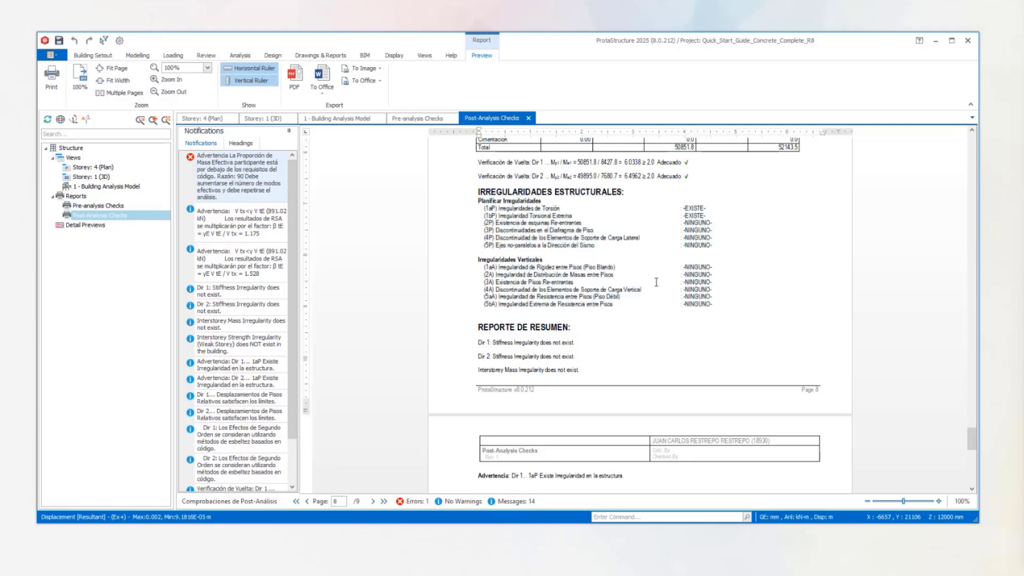
{"action": "left_click_drag", "start_coordinate": [733, 311], "coordinate": [561, 211]}
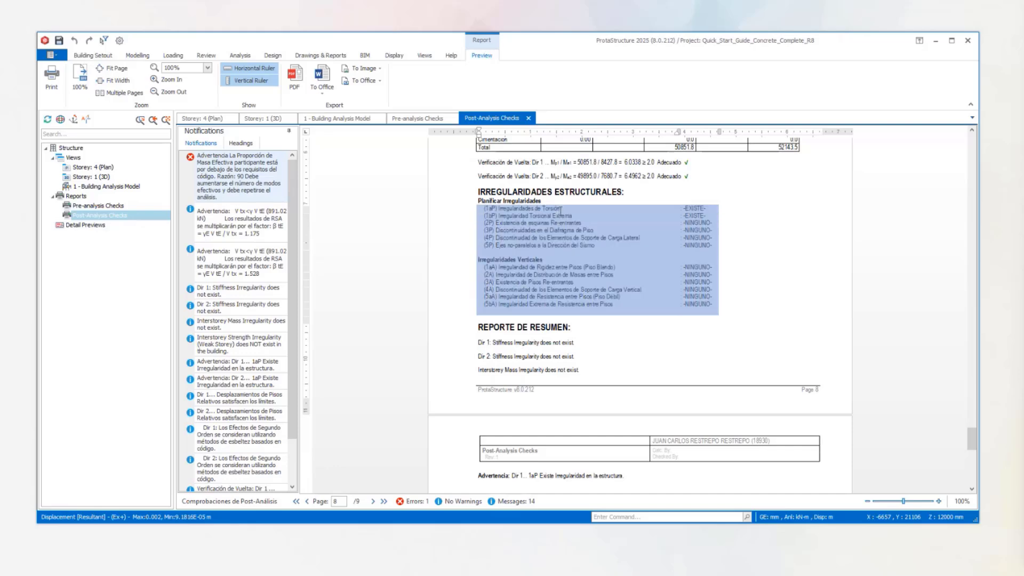
{"action": "left_click", "coordinate": [671, 223]}
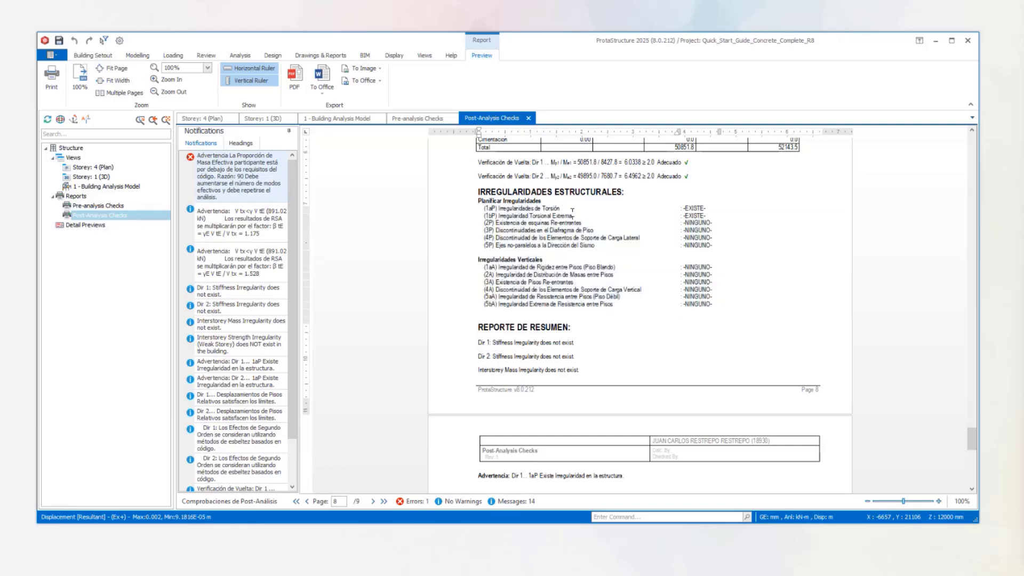
{"action": "scroll", "coordinate": [572, 209], "scroll_direction": "up", "scroll_amount": 1}
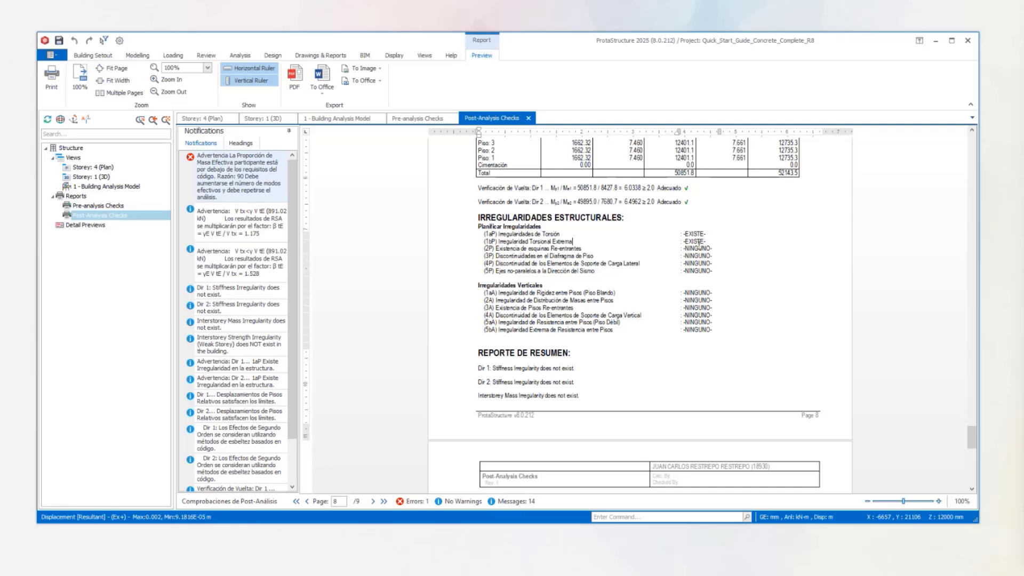
Examine the report's closing summary, highlighting the 1aP irregularity warnings for both directions and the effective mass participation warning.
{"action": "scroll", "coordinate": [698, 244], "scroll_direction": "down", "scroll_amount": 5}
{"action": "scroll", "coordinate": [698, 248], "scroll_direction": "down", "scroll_amount": 3}
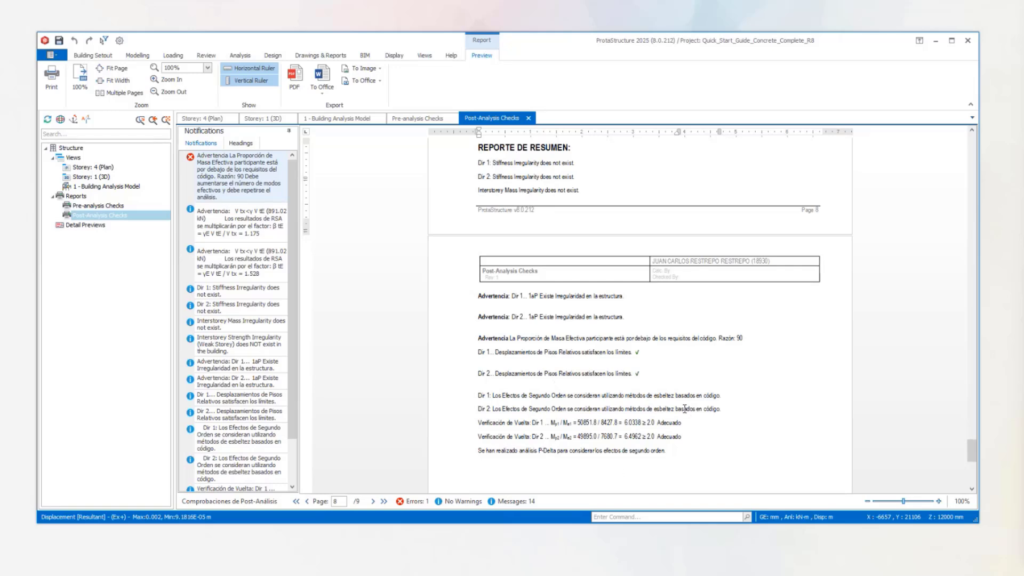
{"action": "scroll", "coordinate": [688, 411], "scroll_direction": "down", "scroll_amount": 1}
{"action": "left_click_drag", "start_coordinate": [598, 282], "coordinate": [500, 270]}
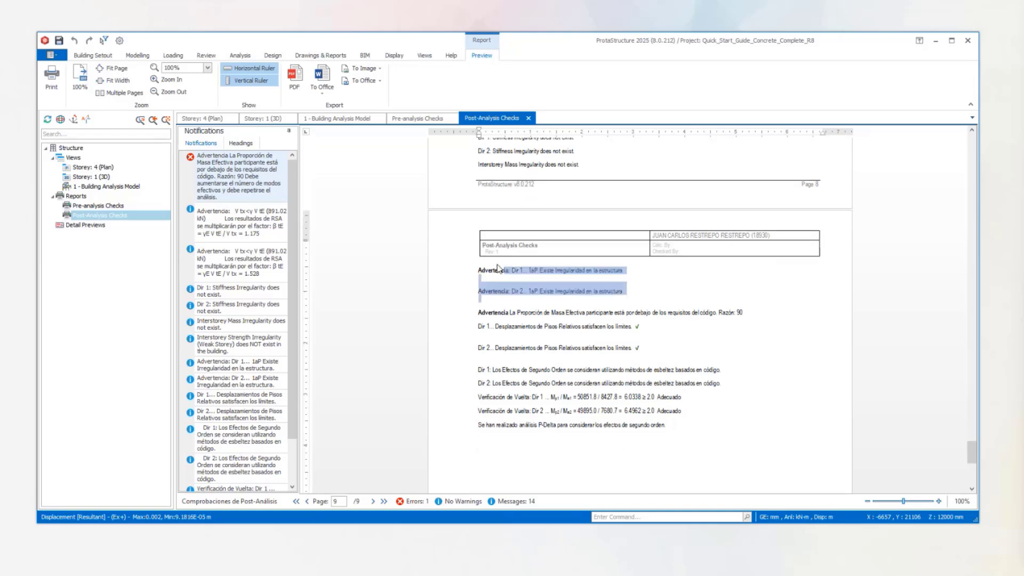
{"action": "left_click", "coordinate": [650, 288]}
{"action": "left_click_drag", "start_coordinate": [762, 309], "coordinate": [434, 269]}
{"action": "left_click", "coordinate": [632, 322]}
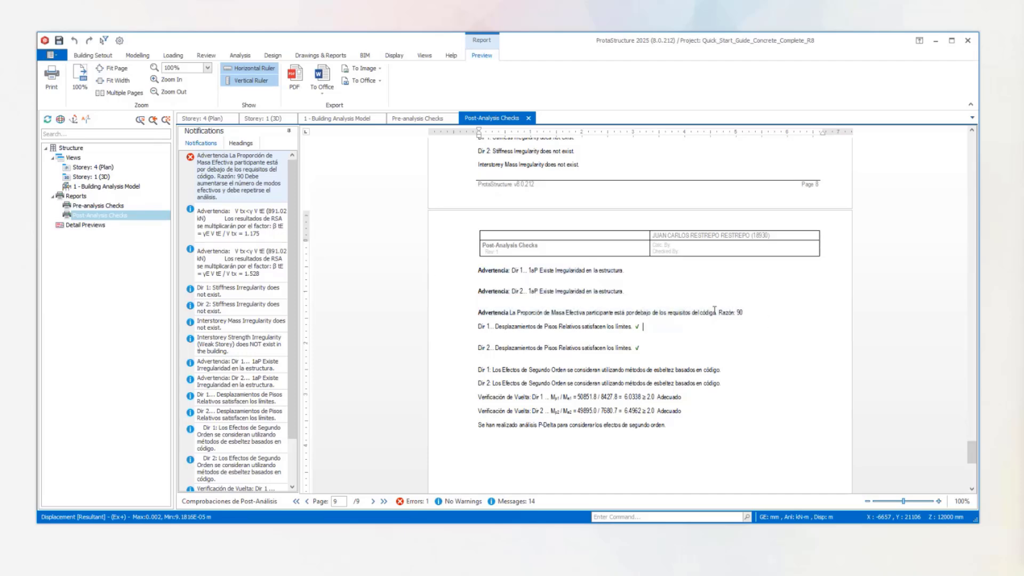
{"action": "left_click_drag", "start_coordinate": [752, 309], "coordinate": [458, 314]}
{"action": "scroll", "coordinate": [604, 360], "scroll_direction": "down", "scroll_amount": 5}
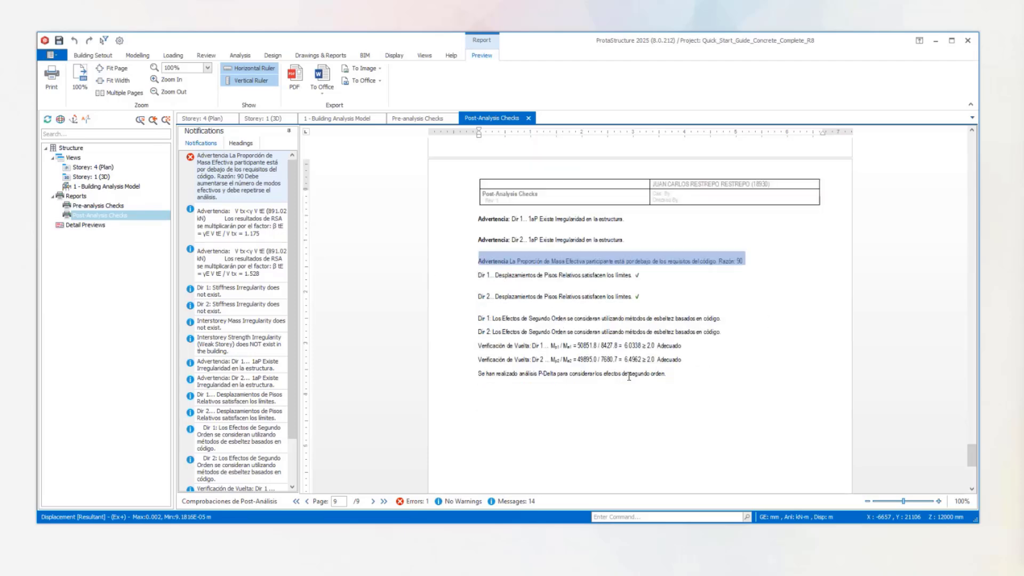
Close the post-analysis and pre-analysis checks reports, and inspect the whole building analysis model under load case Ex+.
{"action": "left_click", "coordinate": [528, 118]}
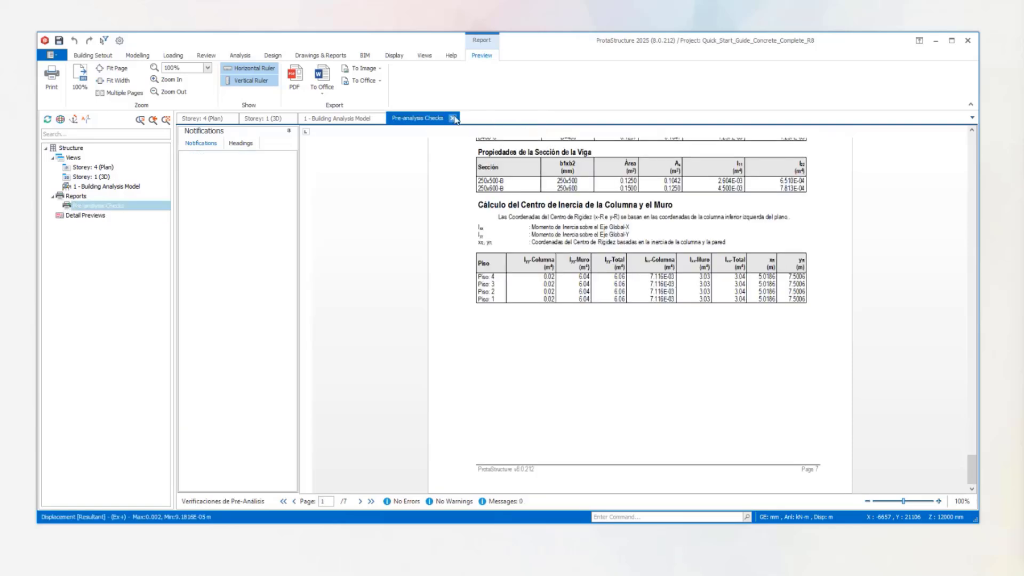
{"action": "left_click", "coordinate": [453, 118]}
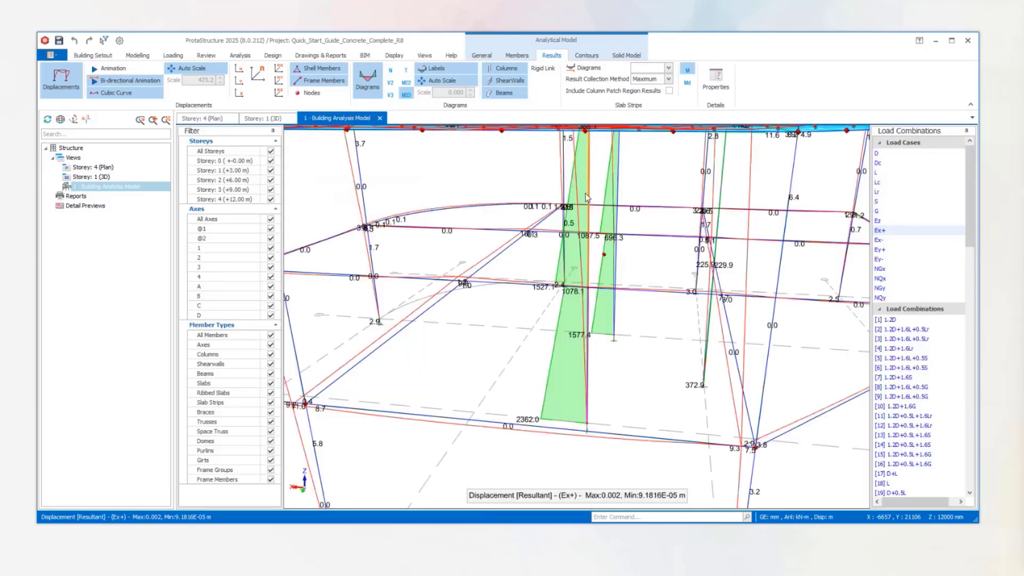
{"action": "scroll", "coordinate": [681, 254], "scroll_direction": "down", "scroll_amount": 5}
{"action": "middle_click_drag", "start_coordinate": [740, 267], "coordinate": [700, 295]}
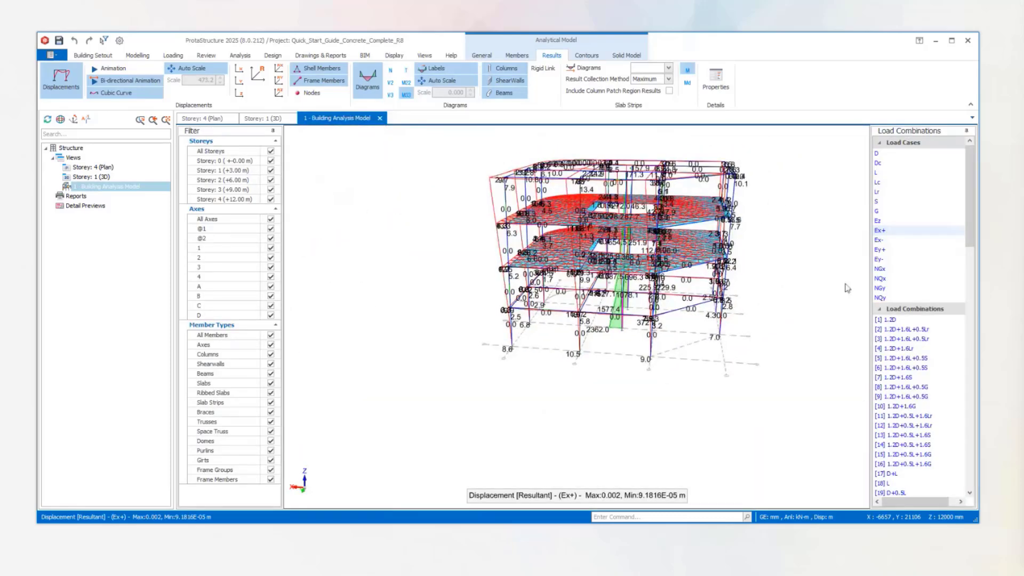
{"action": "middle_click_drag", "start_coordinate": [806, 293], "coordinate": [683, 300]}
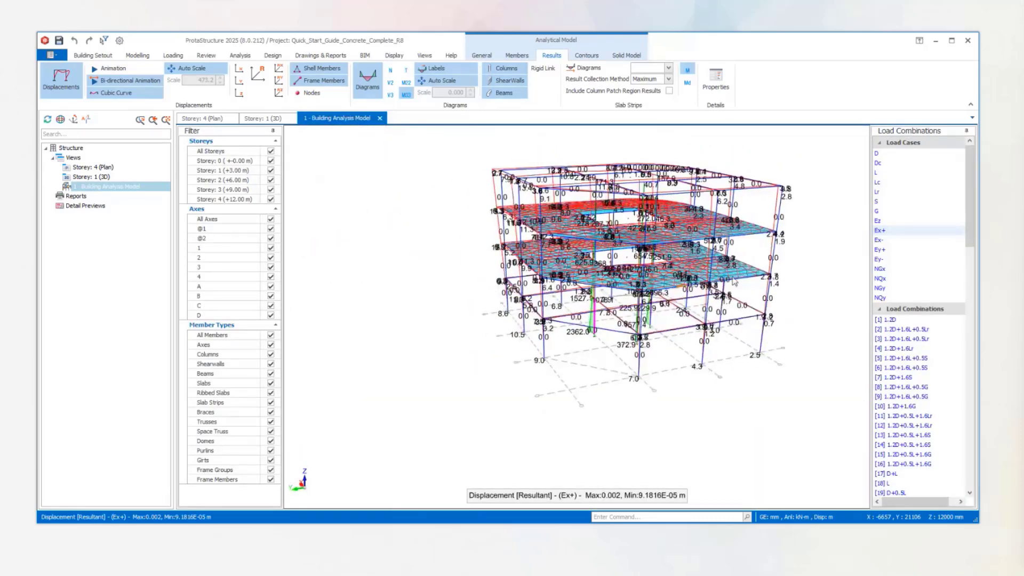
{"action": "middle_click_drag", "start_coordinate": [717, 234], "coordinate": [574, 264]}
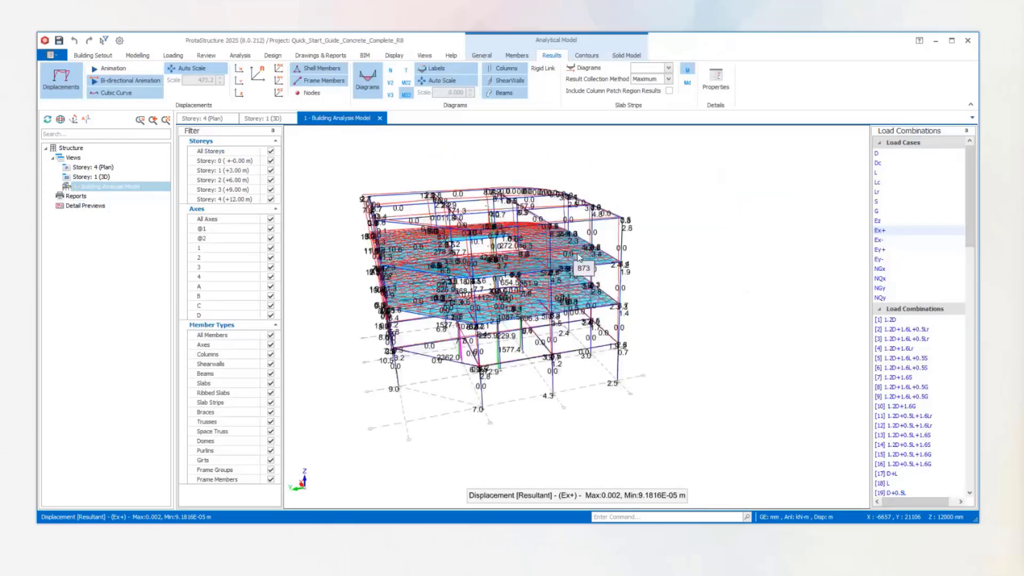
{"action": "middle_click_drag", "start_coordinate": [696, 239], "coordinate": [697, 220]}
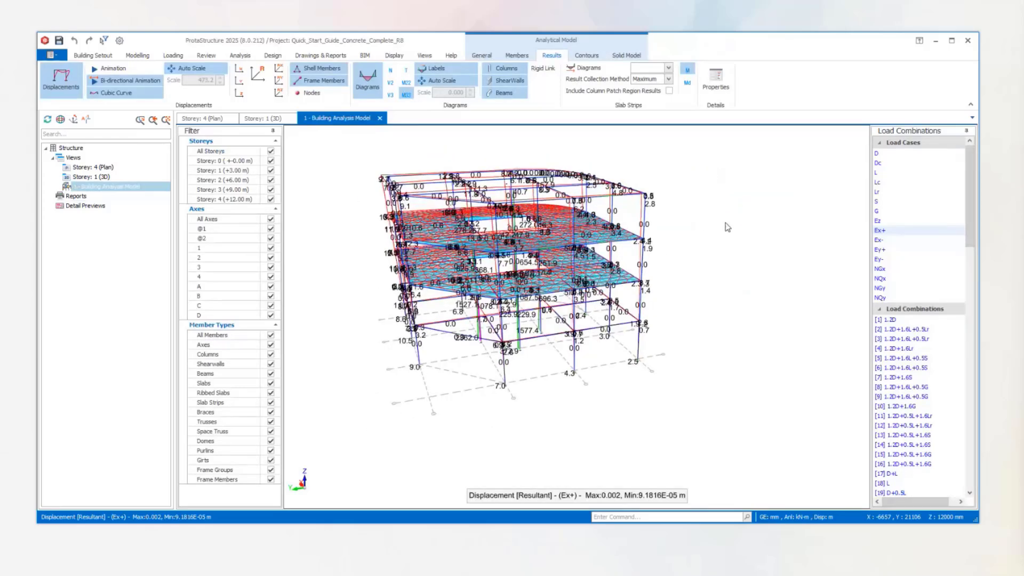